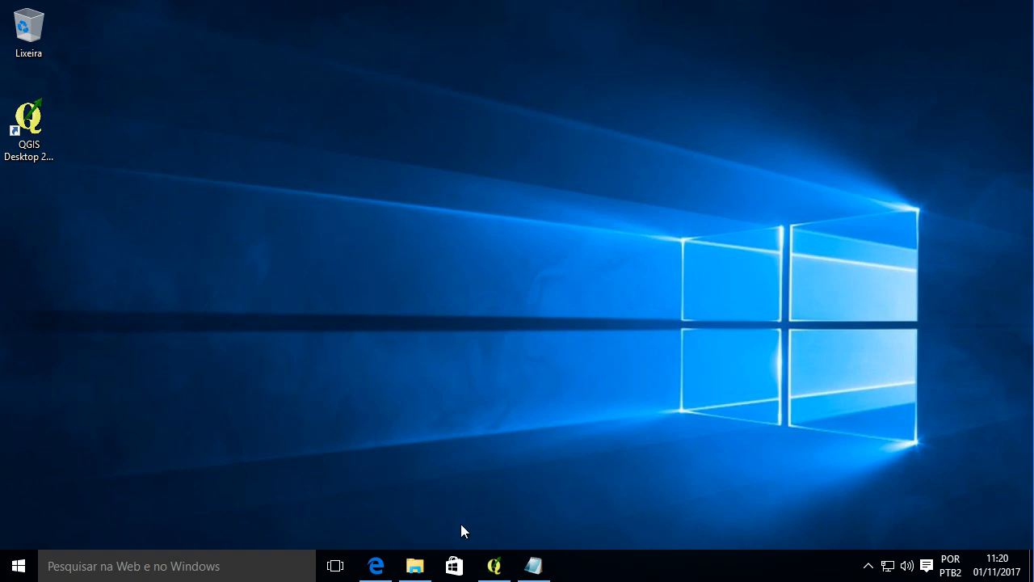
Switch to QGIS and show the processing toolbox (Caixa de ferramentas).
{"action": "left_click", "coordinate": [494, 566]}
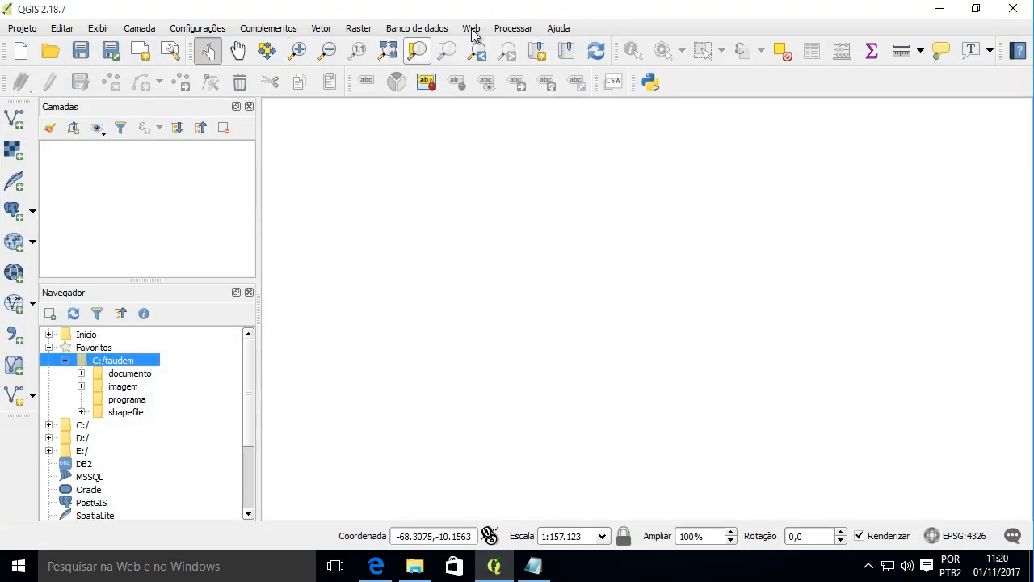
{"action": "left_click", "coordinate": [508, 31]}
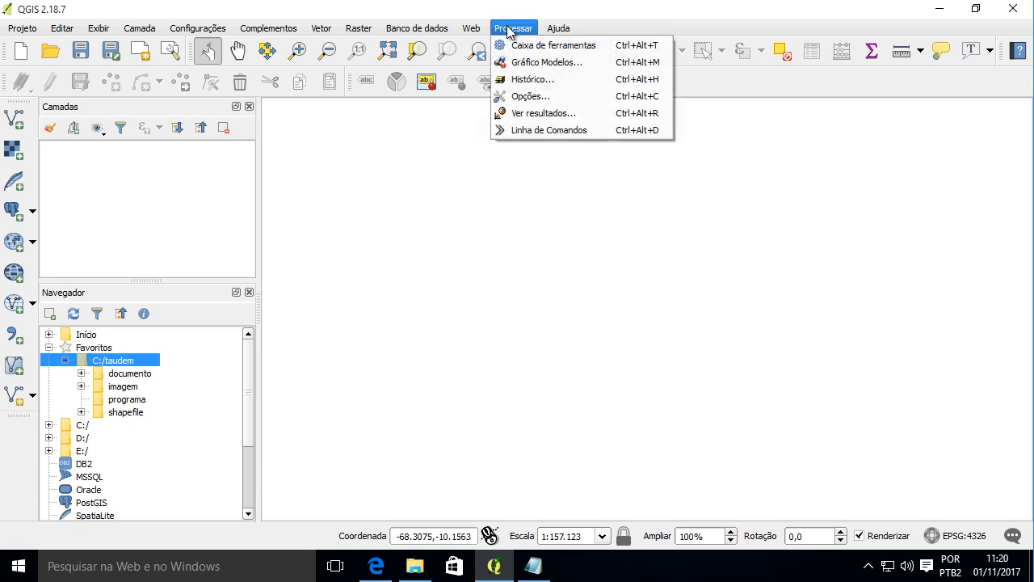
{"action": "left_click", "coordinate": [570, 48]}
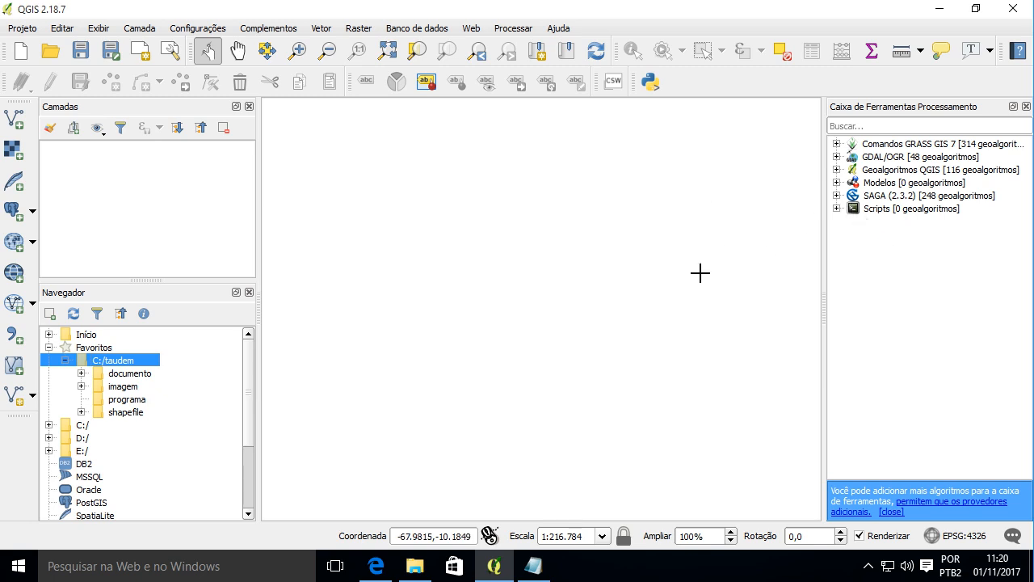
Check in File Explorer that Arquivos de Programas on drive C: contains the Microsoft HPC Pack 2012 and TauDEM folders.
{"action": "left_click", "coordinate": [414, 565]}
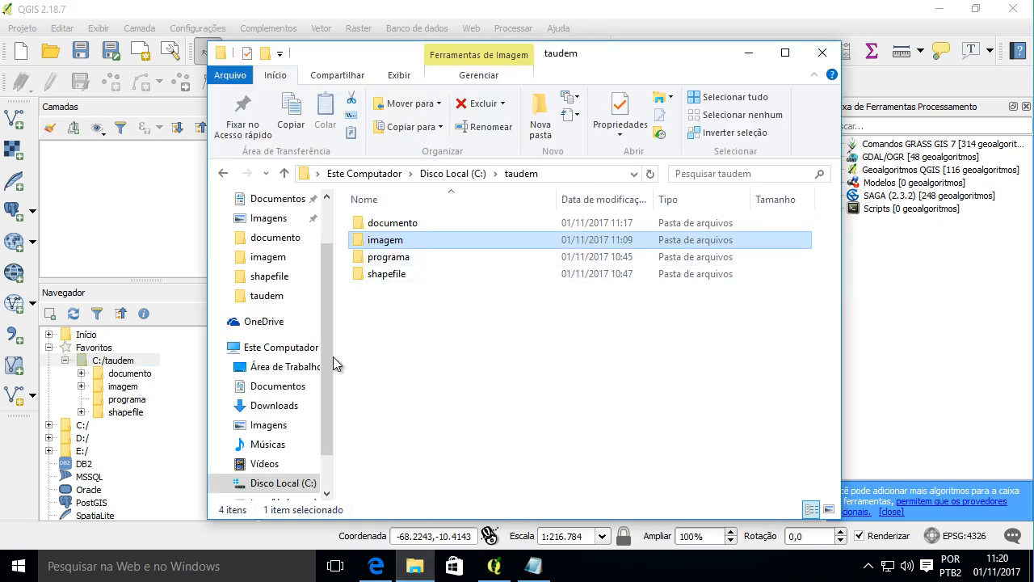
{"action": "scroll", "coordinate": [332, 444], "scroll_direction": "down", "scroll_amount": 1}
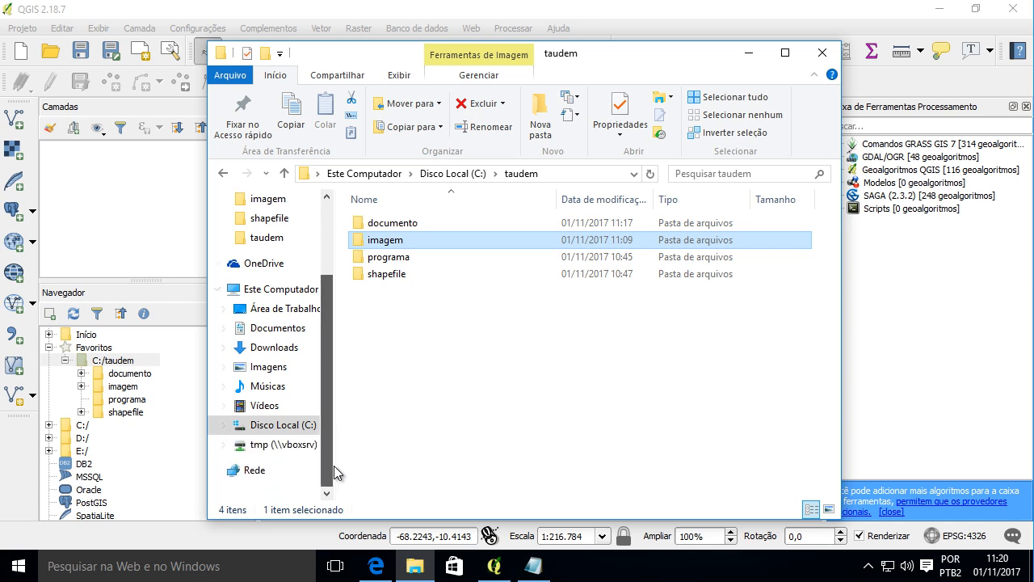
{"action": "left_click", "coordinate": [275, 425]}
{"action": "double_click", "coordinate": [400, 242]}
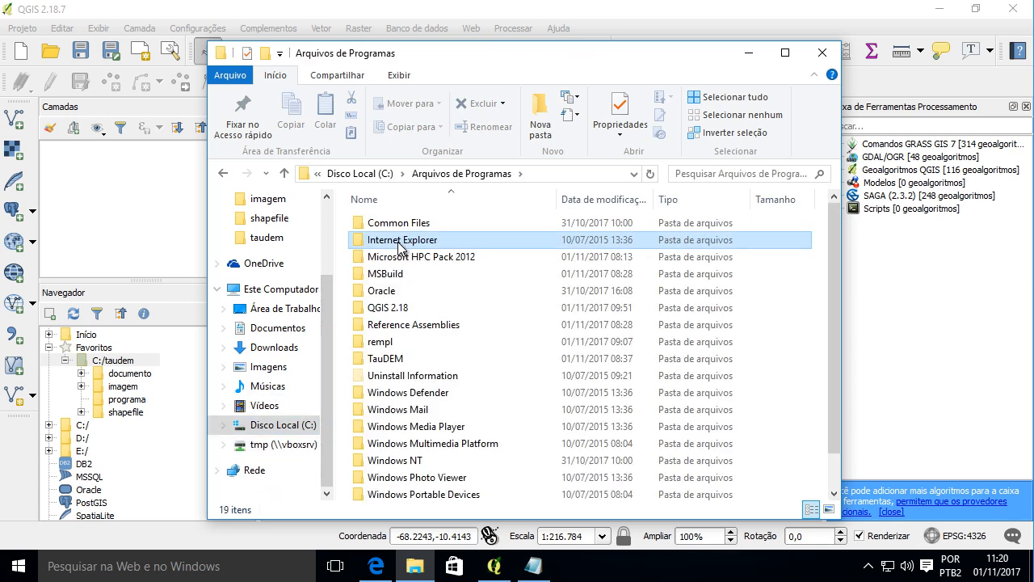
{"action": "left_click", "coordinate": [398, 245]}
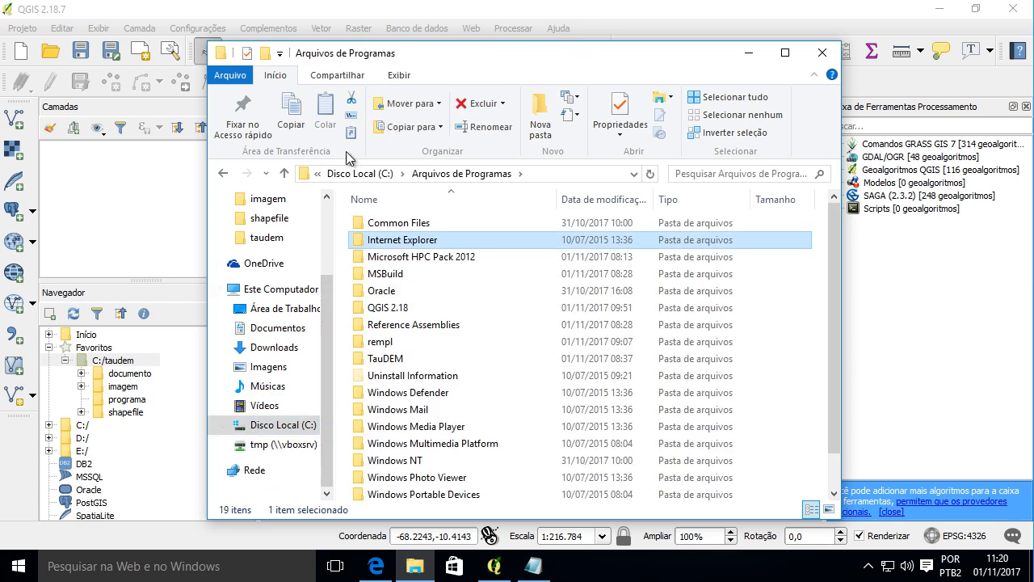
{"action": "left_click", "coordinate": [437, 257]}
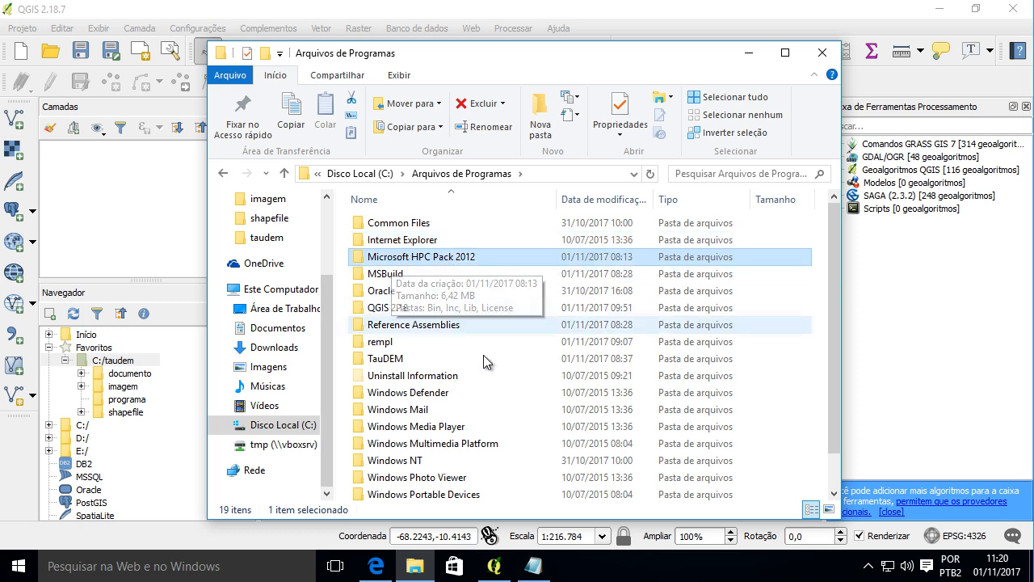
{"action": "left_click", "coordinate": [397, 359]}
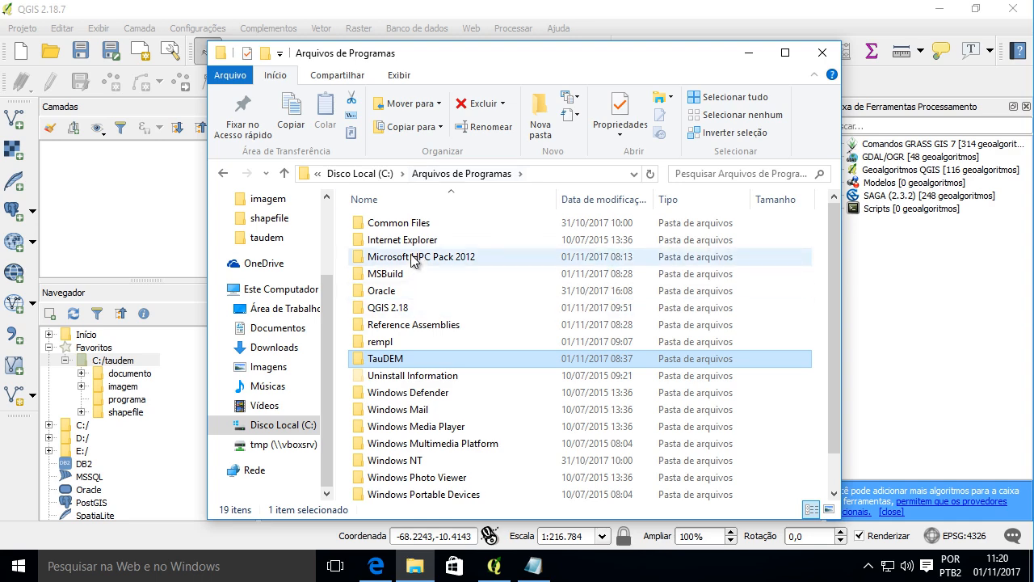
{"action": "left_click", "coordinate": [748, 53]}
View the QGIS version and build information in the Sobre window, then close it.
{"action": "left_click", "coordinate": [513, 28]}
{"action": "mouse_move", "coordinate": [557, 30]}
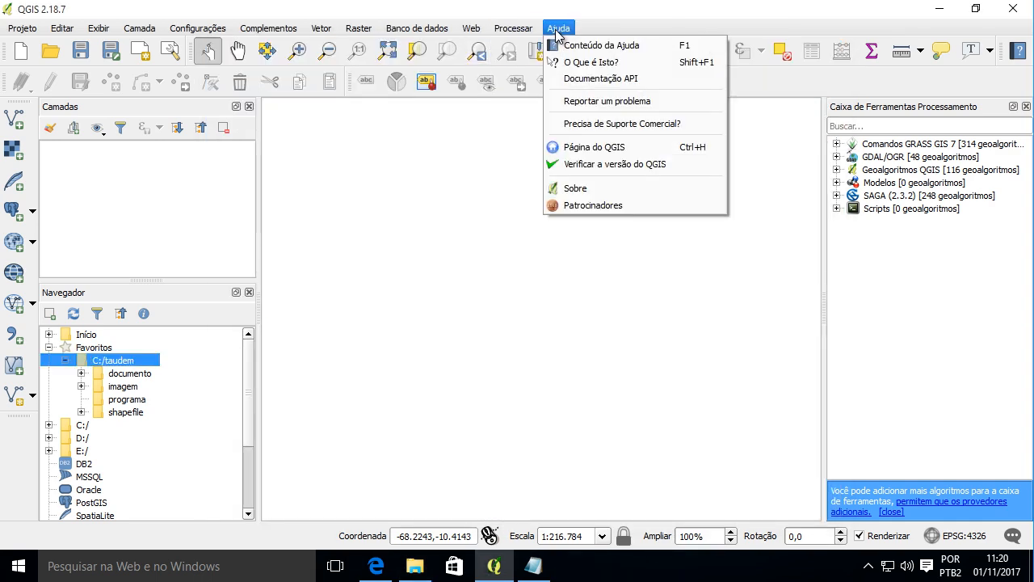
{"action": "left_click", "coordinate": [587, 187]}
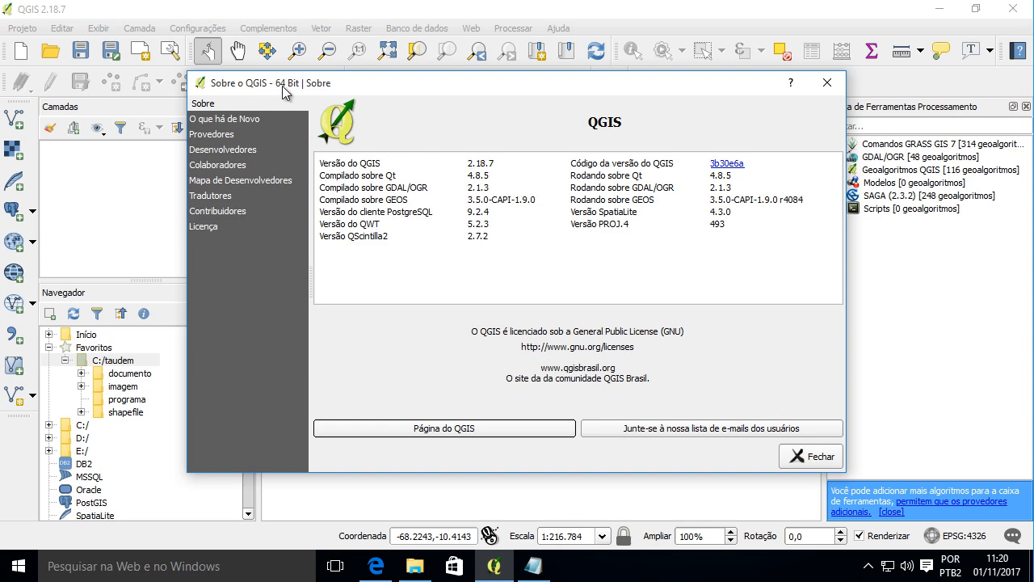
{"action": "left_click", "coordinate": [826, 82]}
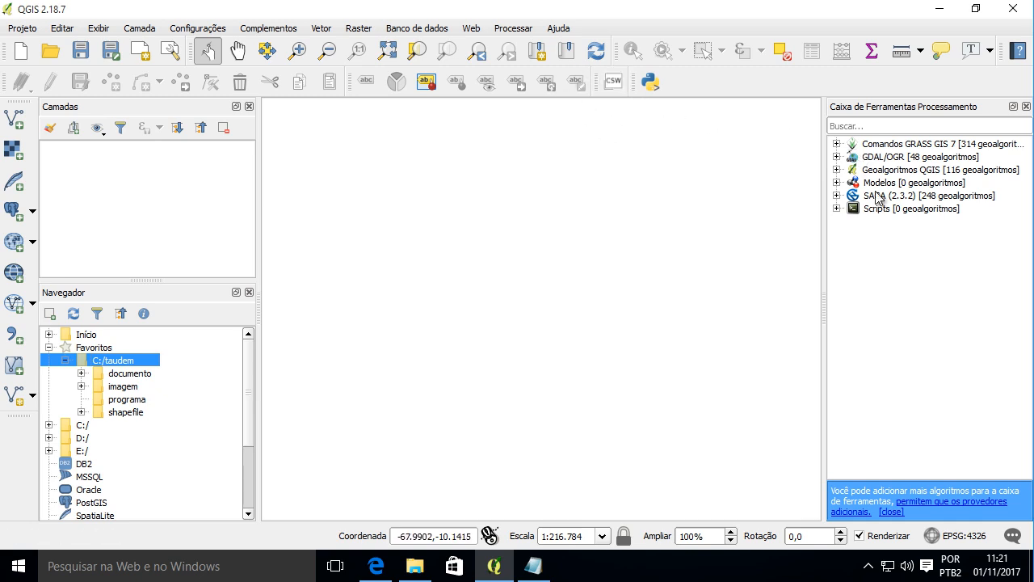
Enable "Manter a caixa de diálogo aberto após executar o algoritmo" in the general processing options.
{"action": "left_click", "coordinate": [512, 29]}
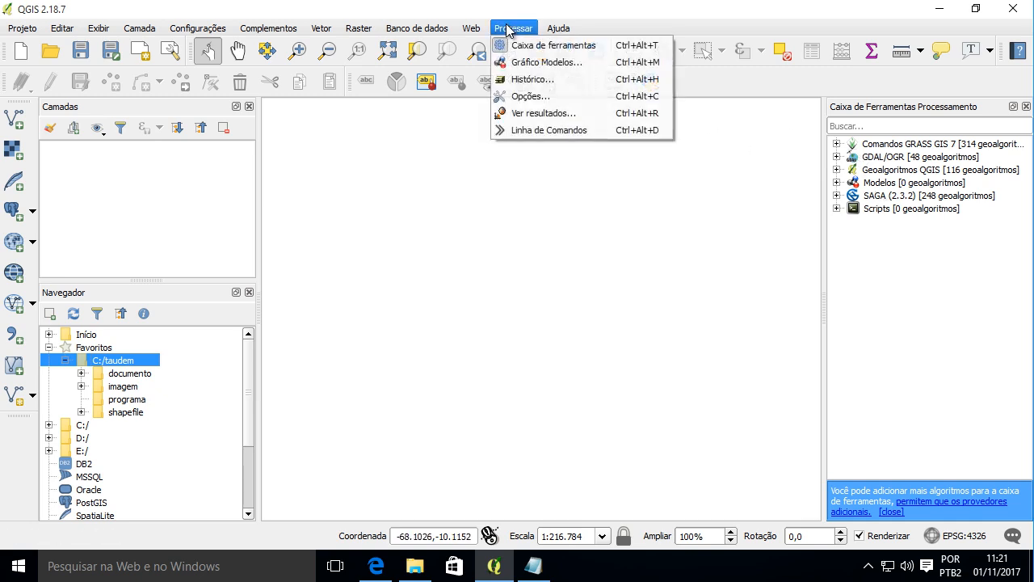
{"action": "left_click", "coordinate": [563, 97]}
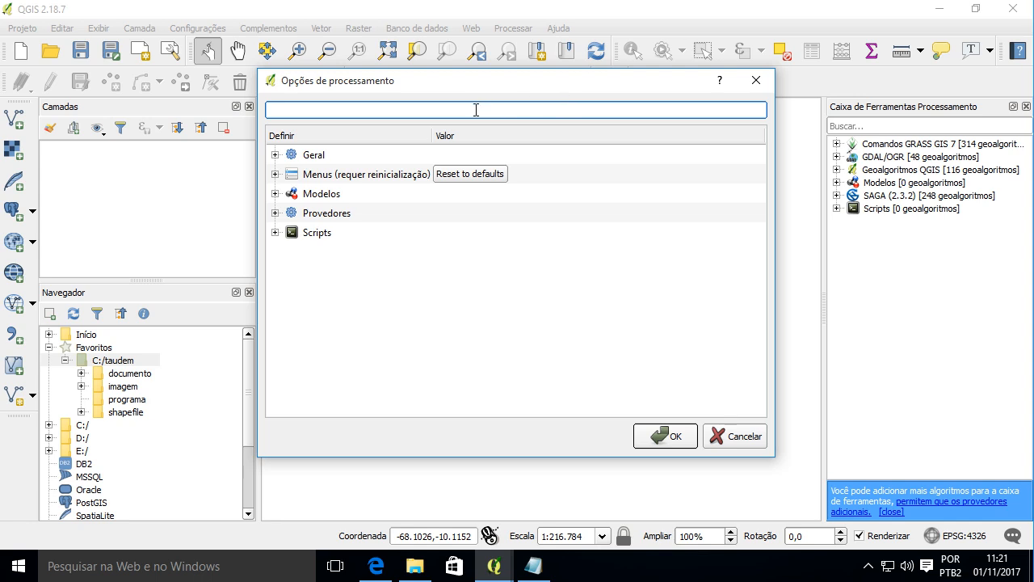
{"action": "left_click", "coordinate": [276, 155]}
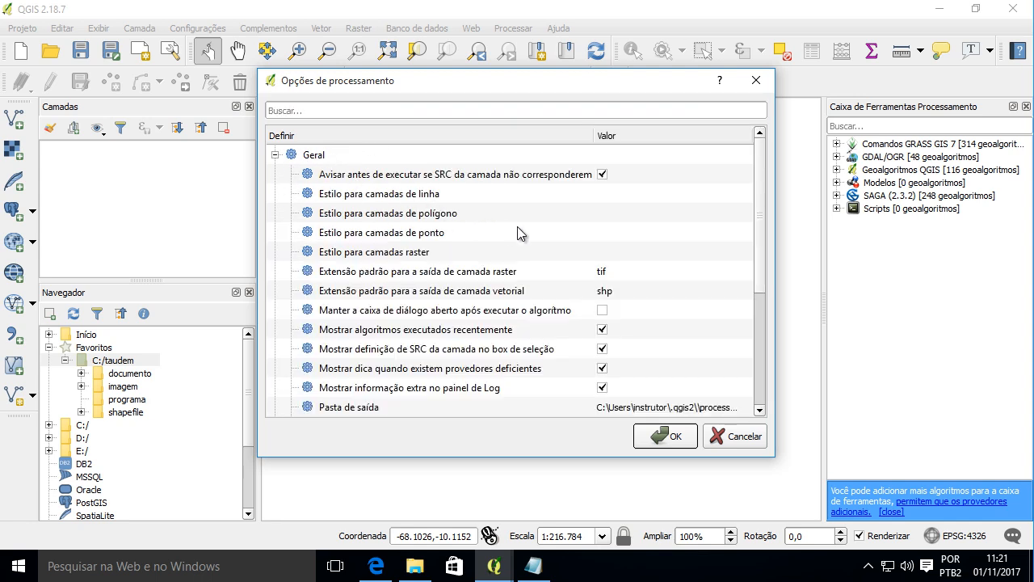
{"action": "left_click_drag", "start_coordinate": [760, 246], "coordinate": [757, 290]}
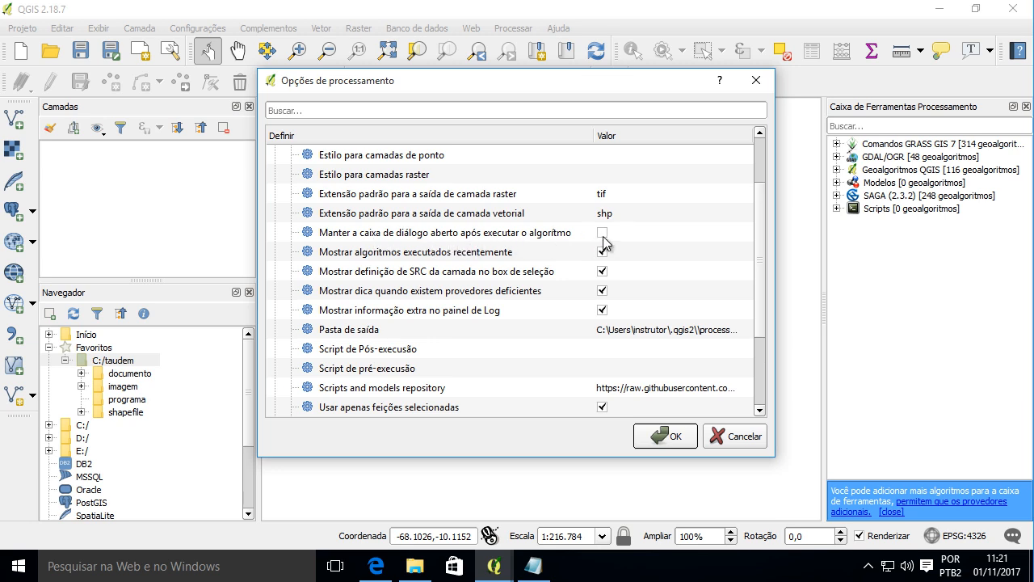
{"action": "scroll", "coordinate": [761, 178], "scroll_direction": "up", "scroll_amount": 2}
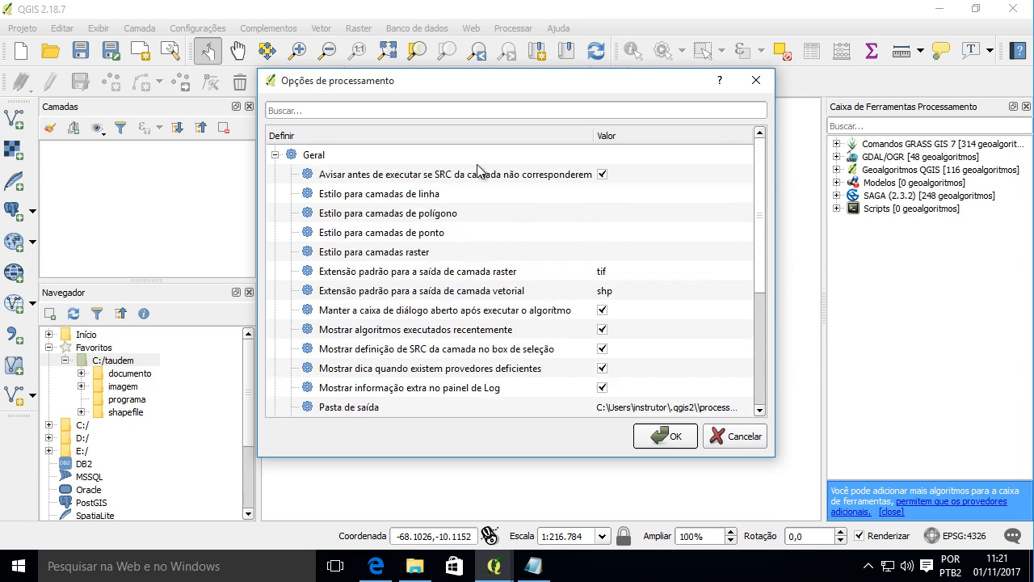
{"action": "left_click", "coordinate": [275, 155]}
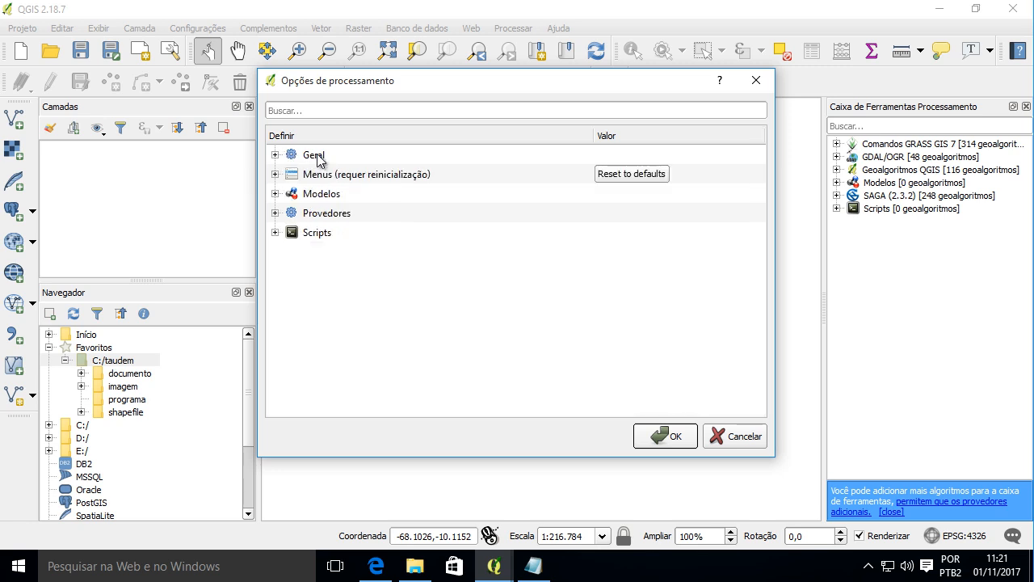
Clear the Pasta Msys path in the Comandos GRASS provider settings.
{"action": "left_click", "coordinate": [275, 213]}
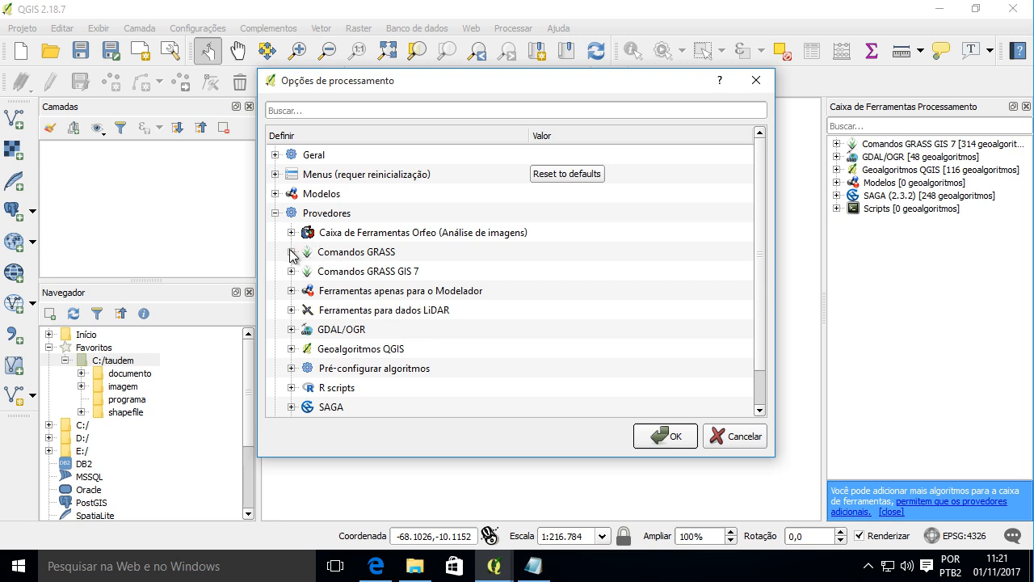
{"action": "left_click", "coordinate": [362, 256]}
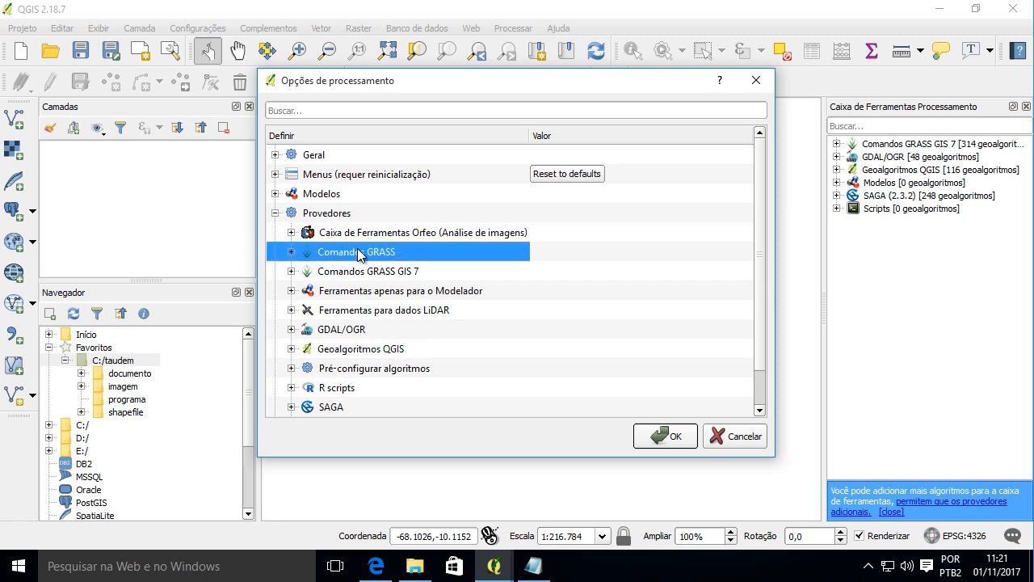
{"action": "left_click", "coordinate": [291, 251]}
{"action": "double_click", "coordinate": [563, 329]}
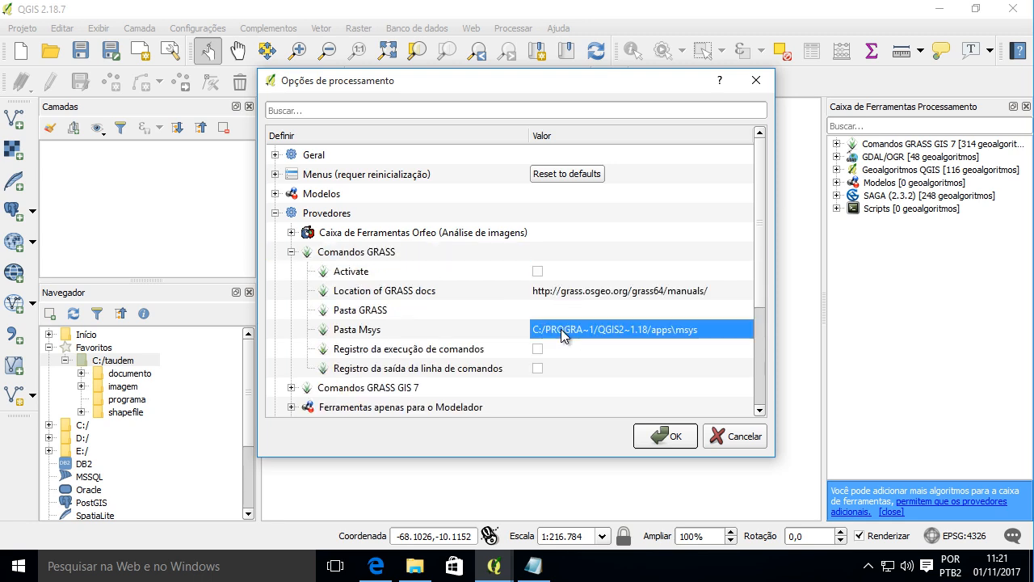
{"action": "triple_click", "coordinate": [563, 329]}
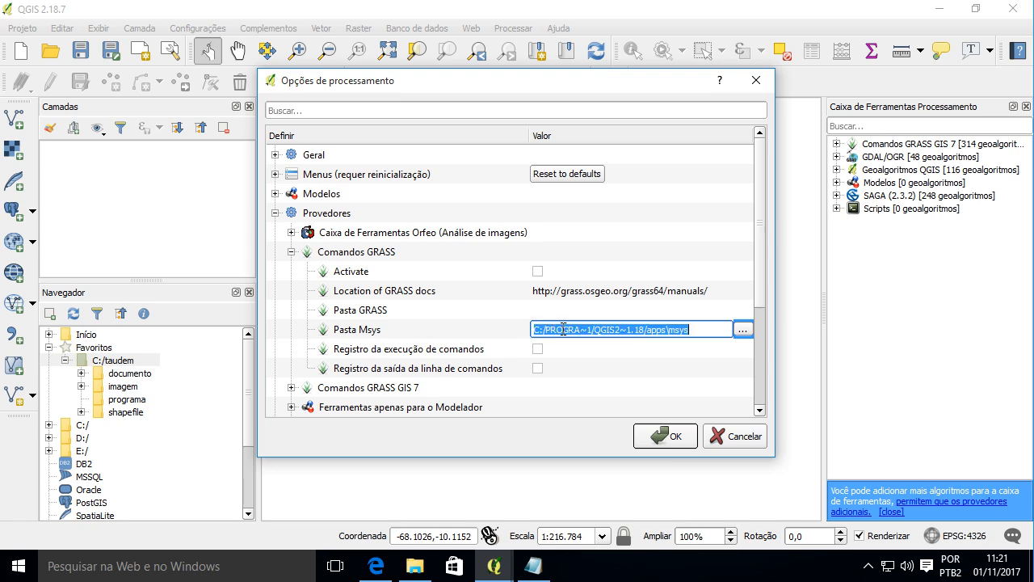
{"action": "key", "text": "BackSpace"}
Clear the Location of GRASS docs address in the Comandos GRASS provider settings.
{"action": "double_click", "coordinate": [551, 293]}
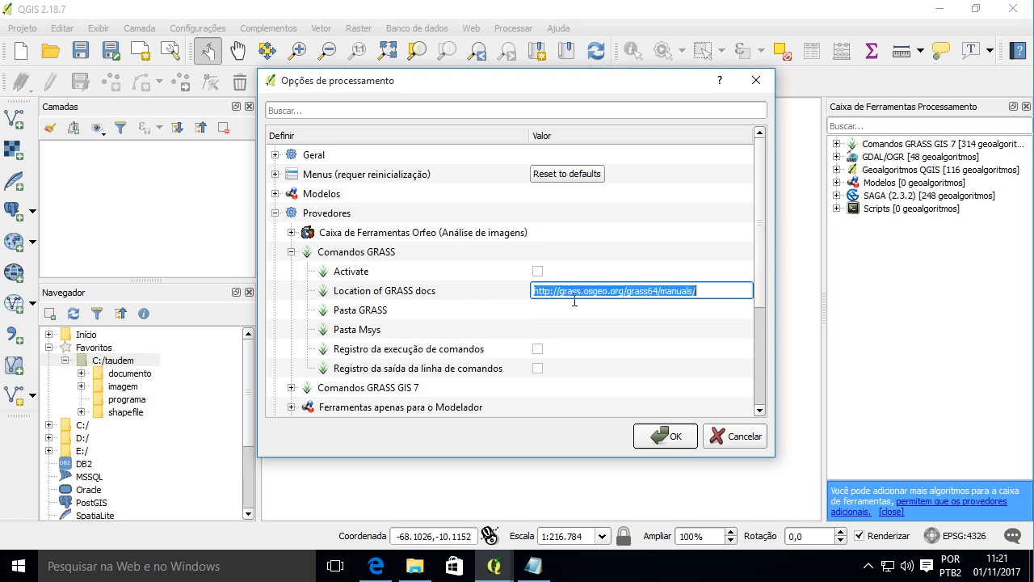
{"action": "key", "text": "BackSpace"}
{"action": "left_click", "coordinate": [561, 310]}
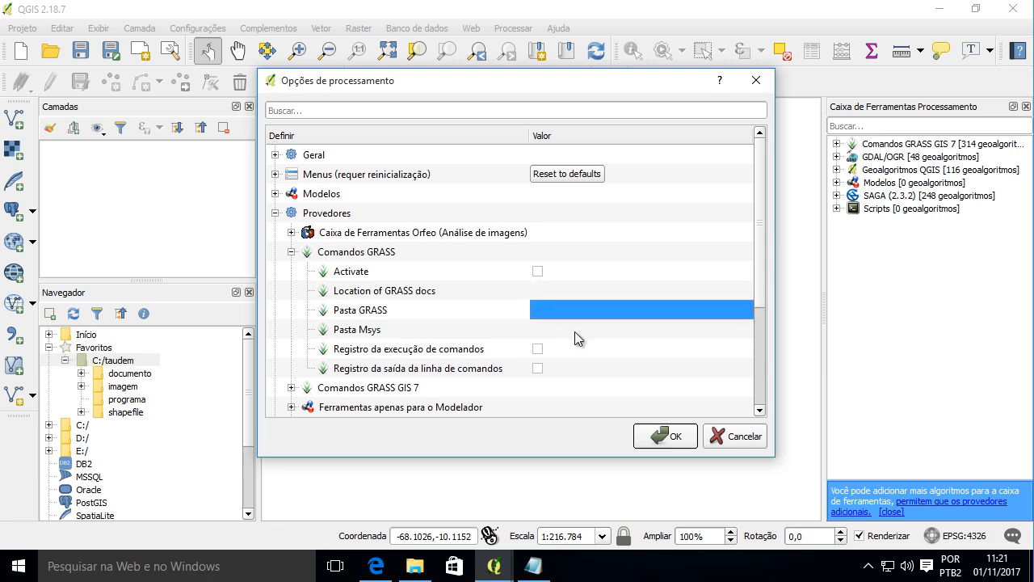
{"action": "left_click", "coordinate": [574, 332]}
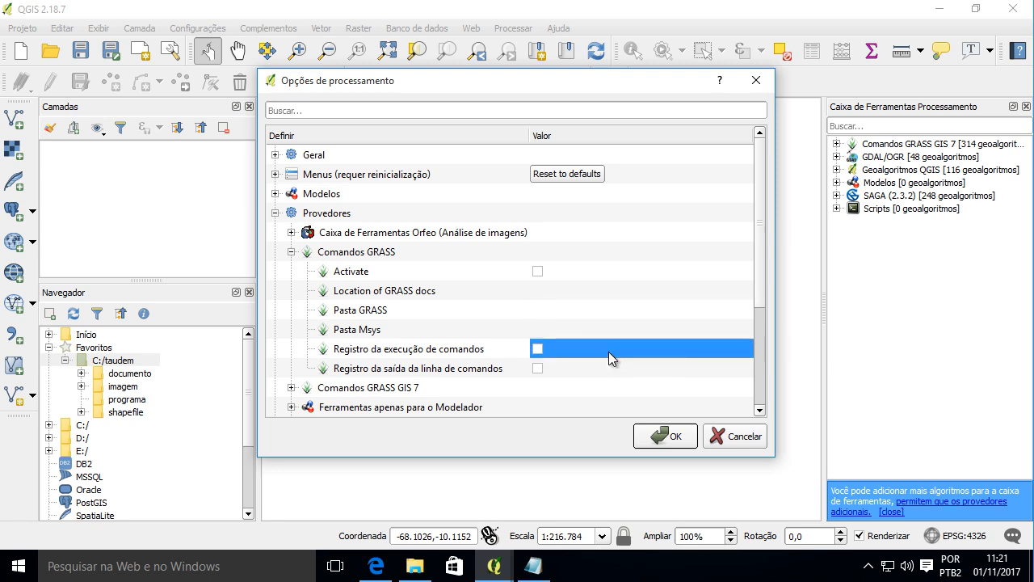
{"action": "left_click", "coordinate": [598, 291]}
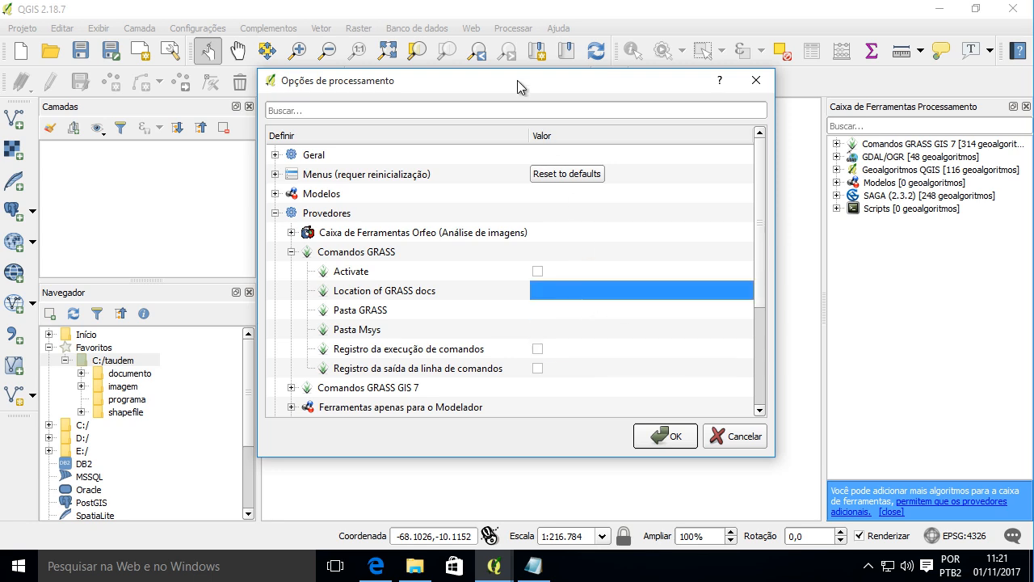
Collapse Comandos GRASS, expand the Comandos GRASS GIS 7 settings and widen the options dialog to inspect the full folder paths.
{"action": "left_click_drag", "start_coordinate": [517, 80], "coordinate": [546, 117]}
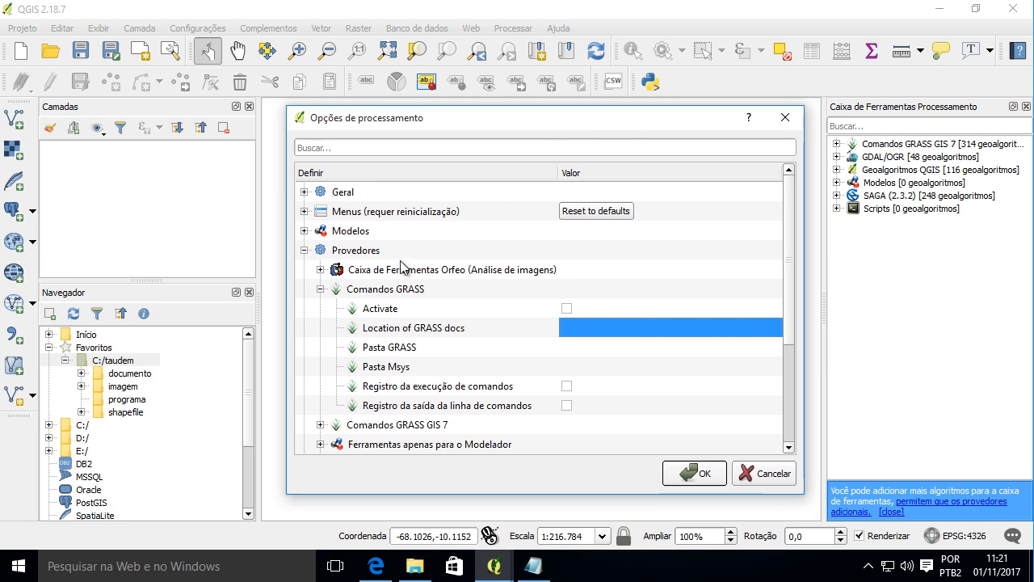
{"action": "left_click", "coordinate": [320, 289]}
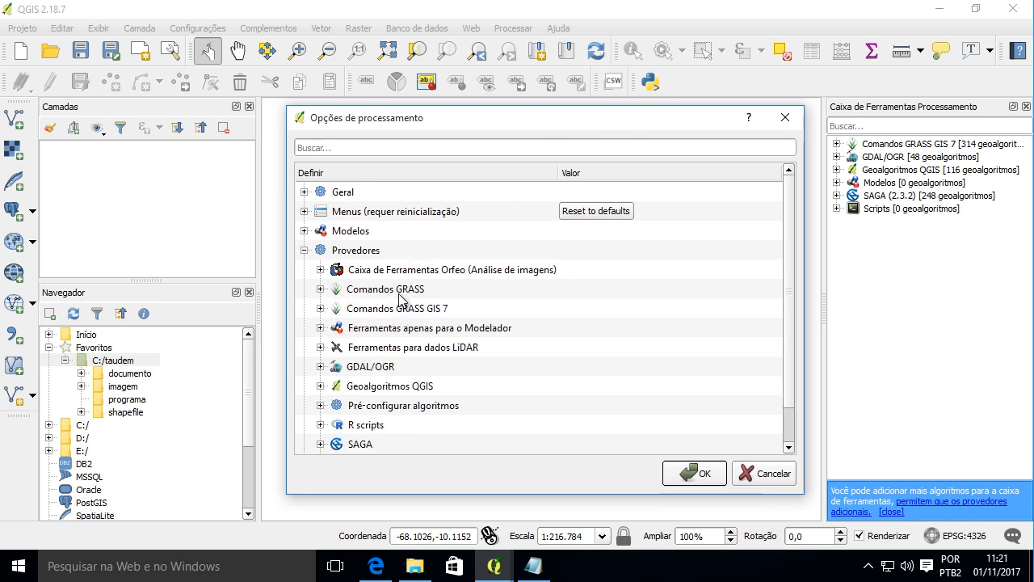
{"action": "left_click", "coordinate": [321, 308]}
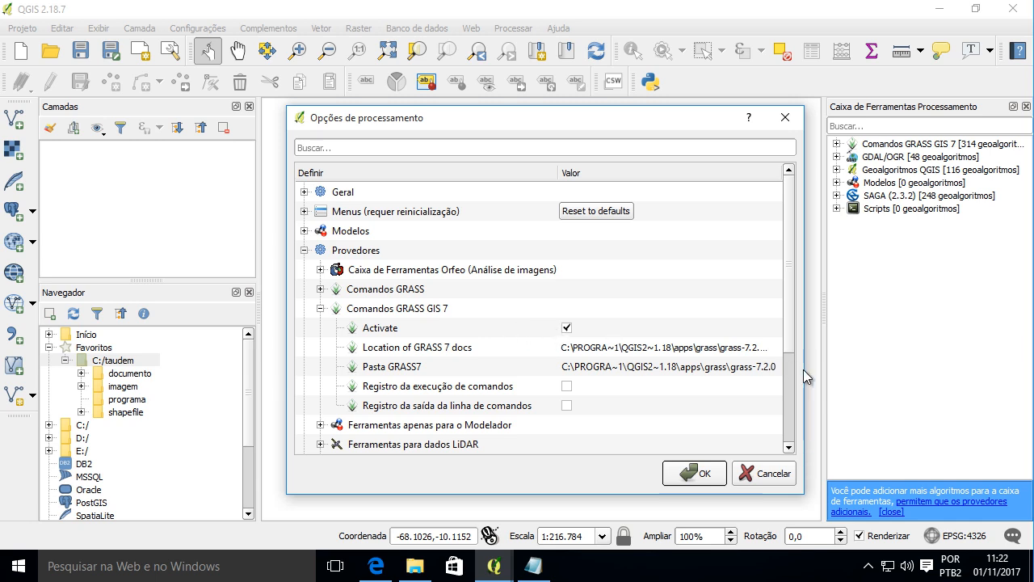
{"action": "left_click_drag", "start_coordinate": [804, 368], "coordinate": [934, 366]}
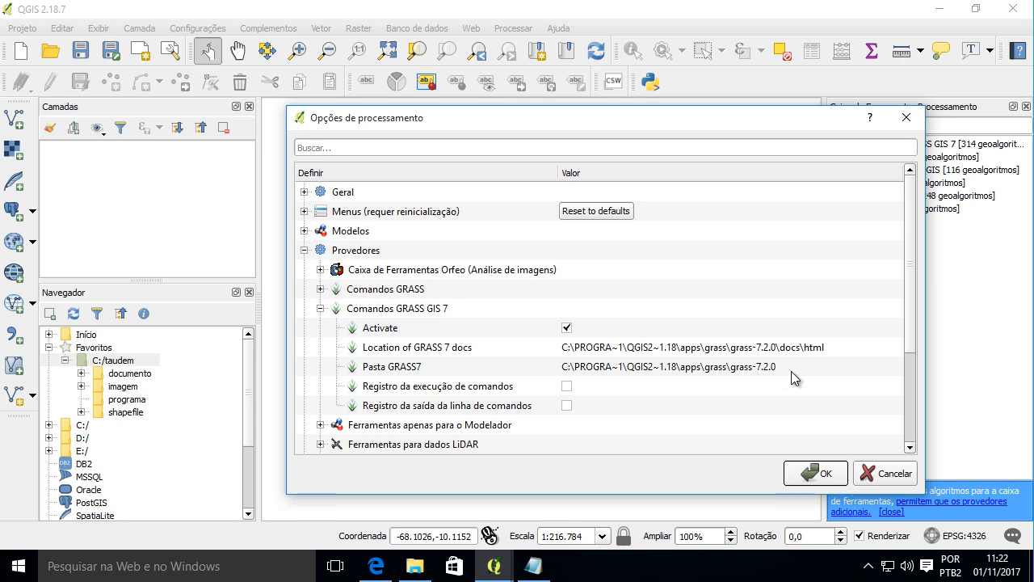
Browse in File Explorer to QGIS 2.18\apps\grass\grass-7.2.0 under Arquivos de Programas and show the folder's full path.
{"action": "left_click", "coordinate": [414, 566]}
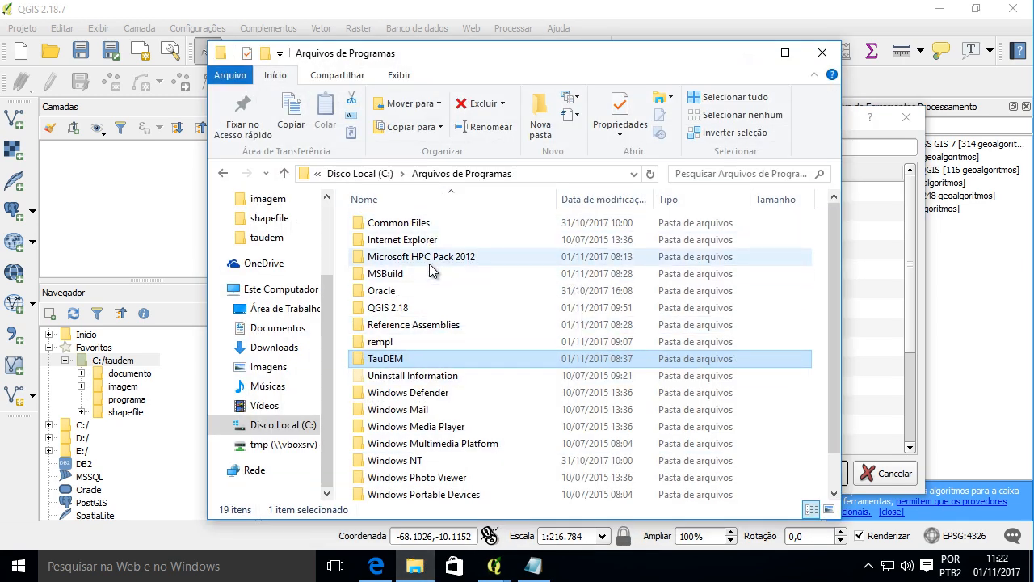
{"action": "double_click", "coordinate": [390, 308]}
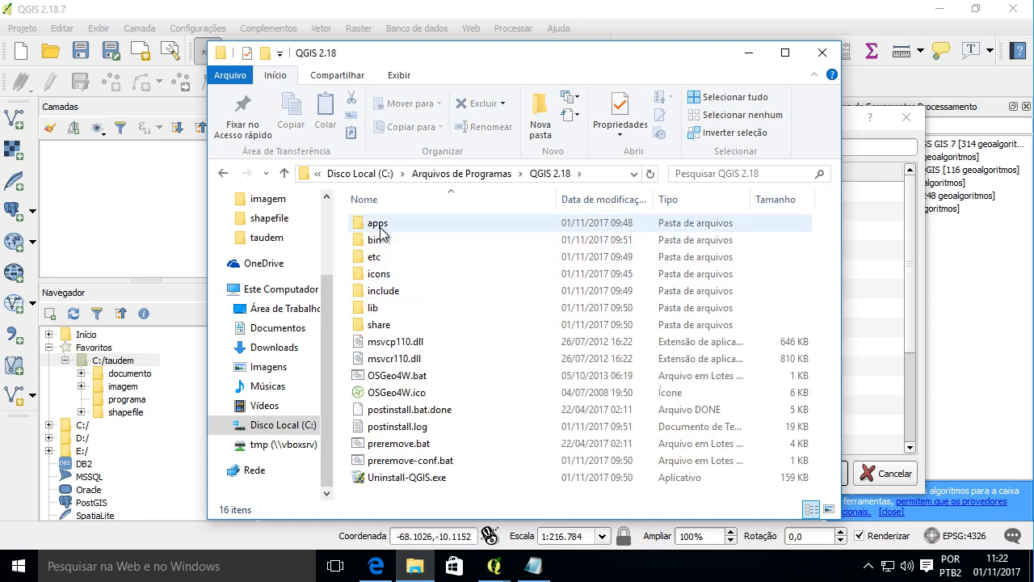
{"action": "left_click", "coordinate": [379, 226]}
{"action": "double_click", "coordinate": [379, 226]}
{"action": "double_click", "coordinate": [379, 225]}
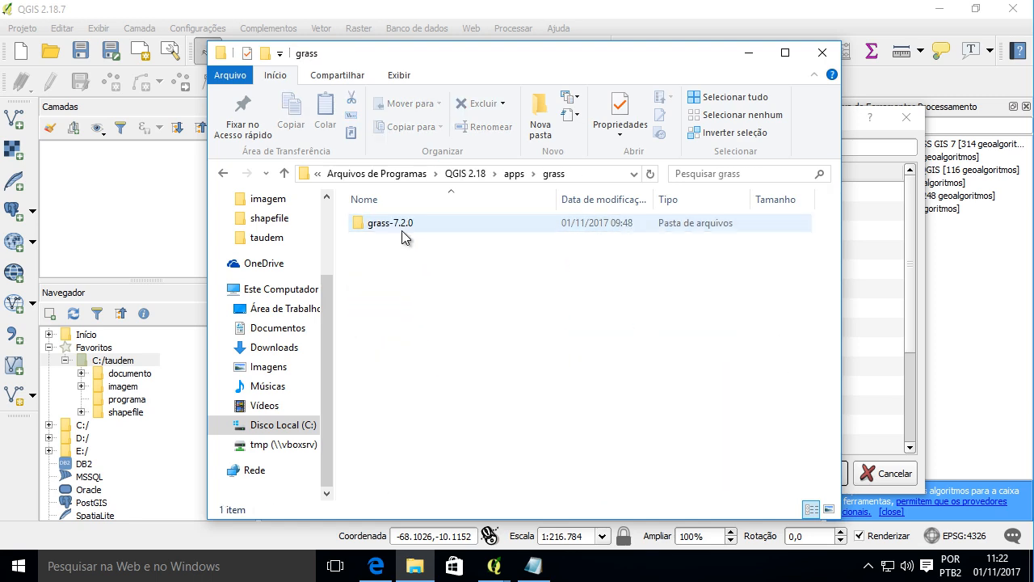
{"action": "double_click", "coordinate": [400, 229]}
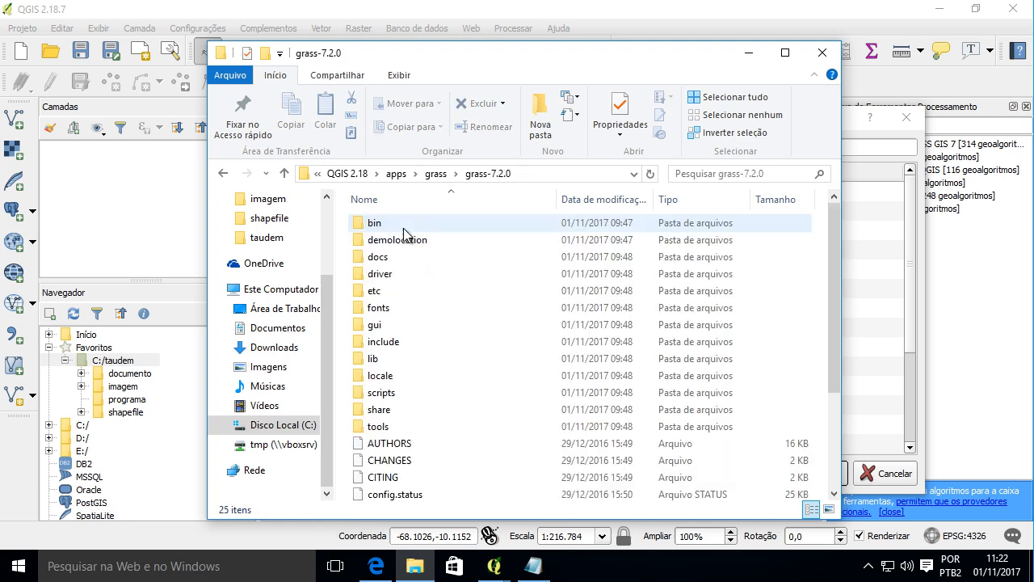
{"action": "left_click", "coordinate": [534, 173]}
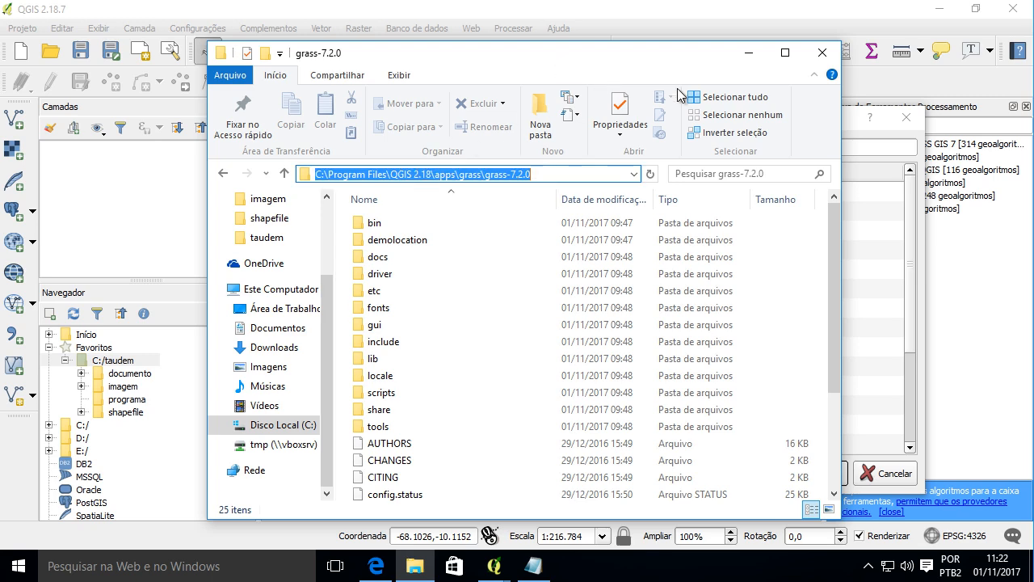
Return to the QGIS processing options, collapse Comandos GRASS GIS 7 and recheck the Comandos GRASS provider settings.
{"action": "left_click", "coordinate": [748, 52]}
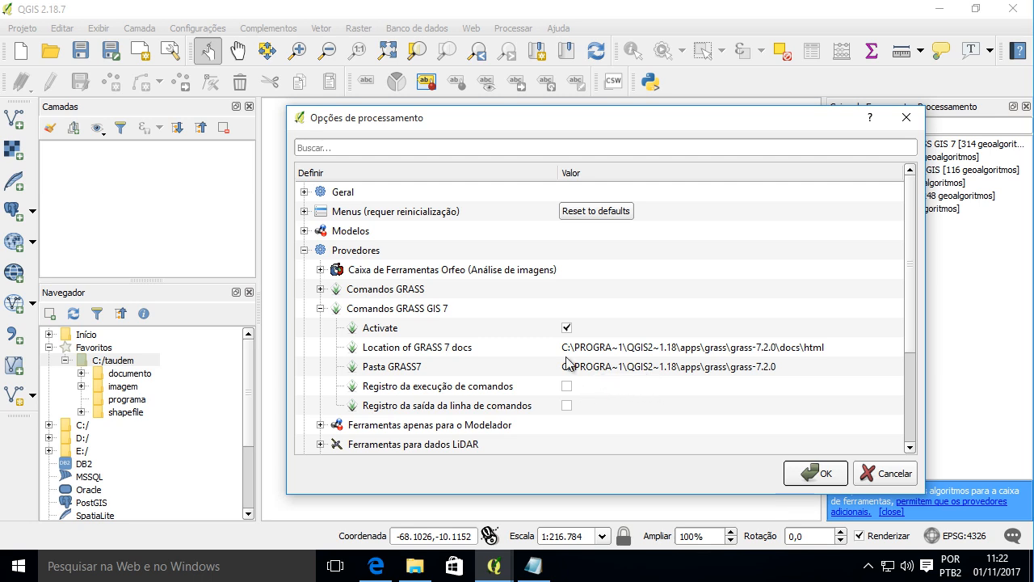
{"action": "left_click", "coordinate": [320, 308]}
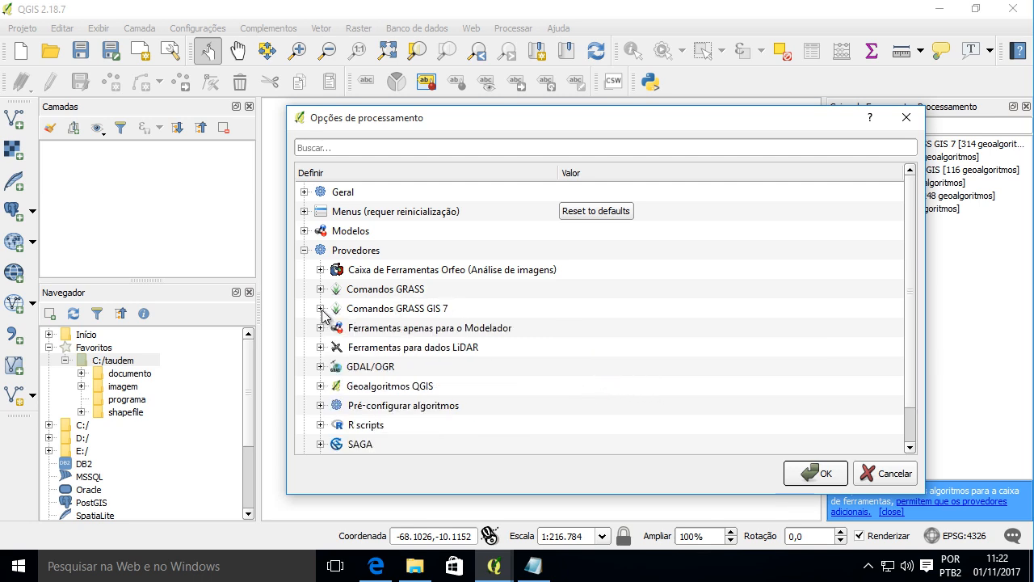
{"action": "left_click", "coordinate": [320, 308]}
{"action": "left_click", "coordinate": [320, 309]}
{"action": "left_click", "coordinate": [320, 289]}
{"action": "left_click", "coordinate": [584, 291]}
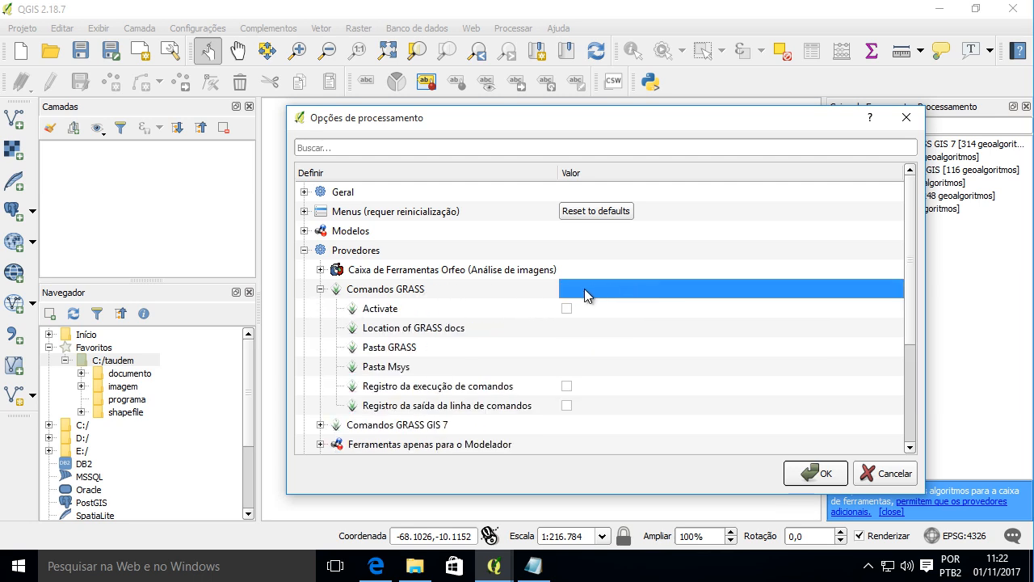
{"action": "left_click", "coordinate": [320, 289]}
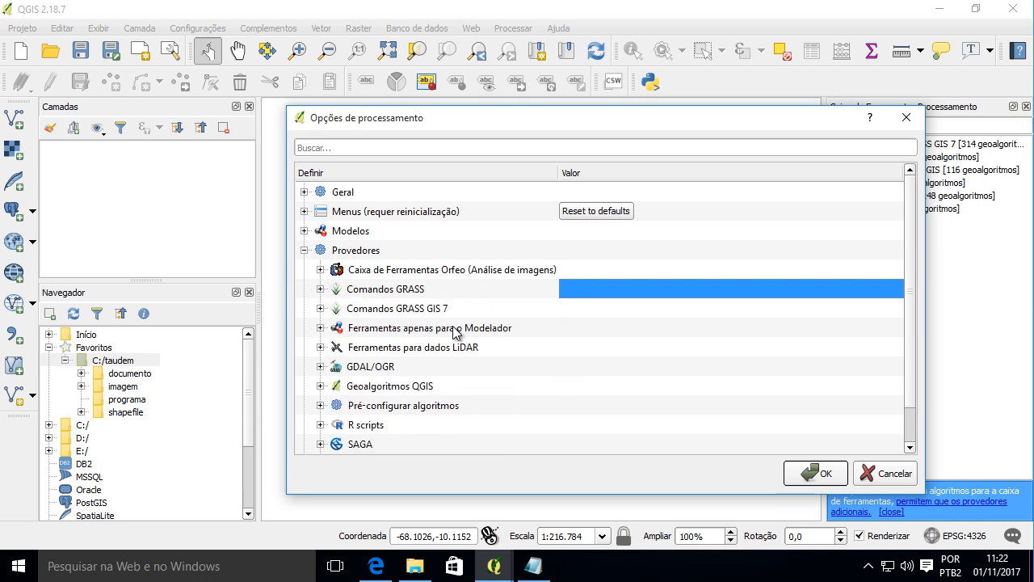
Expand the TauDEM (Análises hidrológicas) provider settings and open the Caminho do bin MPICH2/OpenMPI value for editing.
{"action": "scroll", "coordinate": [468, 327], "scroll_direction": "down", "scroll_amount": 1}
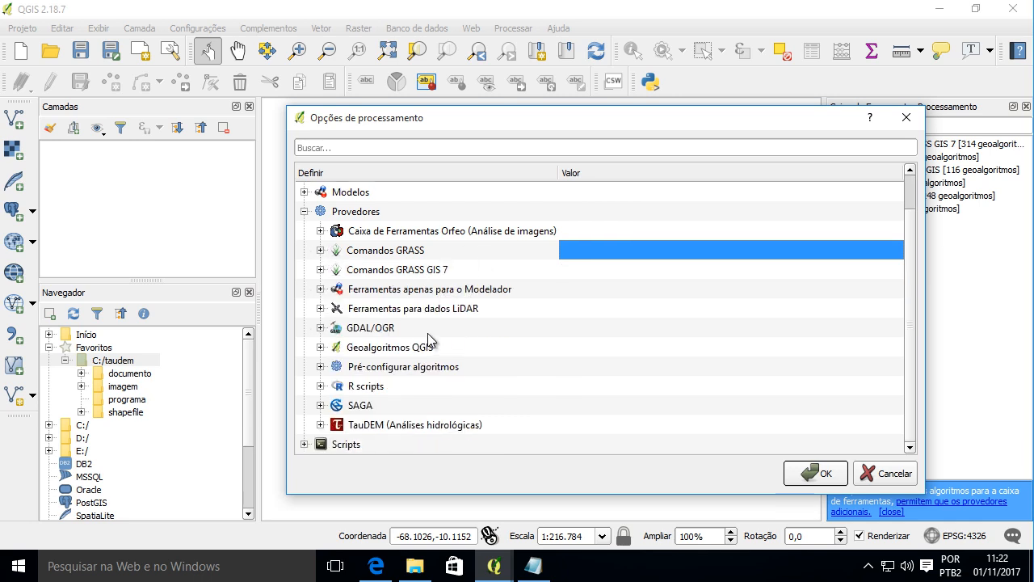
{"action": "left_click", "coordinate": [320, 425]}
{"action": "scroll", "coordinate": [412, 386], "scroll_direction": "down", "scroll_amount": 3}
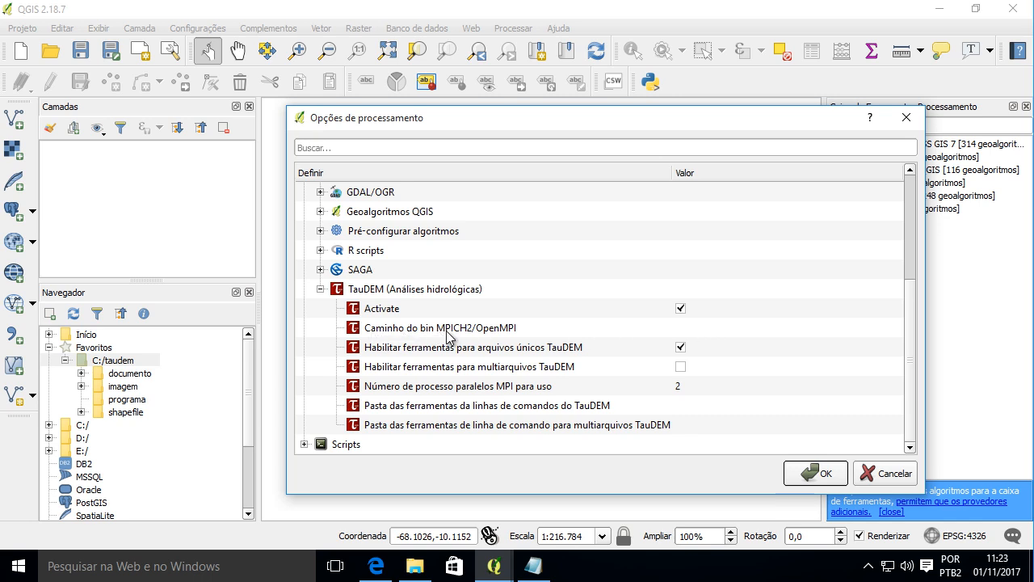
{"action": "left_click", "coordinate": [700, 333]}
{"action": "left_click", "coordinate": [708, 330]}
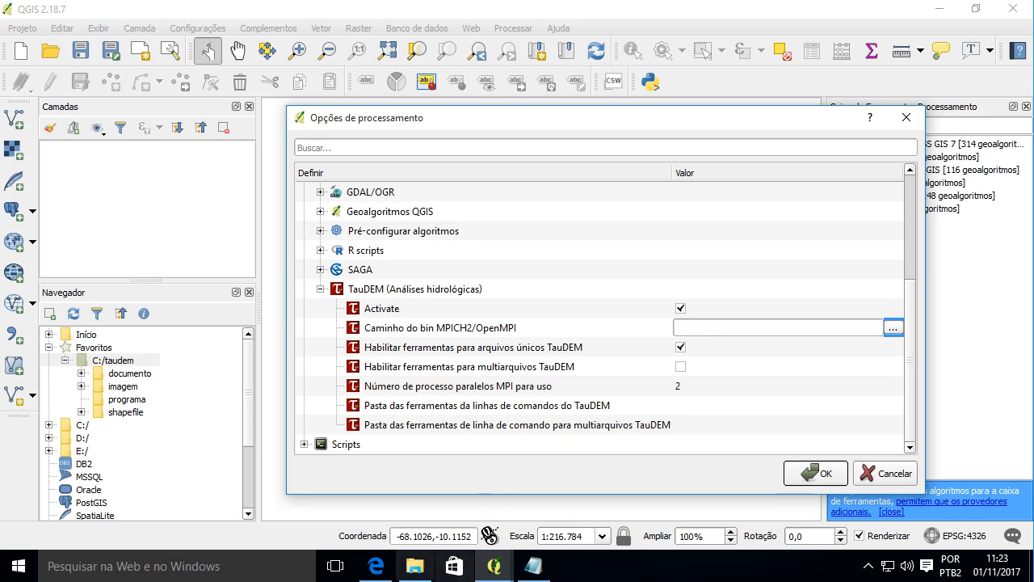
Switch to File Explorer and copy the full path of the Bin folder in Microsoft HPC Pack 2012 under Arquivos de Programas.
{"action": "left_click", "coordinate": [415, 566]}
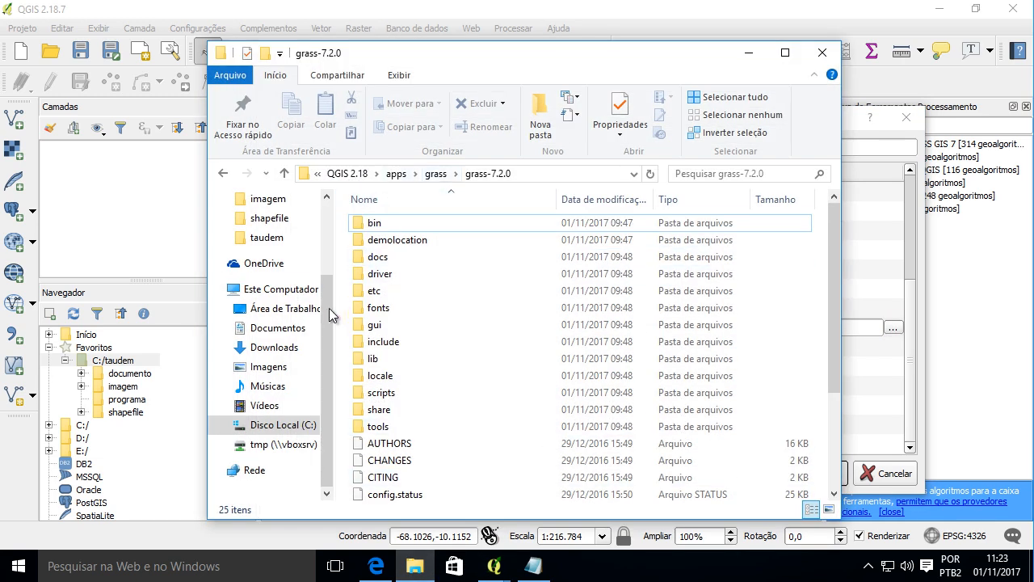
{"action": "left_click", "coordinate": [283, 425]}
{"action": "left_click", "coordinate": [436, 240]}
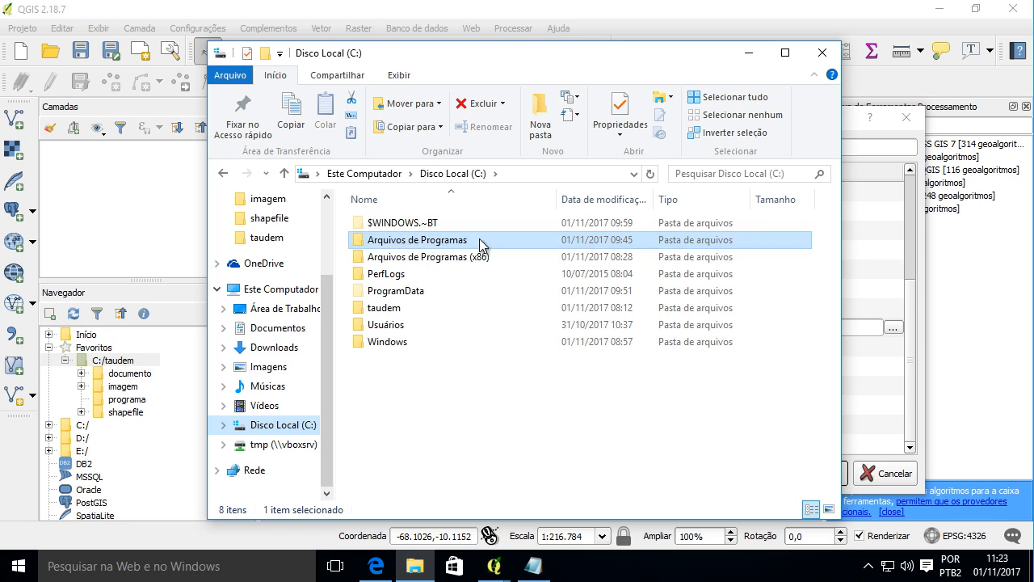
{"action": "double_click", "coordinate": [466, 240]}
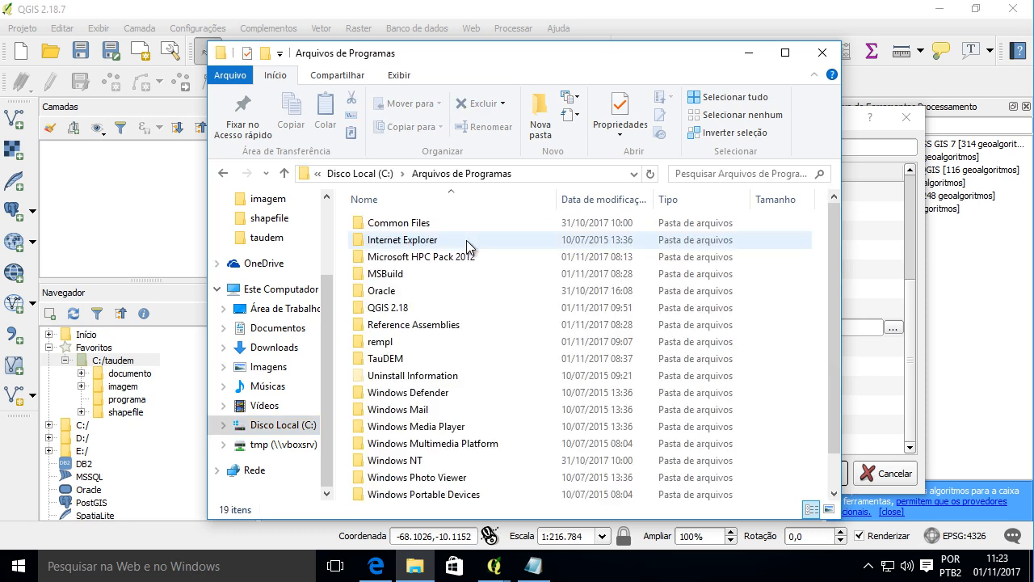
{"action": "left_click", "coordinate": [424, 257]}
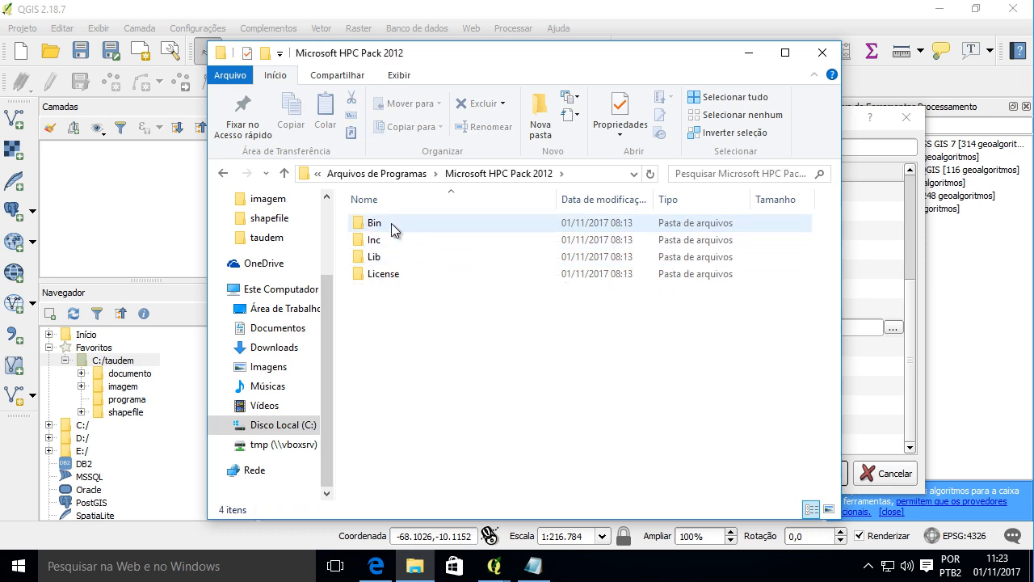
{"action": "double_click", "coordinate": [391, 223]}
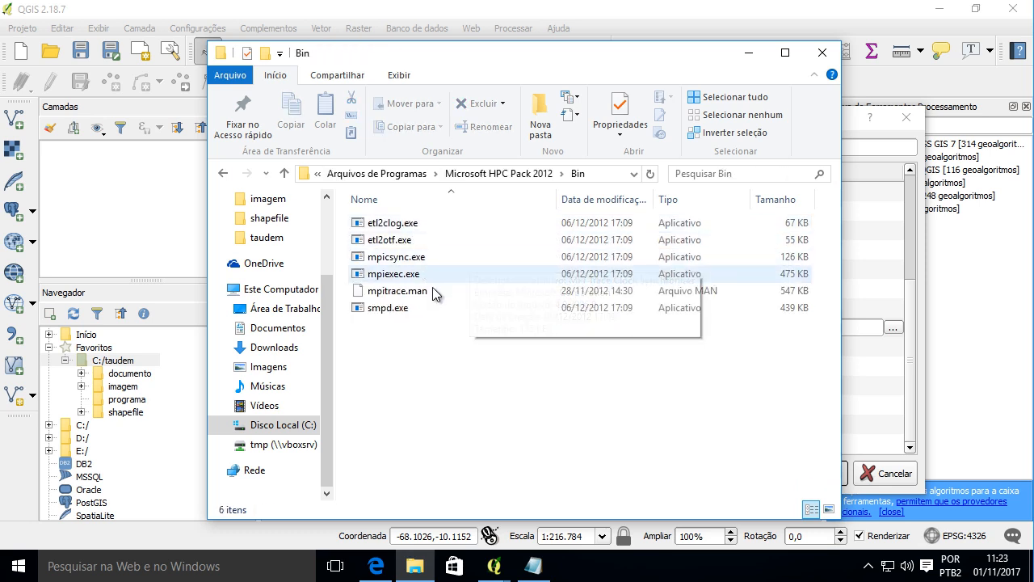
{"action": "left_click", "coordinate": [614, 177]}
{"action": "key", "text": "ctrl+c"}
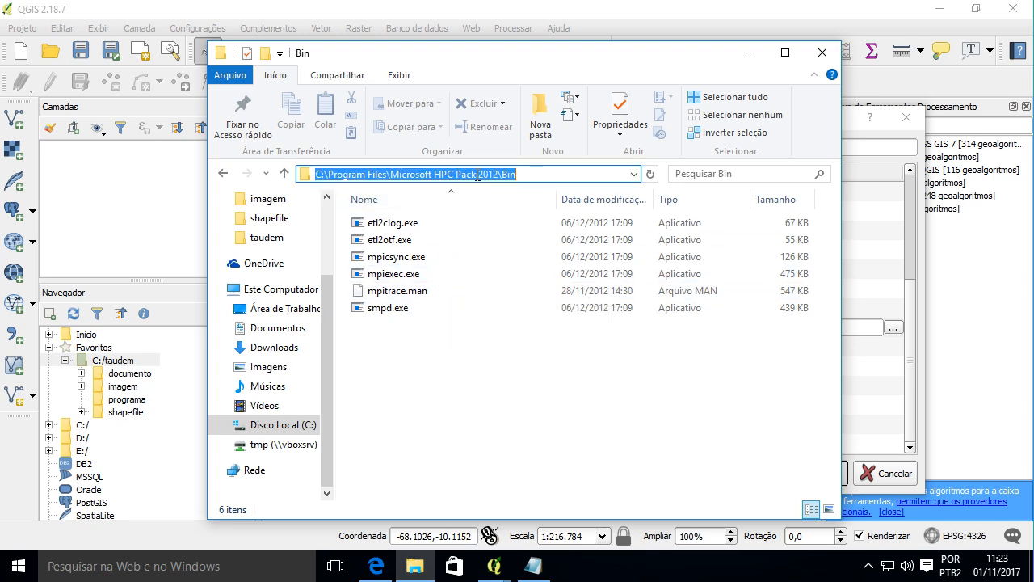
{"action": "right_click", "coordinate": [478, 176]}
{"action": "left_click", "coordinate": [569, 233]}
Back in QGIS, set Caminho do bin MPICH2/OpenMPI to C:\Program Files\Microsoft HPC Pack 2012\Bin.
{"action": "left_click", "coordinate": [748, 53]}
{"action": "double_click", "coordinate": [704, 328]}
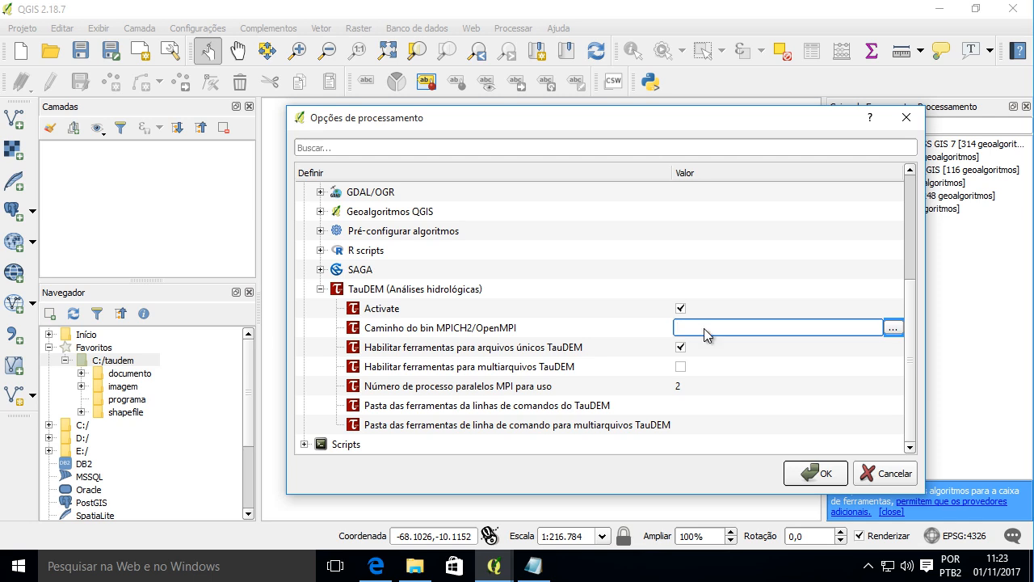
{"action": "right_click", "coordinate": [703, 328]}
{"action": "left_click", "coordinate": [763, 413]}
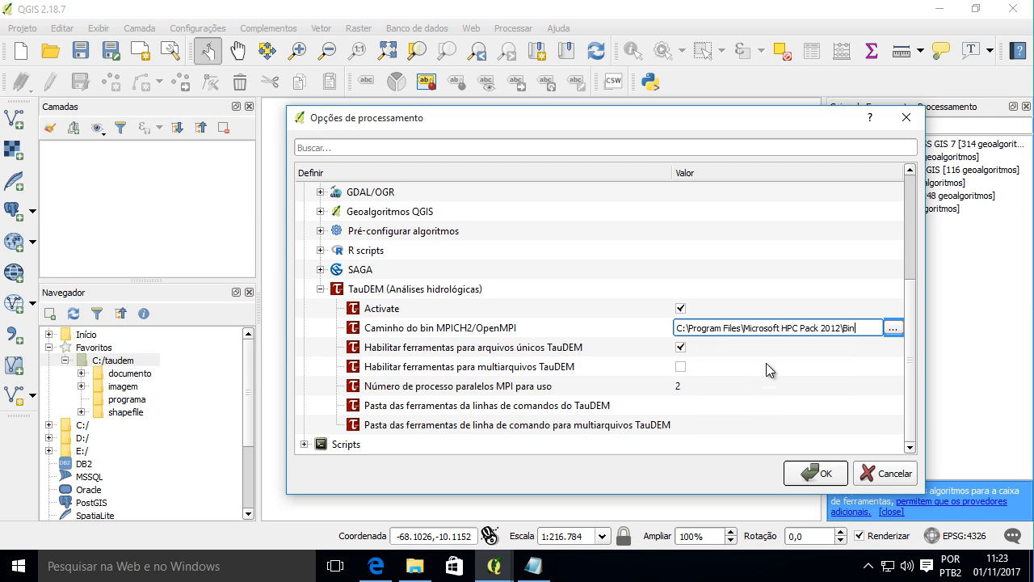
{"action": "left_click", "coordinate": [771, 350]}
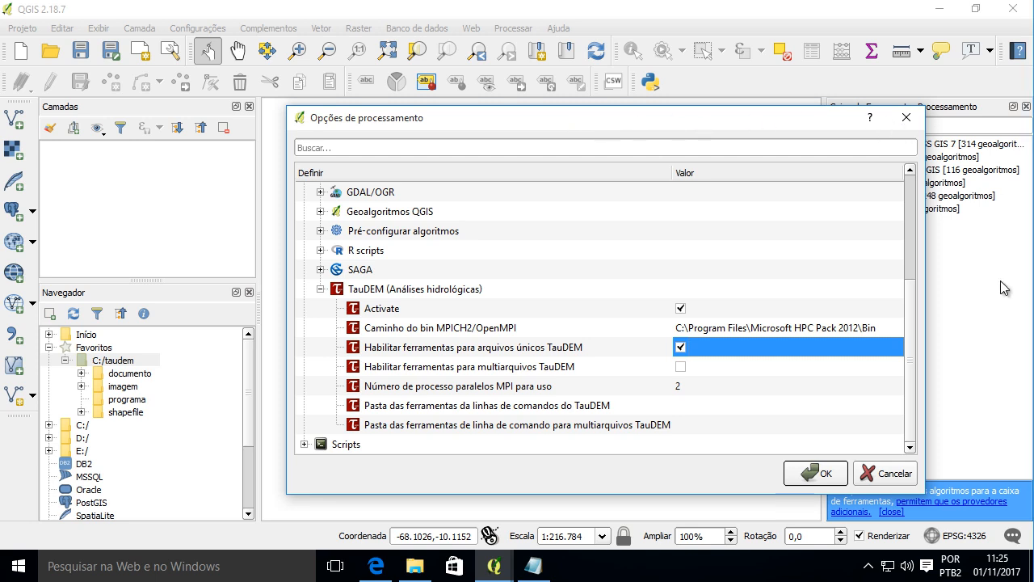
Set Pasta das ferramentas da linhas de comandos do TauDEM to the folder C:\Program Files\TauDEM\TauDEM5Exe.
{"action": "left_click", "coordinate": [721, 404]}
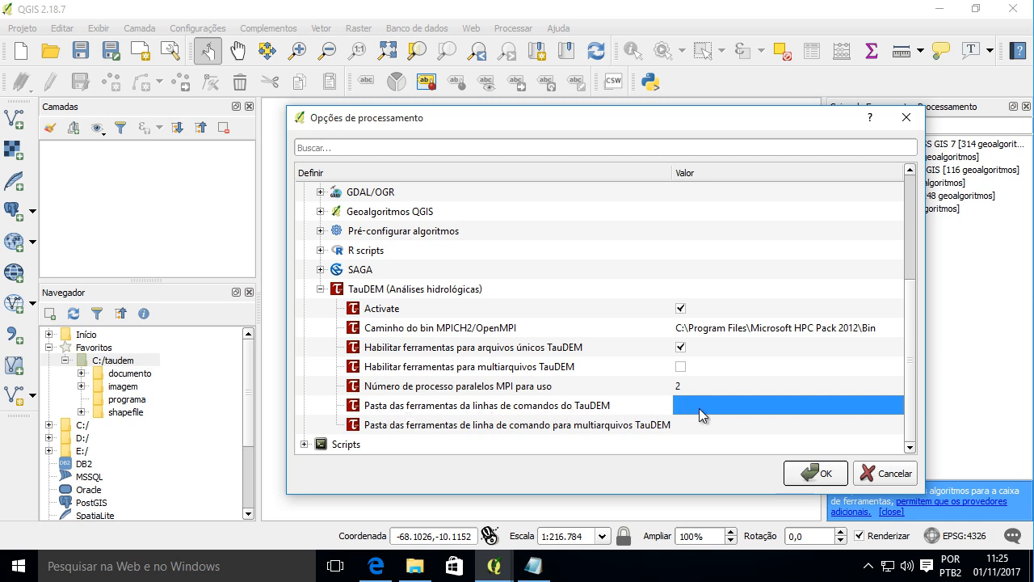
{"action": "left_click", "coordinate": [873, 403]}
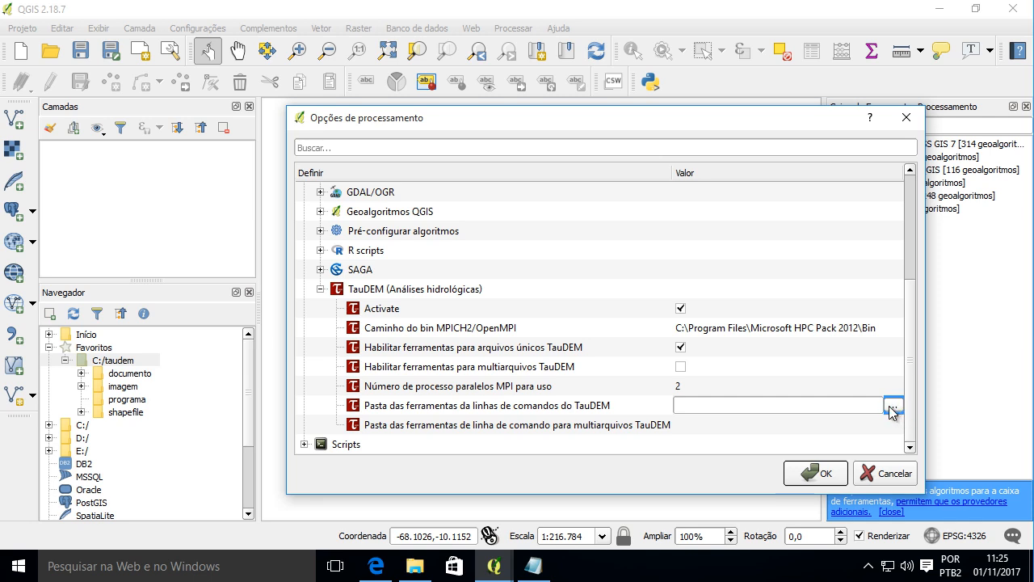
{"action": "left_click", "coordinate": [891, 407]}
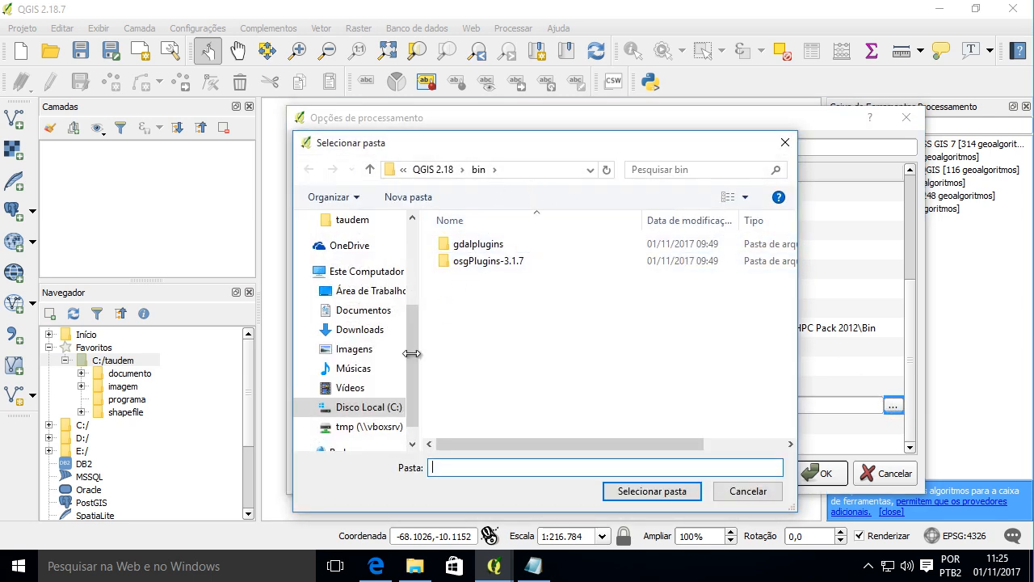
{"action": "left_click", "coordinate": [391, 410]}
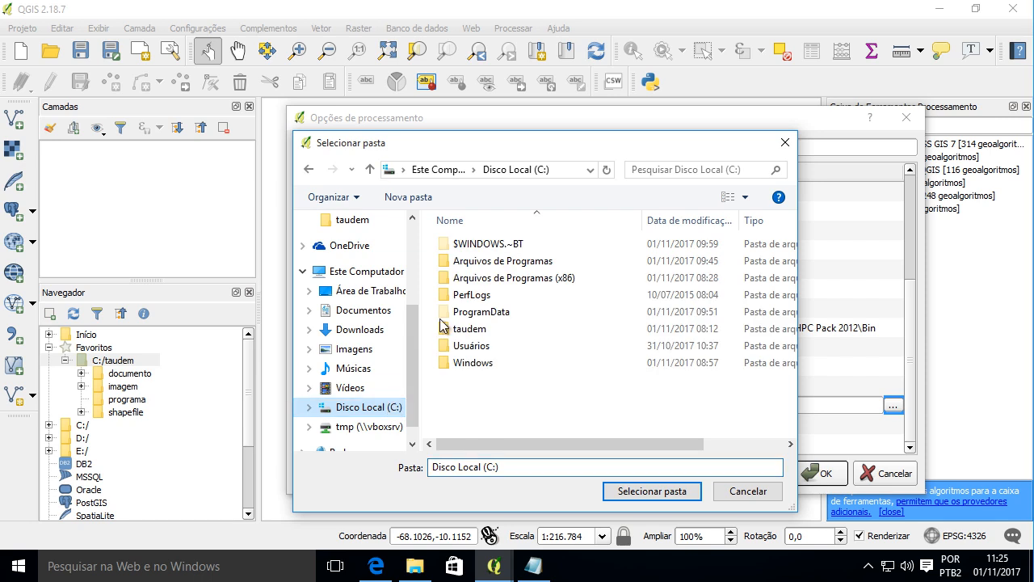
{"action": "double_click", "coordinate": [512, 261]}
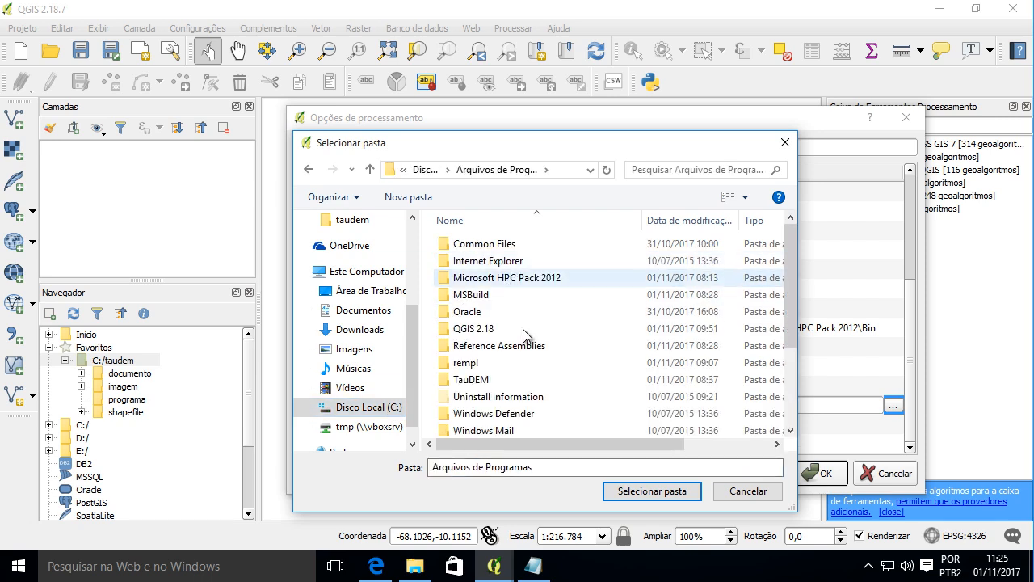
{"action": "double_click", "coordinate": [471, 379]}
{"action": "left_click", "coordinate": [479, 261]}
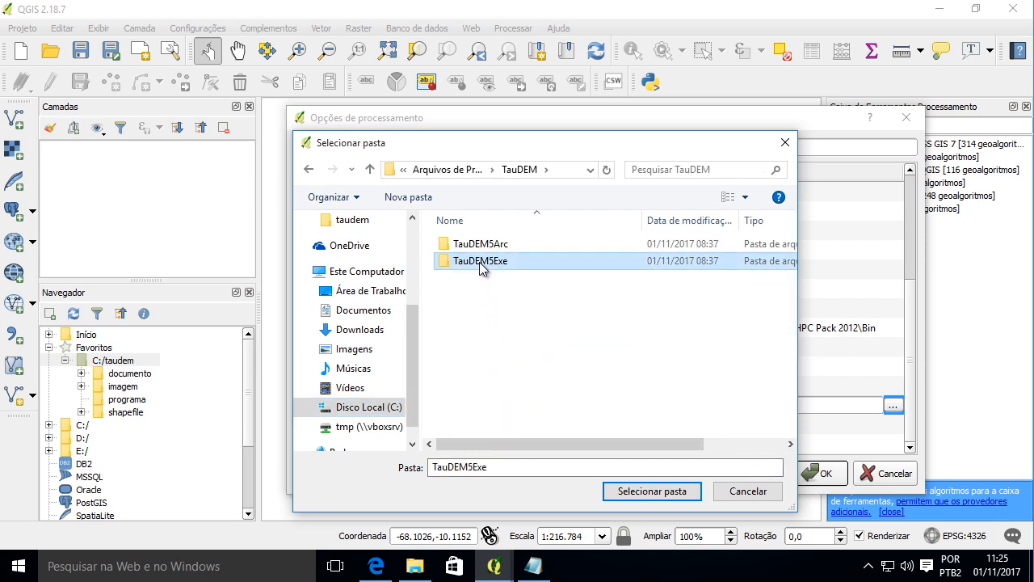
{"action": "double_click", "coordinate": [479, 262]}
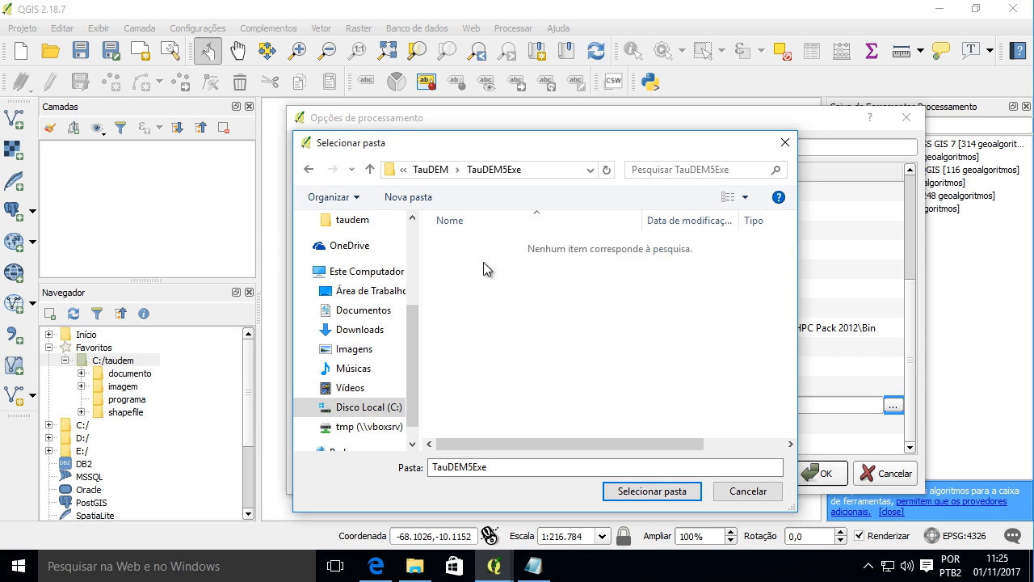
{"action": "left_click", "coordinate": [656, 492]}
{"action": "left_click", "coordinate": [760, 428]}
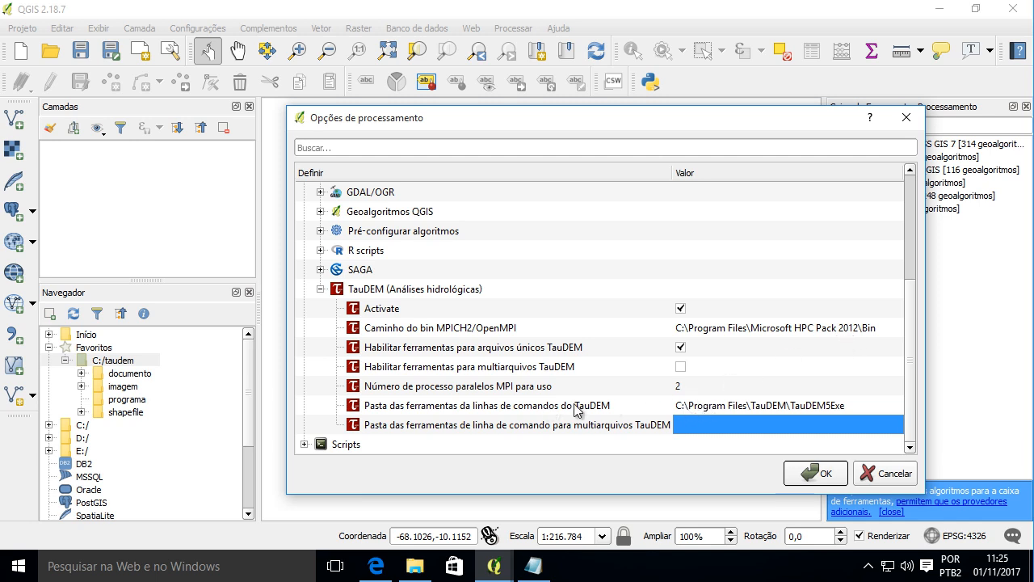
{"action": "left_click", "coordinate": [641, 410]}
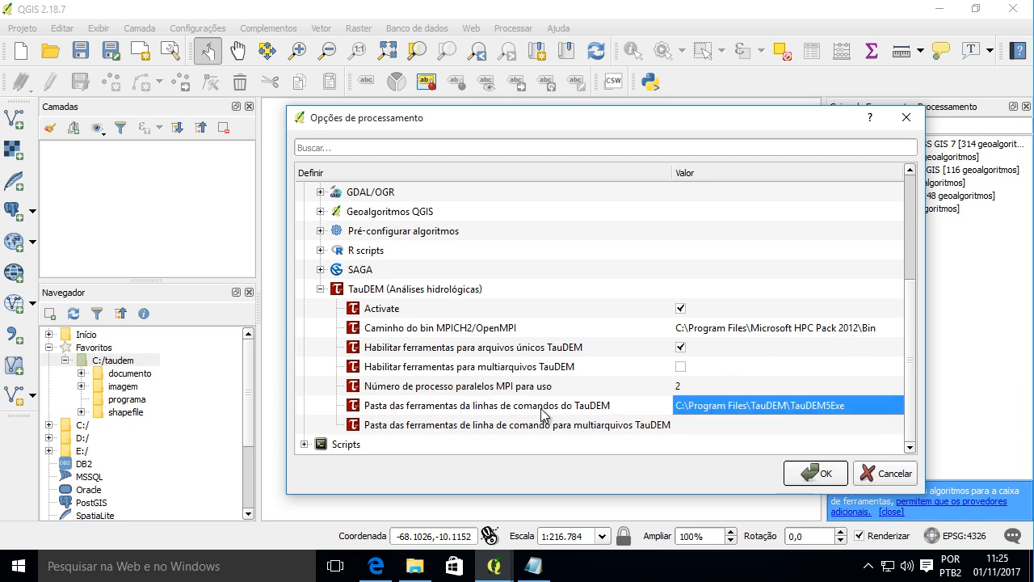
Save the processing options, then expand the TauDEM group in the processing toolbox and widen the toolbox to show full names.
{"action": "left_click", "coordinate": [811, 472]}
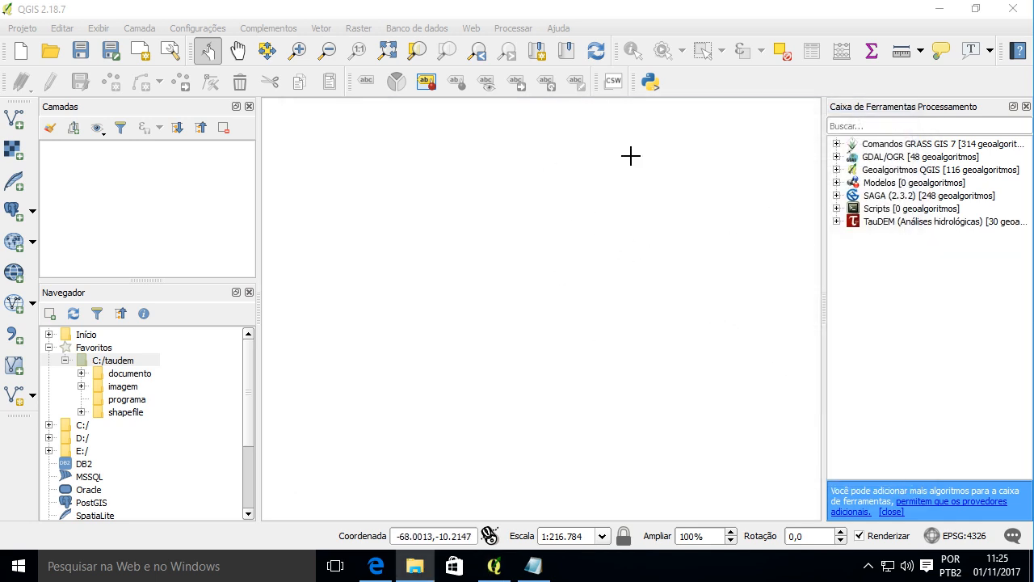
{"action": "left_click", "coordinate": [836, 221]}
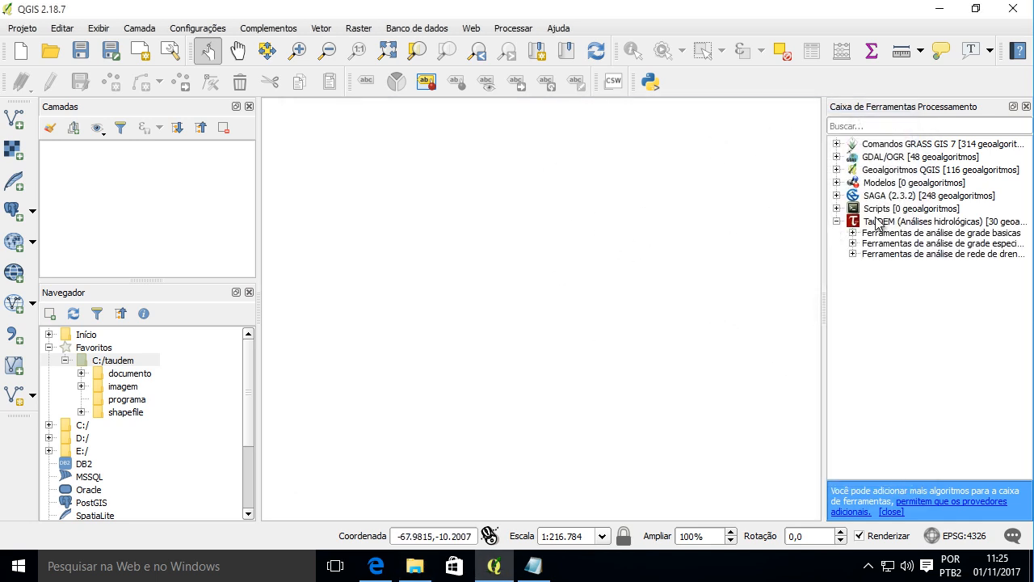
{"action": "left_click_drag", "start_coordinate": [822, 240], "coordinate": [749, 241]}
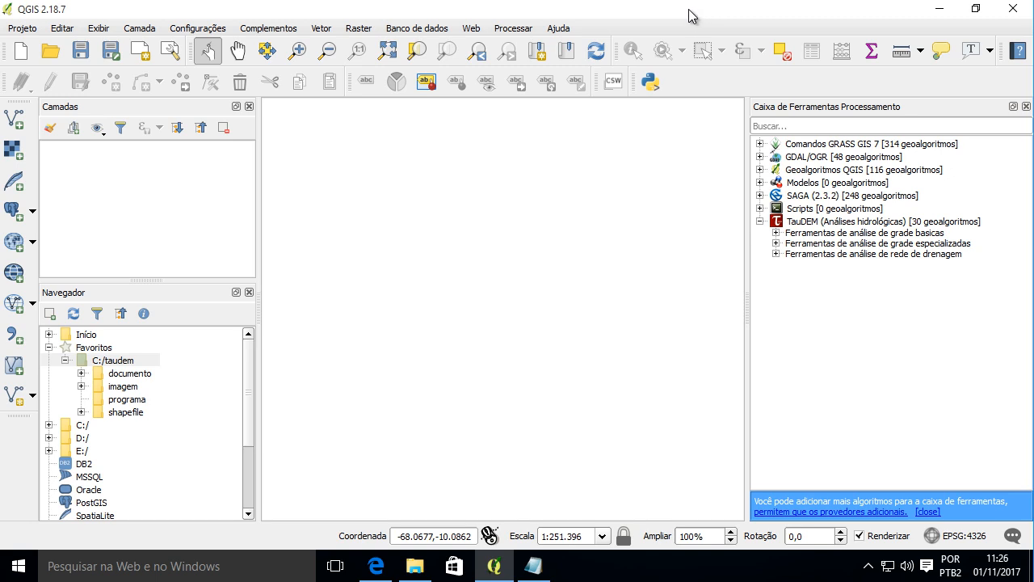
Load the Mapeamento_Sub_bacia.tif raster from the C:/taudem/imagem folder into the map.
{"action": "left_click", "coordinate": [94, 388]}
{"action": "left_click", "coordinate": [81, 386]}
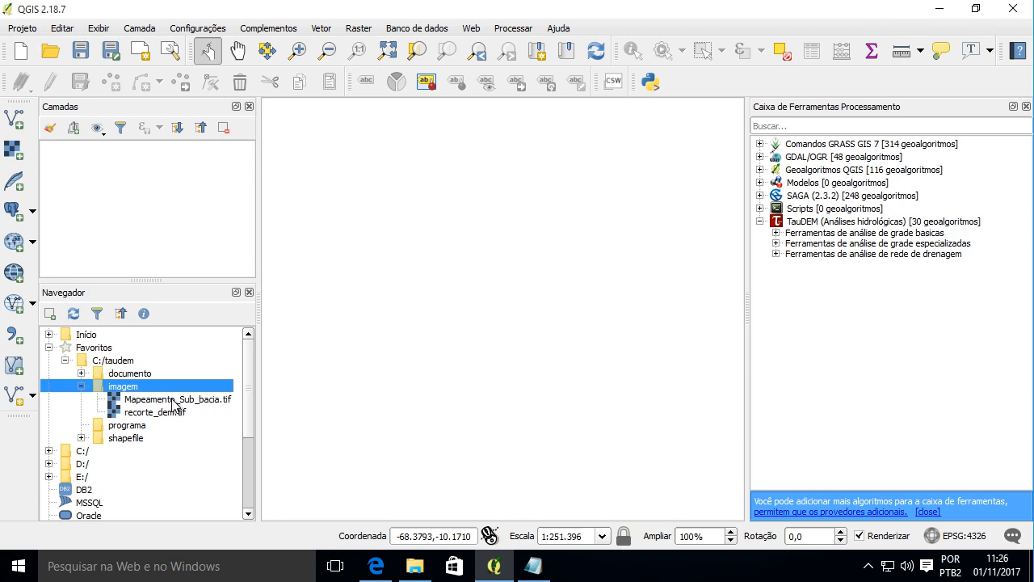
{"action": "double_click", "coordinate": [172, 400]}
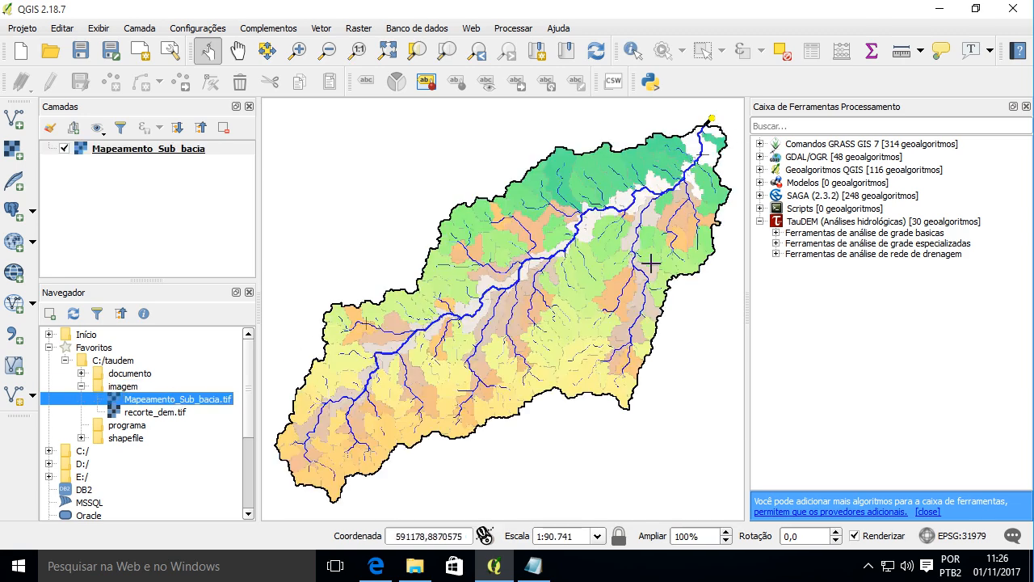
Examine the sub-basins and drainage network of the Mapeamento_Sub_bacia map up close and as a whole.
{"action": "scroll", "coordinate": [494, 298], "scroll_direction": "up", "scroll_amount": 1}
{"action": "scroll", "coordinate": [485, 293], "scroll_direction": "up", "scroll_amount": 2}
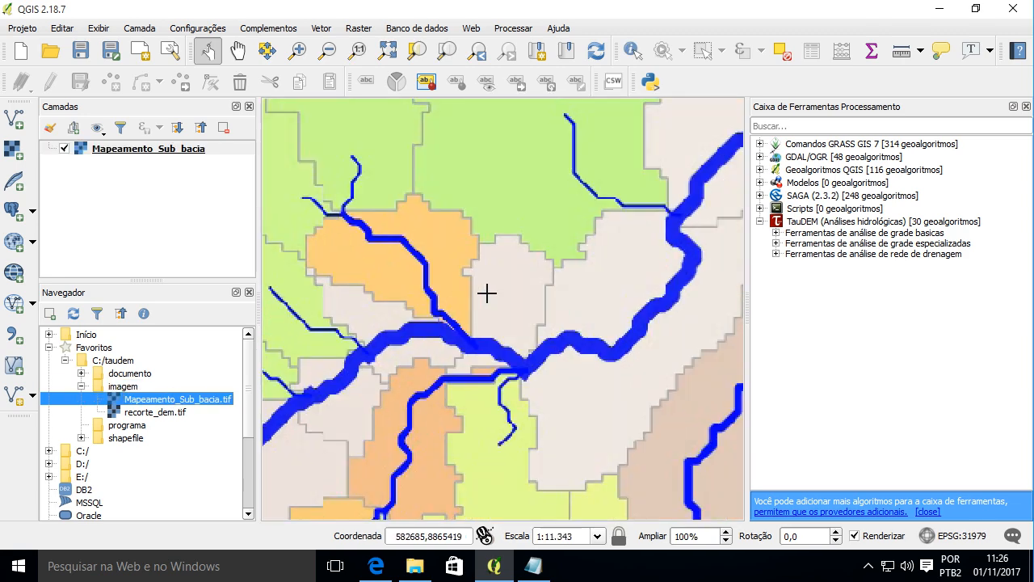
{"action": "scroll", "coordinate": [487, 298], "scroll_direction": "down", "scroll_amount": 1}
{"action": "scroll", "coordinate": [488, 297], "scroll_direction": "down", "scroll_amount": 1}
{"action": "scroll", "coordinate": [496, 296], "scroll_direction": "down", "scroll_amount": 1}
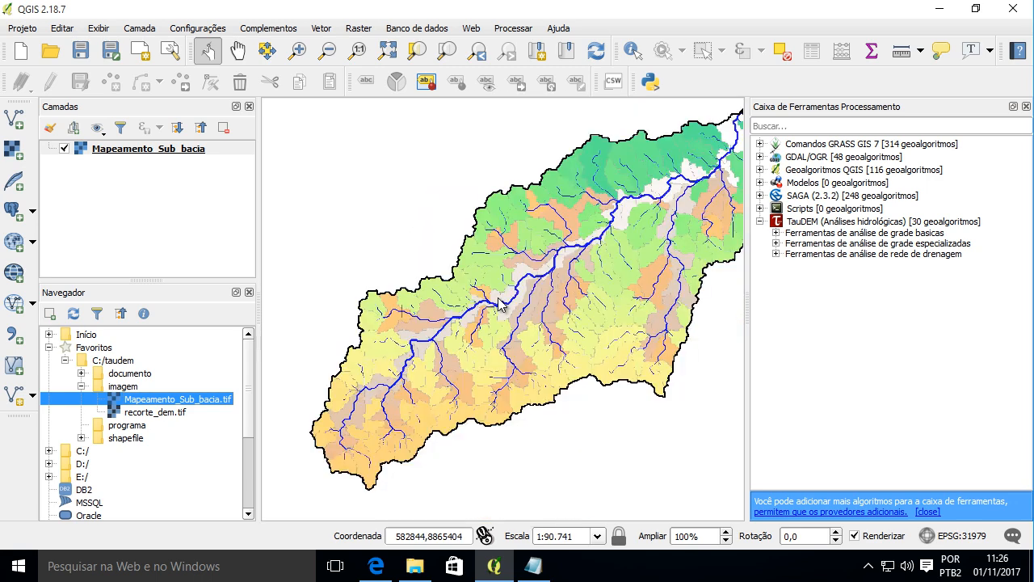
{"action": "scroll", "coordinate": [532, 294], "scroll_direction": "up", "scroll_amount": 1}
{"action": "scroll", "coordinate": [533, 293], "scroll_direction": "down", "scroll_amount": 1}
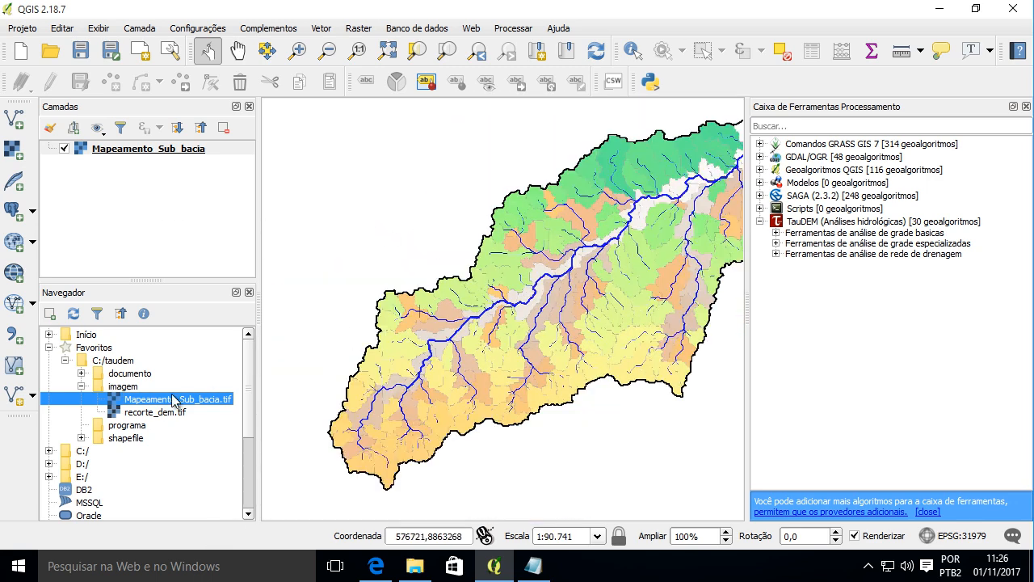
{"action": "left_click_drag", "start_coordinate": [635, 297], "coordinate": [476, 368]}
{"action": "left_click_drag", "start_coordinate": [565, 273], "coordinate": [689, 193]}
Remove the Mapeamento_Sub_bacia layer and load the recorte_dem.tif elevation raster from the imagem folder.
{"action": "left_click", "coordinate": [191, 151]}
{"action": "left_click", "coordinate": [223, 128]}
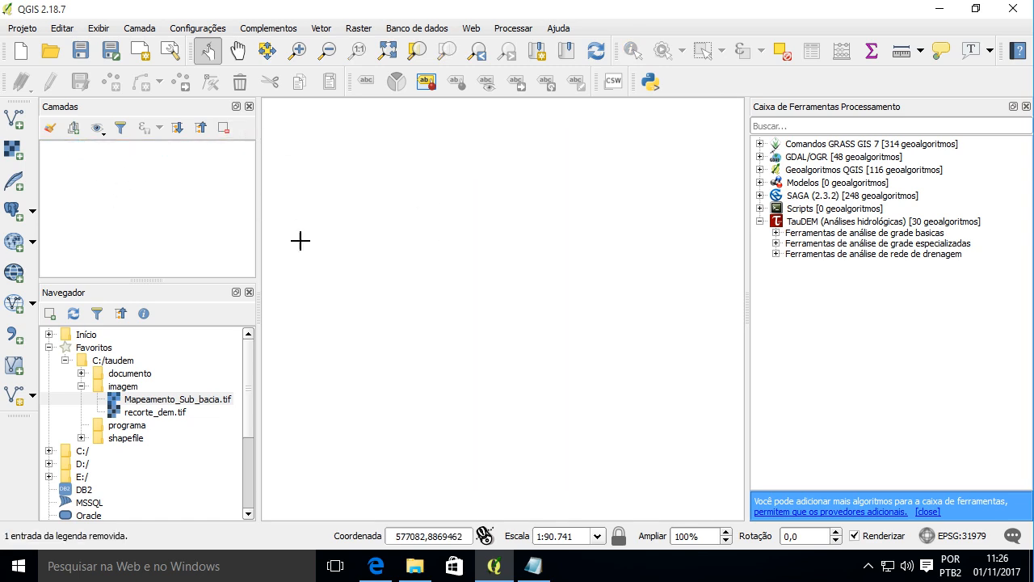
{"action": "double_click", "coordinate": [170, 415]}
{"action": "scroll", "coordinate": [454, 281], "scroll_direction": "down", "scroll_amount": 1}
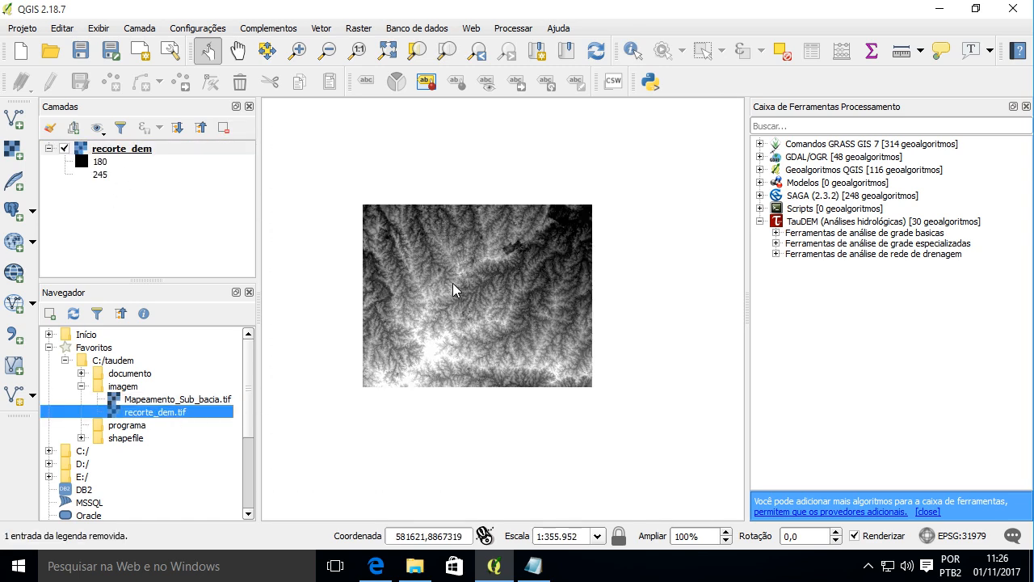
Open TauDEM's Remover depressão tool from the basic grid analysis group and turn off opening the output after execution.
{"action": "scroll", "coordinate": [457, 279], "scroll_direction": "up", "scroll_amount": 1}
{"action": "scroll", "coordinate": [430, 281], "scroll_direction": "down", "scroll_amount": 1}
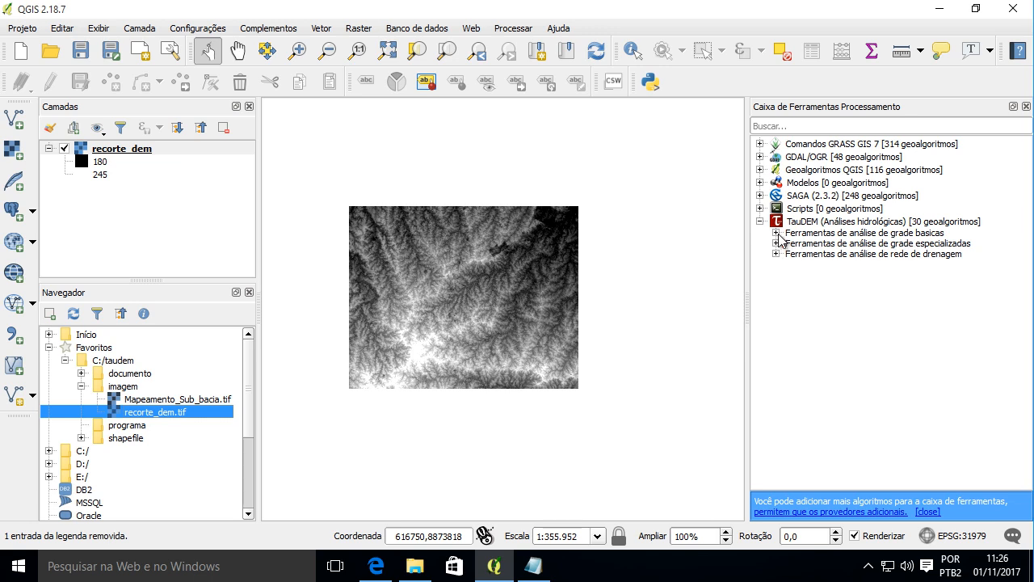
{"action": "left_click", "coordinate": [775, 232]}
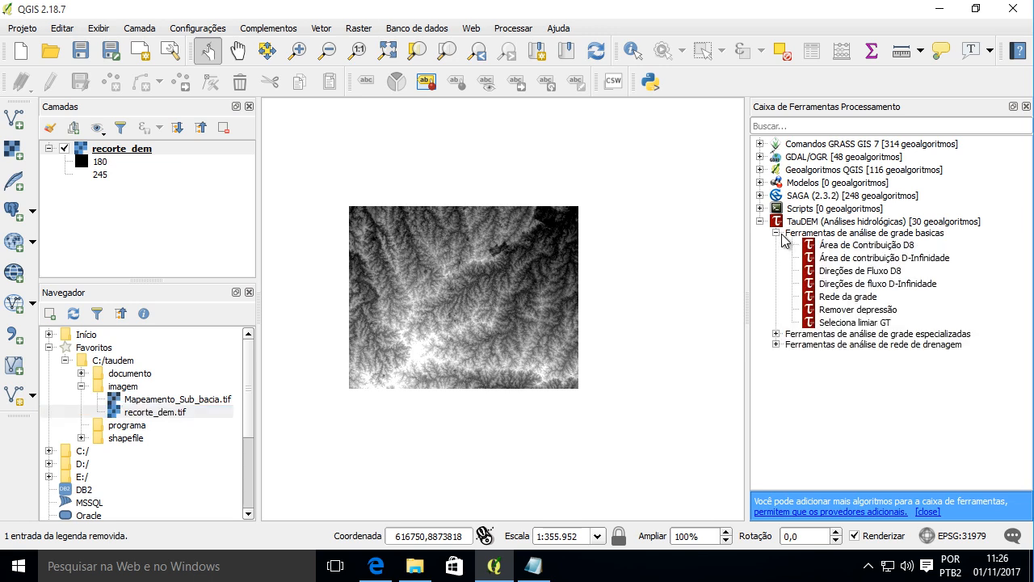
{"action": "left_click", "coordinate": [869, 314]}
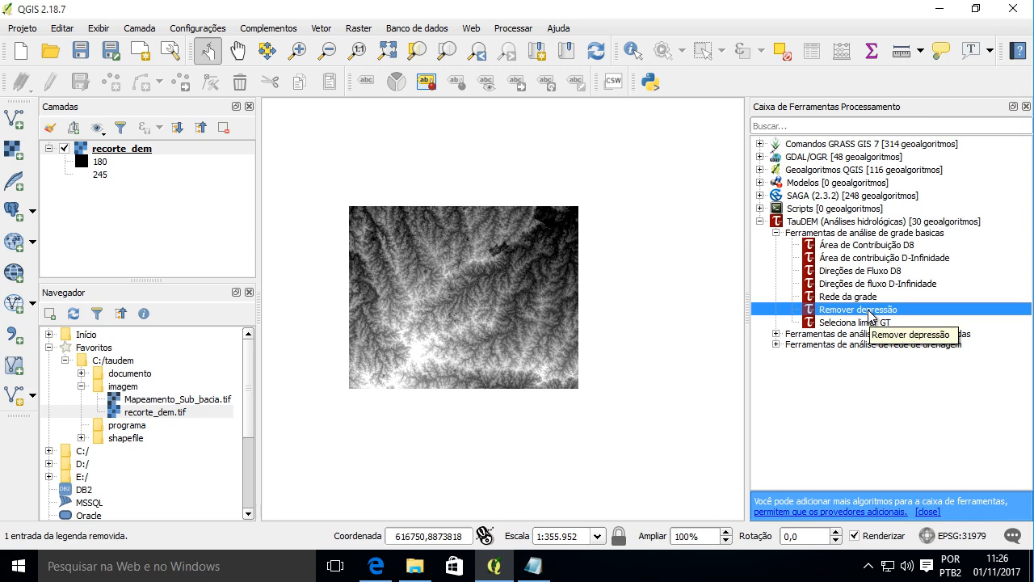
{"action": "double_click", "coordinate": [869, 311]}
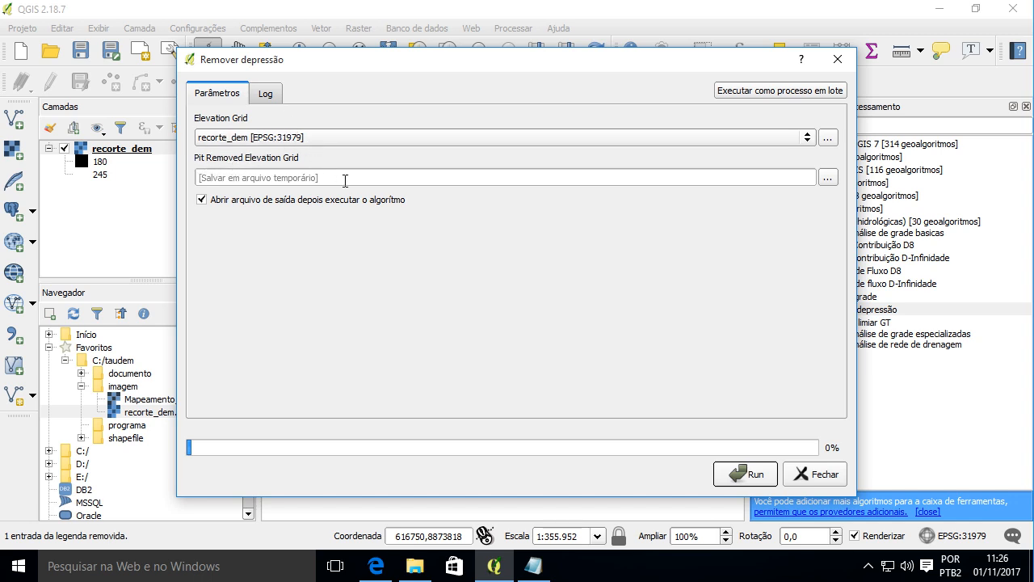
{"action": "left_click", "coordinate": [271, 202]}
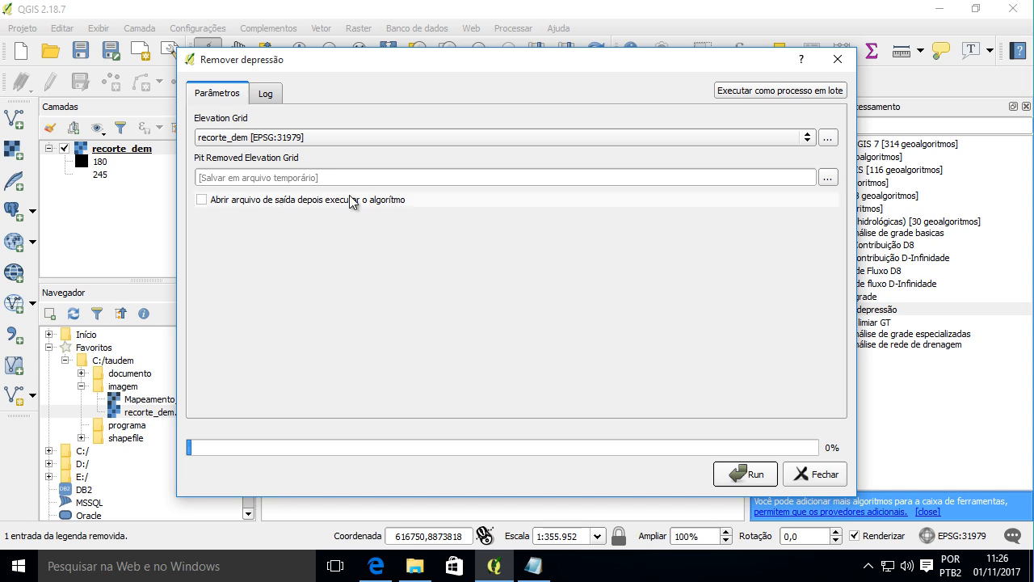
Choose saving the Pit Removed Elevation Grid to a file and create a folder named processos in C:\taudem.
{"action": "left_click", "coordinate": [828, 179]}
{"action": "left_click", "coordinate": [843, 208]}
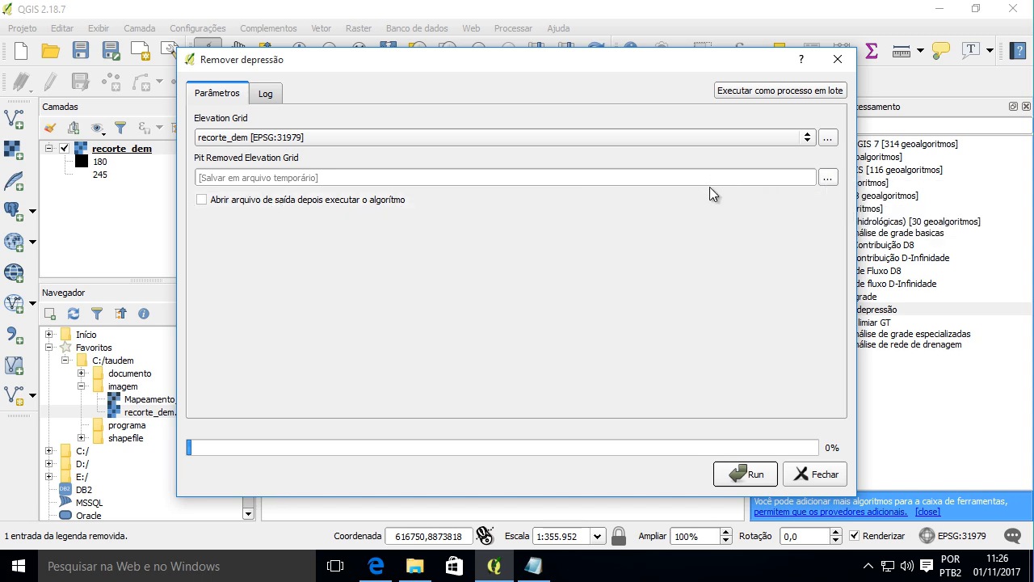
{"action": "left_click", "coordinate": [349, 156]}
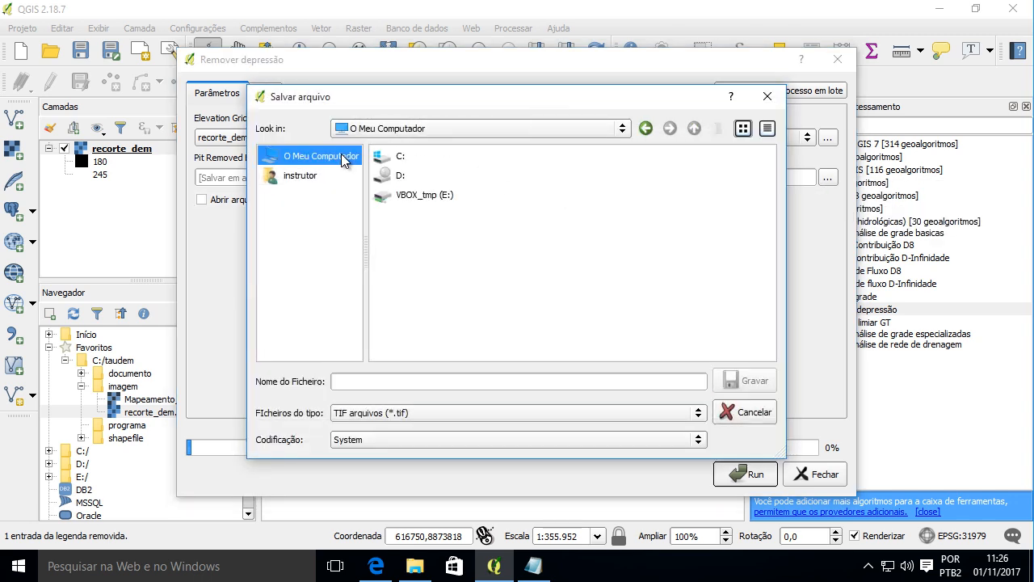
{"action": "double_click", "coordinate": [389, 158]}
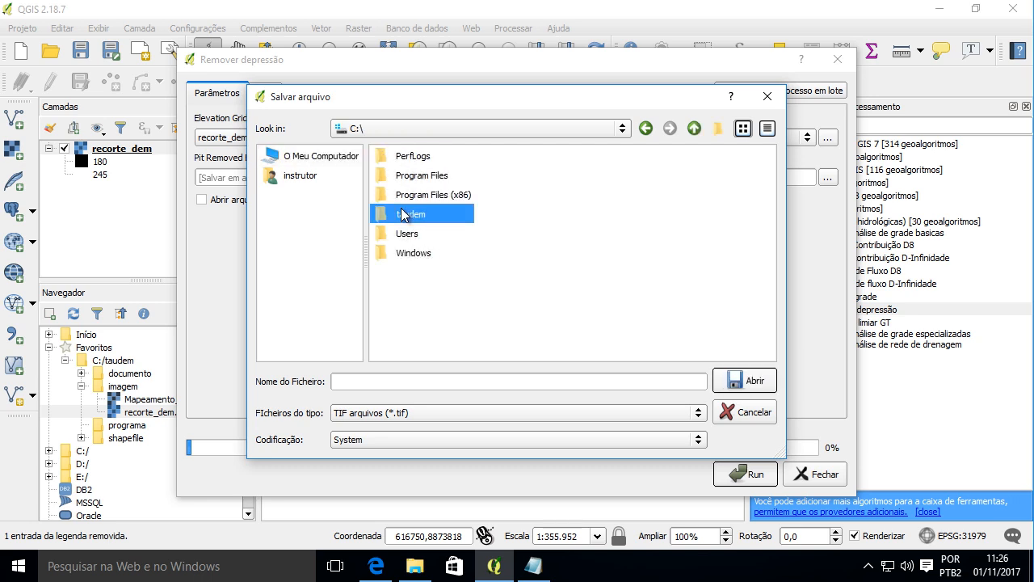
{"action": "double_click", "coordinate": [404, 214]}
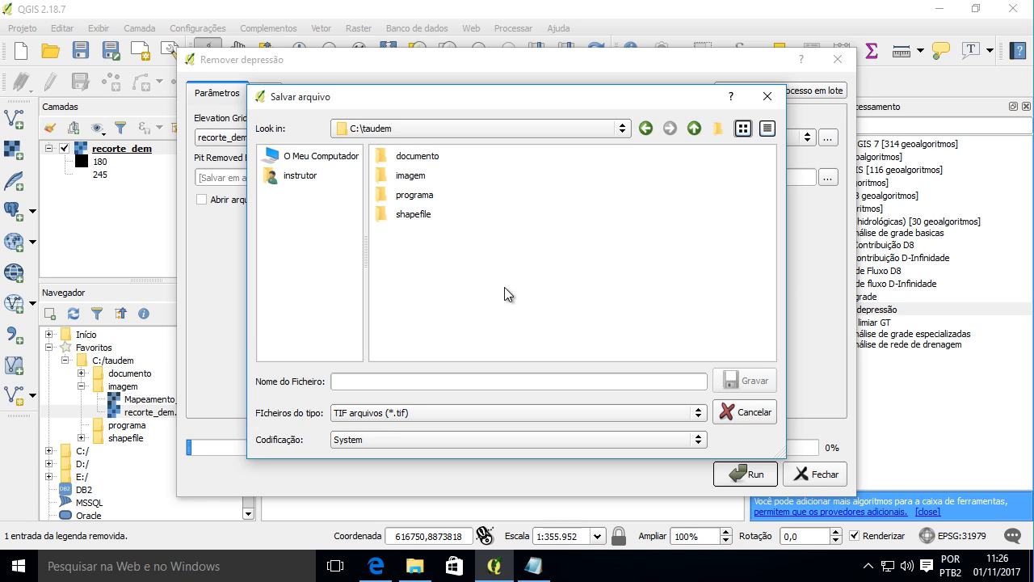
{"action": "left_click", "coordinate": [715, 130]}
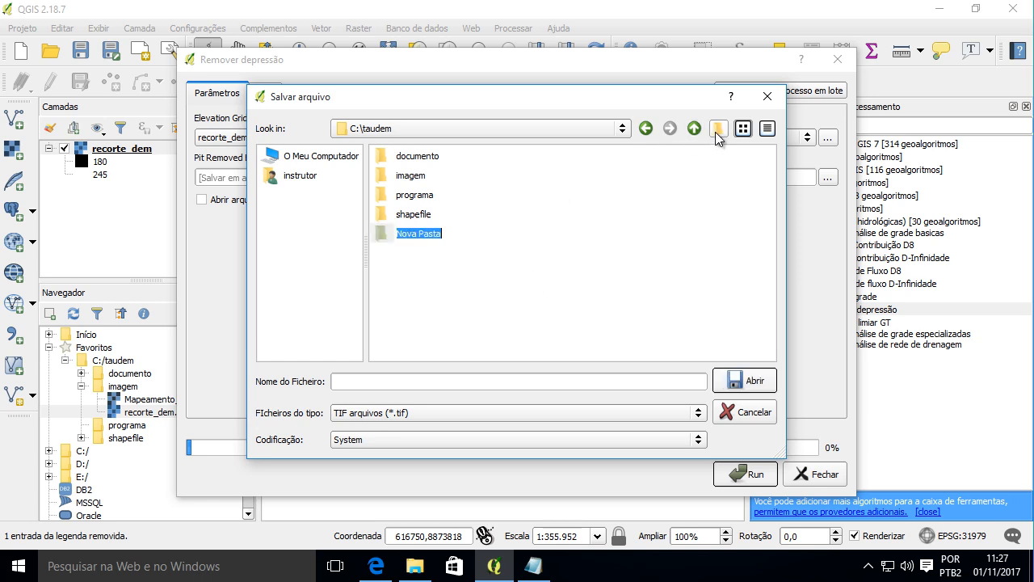
{"action": "type", "text": "procerss"}
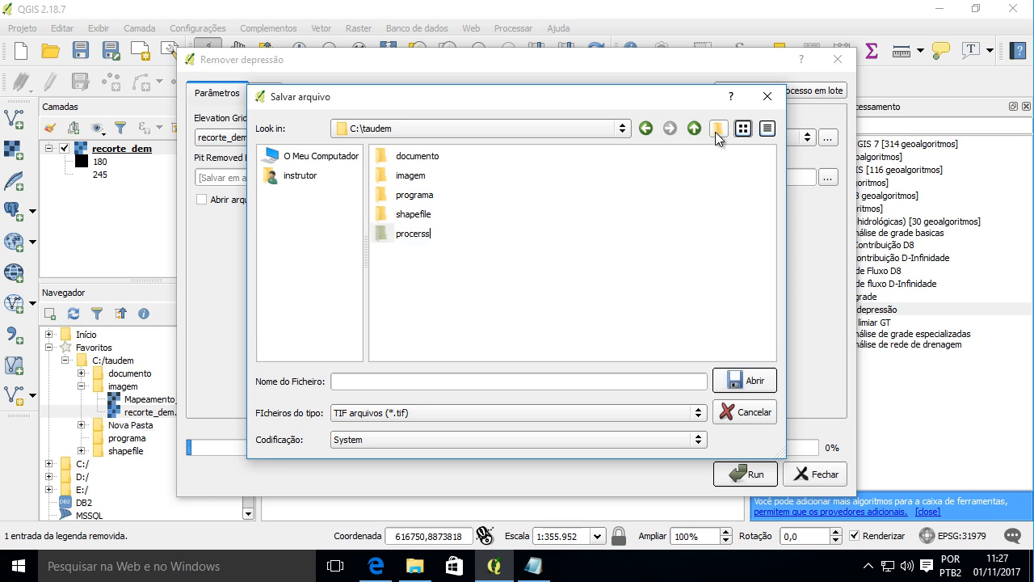
{"action": "type", "text": "os"}
{"action": "key", "text": "Return"}
{"action": "key", "text": "Return"}
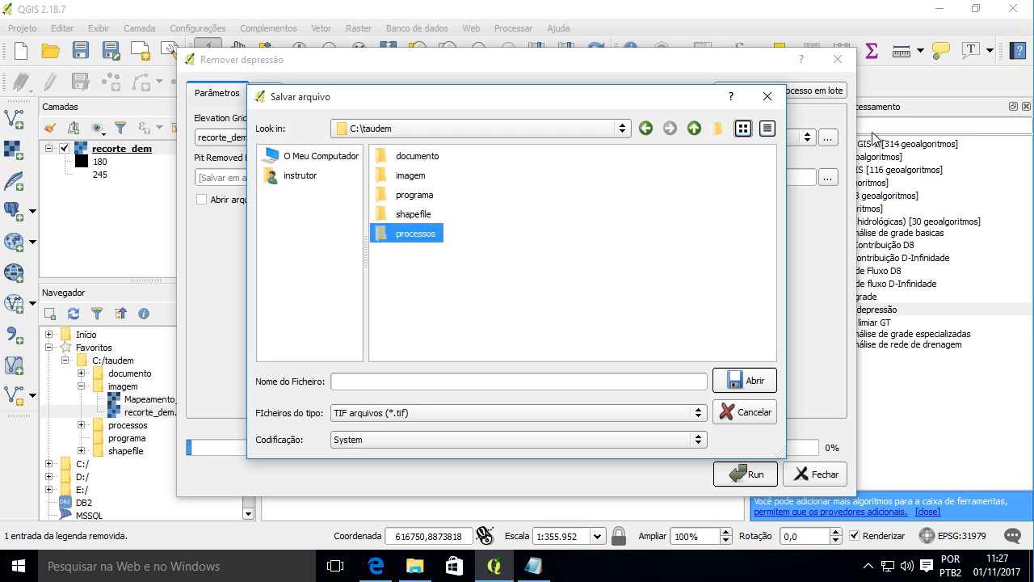
Set the Pit Removed Elevation Grid output to 01_pitremove in the processos folder.
{"action": "double_click", "coordinate": [414, 234]}
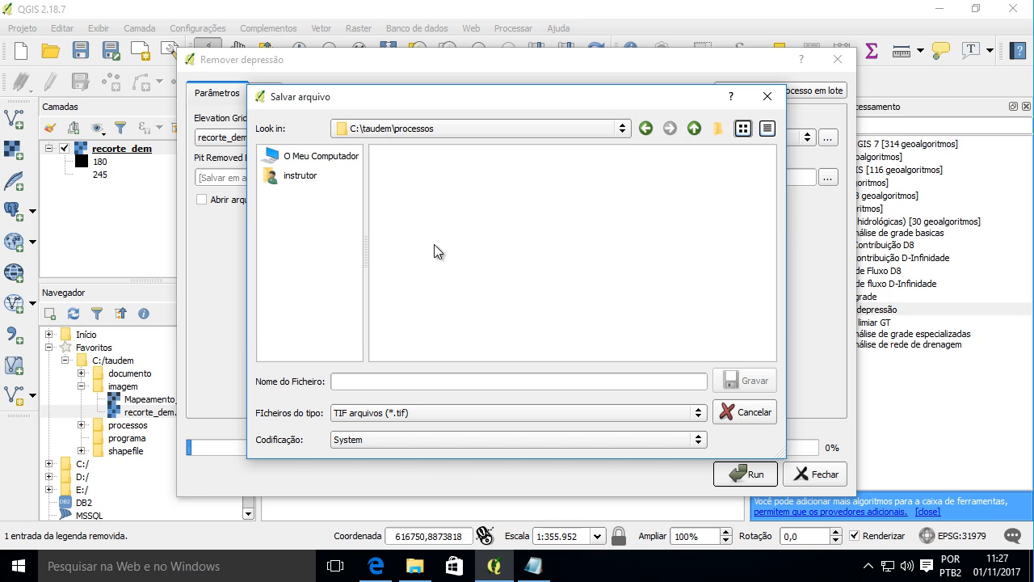
{"action": "left_click", "coordinate": [348, 381]}
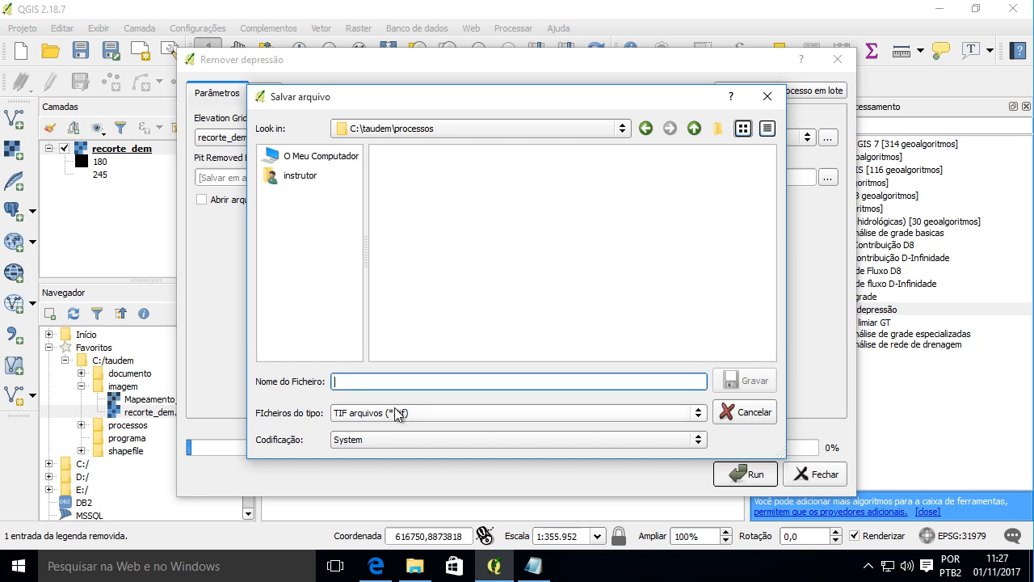
{"action": "type", "text": "01_pitremove"}
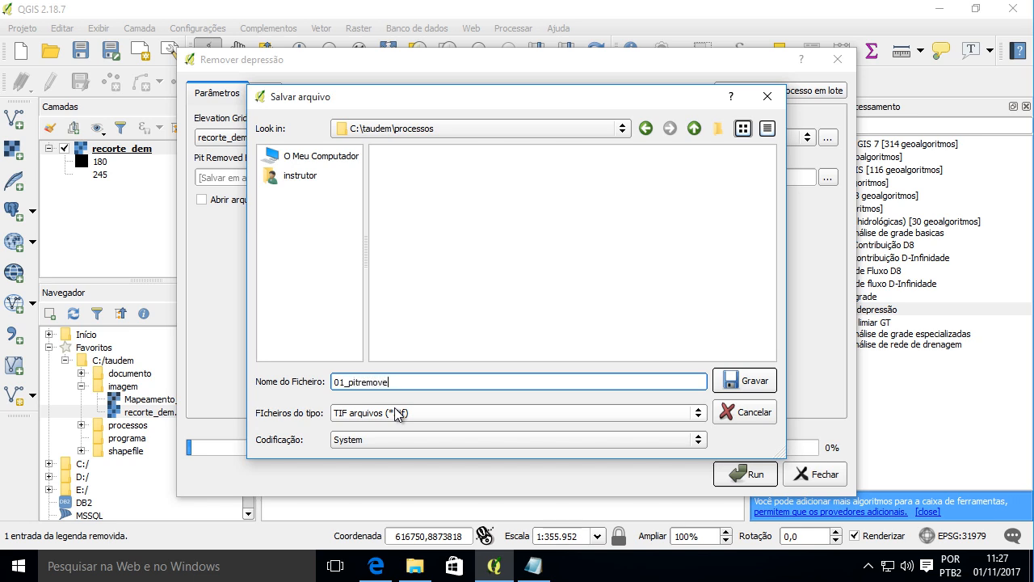
{"action": "left_click", "coordinate": [765, 380]}
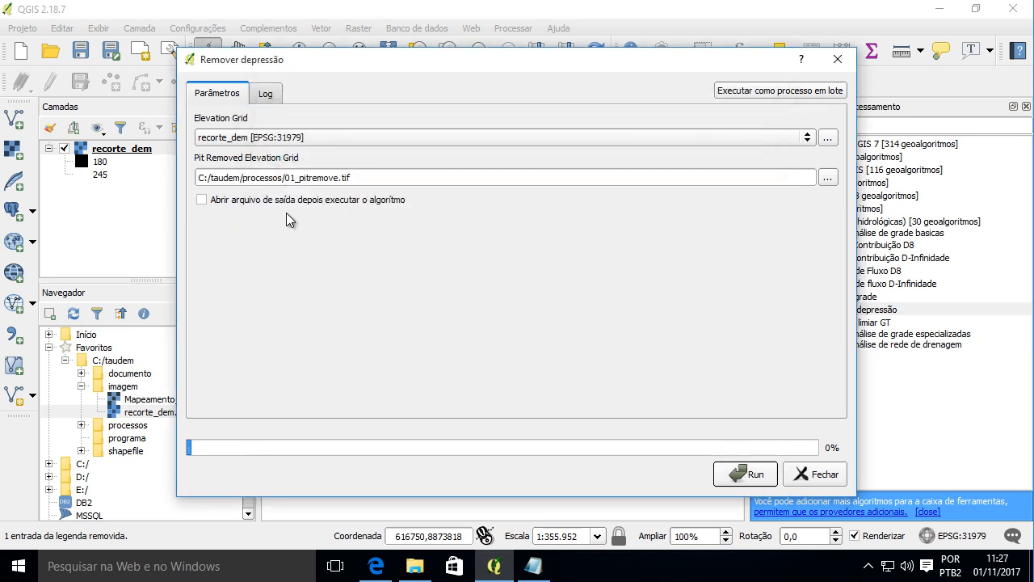
Run the depression removal, allowing Microsoft HPC MPI Process Manager through the Windows firewall, and close the tool.
{"action": "left_click", "coordinate": [742, 474]}
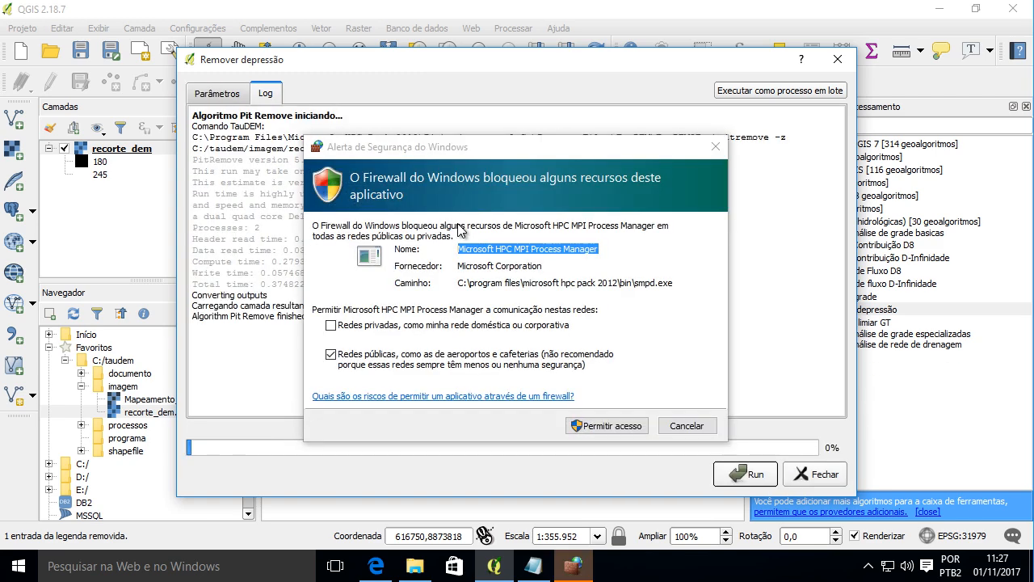
{"action": "left_click", "coordinate": [452, 148]}
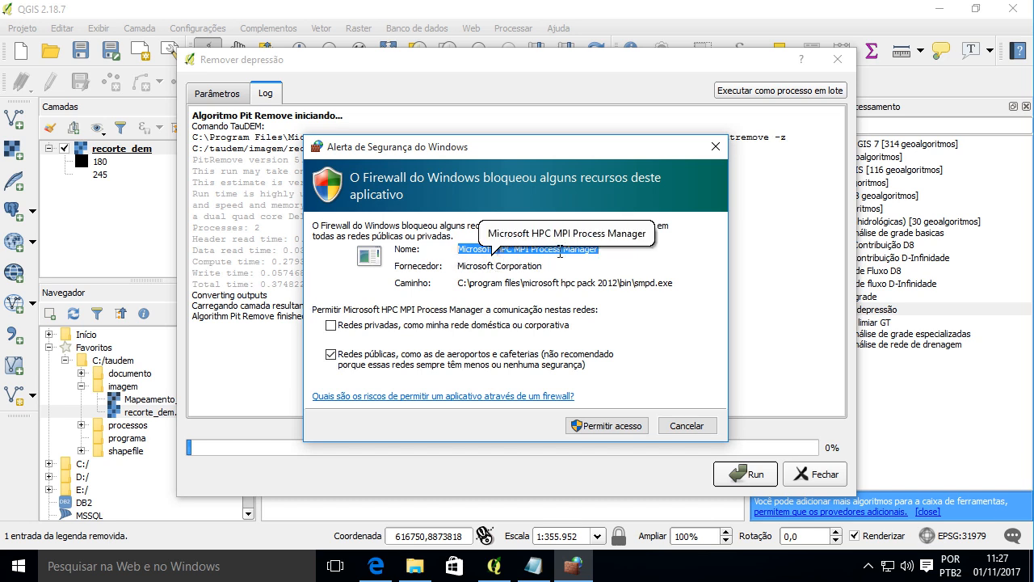
{"action": "left_click", "coordinate": [606, 425]}
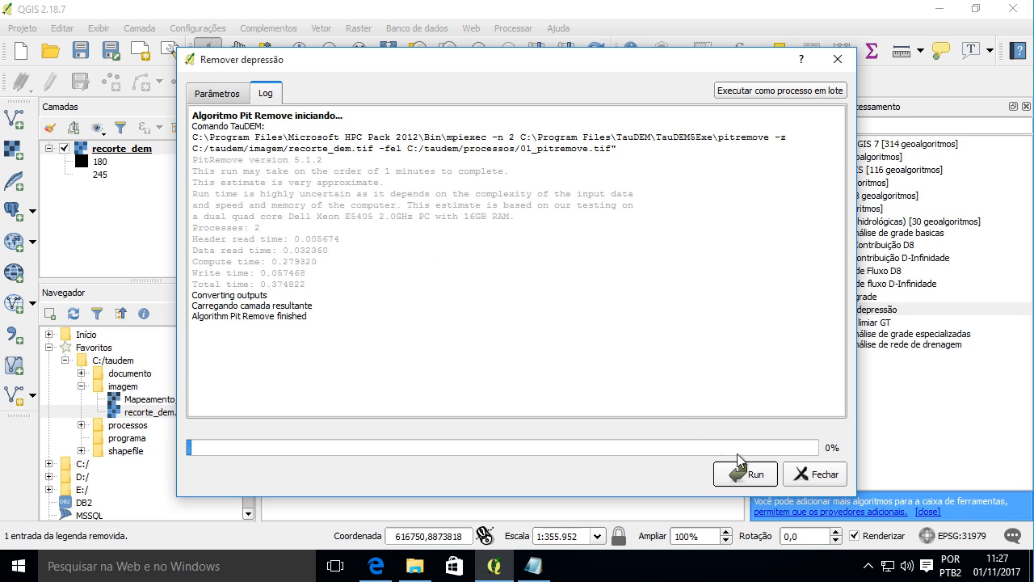
{"action": "left_click", "coordinate": [216, 95]}
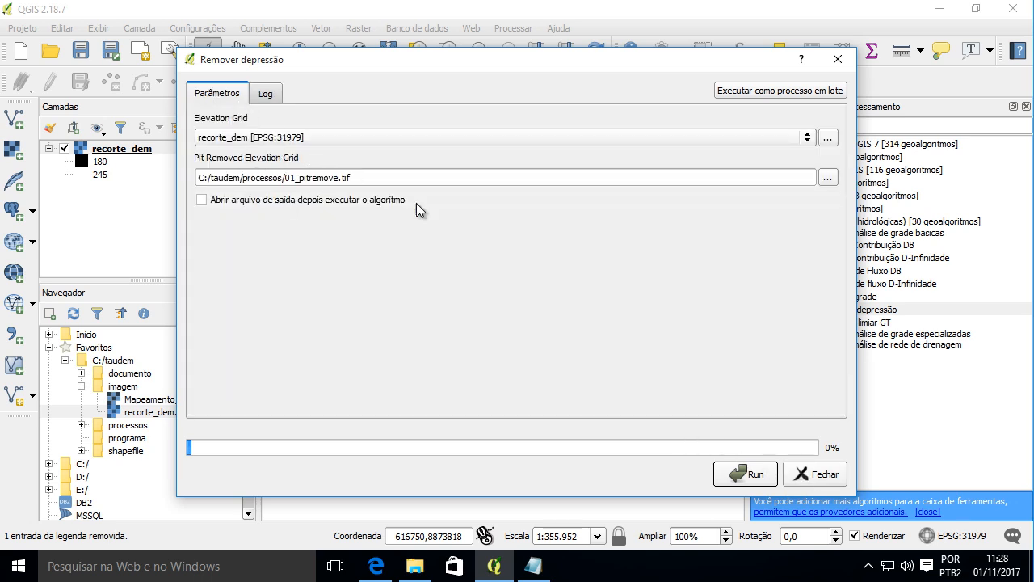
{"action": "left_click", "coordinate": [812, 474]}
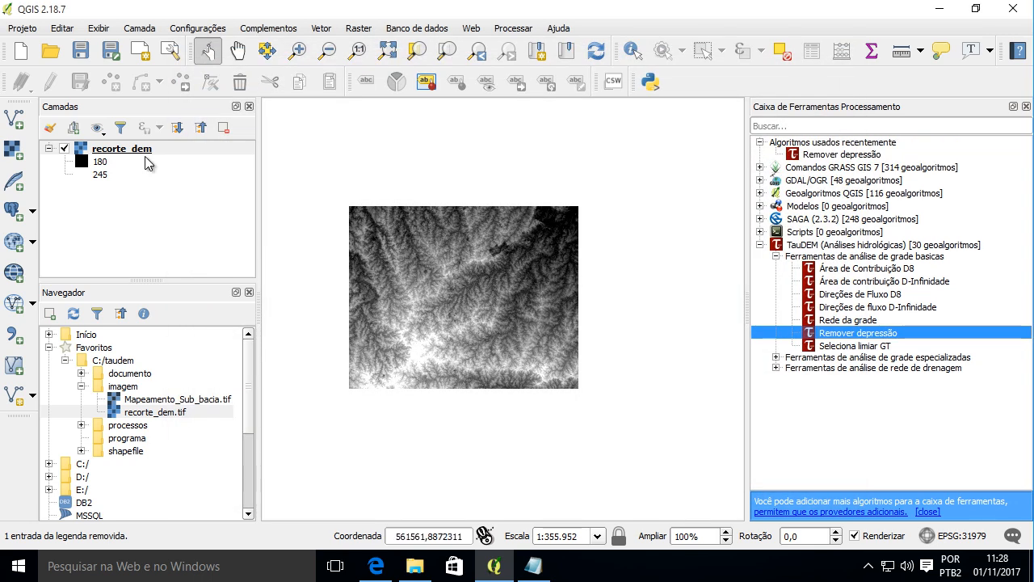
Remove the recorte_dem layer and load 01_pitremove.tif from the processos folder into the map.
{"action": "left_click", "coordinate": [148, 152]}
{"action": "left_click", "coordinate": [224, 127]}
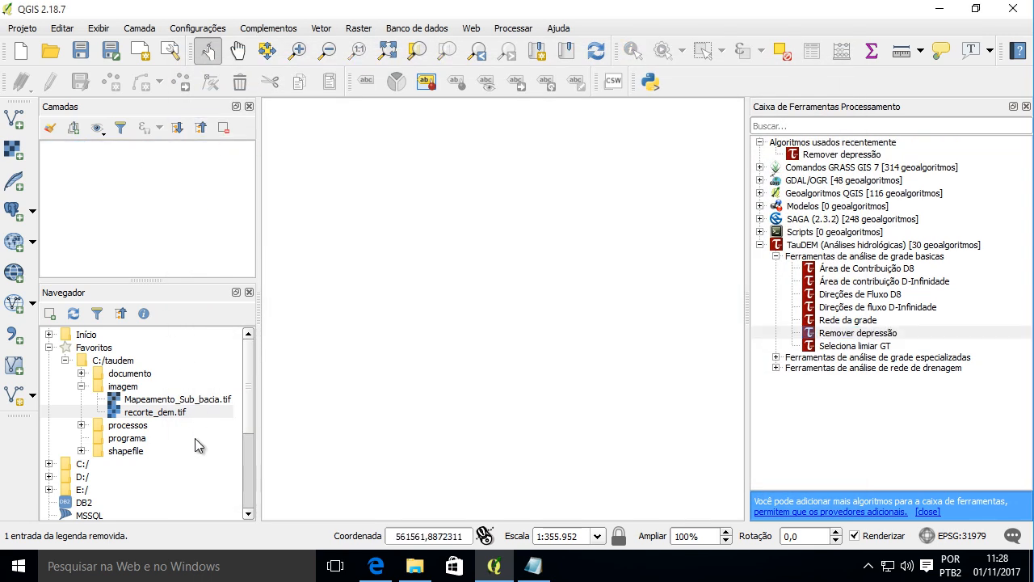
{"action": "left_click", "coordinate": [81, 425]}
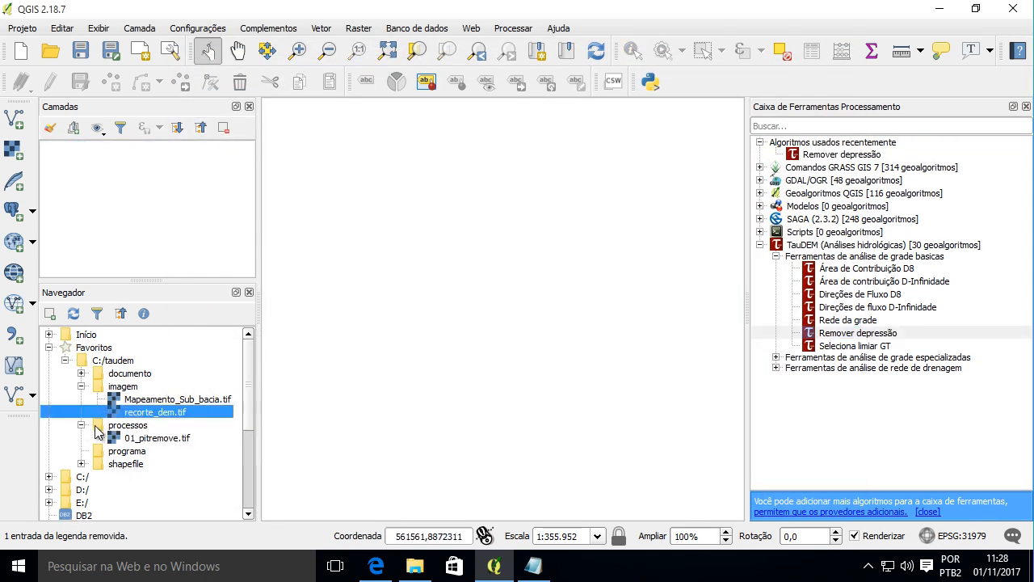
{"action": "double_click", "coordinate": [153, 438]}
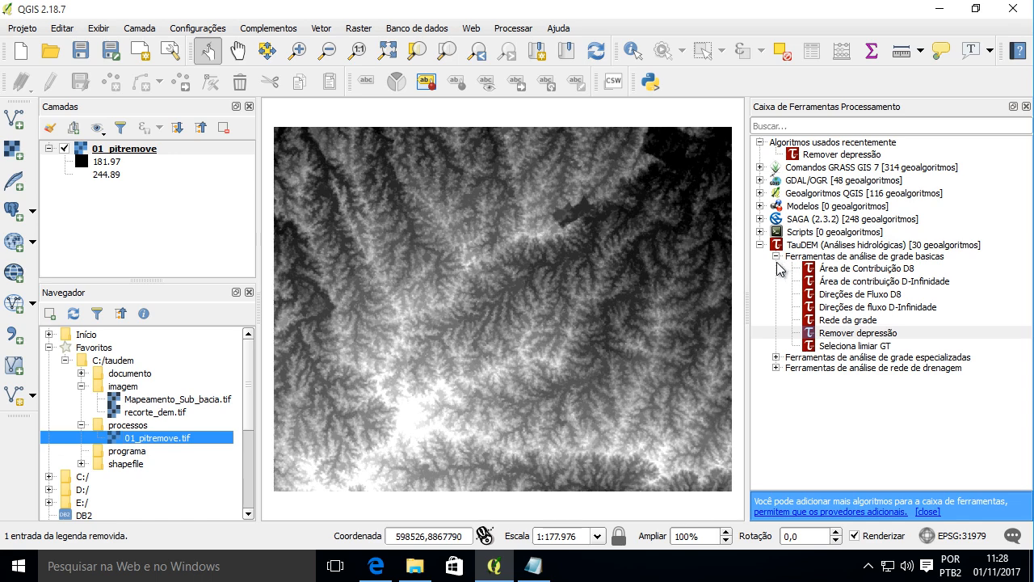
Open the Direções de Fluxo D8 tool and turn off opening the flow direction and slope outputs after execution.
{"action": "left_click", "coordinate": [835, 297]}
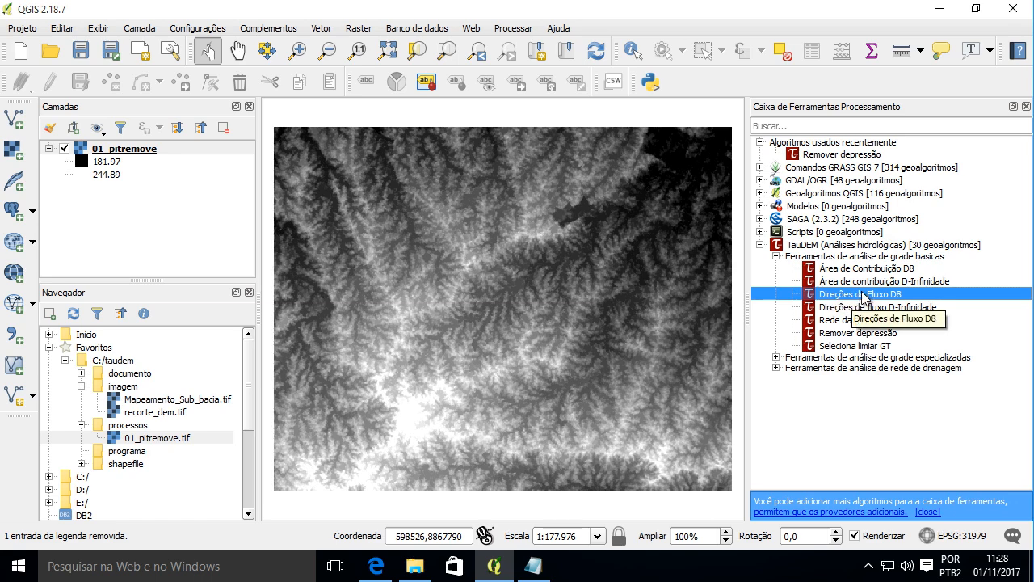
{"action": "double_click", "coordinate": [834, 297]}
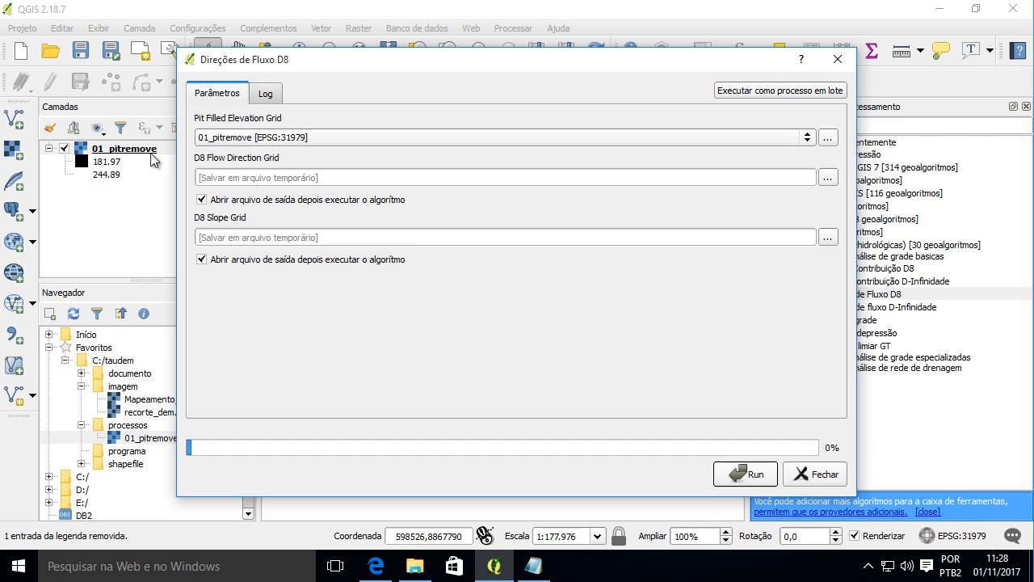
{"action": "left_click", "coordinate": [270, 200]}
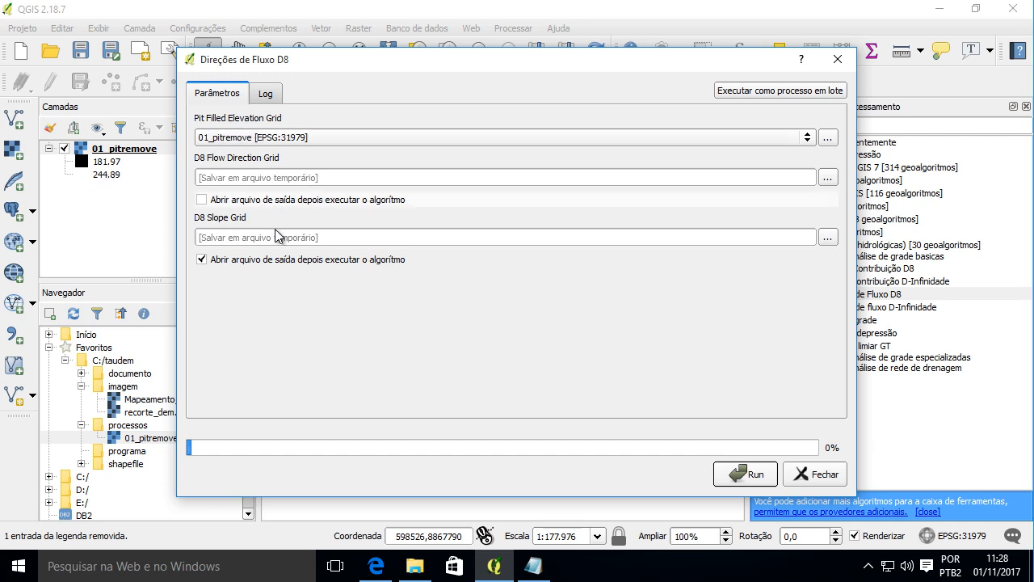
{"action": "left_click", "coordinate": [313, 259]}
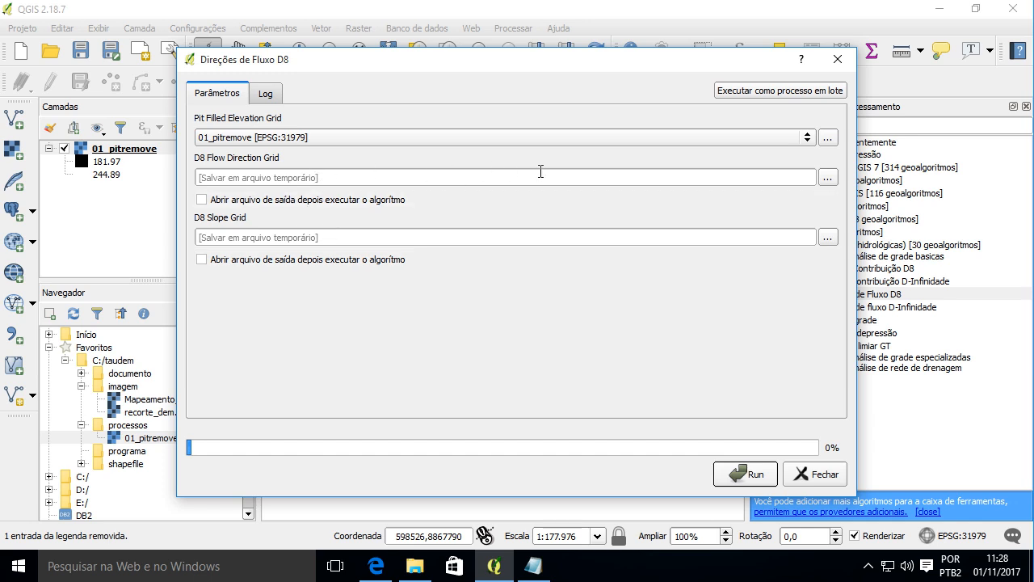
Set the D8 Flow Direction Grid output to a file named 02_flowdirection in C:\taudem\processos.
{"action": "left_click", "coordinate": [828, 177]}
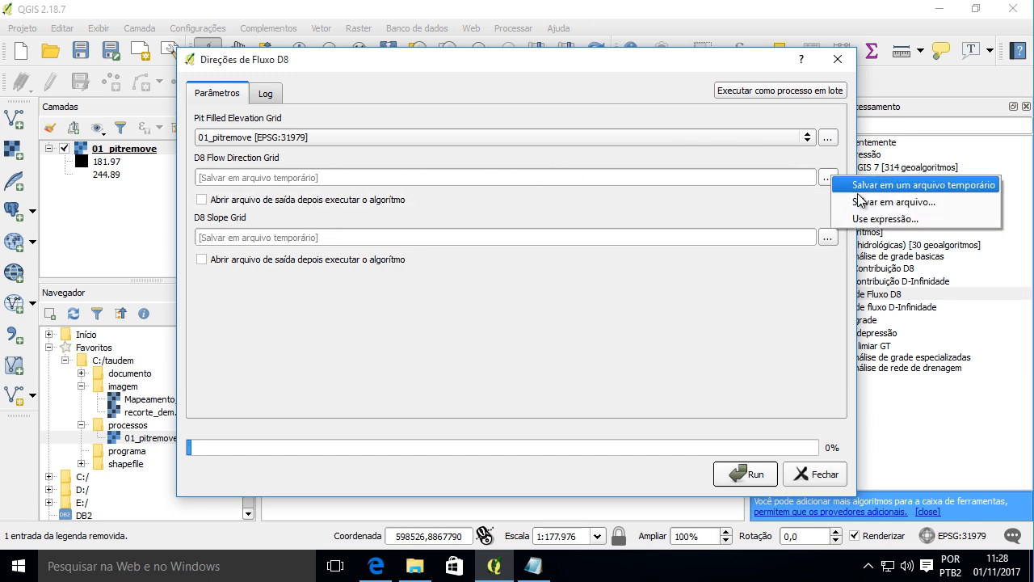
{"action": "left_click", "coordinate": [848, 202]}
{"action": "left_click", "coordinate": [412, 159]}
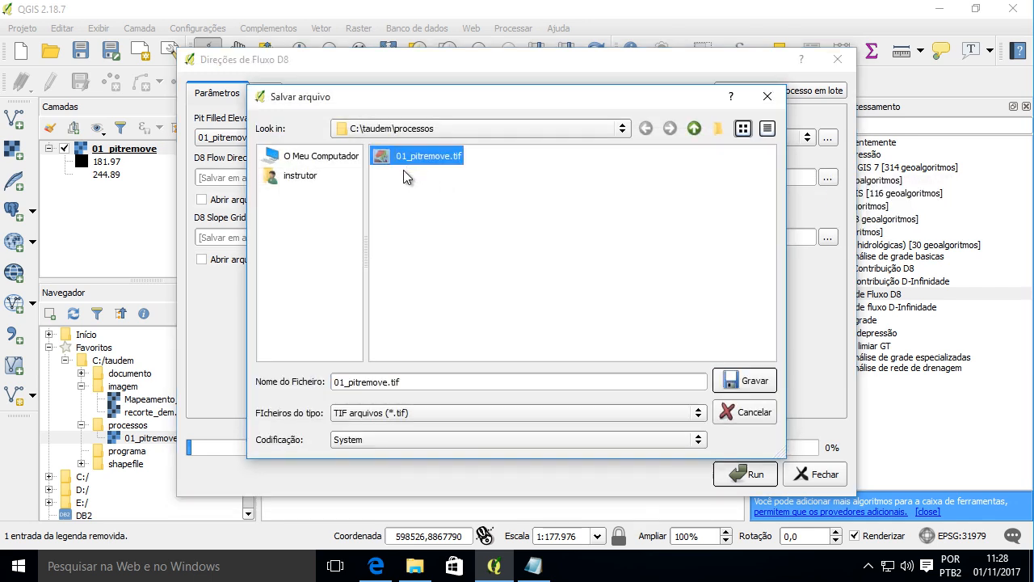
{"action": "left_click", "coordinate": [342, 386]}
{"action": "left_click_drag", "start_coordinate": [415, 385], "coordinate": [283, 384]}
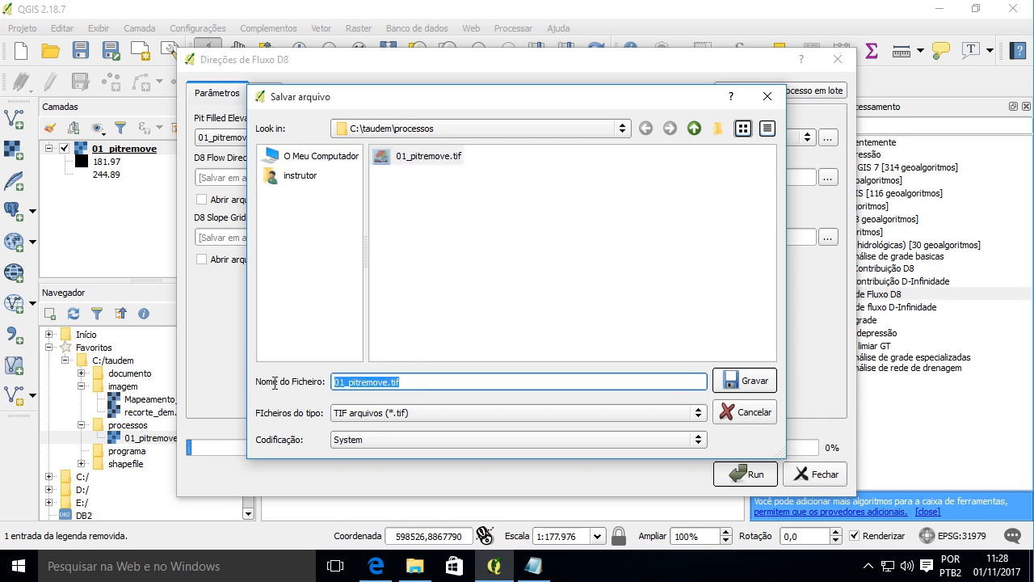
{"action": "type", "text": "02_flowdirection"}
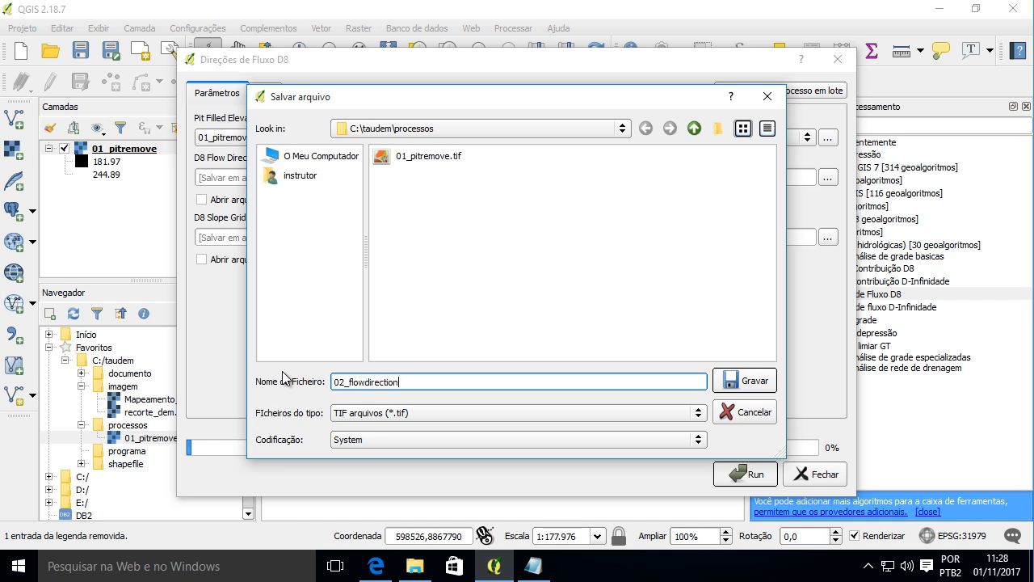
{"action": "left_click", "coordinate": [744, 381]}
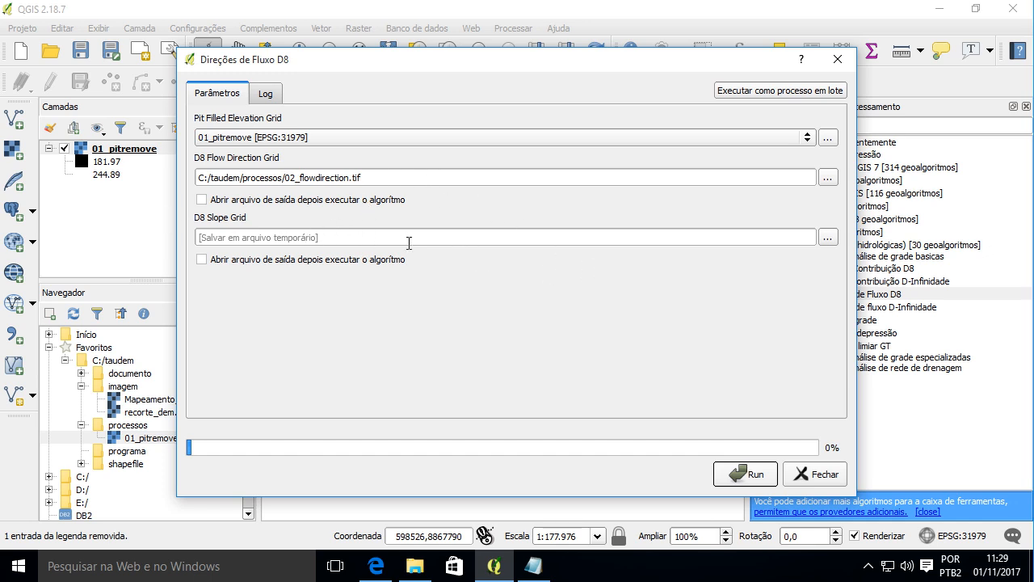
Set the D8 Slope Grid output to a file named 02_slope in C:\taudem\processos.
{"action": "left_click", "coordinate": [827, 240]}
{"action": "left_click", "coordinate": [861, 261]}
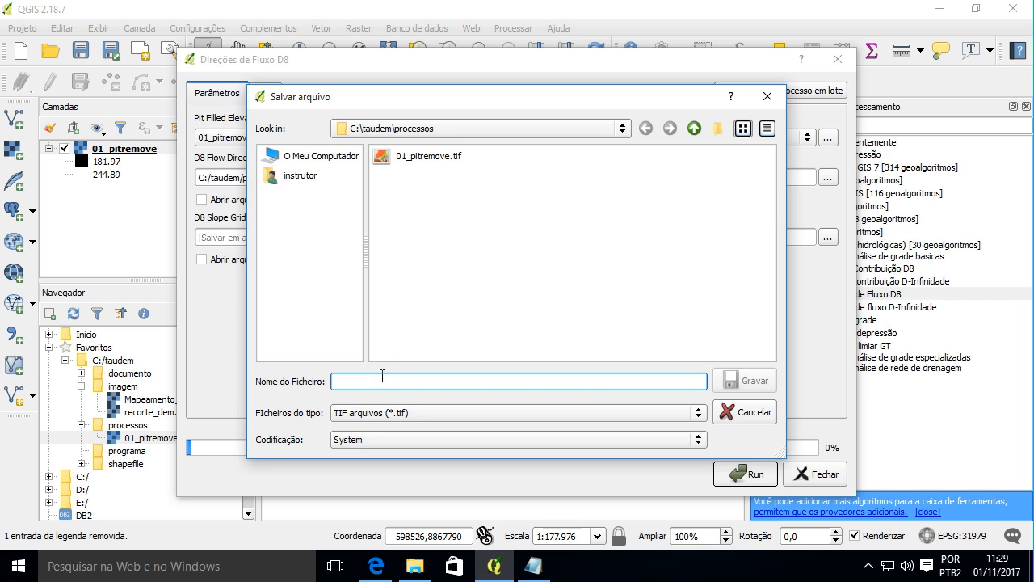
{"action": "type", "text": "02_slope"}
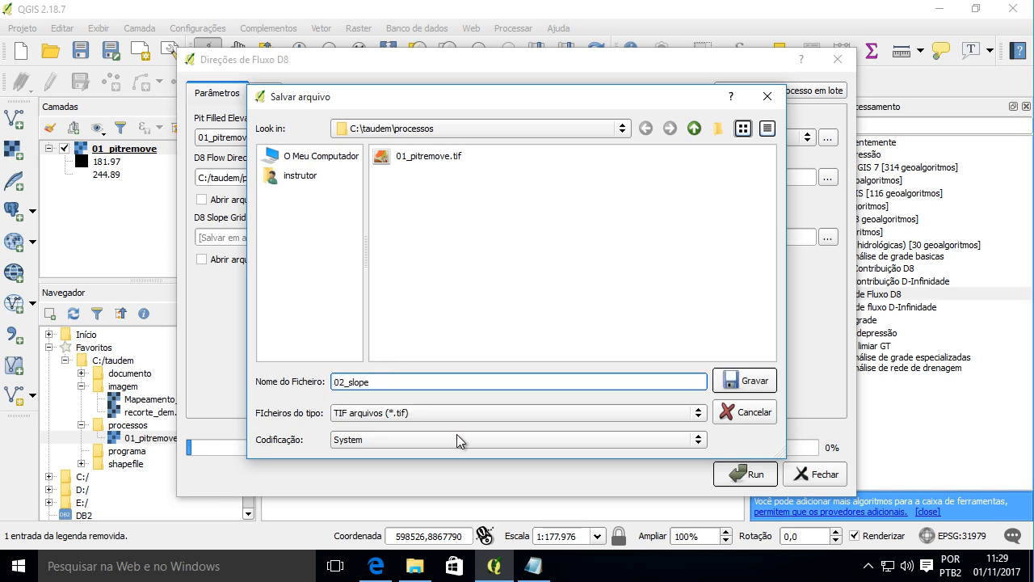
{"action": "left_click", "coordinate": [733, 378]}
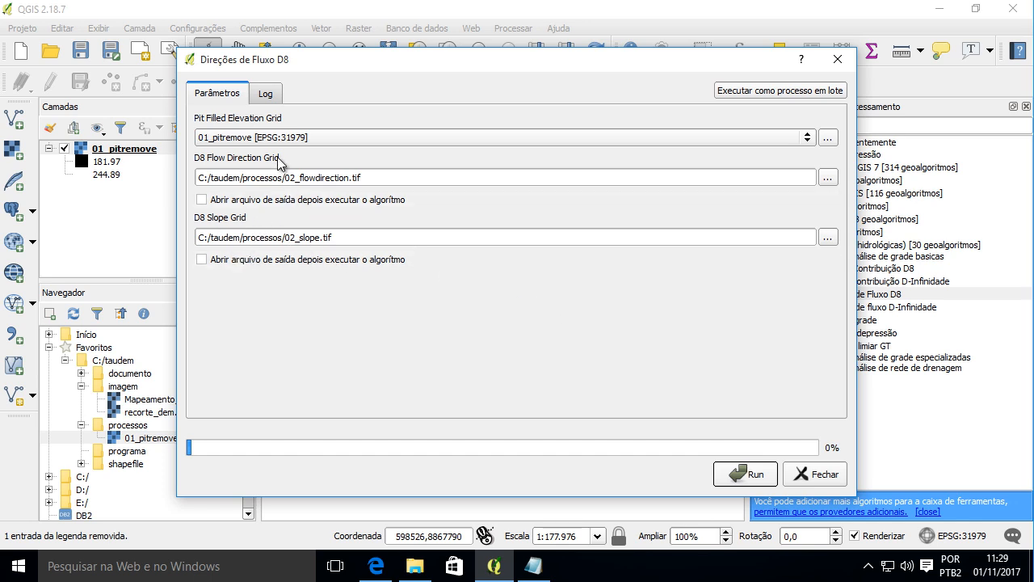
Run the D8 flow direction calculation, close the tool and load 02_flowdirection.tif from the processos folder into the map.
{"action": "left_click", "coordinate": [755, 474]}
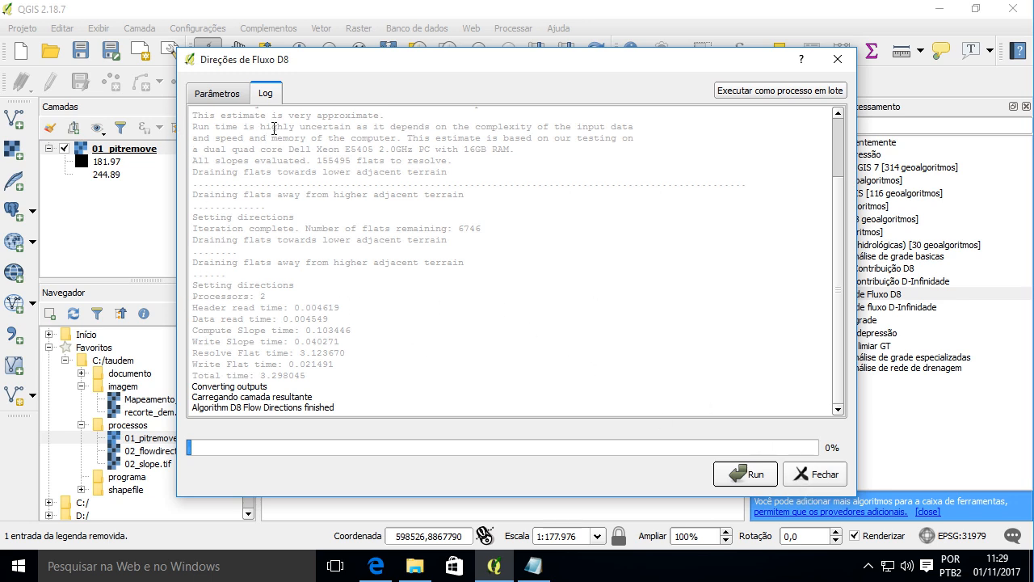
{"action": "left_click", "coordinate": [220, 95]}
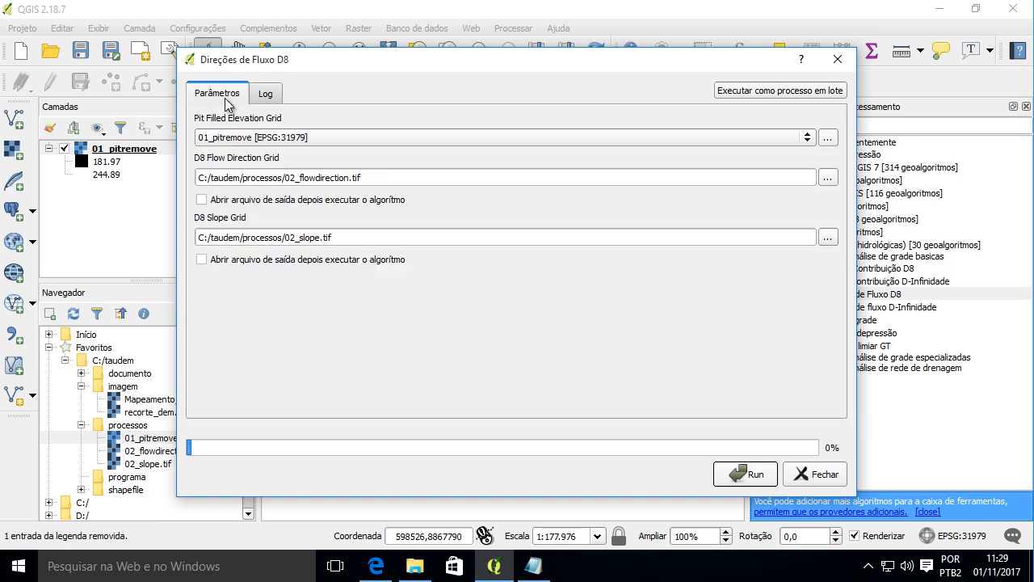
{"action": "left_click", "coordinate": [277, 101]}
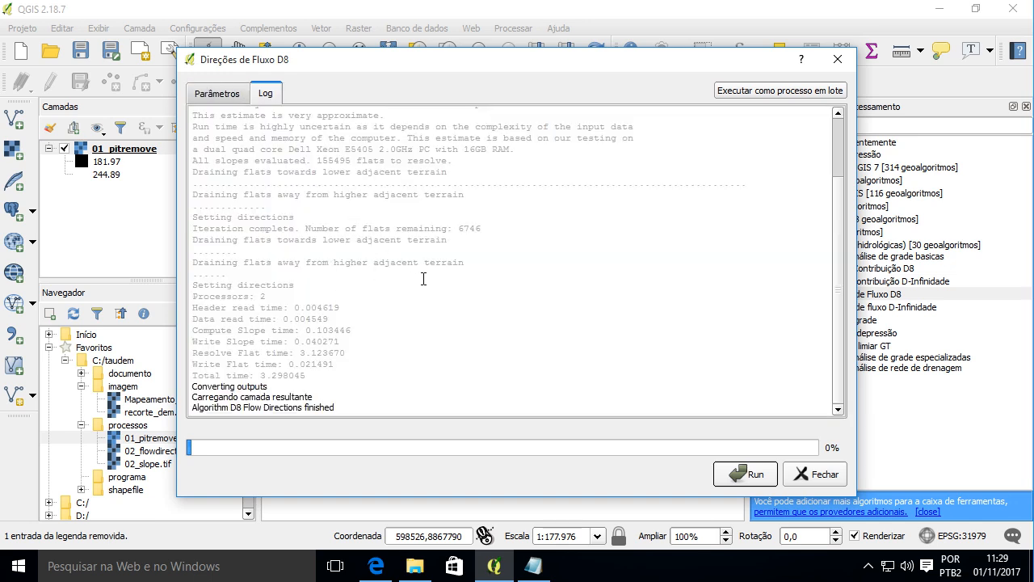
{"action": "left_click", "coordinate": [815, 473]}
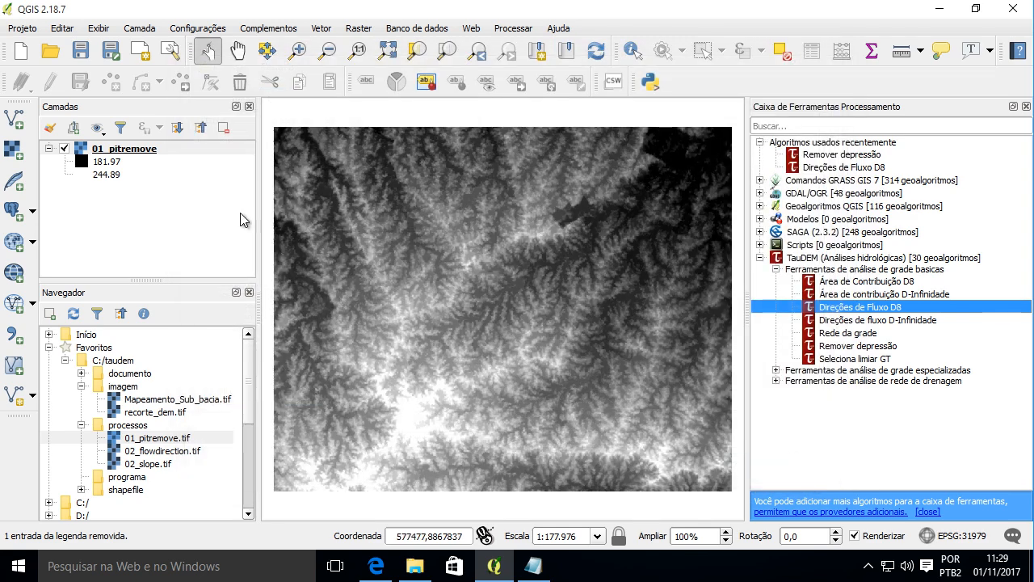
{"action": "left_click", "coordinate": [180, 452]}
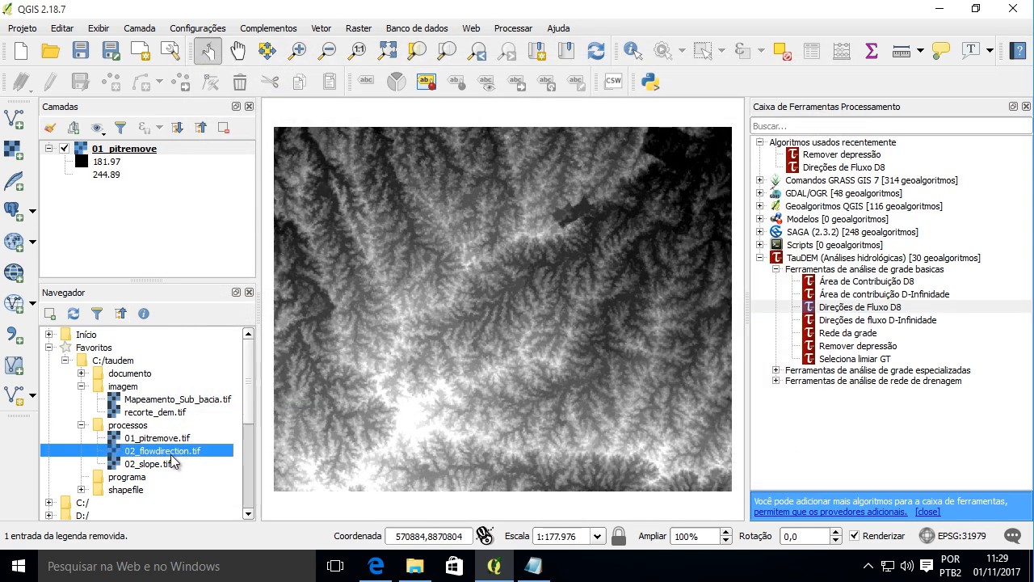
{"action": "double_click", "coordinate": [184, 457]}
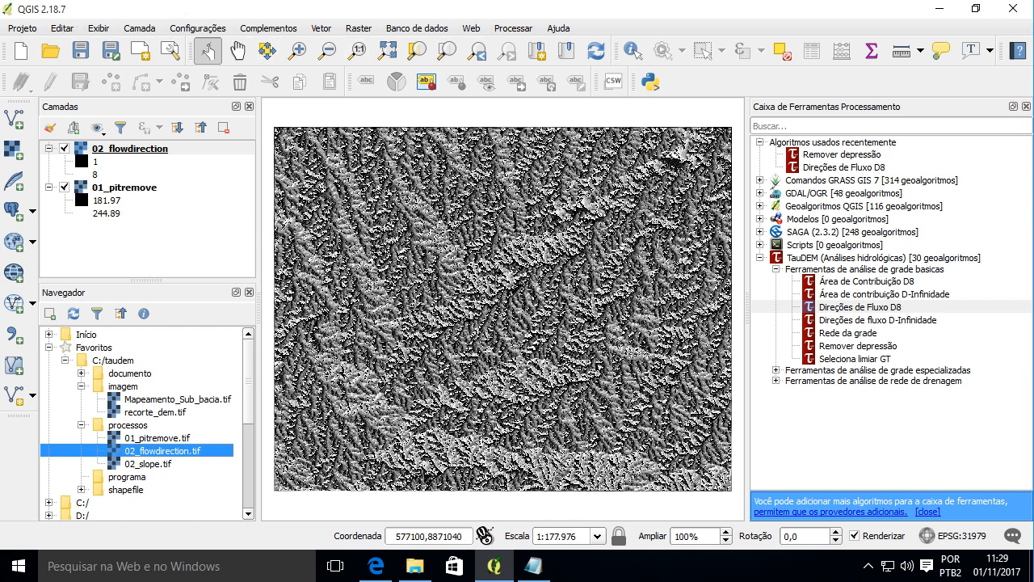
Load Mapeamento_Sub_bacia.tif from the imagem folder to preview the basin over the flow directions, and remove the layer again.
{"action": "scroll", "coordinate": [249, 405], "scroll_direction": "down", "scroll_amount": 1}
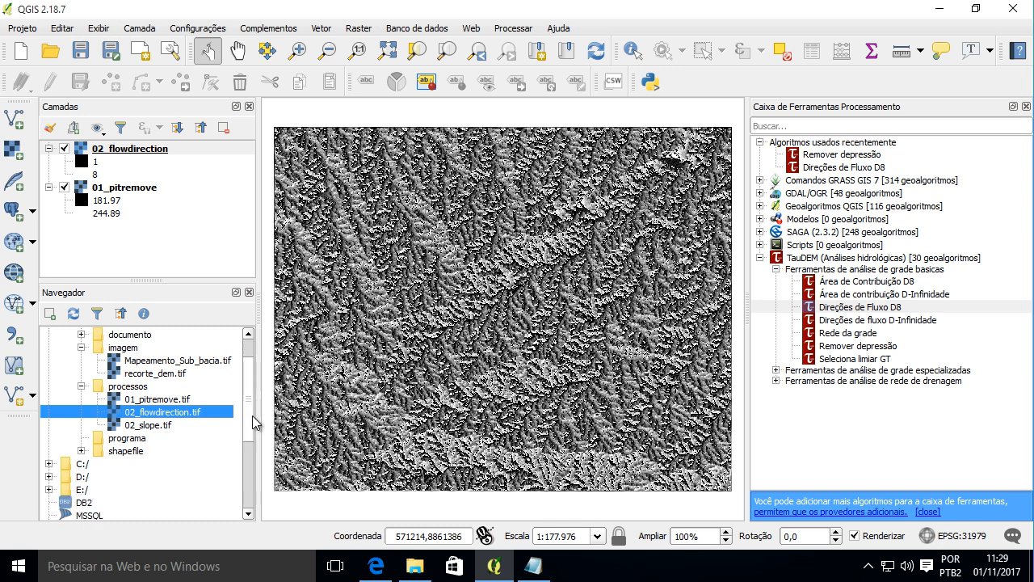
{"action": "scroll", "coordinate": [250, 388], "scroll_direction": "up", "scroll_amount": 1}
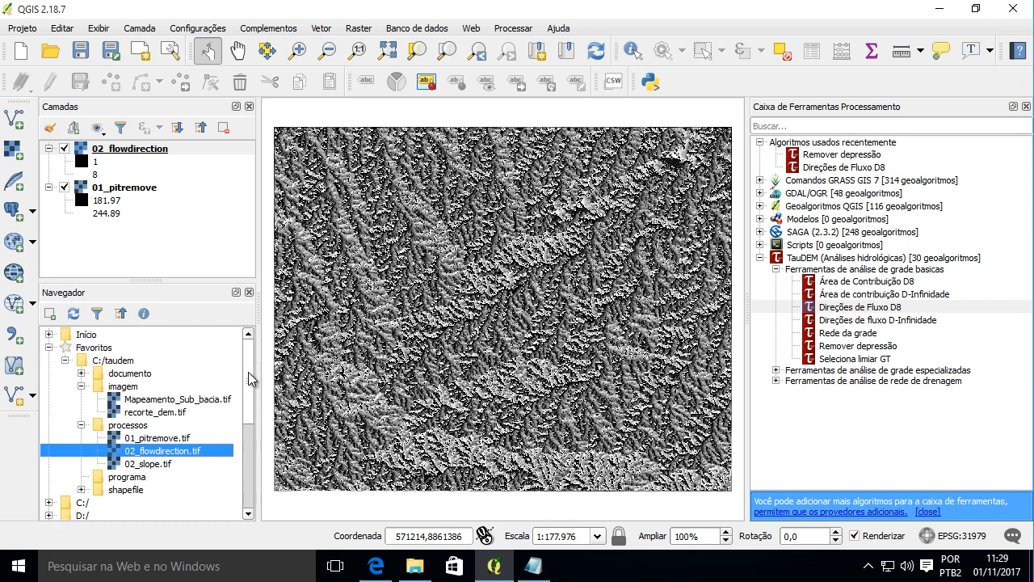
{"action": "double_click", "coordinate": [153, 399]}
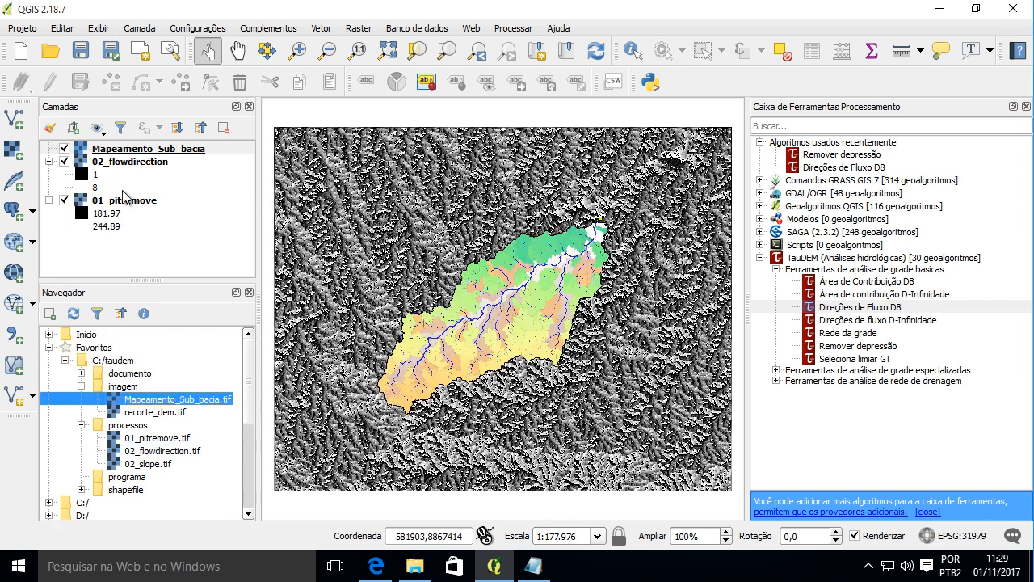
{"action": "left_click", "coordinate": [124, 150]}
{"action": "left_click", "coordinate": [224, 127]}
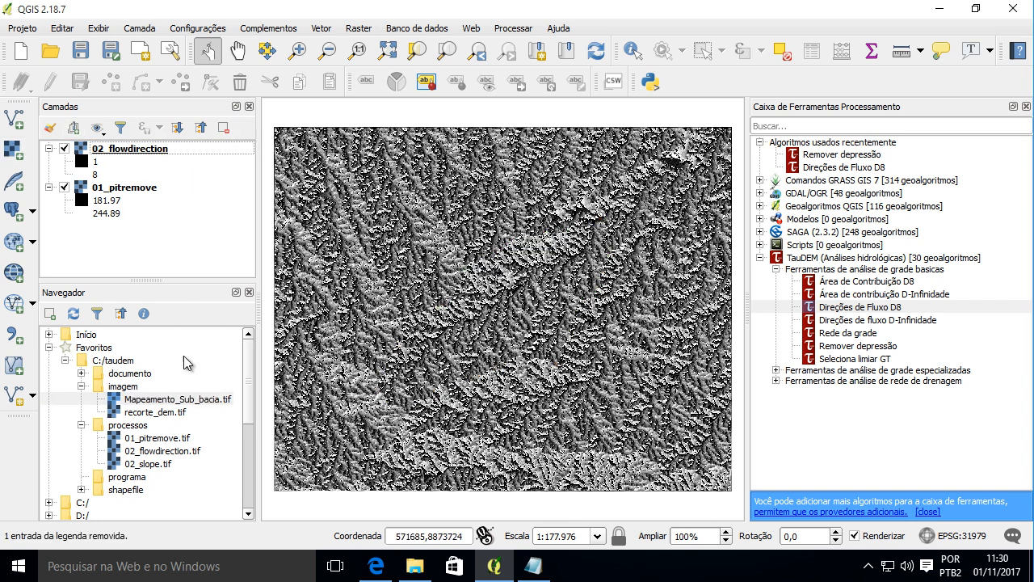
Hide and show the 02_flowdirection layer to compare it with the 01_pitremove layer beneath.
{"action": "left_click", "coordinate": [63, 150]}
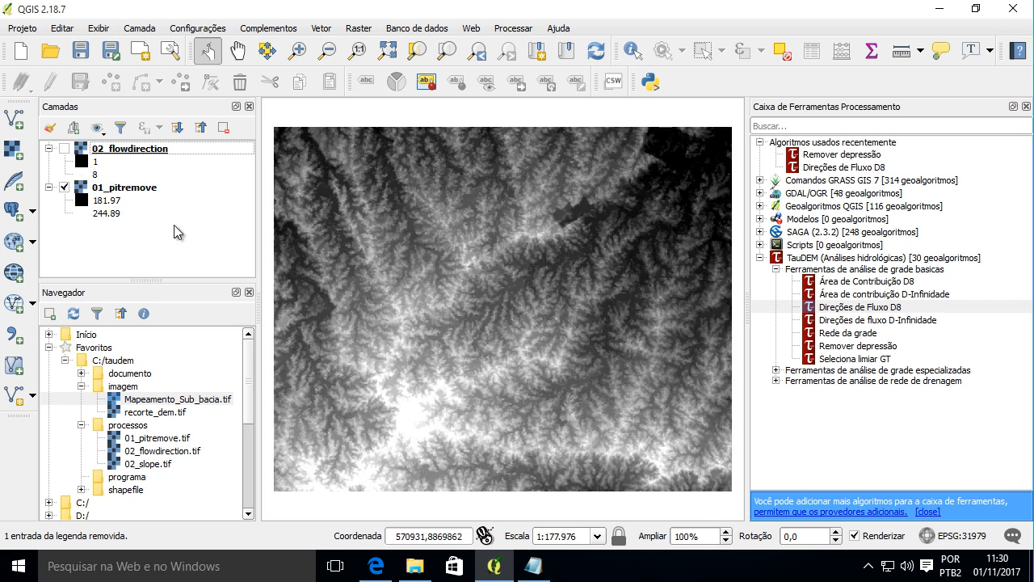
{"action": "left_click", "coordinate": [72, 153]}
{"action": "left_click", "coordinate": [64, 149]}
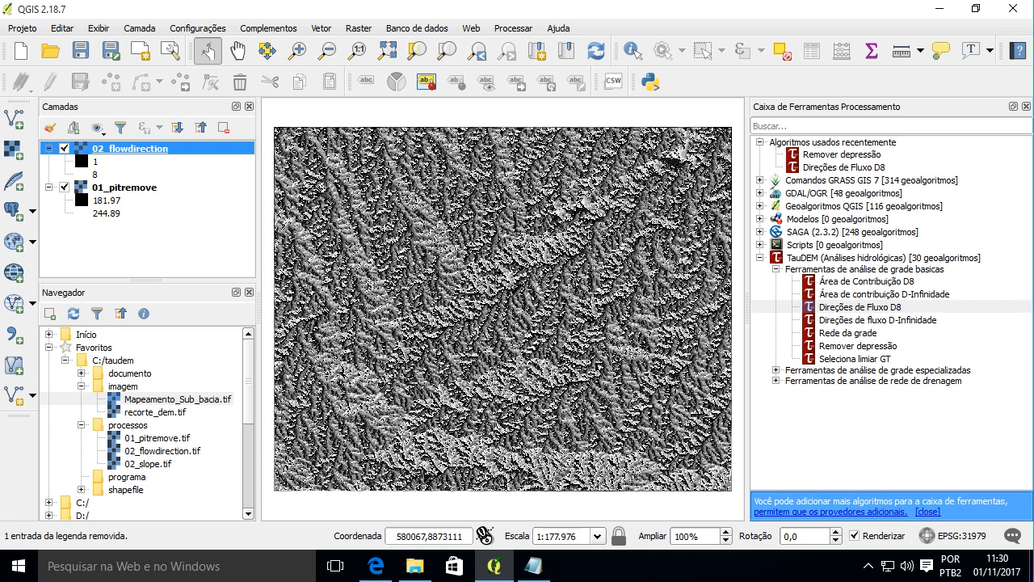
Open the Área de Contribuição D8 tool with 02_flowdirection as the flow direction grid, and turn off opening the output after execution.
{"action": "left_click", "coordinate": [832, 282]}
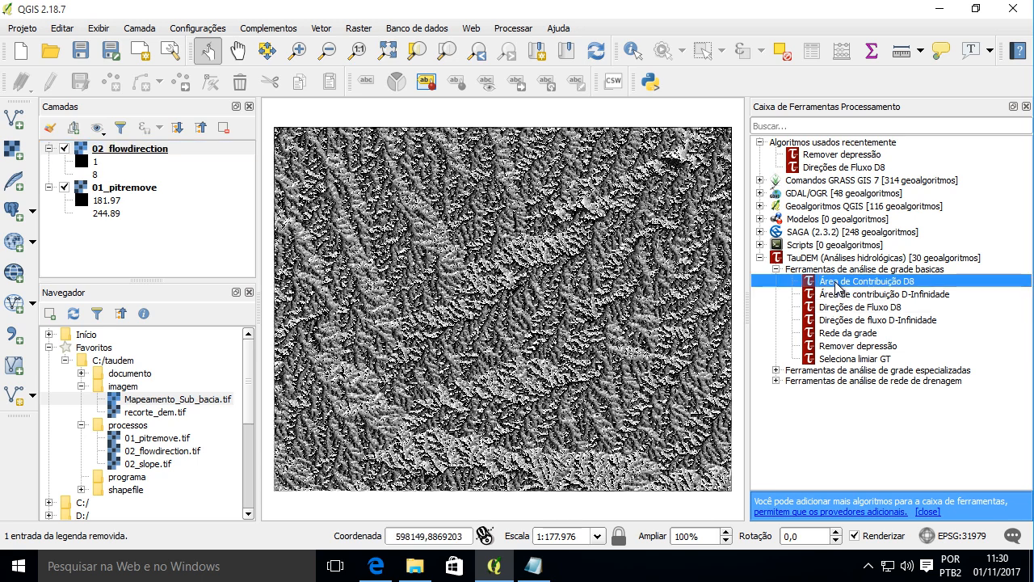
{"action": "double_click", "coordinate": [836, 285]}
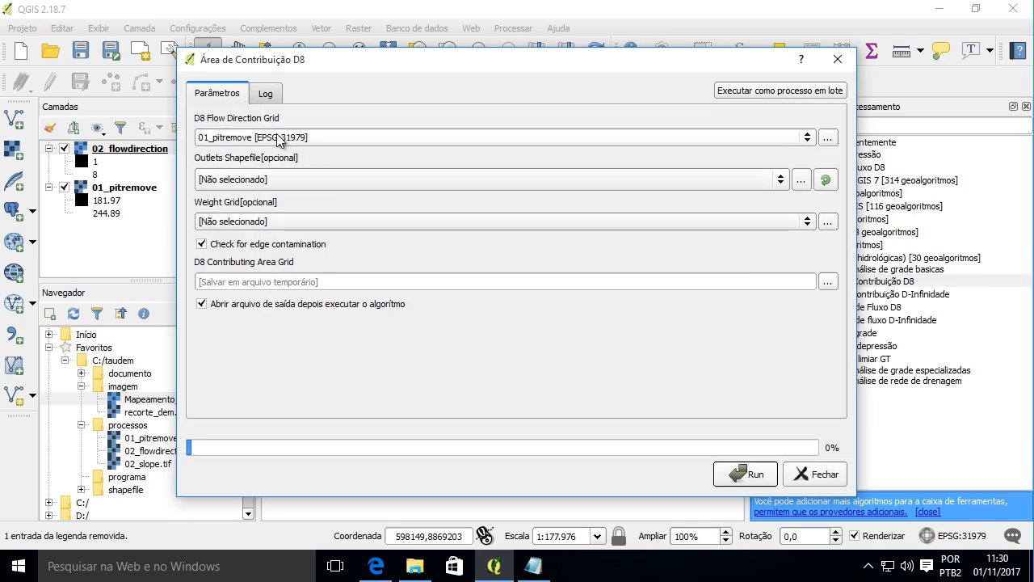
{"action": "left_click", "coordinate": [279, 139]}
{"action": "left_click", "coordinate": [283, 153]}
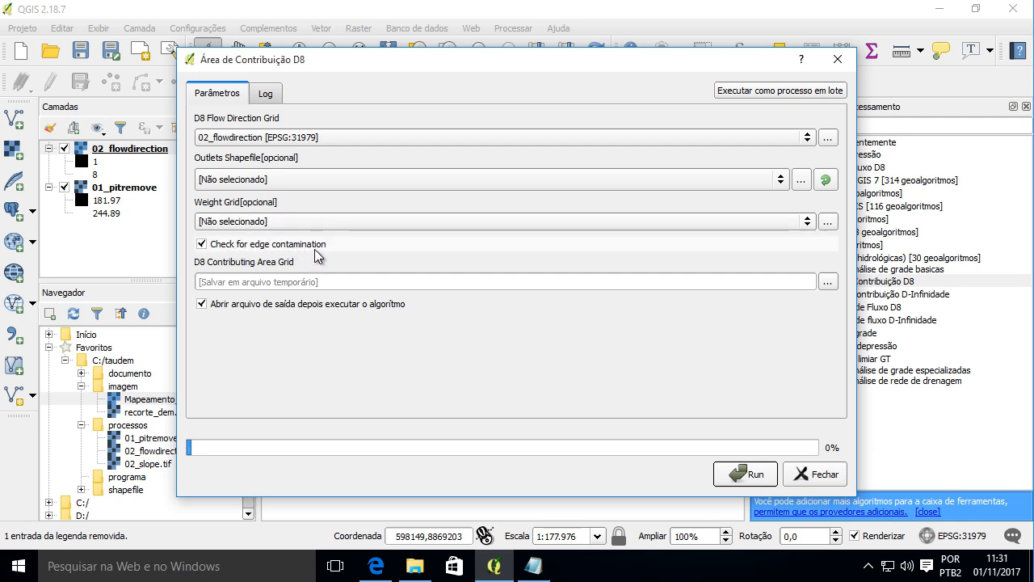
{"action": "left_click", "coordinate": [330, 309]}
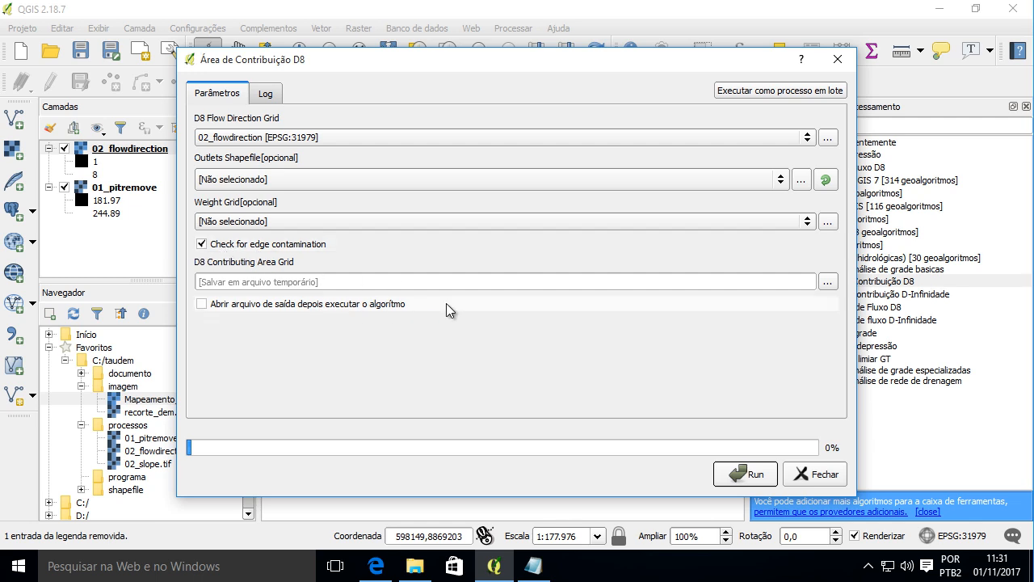
Set the D8 Contributing Area Grid output to a file named 03_d8_contrib_v1 in C:\taudem\processos.
{"action": "left_click", "coordinate": [828, 282]}
{"action": "left_click", "coordinate": [855, 311]}
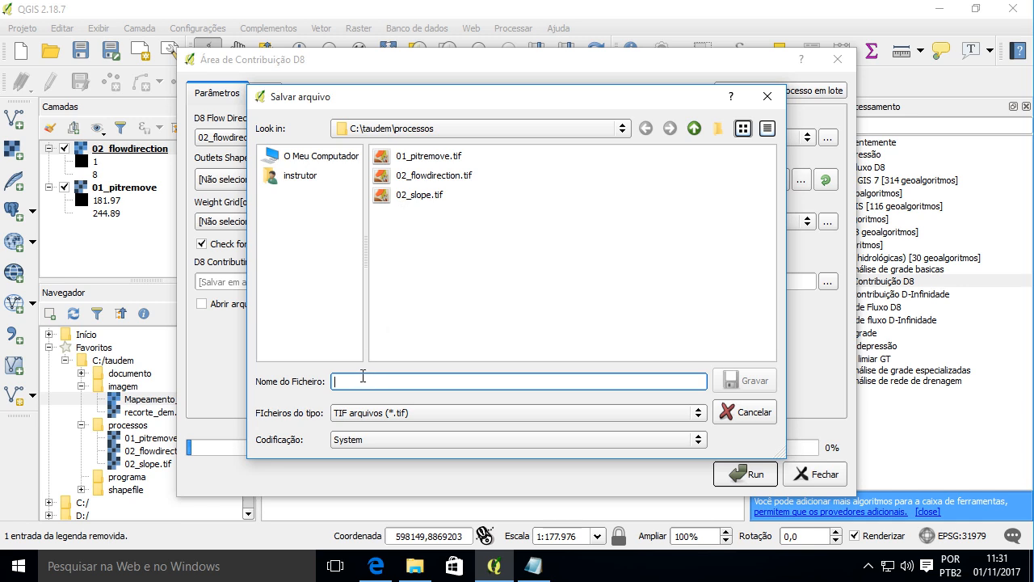
{"action": "type", "text": "03"}
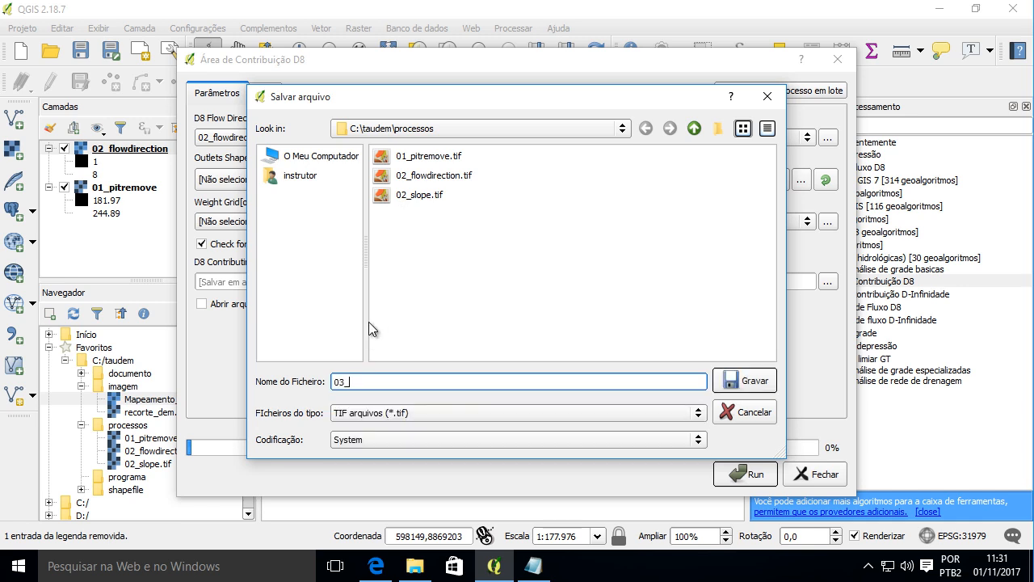
{"action": "type", "text": "_d8"}
{"action": "type", "text": "_contrib_v1"}
{"action": "left_click", "coordinate": [745, 381]}
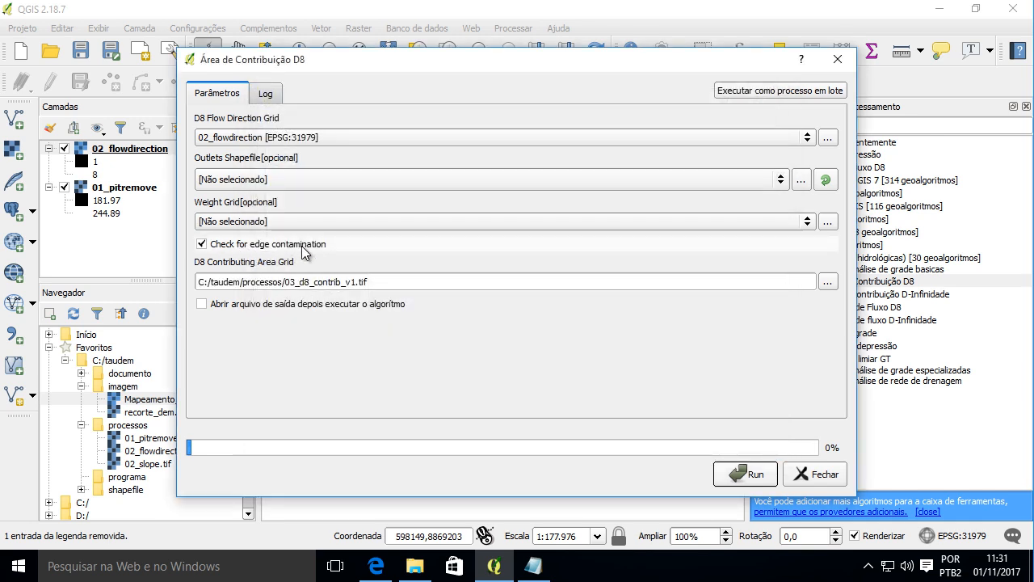
Switch to taudem_instrucoes.txt in Notepad and expand the note in item c to "habilitar opção Check for Edge Contamination".
{"action": "left_click", "coordinate": [533, 566]}
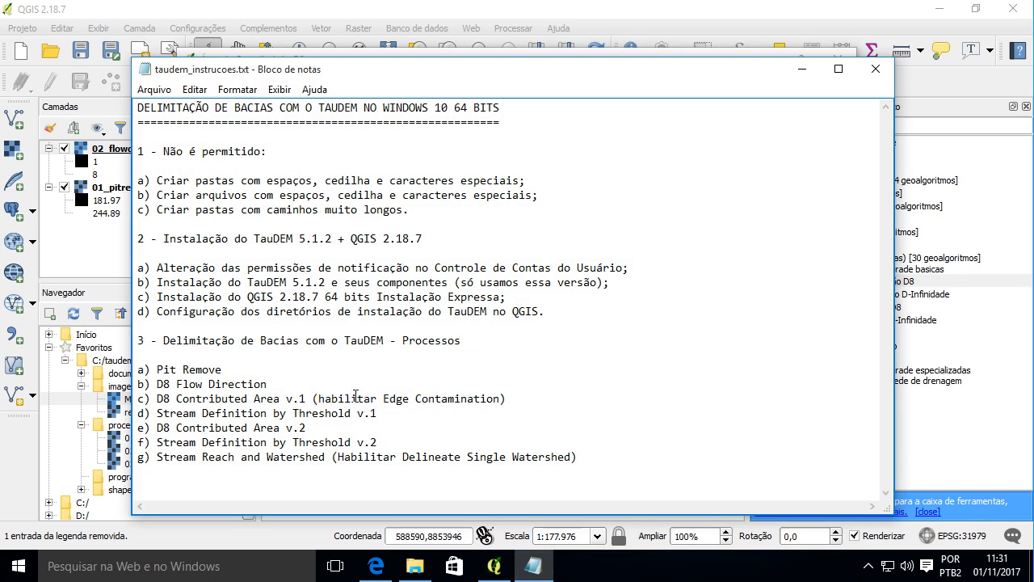
{"action": "type", "text": "opção "}
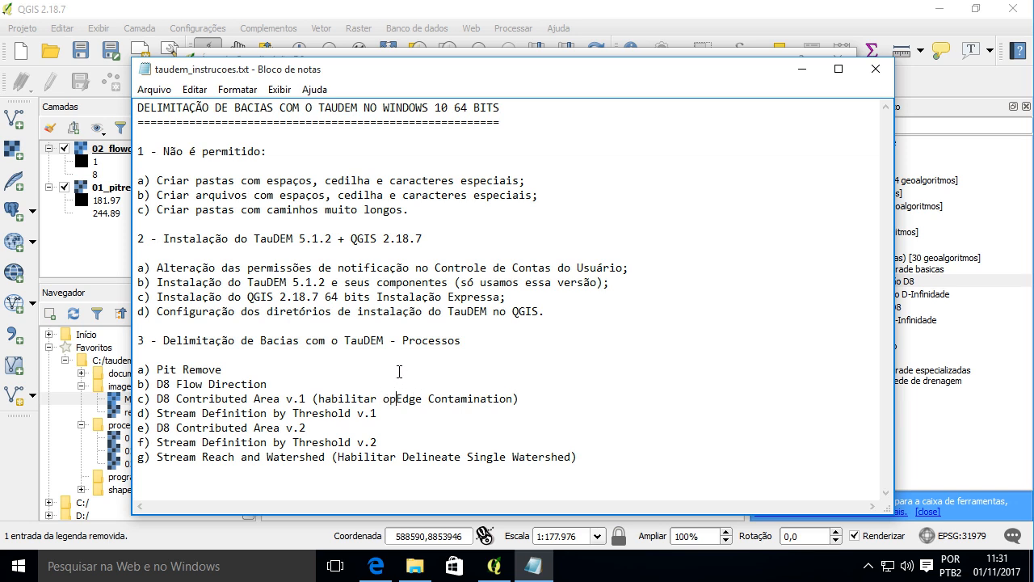
{"action": "type", "text": "Check "}
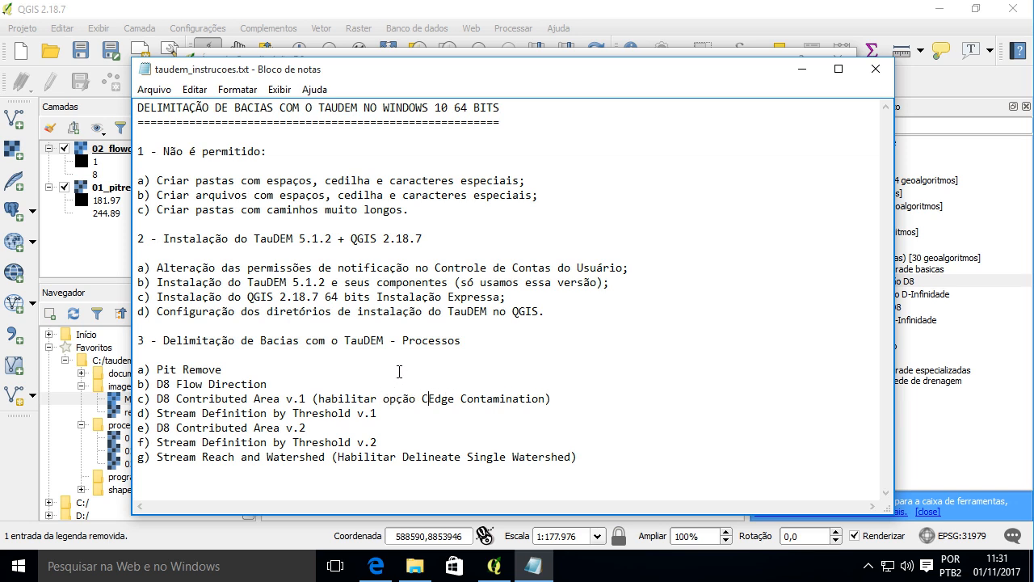
{"action": "type", "text": "for"}
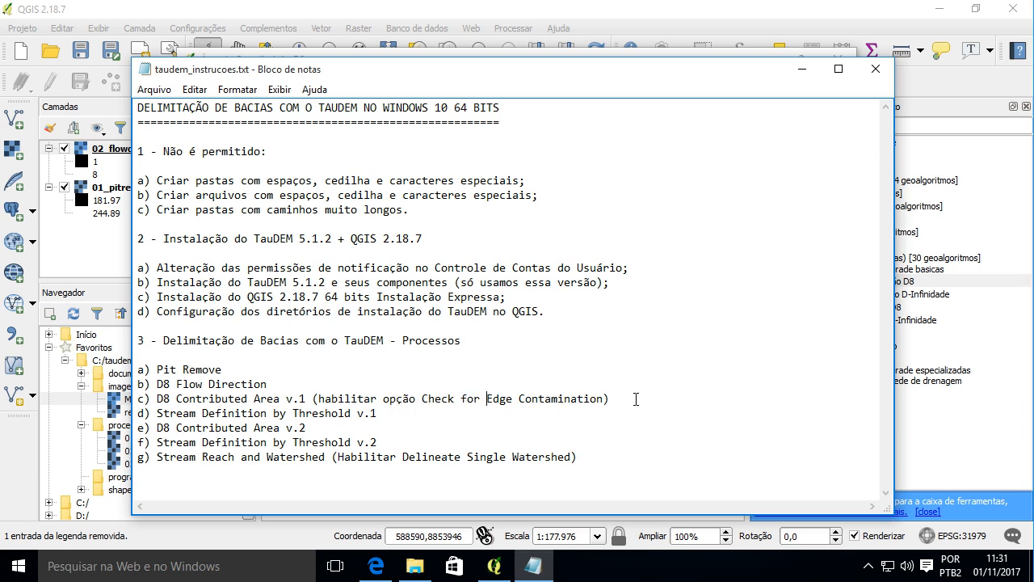
Copy the parenthesised edge contamination note from item c to the end of item e, D8 Contributed Area v.2.
{"action": "left_click_drag", "start_coordinate": [636, 399], "coordinate": [317, 398]}
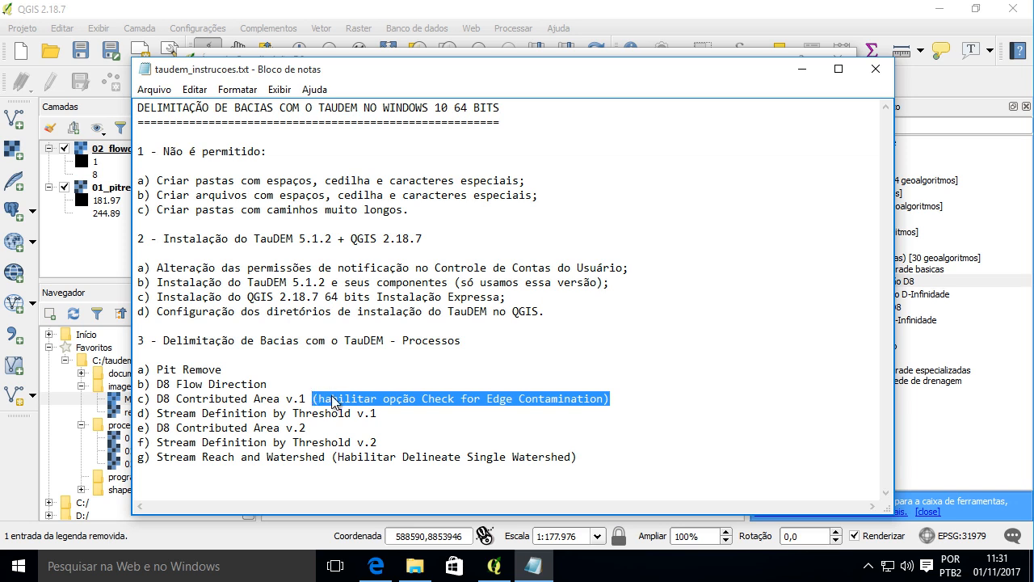
{"action": "right_click", "coordinate": [333, 399]}
{"action": "left_click", "coordinate": [391, 224]}
{"action": "left_click", "coordinate": [396, 419]}
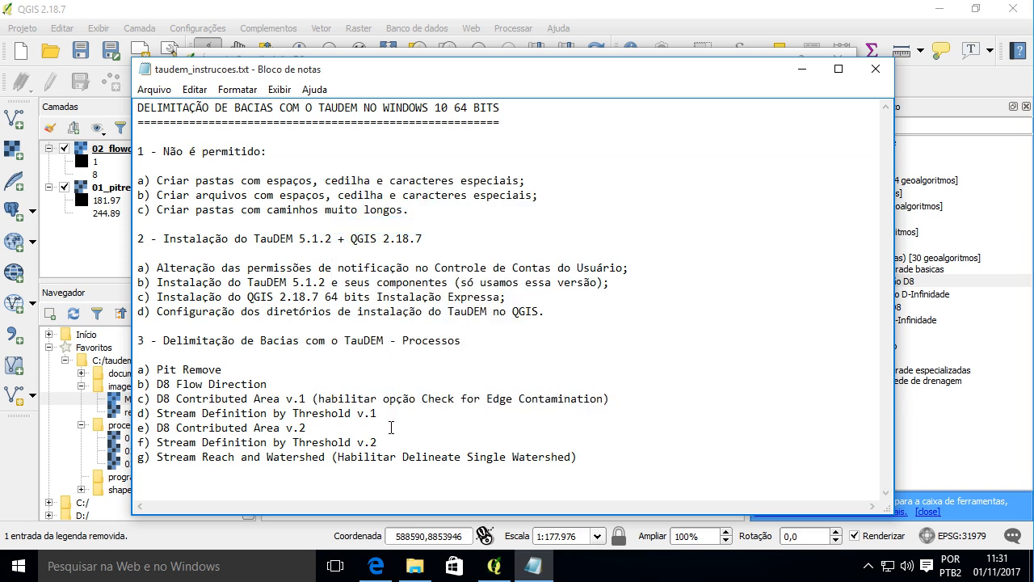
{"action": "key", "text": "ctrl+v"}
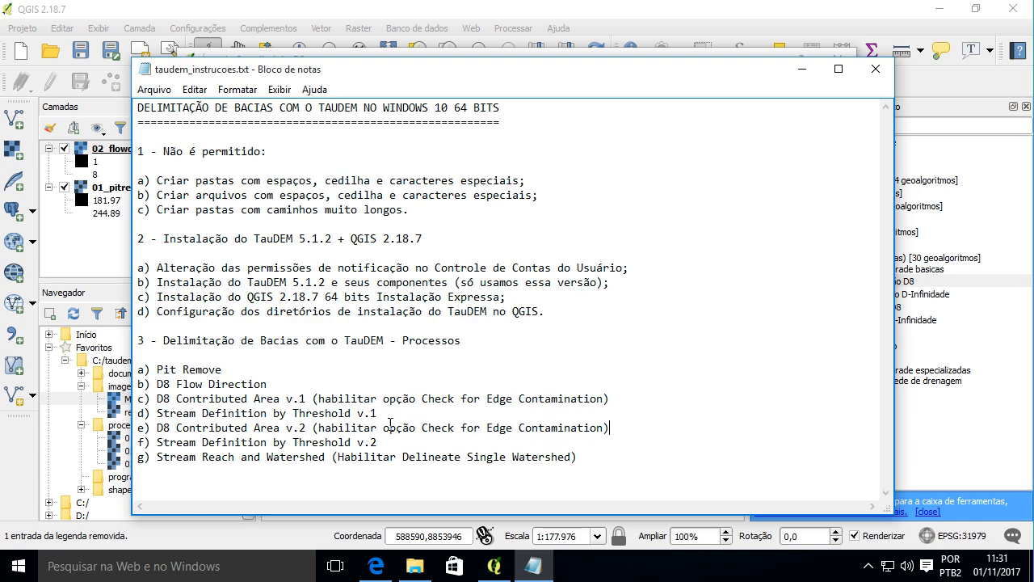
Return to QGIS, run the D8 contributing area calculation with edge contamination checking enabled, and close the tool.
{"action": "left_click", "coordinate": [802, 68]}
{"action": "left_click", "coordinate": [736, 469]}
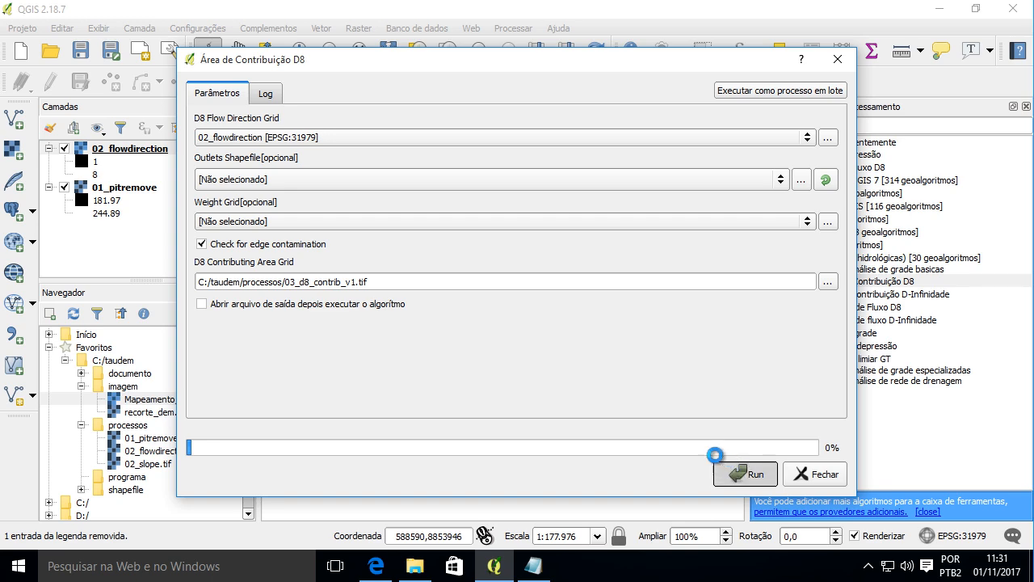
{"action": "left_click", "coordinate": [808, 475]}
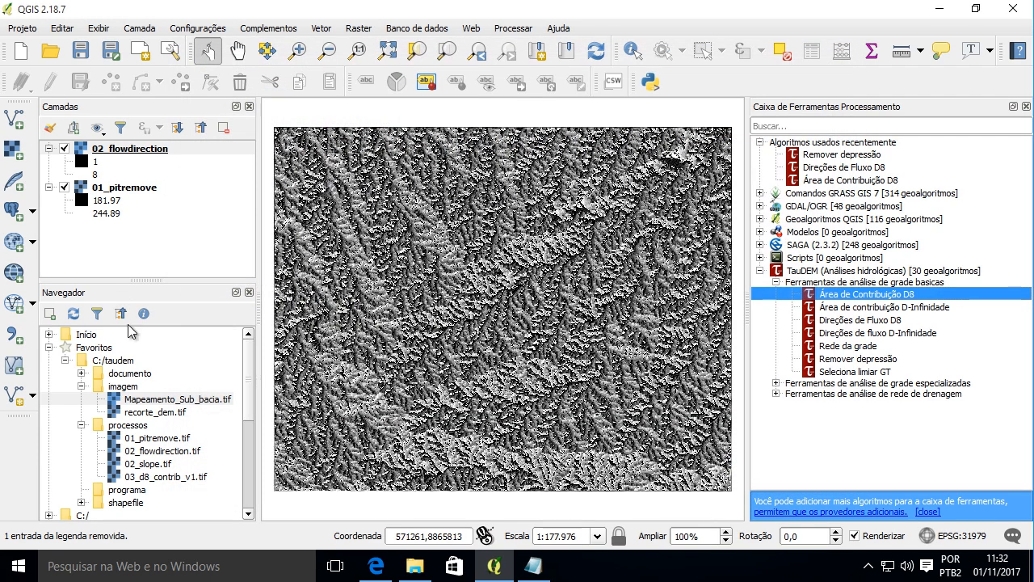
Load 03_d8_contrib_v1.tif from the processos folder, inspect its drainage lines up close and widen the map area.
{"action": "double_click", "coordinate": [178, 476]}
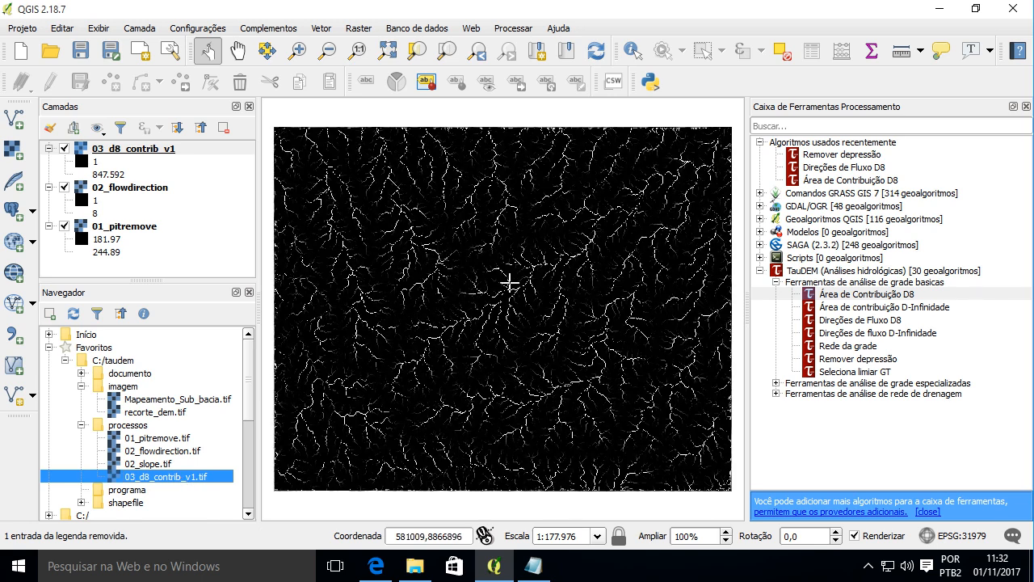
{"action": "scroll", "coordinate": [541, 267], "scroll_direction": "up", "scroll_amount": 1}
{"action": "scroll", "coordinate": [540, 266], "scroll_direction": "up", "scroll_amount": 1}
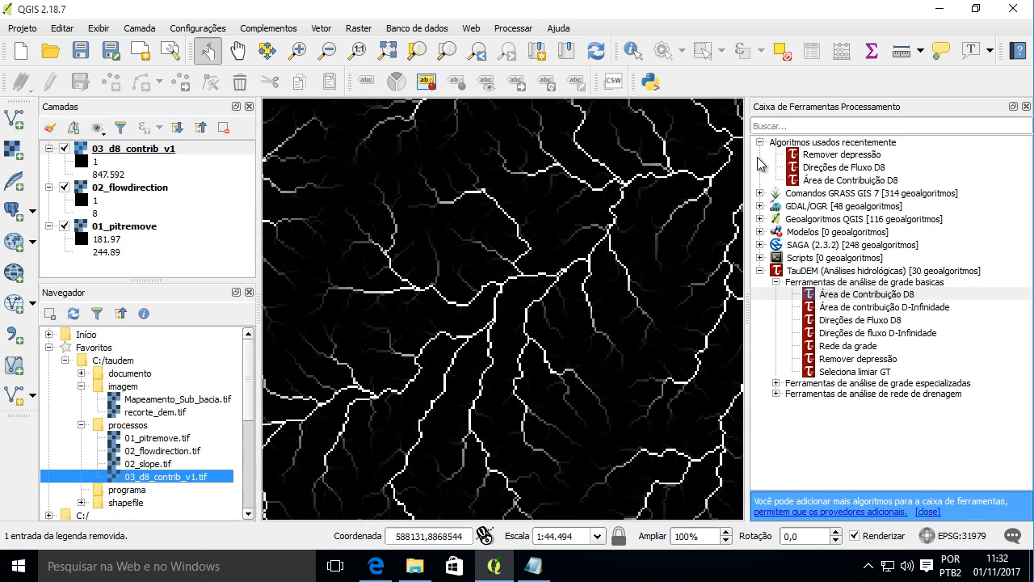
{"action": "left_click_drag", "start_coordinate": [763, 155], "coordinate": [814, 156]}
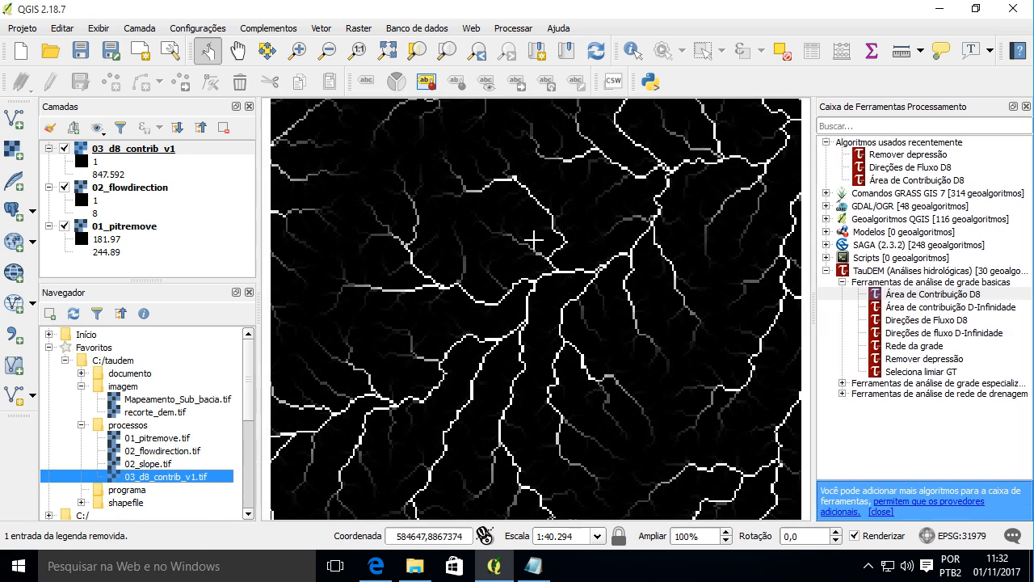
{"action": "scroll", "coordinate": [566, 250], "scroll_direction": "down", "scroll_amount": 2}
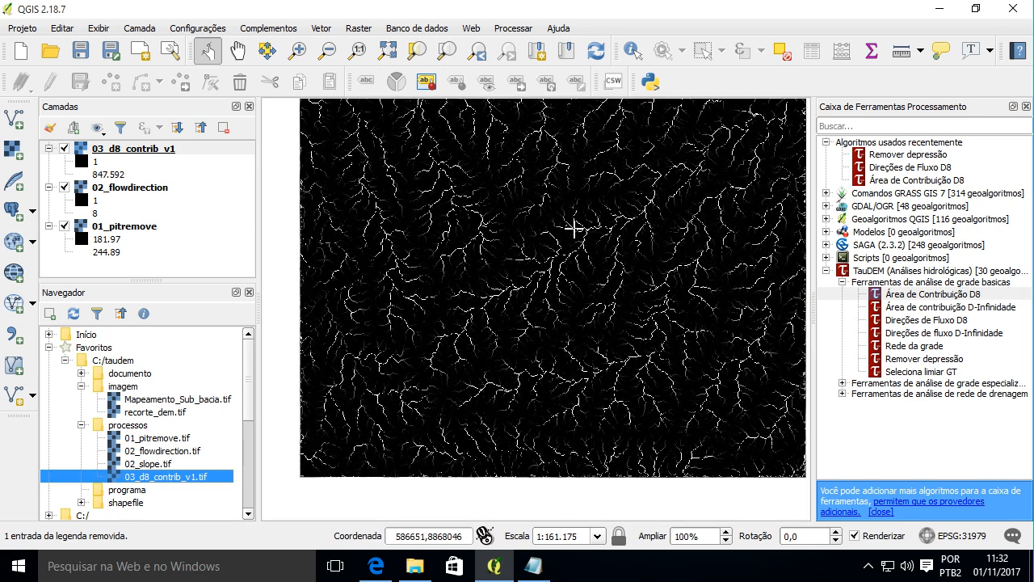
Load Mapeamento_Sub_bacia.tif from the imagem folder and toggle its visibility to compare it with the 03_d8_contrib_v1 drainage lines.
{"action": "left_click_drag", "start_coordinate": [538, 247], "coordinate": [483, 277]}
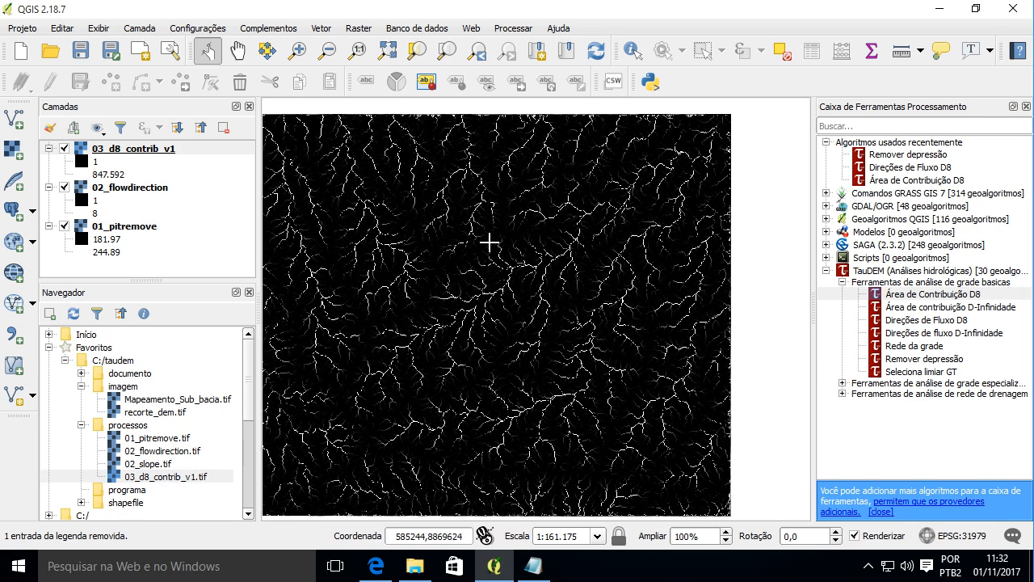
{"action": "left_click_drag", "start_coordinate": [509, 243], "coordinate": [540, 245]}
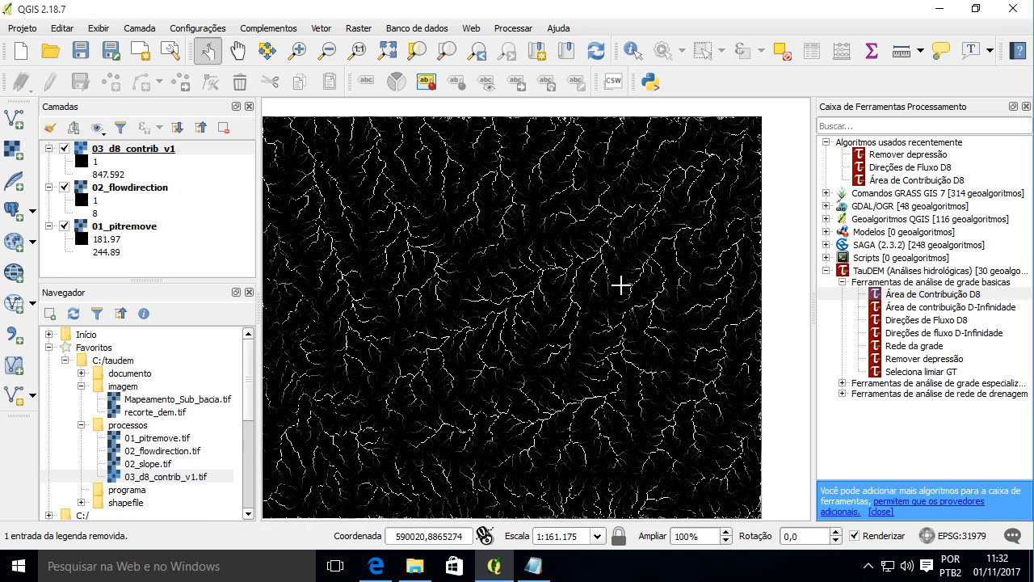
{"action": "left_click", "coordinate": [131, 151]}
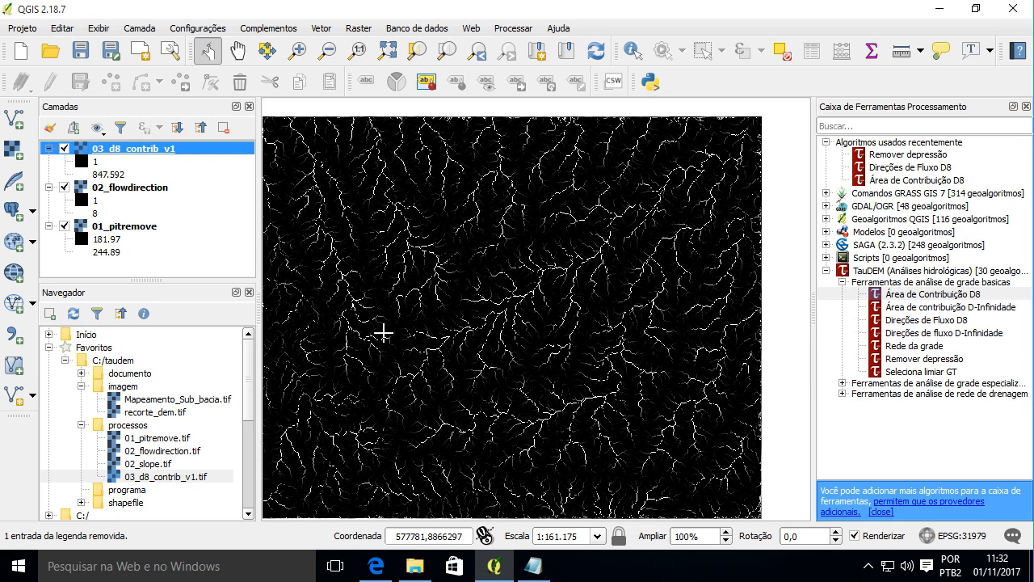
{"action": "left_click_drag", "start_coordinate": [458, 261], "coordinate": [498, 240]}
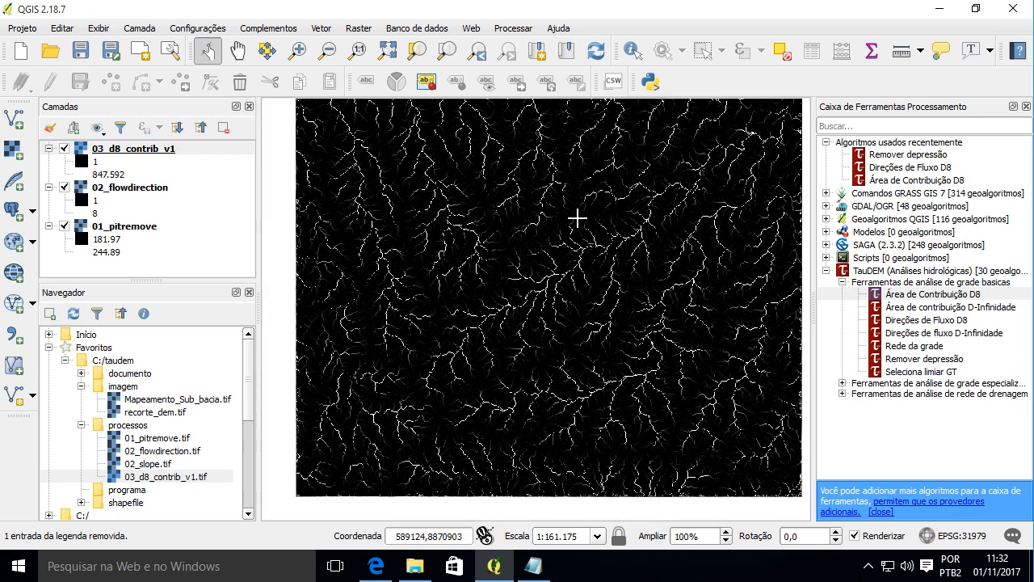
{"action": "double_click", "coordinate": [166, 401]}
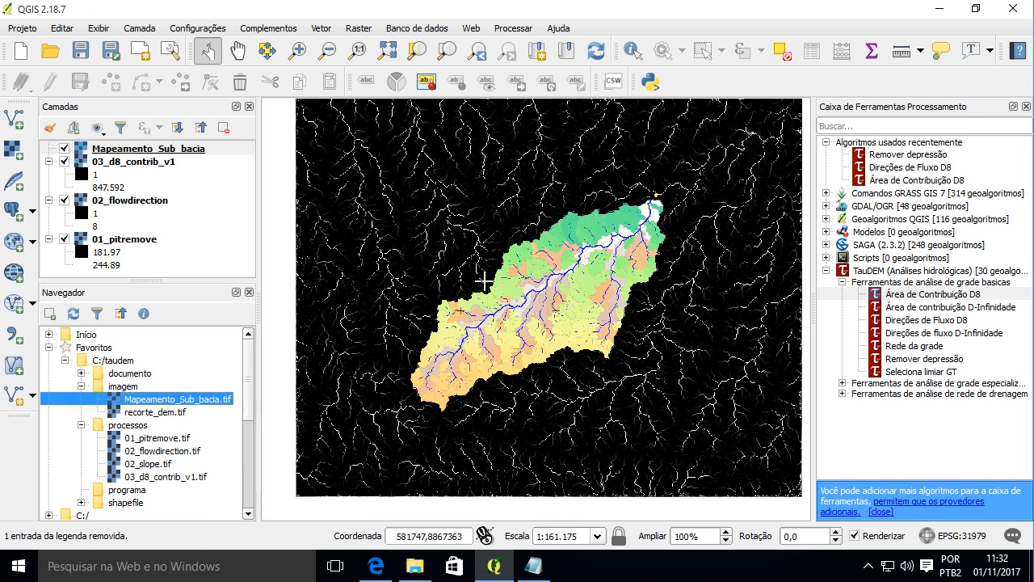
{"action": "left_click", "coordinate": [64, 149]}
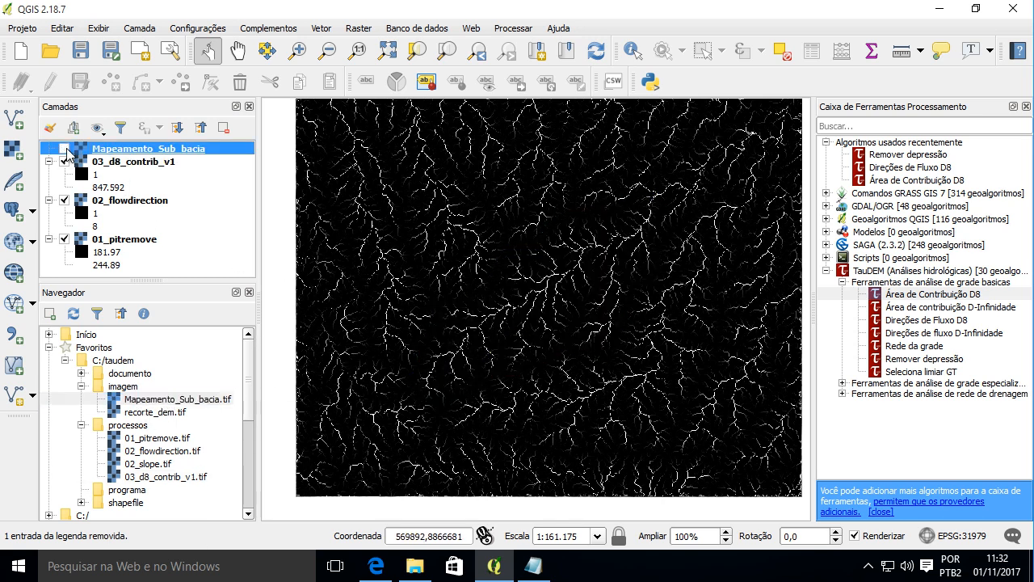
{"action": "left_click", "coordinate": [64, 148]}
{"action": "left_click", "coordinate": [64, 148]}
{"action": "left_click", "coordinate": [64, 149]}
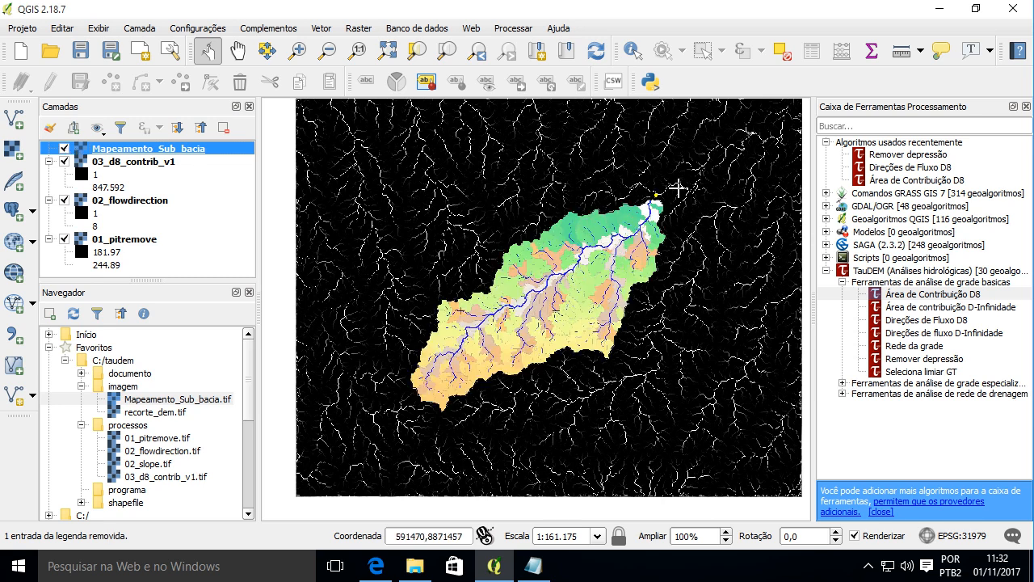
Compare the yellow outlet point of Mapeamento_Sub_bacia with the drainage junction beneath it, hiding and showing the map layer up close.
{"action": "scroll", "coordinate": [677, 188], "scroll_direction": "up", "scroll_amount": 4}
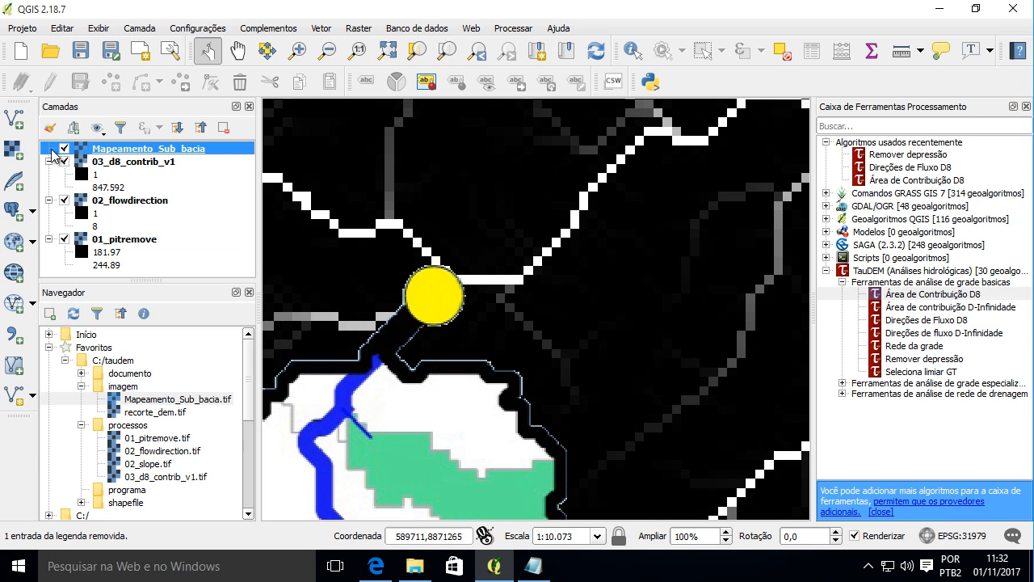
{"action": "left_click", "coordinate": [65, 148]}
{"action": "left_click", "coordinate": [64, 149]}
{"action": "left_click", "coordinate": [64, 148]}
{"action": "left_click", "coordinate": [65, 148]}
{"action": "left_click", "coordinate": [64, 148]}
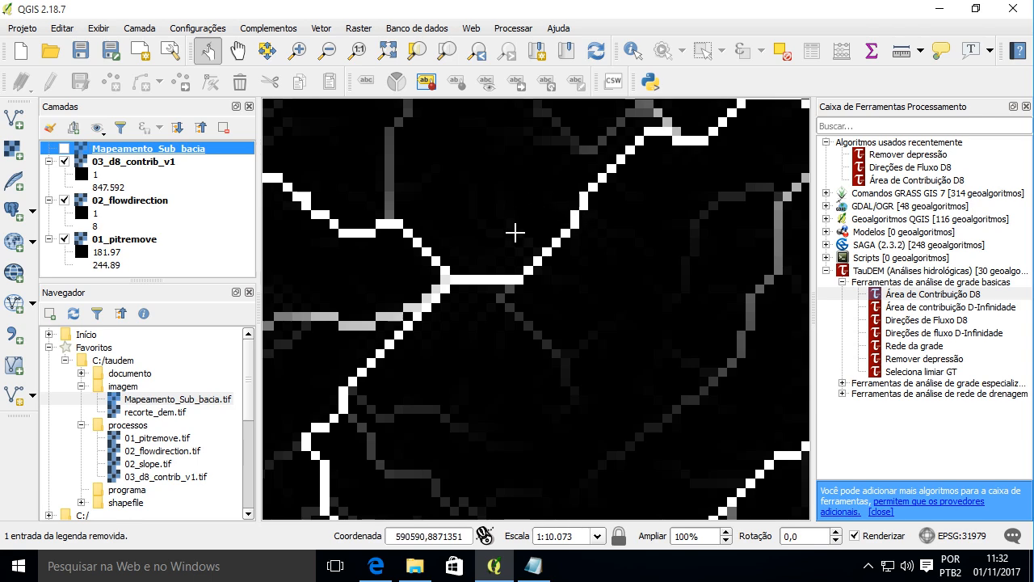
{"action": "scroll", "coordinate": [511, 234], "scroll_direction": "down", "scroll_amount": 2}
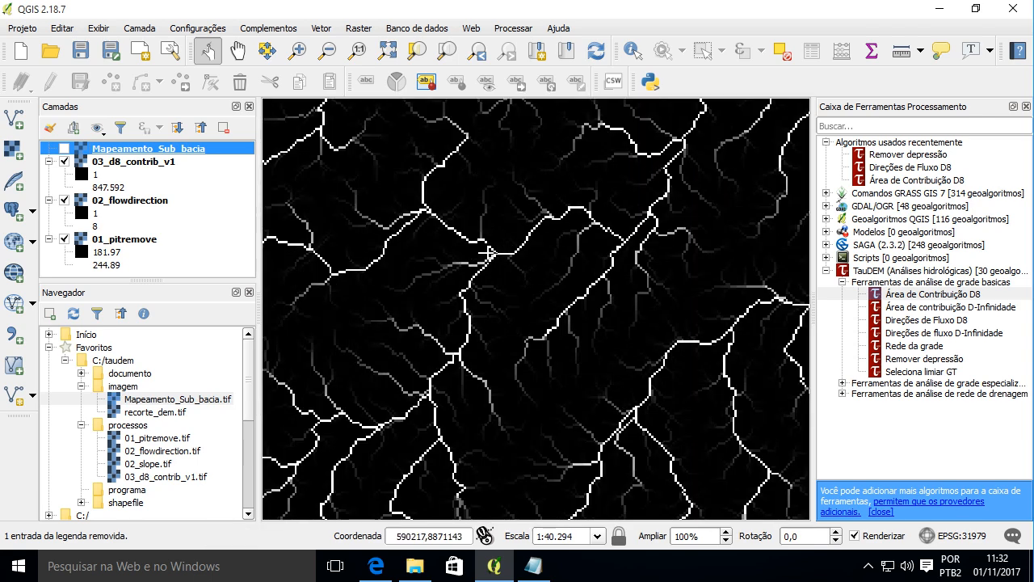
{"action": "left_click", "coordinate": [63, 147]}
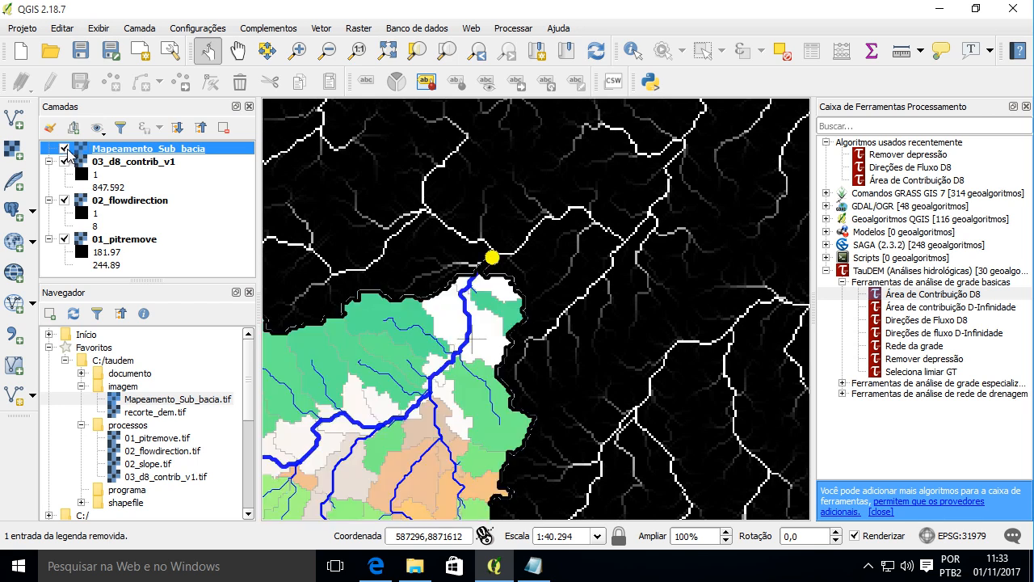
{"action": "scroll", "coordinate": [484, 260], "scroll_direction": "up", "scroll_amount": 2}
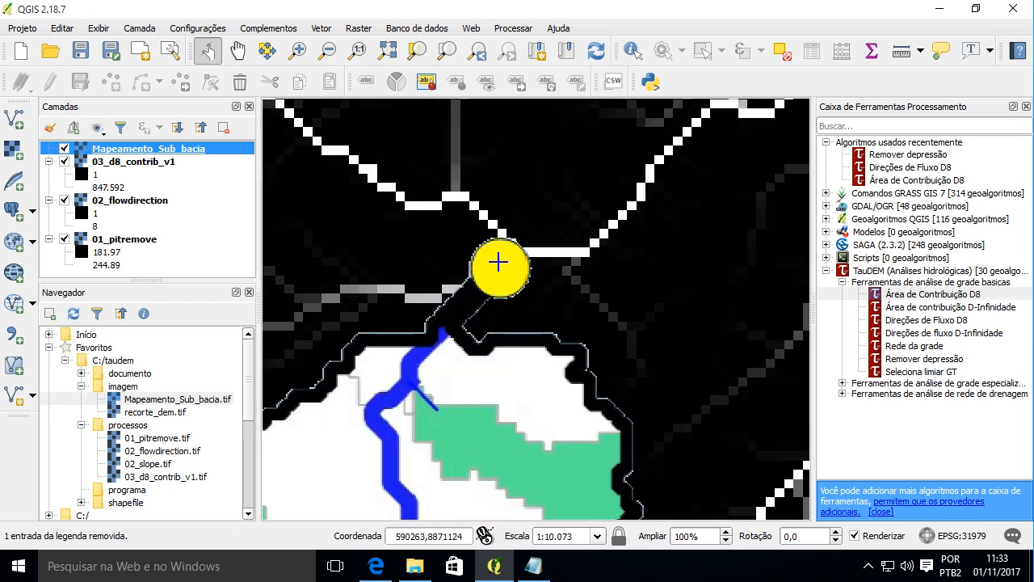
Review the full extent of the mapped sub-basin over the drainage raster and remove the Mapeamento_Sub_bacia layer.
{"action": "scroll", "coordinate": [481, 295], "scroll_direction": "down", "scroll_amount": 5}
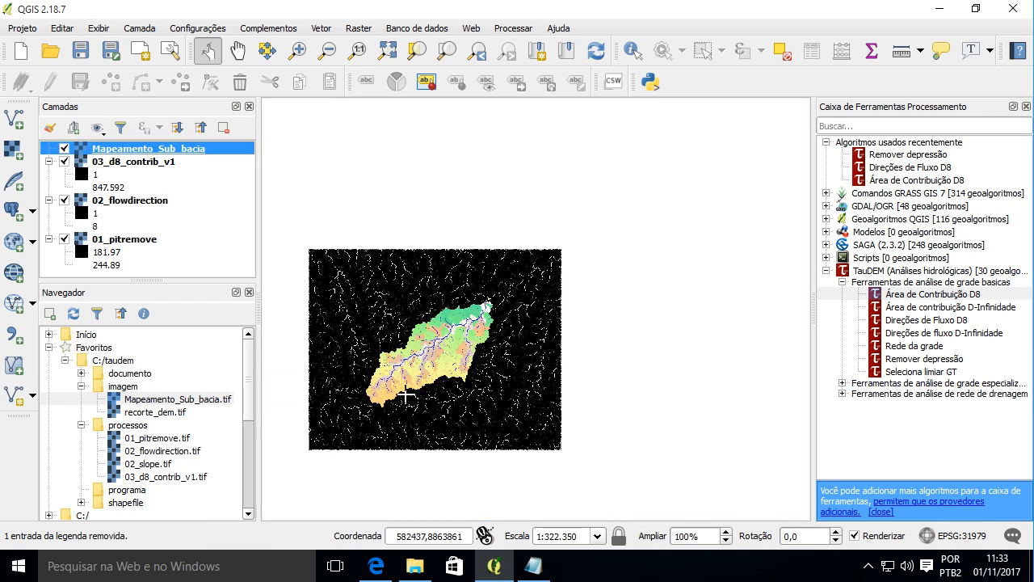
{"action": "scroll", "coordinate": [348, 388], "scroll_direction": "up", "scroll_amount": 2}
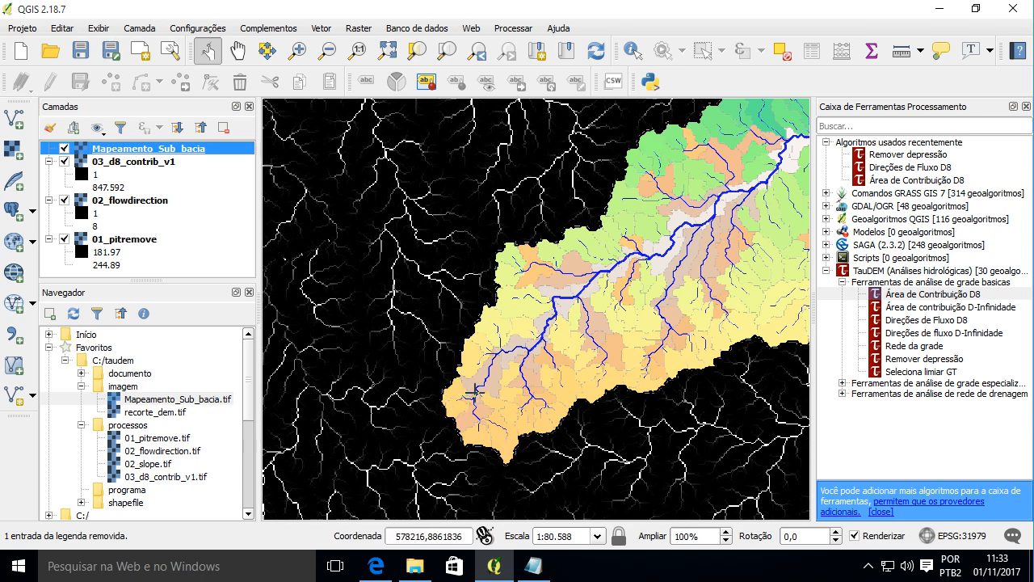
{"action": "left_click_drag", "start_coordinate": [664, 232], "coordinate": [488, 300]}
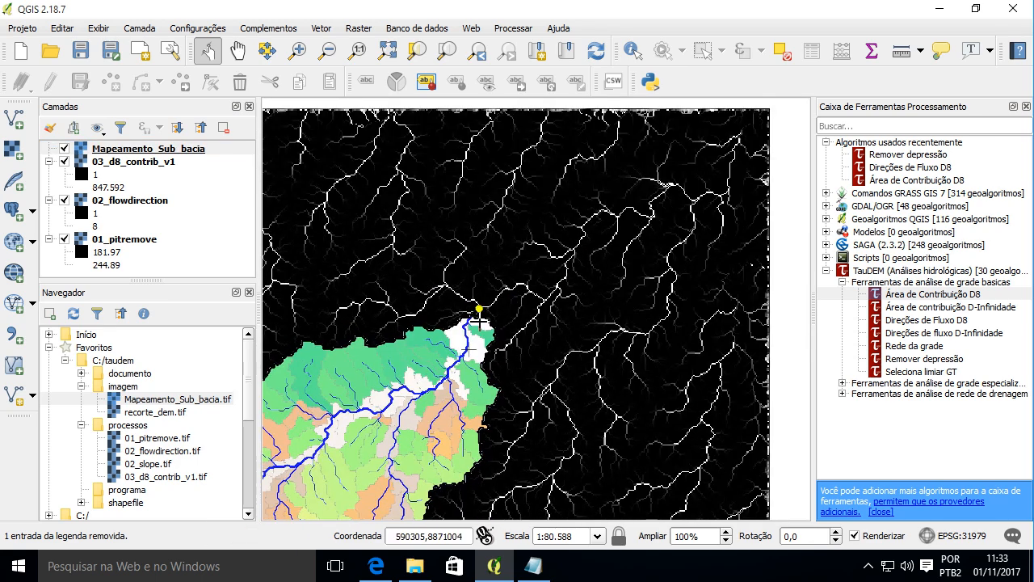
{"action": "scroll", "coordinate": [479, 320], "scroll_direction": "down", "scroll_amount": 2}
{"action": "scroll", "coordinate": [464, 356], "scroll_direction": "up", "scroll_amount": 1}
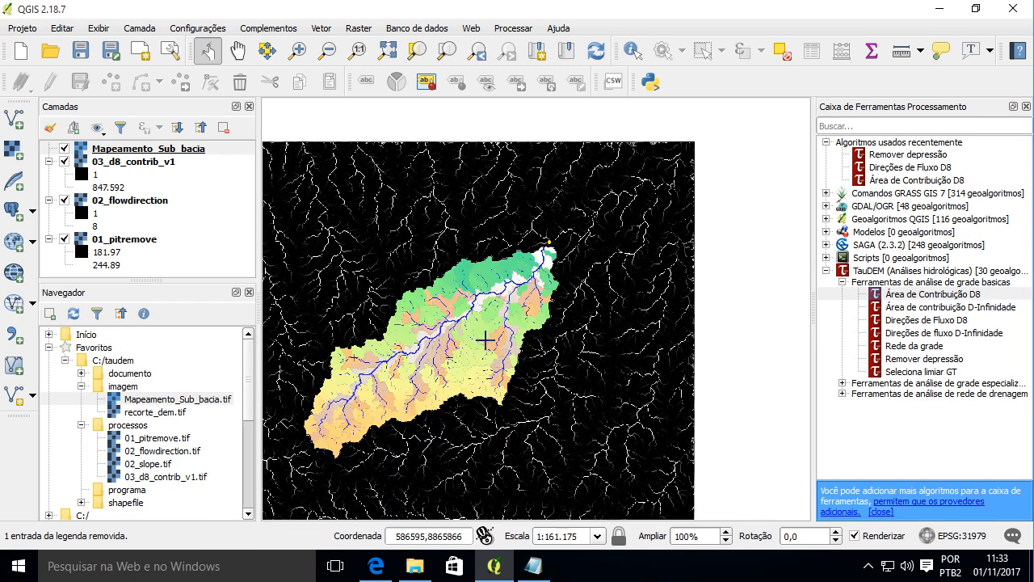
{"action": "scroll", "coordinate": [428, 267], "scroll_direction": "up", "scroll_amount": 1}
{"action": "scroll", "coordinate": [431, 263], "scroll_direction": "down", "scroll_amount": 1}
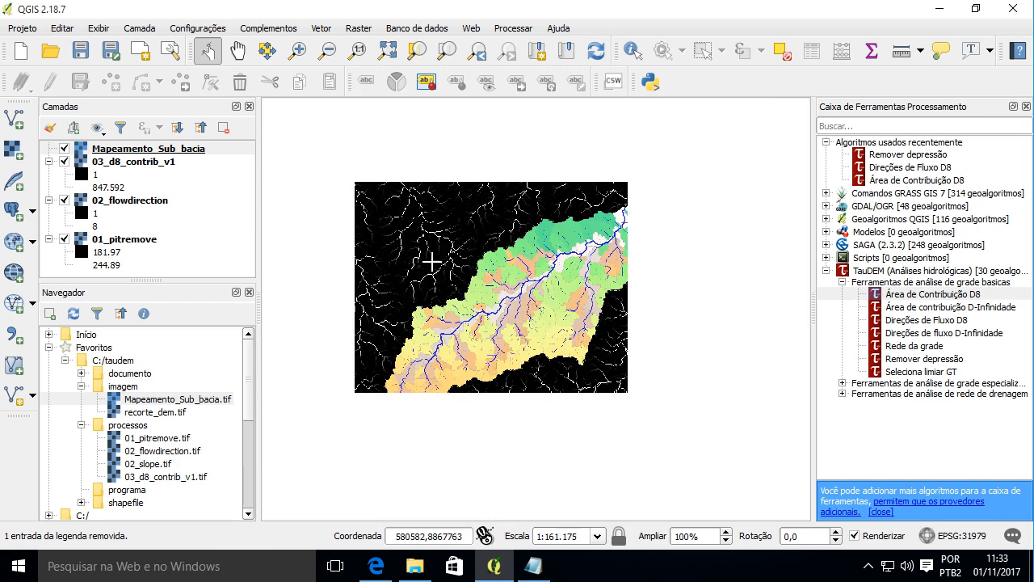
{"action": "left_click", "coordinate": [183, 148]}
{"action": "left_click", "coordinate": [223, 127]}
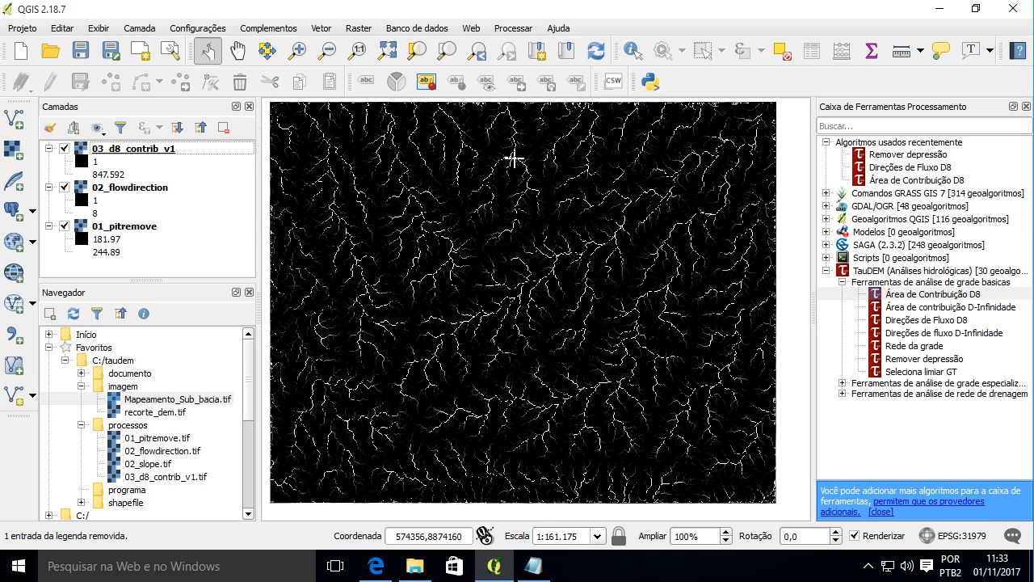
Examine the drainage junction at the sub-basin outlet on the 03_d8_contrib_v1 raster at cell level.
{"action": "scroll", "coordinate": [596, 218], "scroll_direction": "up", "scroll_amount": 4}
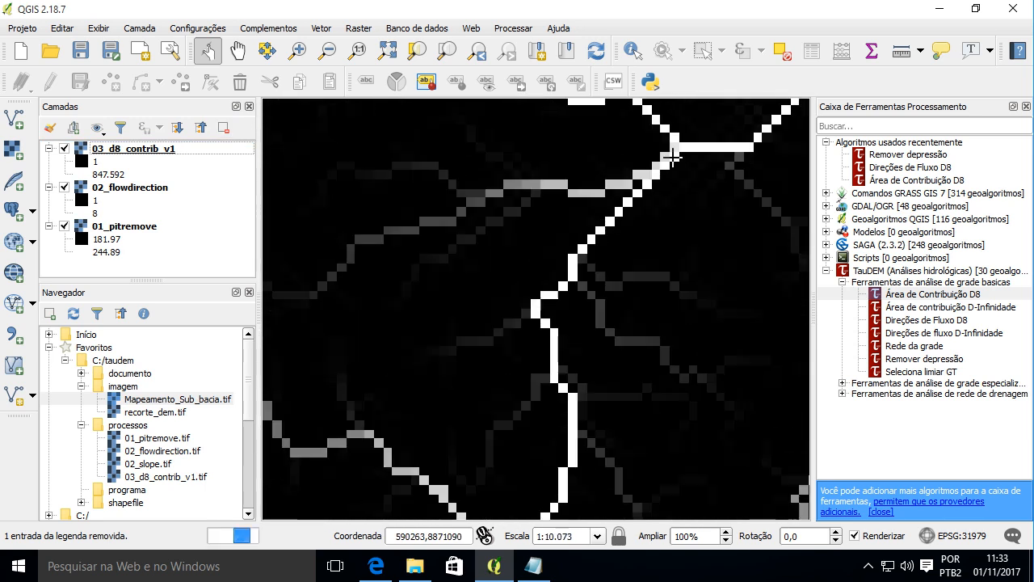
{"action": "left_click_drag", "start_coordinate": [680, 158], "coordinate": [608, 231]}
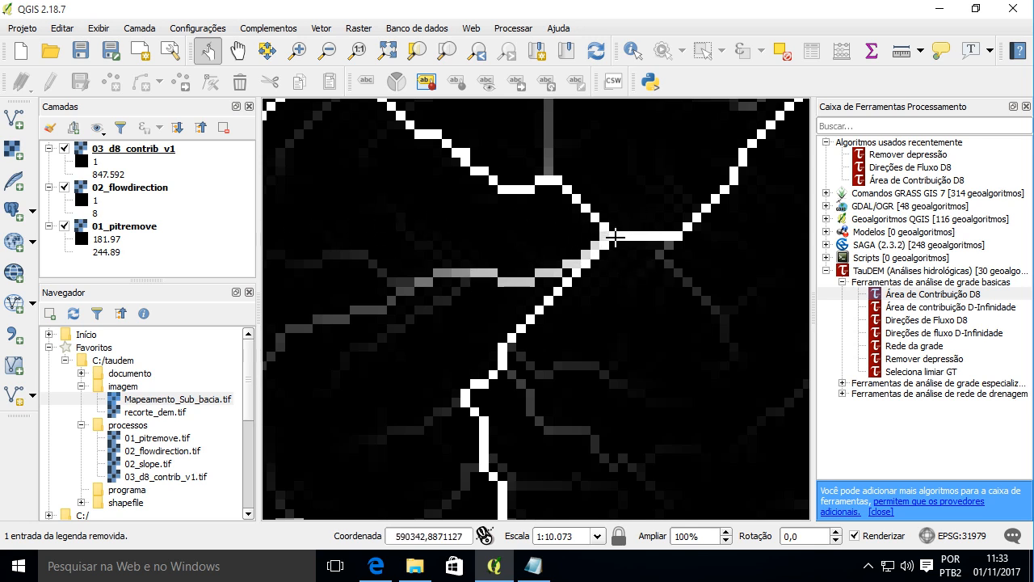
{"action": "scroll", "coordinate": [614, 236], "scroll_direction": "down", "scroll_amount": 3}
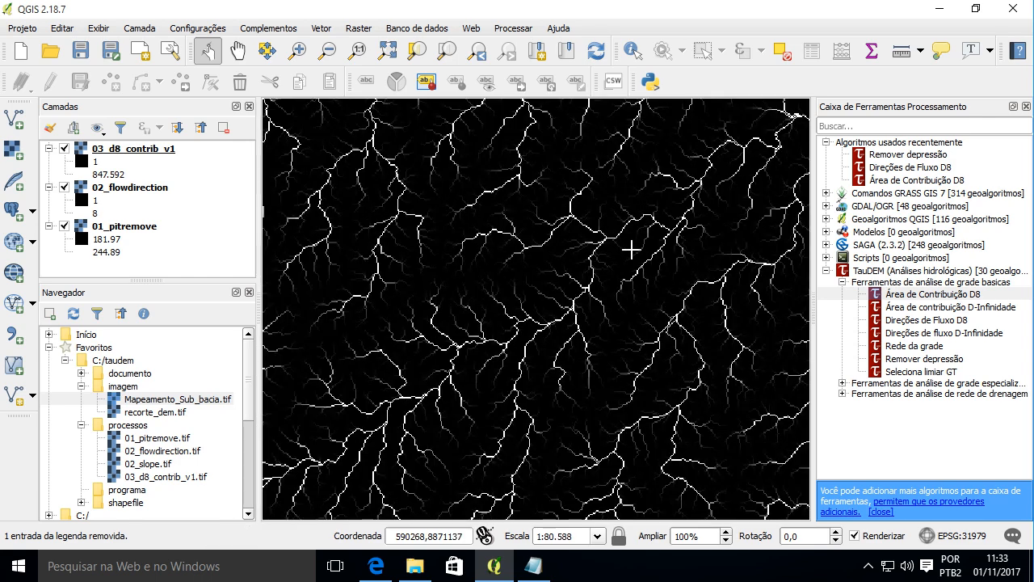
{"action": "scroll", "coordinate": [602, 240], "scroll_direction": "up", "scroll_amount": 3}
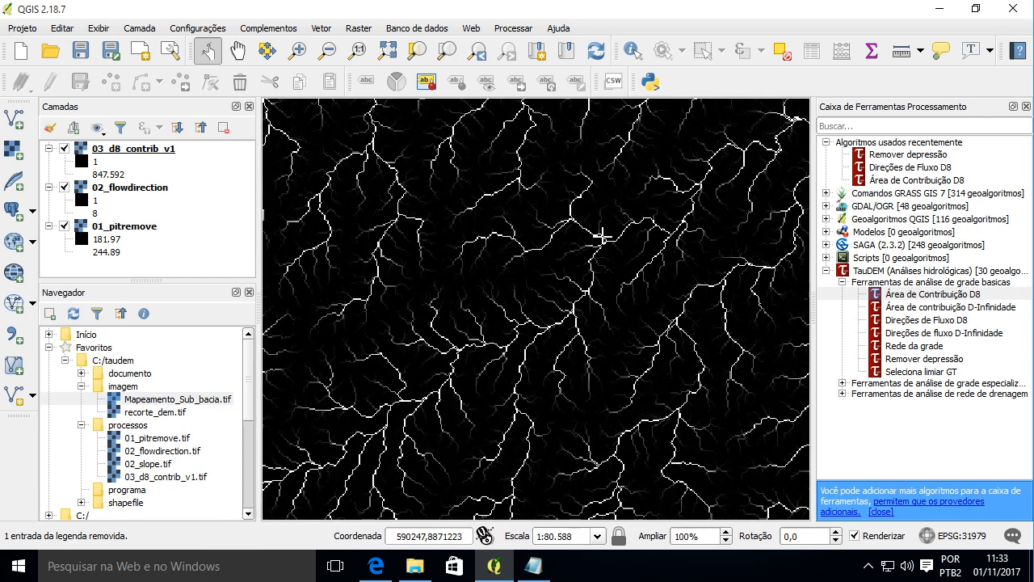
{"action": "scroll", "coordinate": [620, 255], "scroll_direction": "up", "scroll_amount": 1}
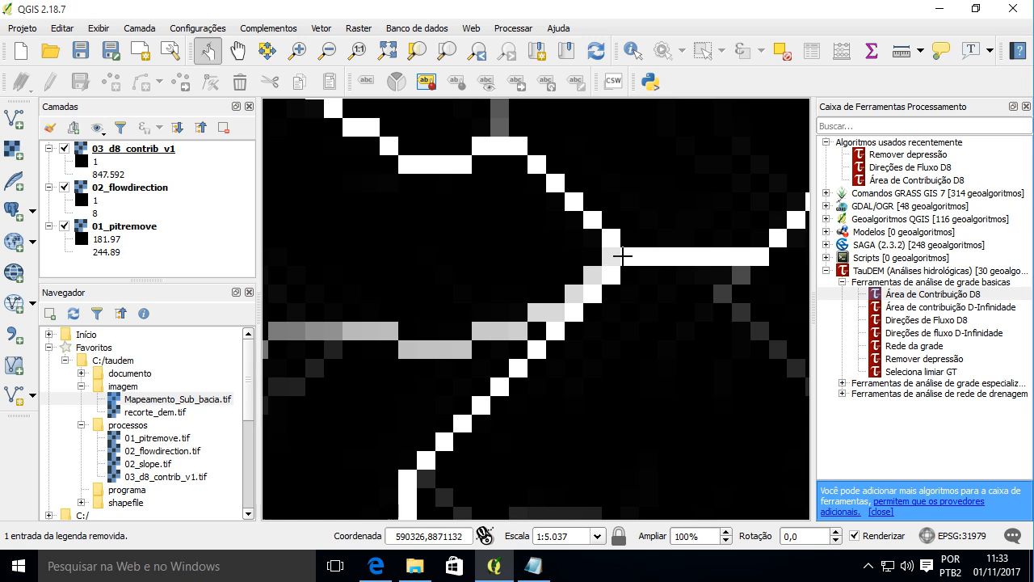
{"action": "scroll", "coordinate": [626, 260], "scroll_direction": "down", "scroll_amount": 1}
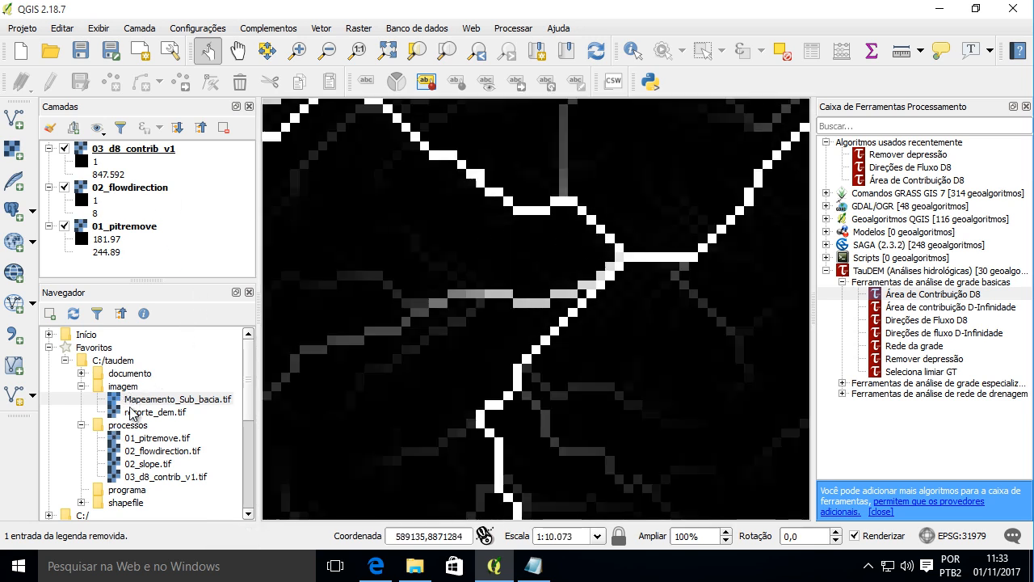
Load the ponto_de_exutorio.shp outlet point from the shapefile folder and make it the active layer.
{"action": "scroll", "coordinate": [118, 432], "scroll_direction": "down", "scroll_amount": 2}
{"action": "left_click", "coordinate": [81, 424]}
{"action": "double_click", "coordinate": [145, 439]}
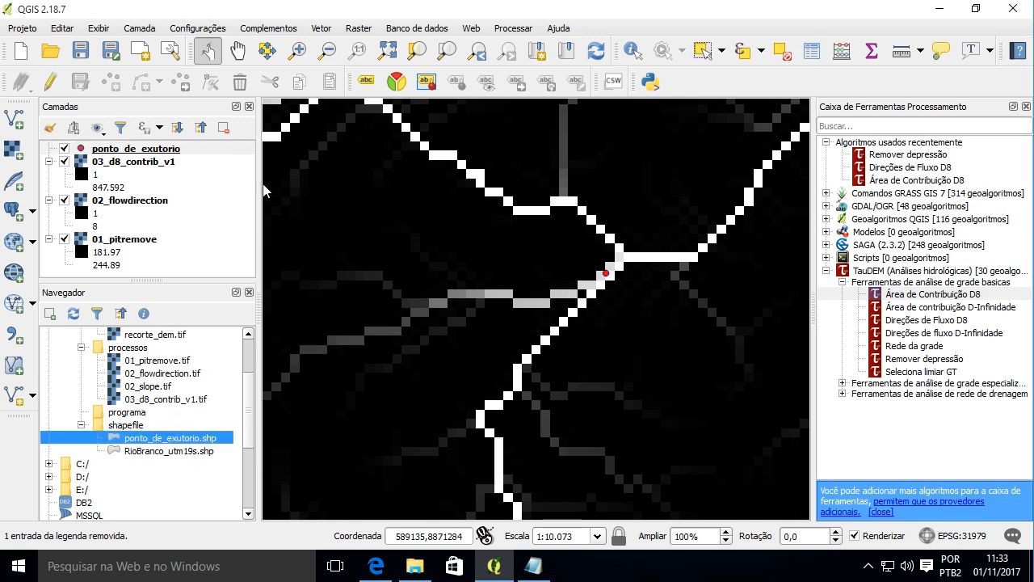
{"action": "left_click", "coordinate": [129, 150]}
Examine where the ponto_de_exutorio point sits on the drainage cells and how the surrounding channels join near it.
{"action": "scroll", "coordinate": [679, 277], "scroll_direction": "up", "scroll_amount": 1}
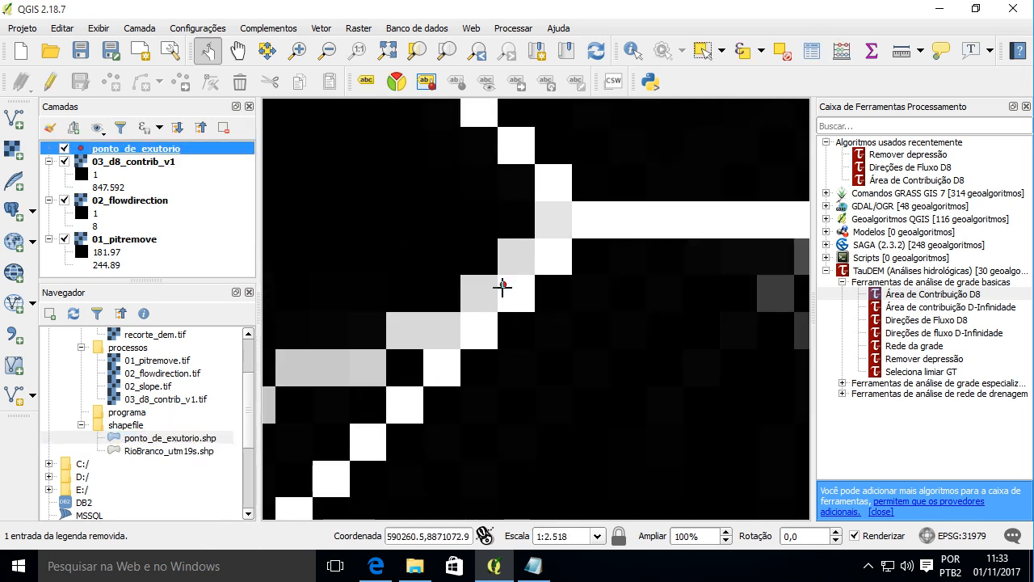
{"action": "scroll", "coordinate": [529, 271], "scroll_direction": "up", "scroll_amount": 1}
{"action": "scroll", "coordinate": [537, 260], "scroll_direction": "down", "scroll_amount": 1}
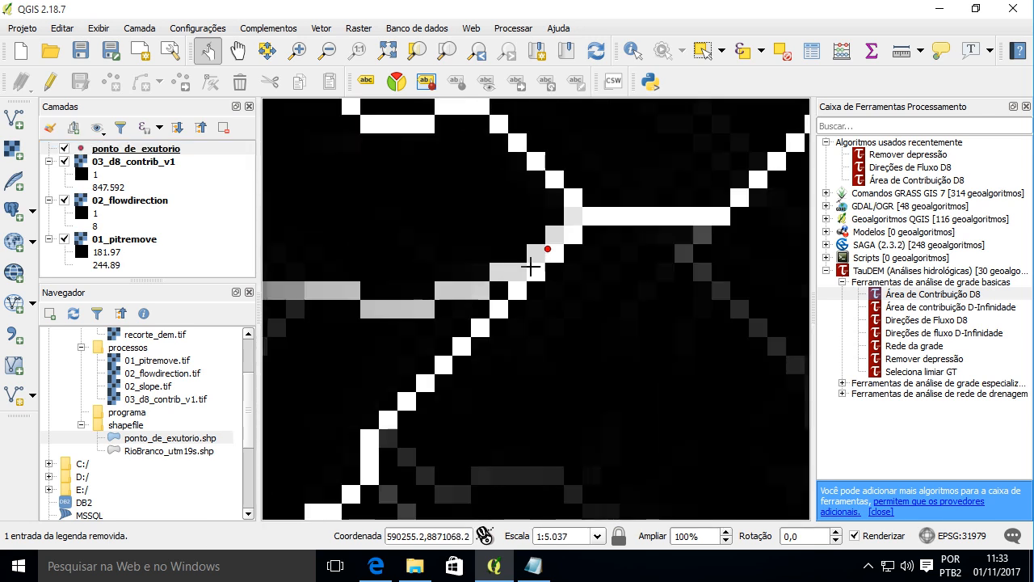
{"action": "scroll", "coordinate": [543, 257], "scroll_direction": "up", "scroll_amount": 1}
{"action": "scroll", "coordinate": [544, 255], "scroll_direction": "down", "scroll_amount": 2}
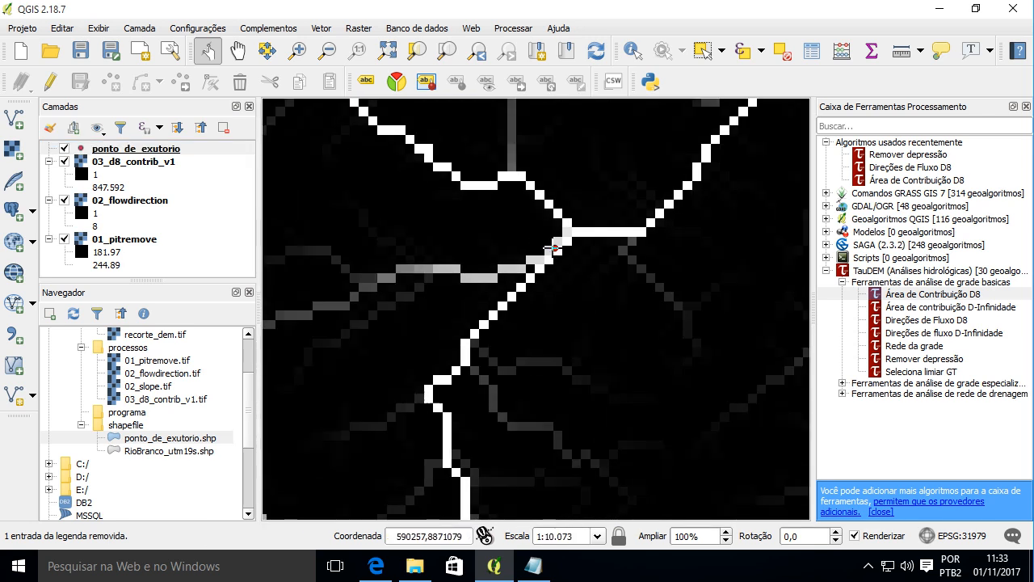
{"action": "scroll", "coordinate": [566, 234], "scroll_direction": "up", "scroll_amount": 2}
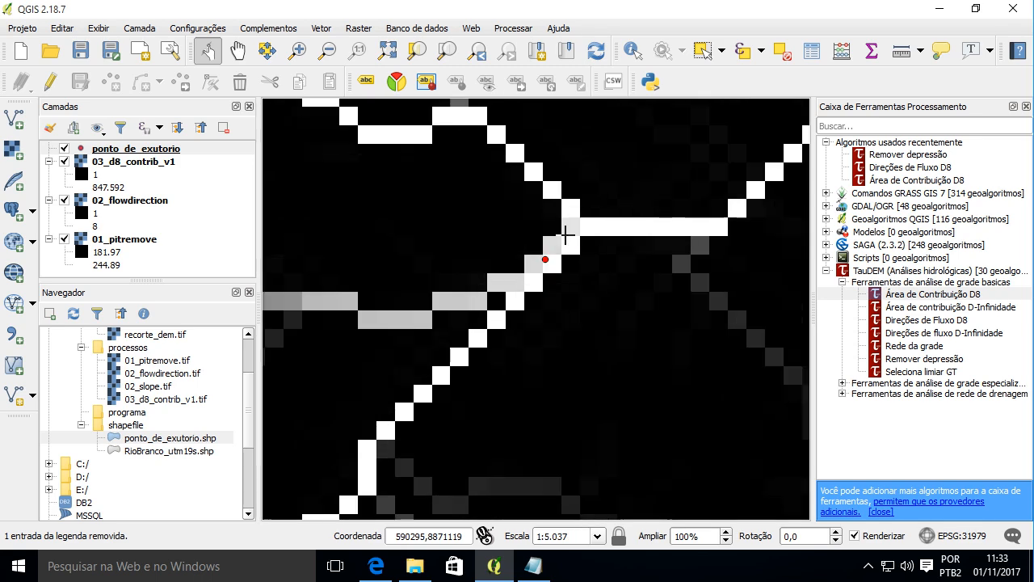
{"action": "scroll", "coordinate": [605, 215], "scroll_direction": "down", "scroll_amount": 5}
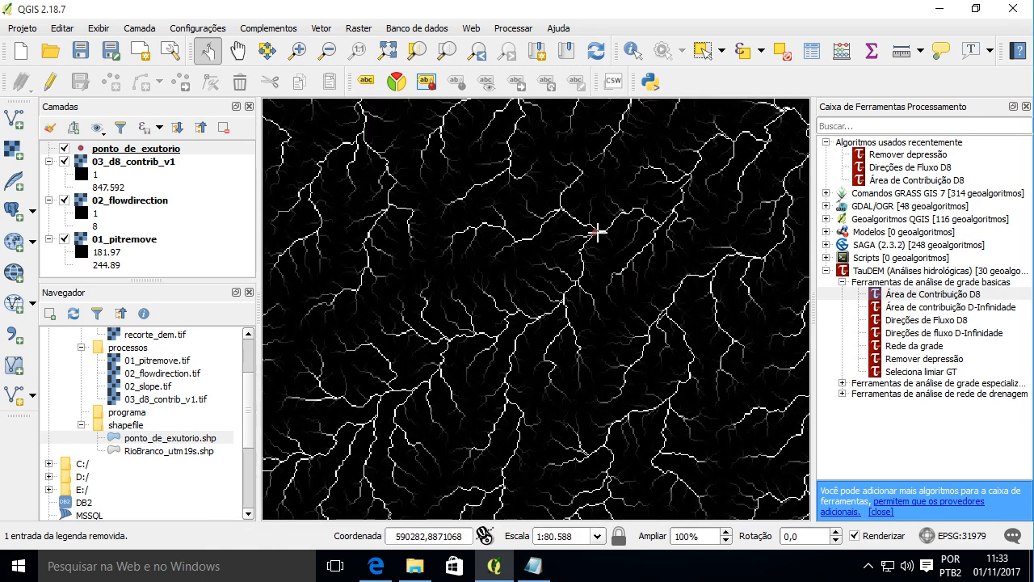
{"action": "scroll", "coordinate": [596, 232], "scroll_direction": "up", "scroll_amount": 3}
{"action": "scroll", "coordinate": [523, 279], "scroll_direction": "down", "scroll_amount": 2}
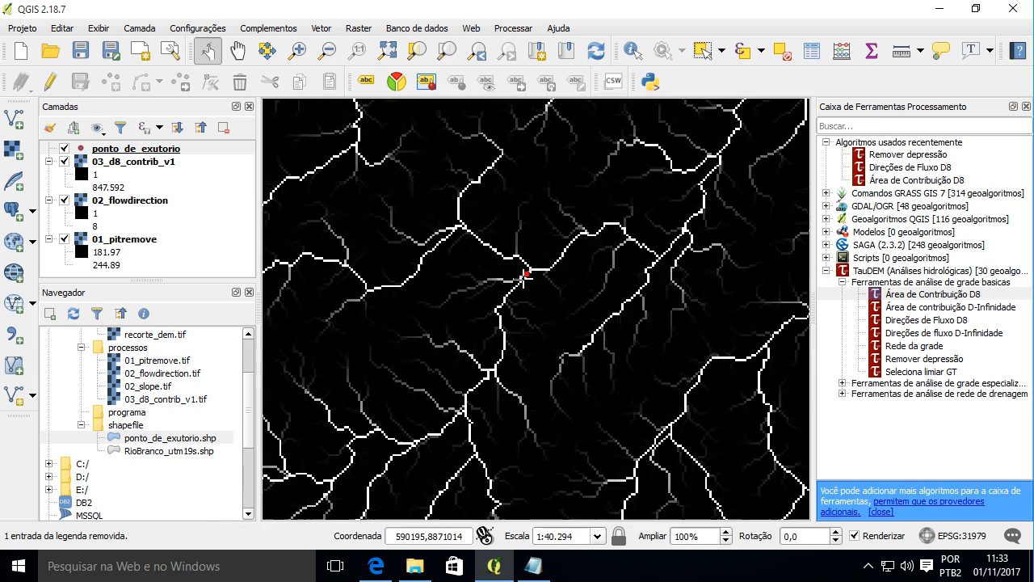
{"action": "scroll", "coordinate": [637, 270], "scroll_direction": "up", "scroll_amount": 1}
{"action": "scroll", "coordinate": [698, 251], "scroll_direction": "up", "scroll_amount": 1}
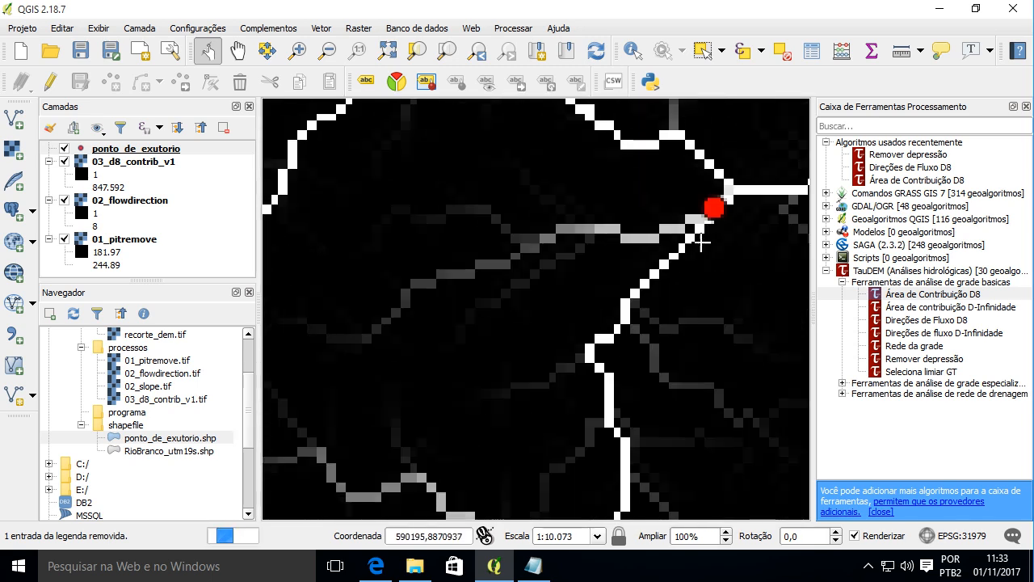
{"action": "left_click_drag", "start_coordinate": [701, 243], "coordinate": [479, 401]}
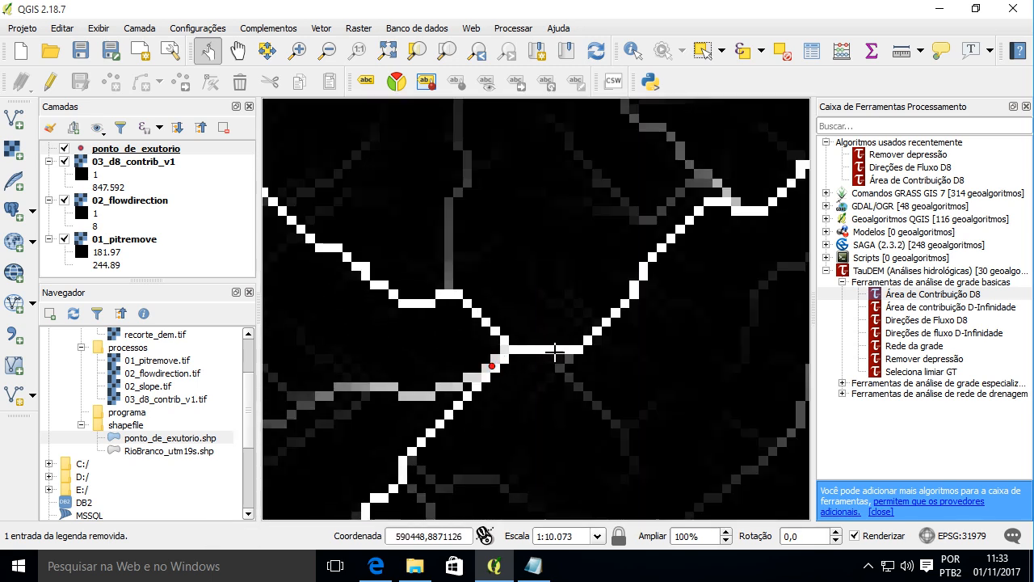
{"action": "scroll", "coordinate": [547, 346], "scroll_direction": "down", "scroll_amount": 2}
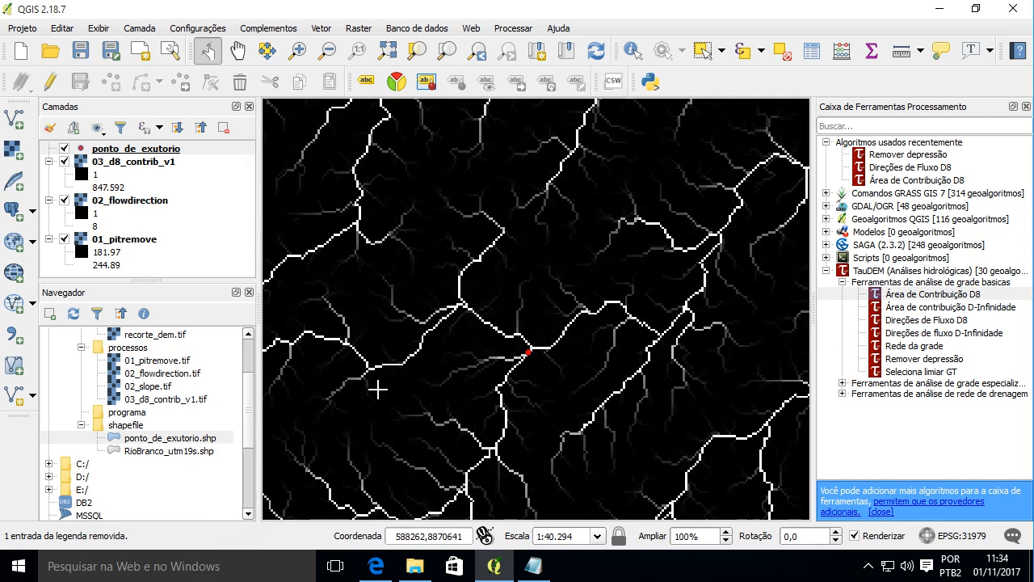
{"action": "left_click_drag", "start_coordinate": [378, 390], "coordinate": [480, 258]}
{"action": "scroll", "coordinate": [644, 219], "scroll_direction": "up", "scroll_amount": 3}
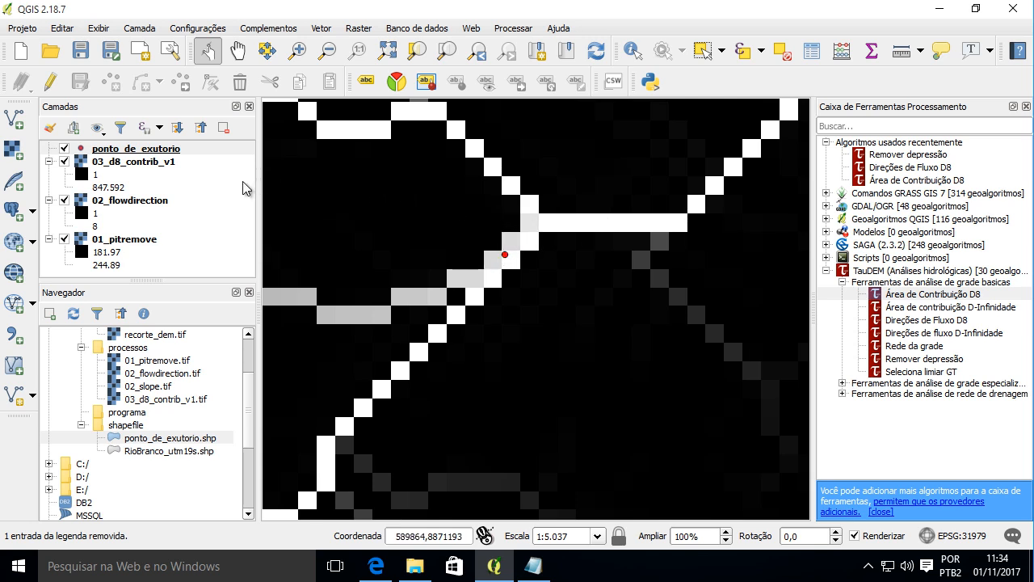
Examine the drainage network surrounding the ponto_de_exutorio point at both regional and close-up scales.
{"action": "scroll", "coordinate": [514, 257], "scroll_direction": "down", "scroll_amount": 3}
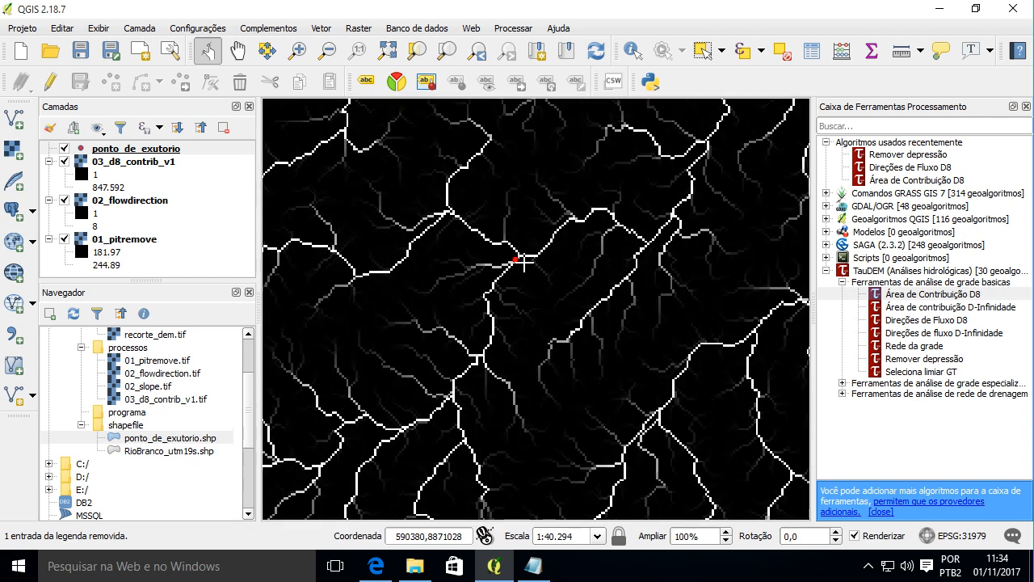
{"action": "scroll", "coordinate": [515, 260], "scroll_direction": "up", "scroll_amount": 1}
{"action": "left_click", "coordinate": [105, 150]}
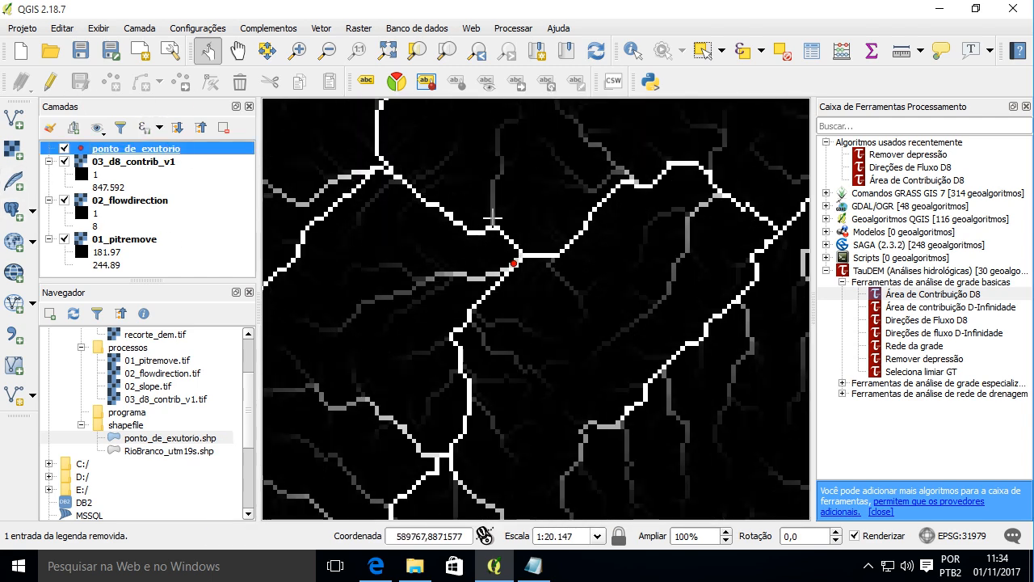
{"action": "scroll", "coordinate": [486, 272], "scroll_direction": "up", "scroll_amount": 2}
{"action": "scroll", "coordinate": [555, 263], "scroll_direction": "down", "scroll_amount": 4}
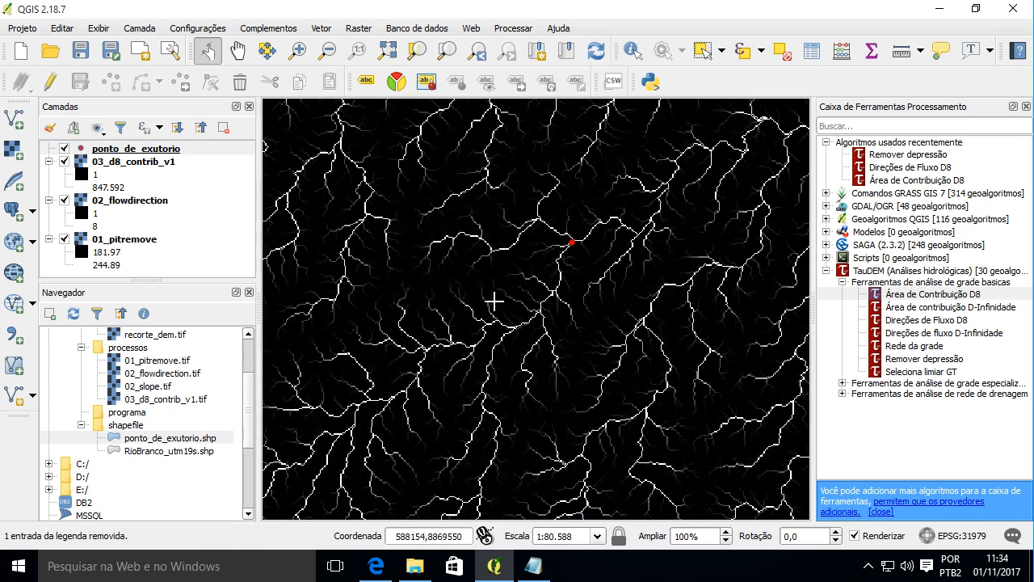
{"action": "scroll", "coordinate": [531, 299], "scroll_direction": "down", "scroll_amount": 1}
{"action": "scroll", "coordinate": [549, 277], "scroll_direction": "up", "scroll_amount": 1}
{"action": "scroll", "coordinate": [545, 267], "scroll_direction": "up", "scroll_amount": 2}
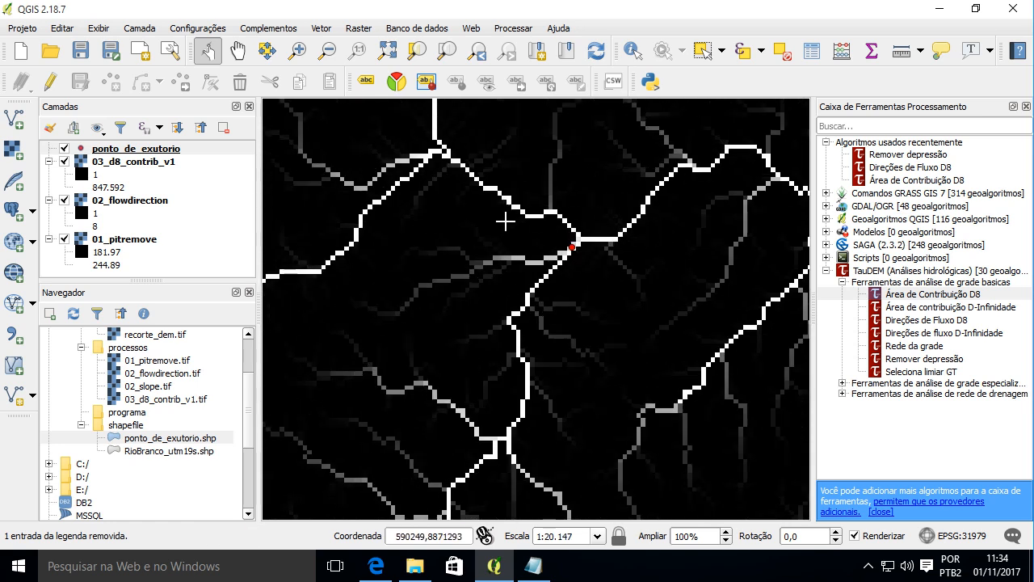
Reveal the TauDEM drainage network tools with full names readable, then make 03_d8_contrib_v1 active and hide ponto_de_exutorio.
{"action": "left_click", "coordinate": [843, 393]}
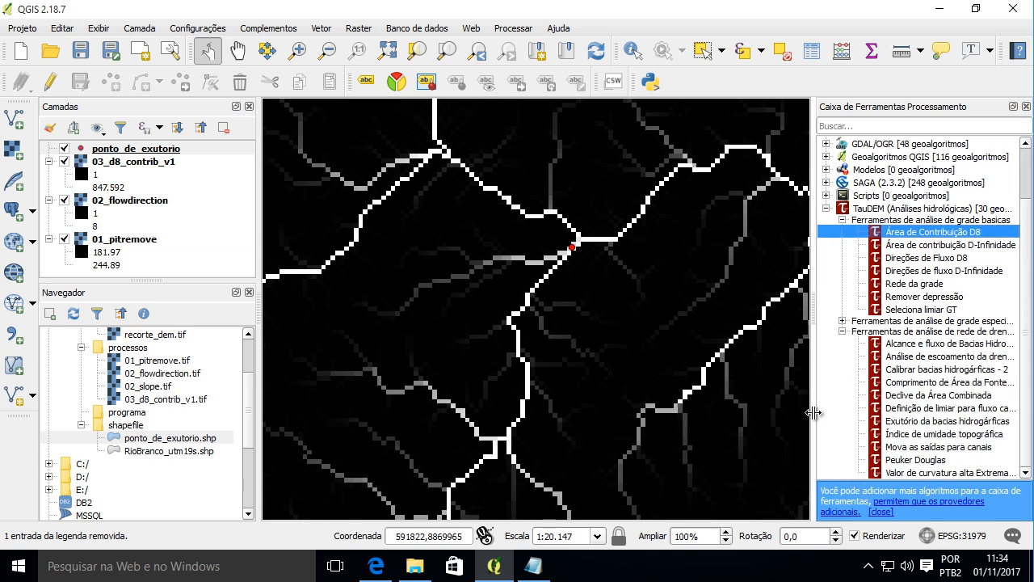
{"action": "left_click_drag", "start_coordinate": [806, 413], "coordinate": [748, 412]}
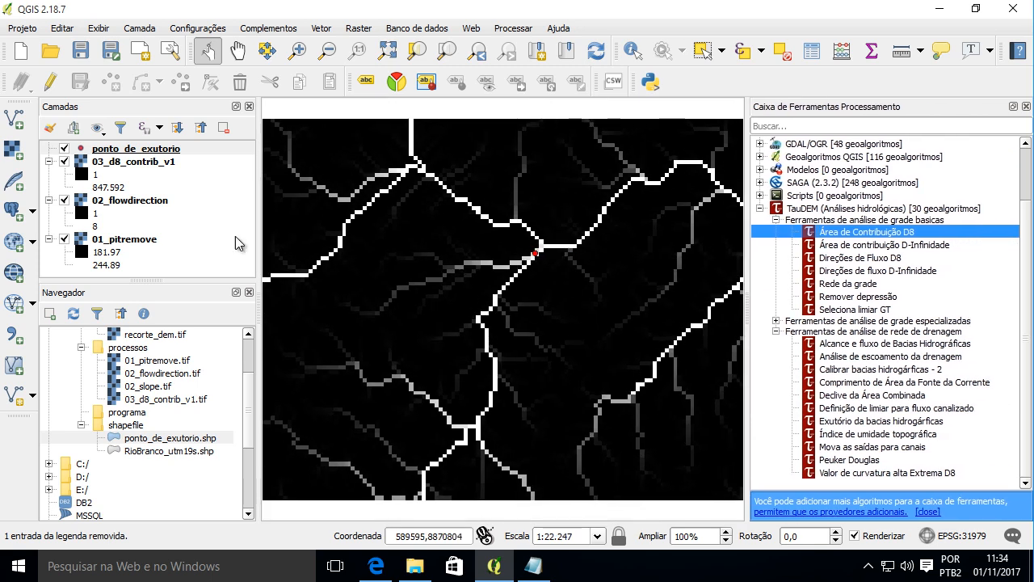
{"action": "left_click", "coordinate": [131, 160]}
{"action": "left_click", "coordinate": [64, 149]}
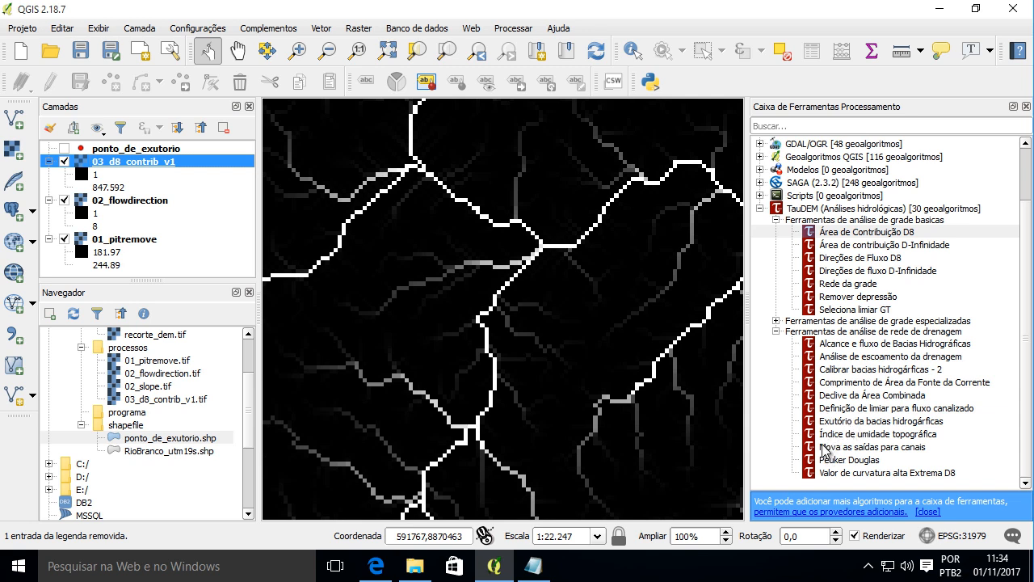
{"action": "left_click", "coordinate": [844, 346]}
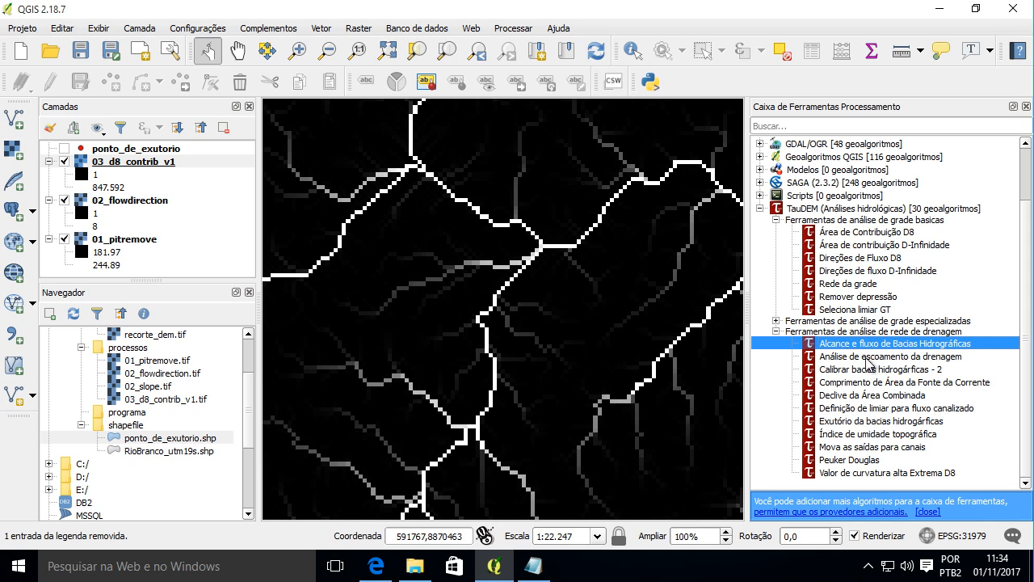
{"action": "double_click", "coordinate": [866, 361]}
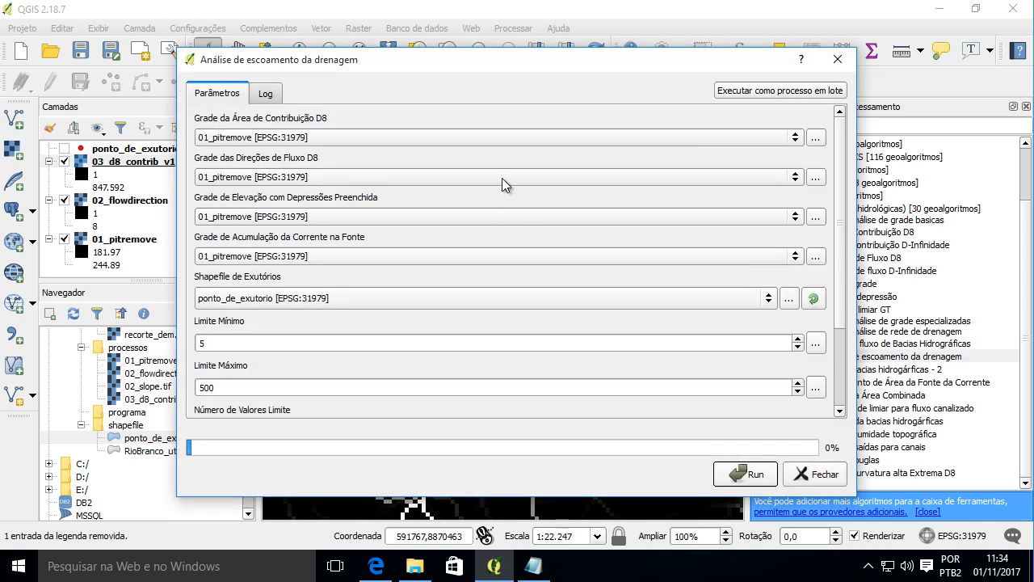
{"action": "left_click", "coordinate": [830, 62]}
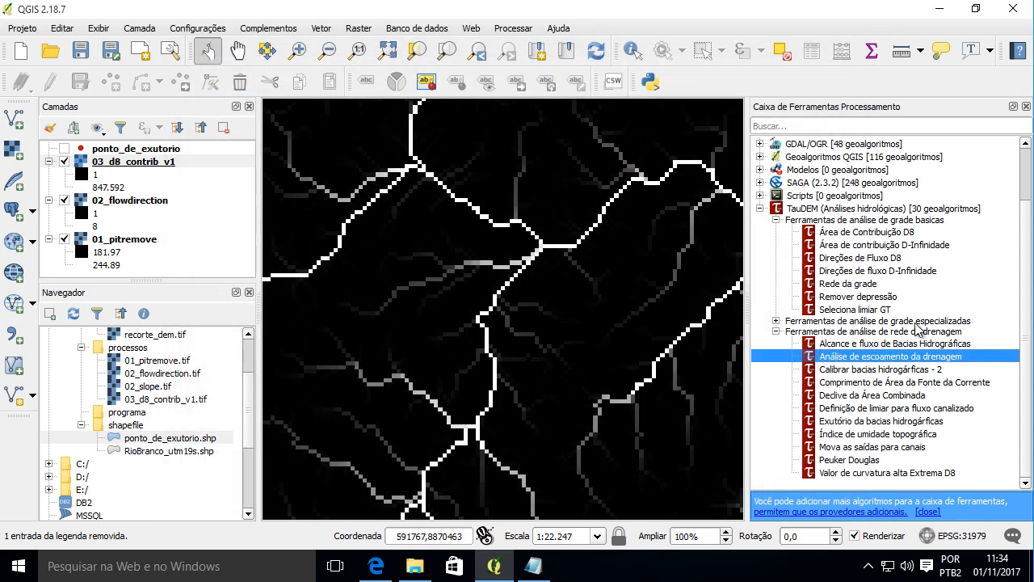
{"action": "left_click", "coordinate": [901, 382]}
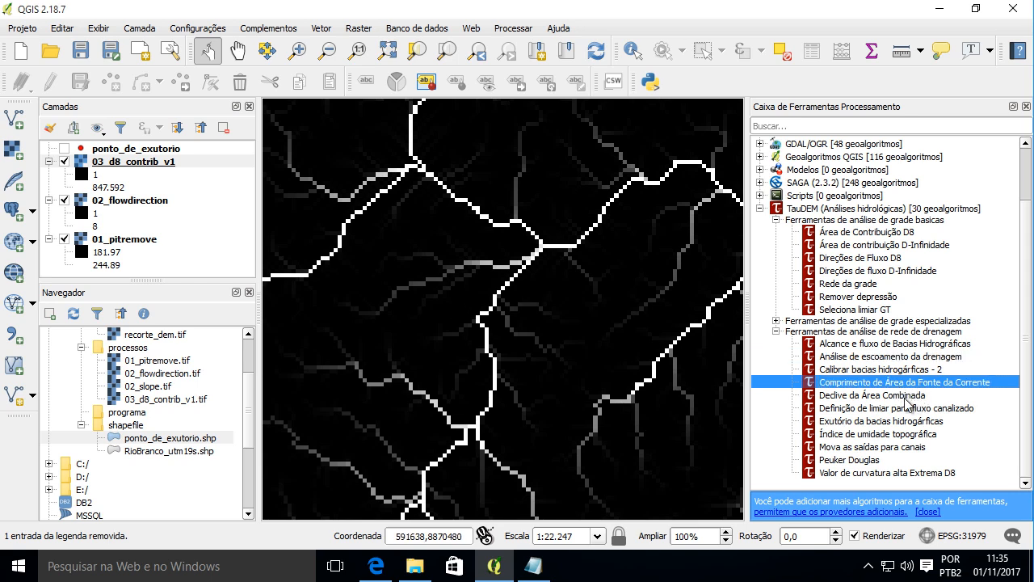
{"action": "double_click", "coordinate": [905, 396]}
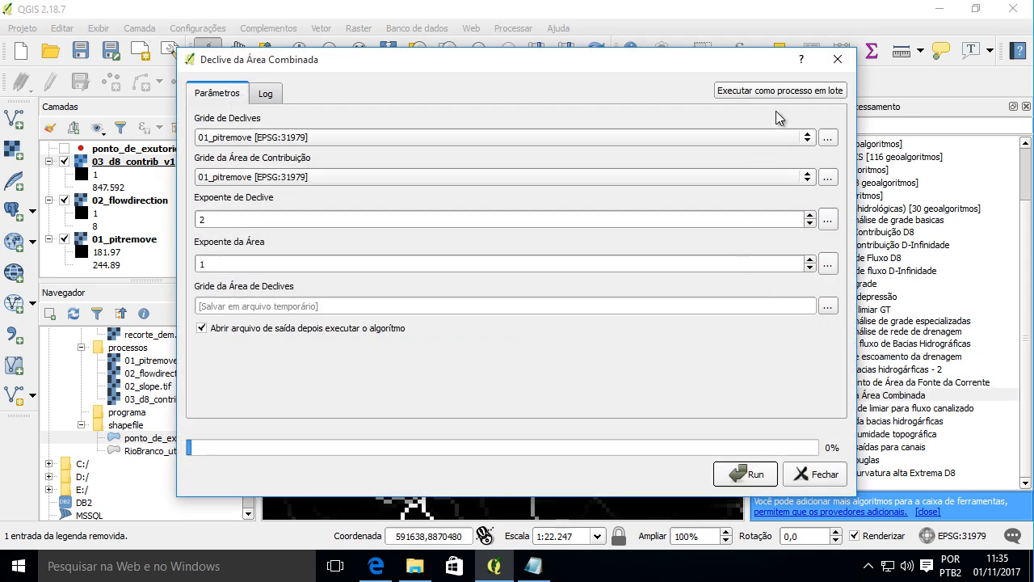
{"action": "left_click", "coordinate": [837, 65]}
{"action": "double_click", "coordinate": [880, 410]}
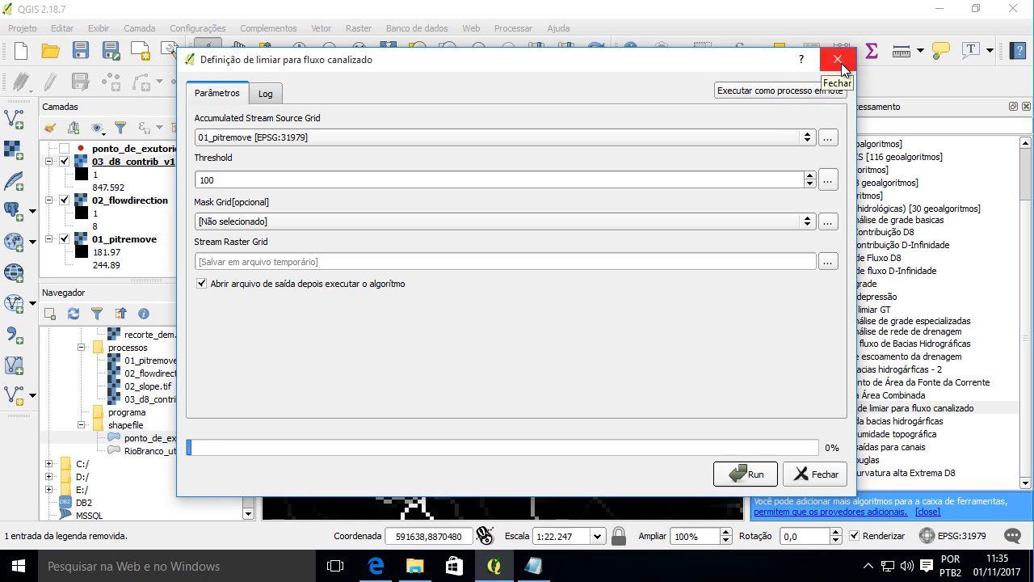
{"action": "left_click", "coordinate": [837, 60]}
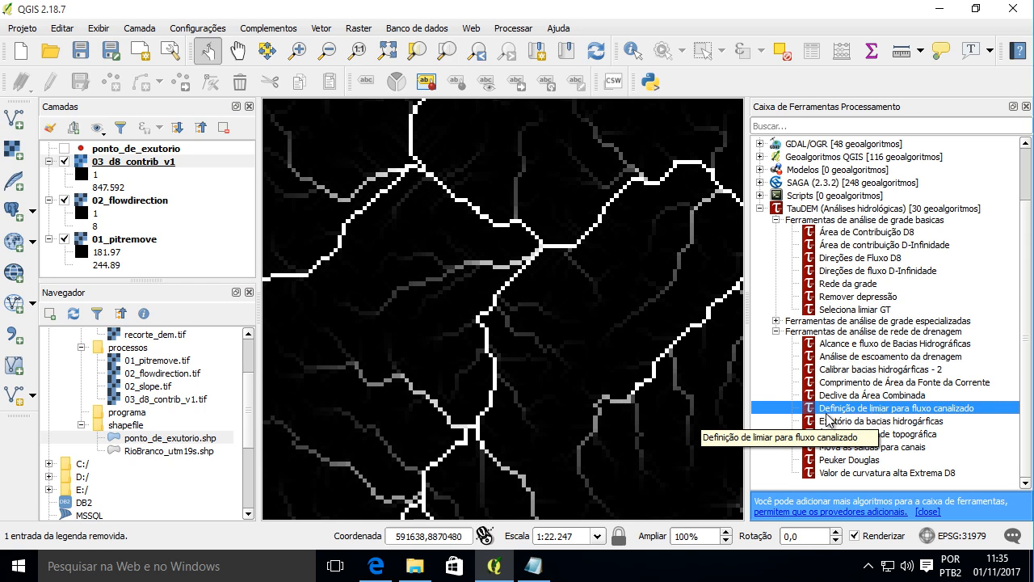
Set up Definição de limiar para fluxo canalizado with 03_d8_contrib_v1 as source grid, threshold 100 and no automatic loading of the output.
{"action": "double_click", "coordinate": [935, 409]}
{"action": "left_click", "coordinate": [294, 145]}
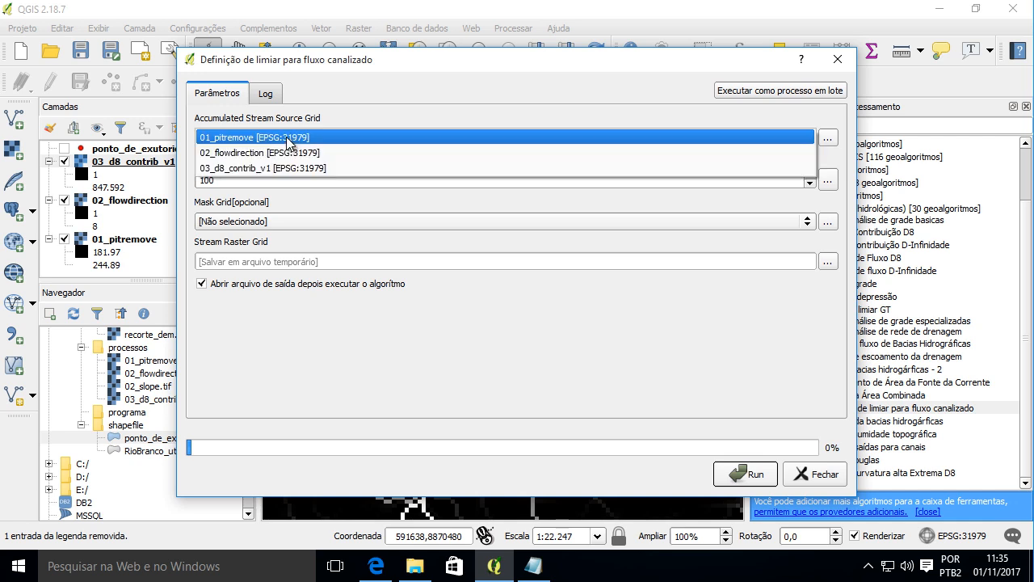
{"action": "left_click", "coordinate": [301, 171]}
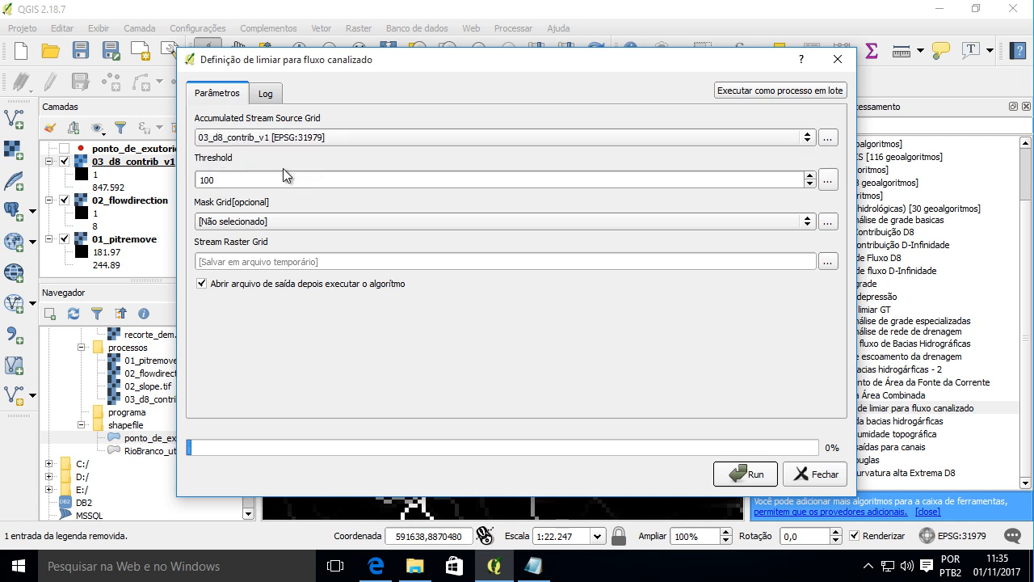
{"action": "left_click", "coordinate": [205, 178]}
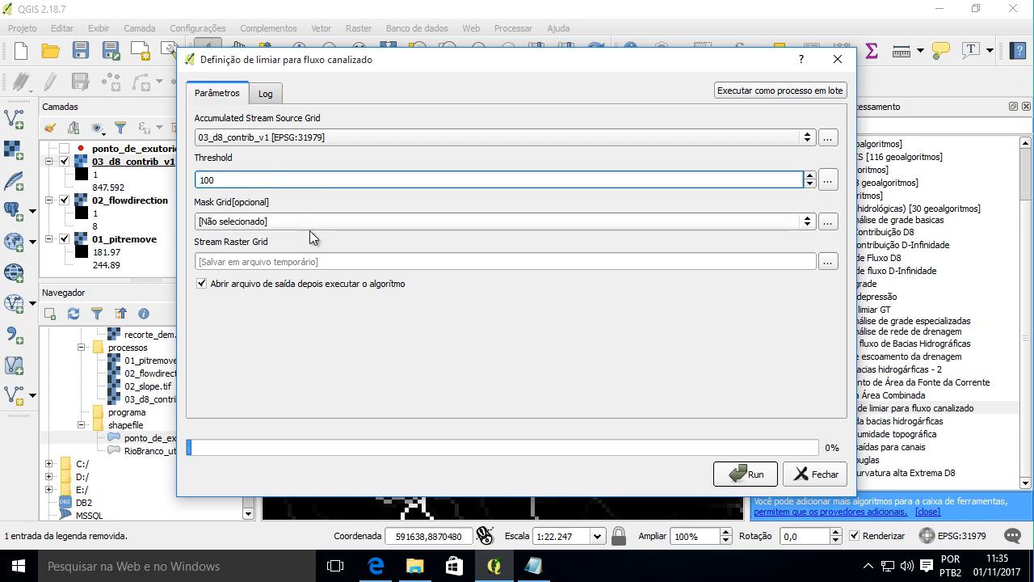
{"action": "left_click", "coordinate": [250, 285]}
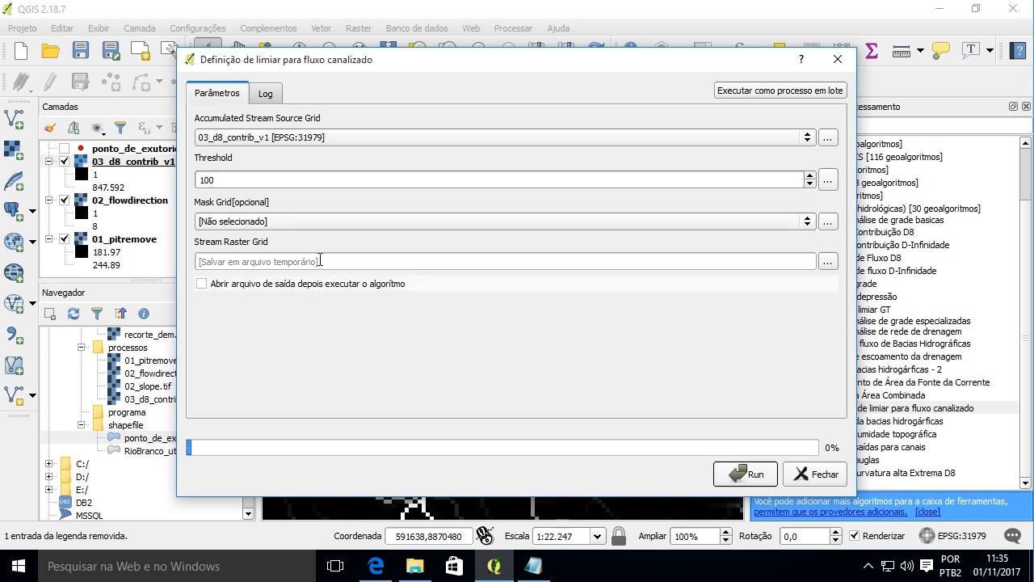
Set the Stream Raster Grid output to 04_stream_def_v1.tif in C:/taudem/processos and run the threshold tool.
{"action": "left_click", "coordinate": [828, 261]}
{"action": "left_click", "coordinate": [873, 291]}
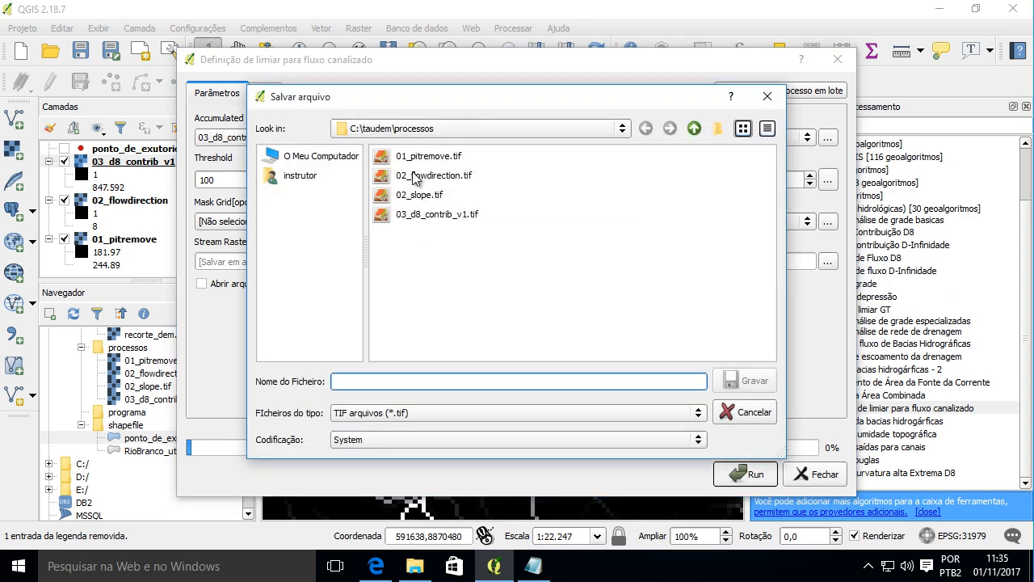
{"action": "left_click", "coordinate": [427, 215]}
{"action": "left_click", "coordinate": [341, 382]}
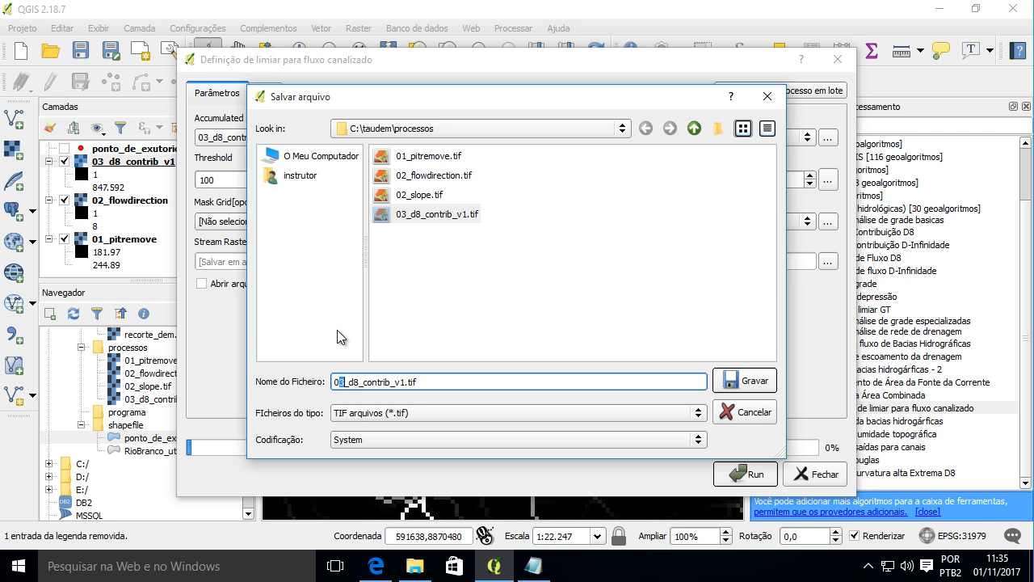
{"action": "type", "text": "4_"}
{"action": "type", "text": "stream"}
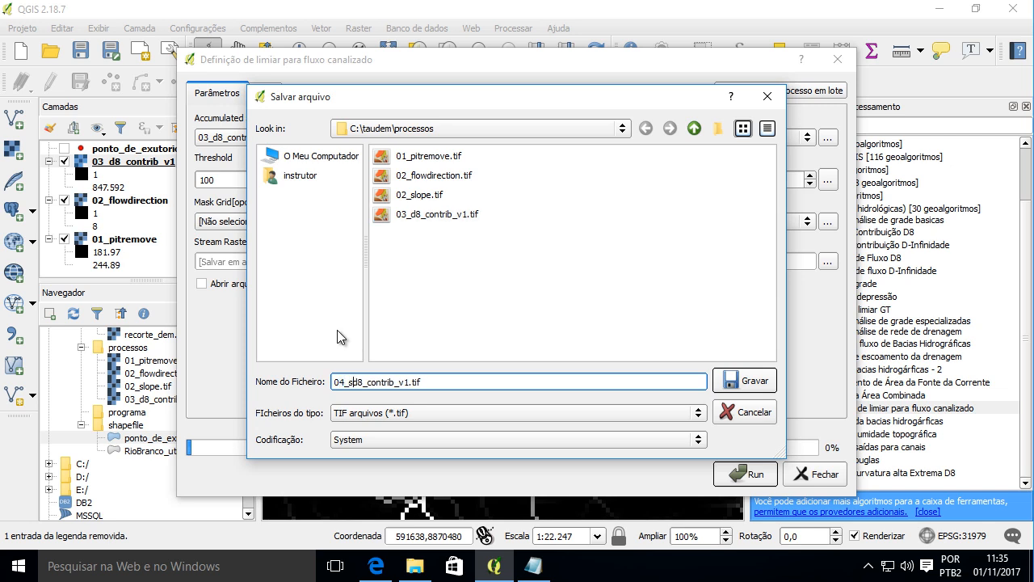
{"action": "type", "text": "_dev"}
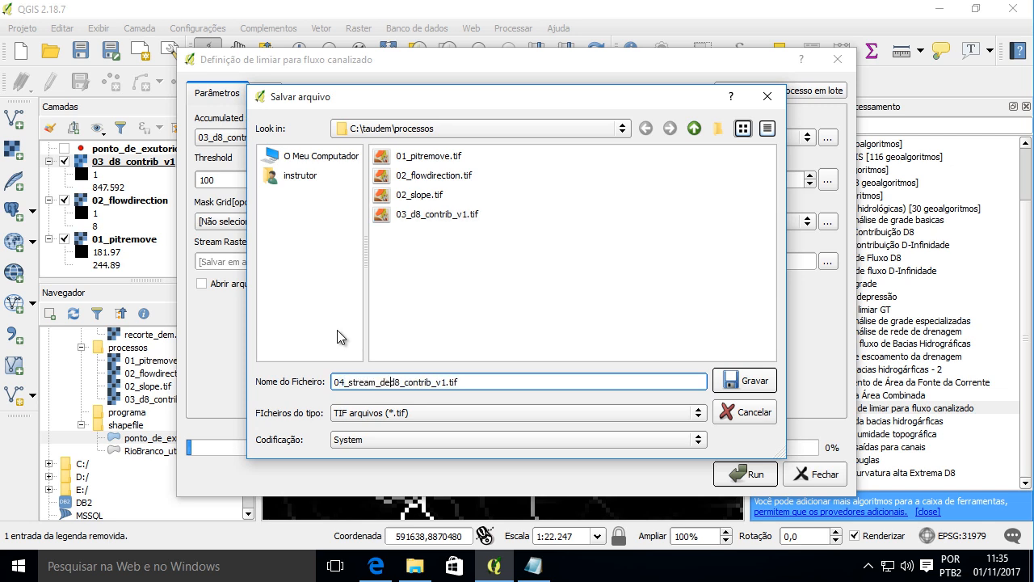
{"action": "key", "text": "BackSpace"}
{"action": "type", "text": "f_"}
{"action": "key", "text": "Delete"}
{"action": "key", "text": "Delete"}
{"action": "key", "text": "Delete"}
{"action": "key", "text": "Delete"}
{"action": "key", "text": "Delete"}
{"action": "key", "text": "Delete"}
{"action": "key", "text": "Delete"}
{"action": "key", "text": "Delete"}
{"action": "key", "text": "Delete"}
{"action": "key", "text": "Delete"}
{"action": "left_click", "coordinate": [749, 378]}
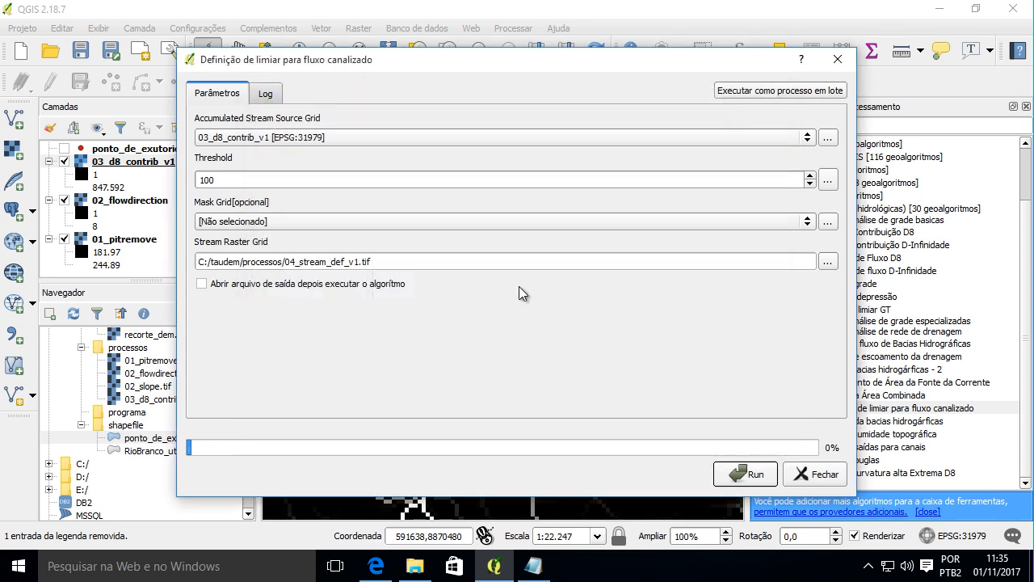
{"action": "left_click", "coordinate": [745, 473]}
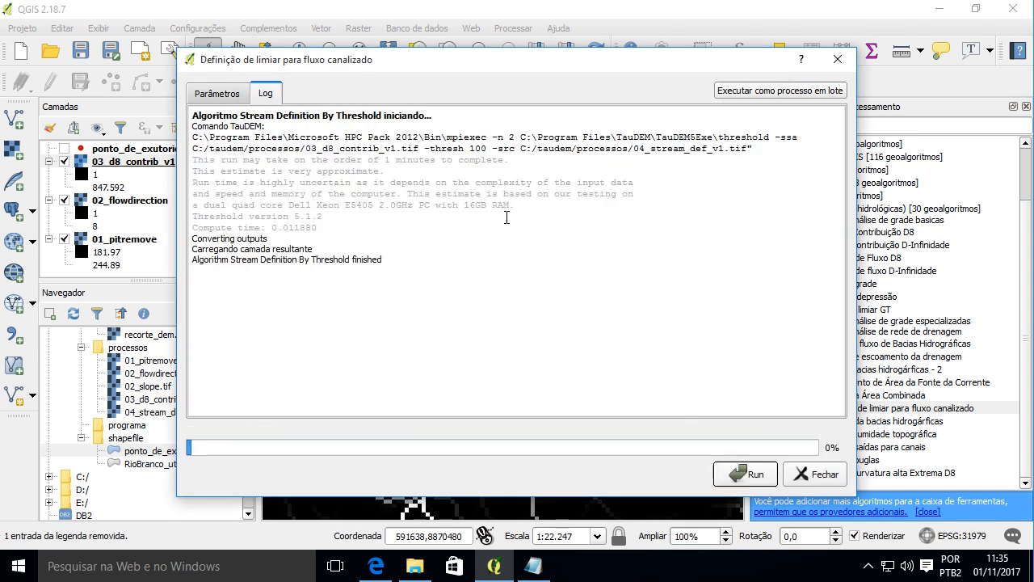
{"action": "left_click", "coordinate": [821, 474]}
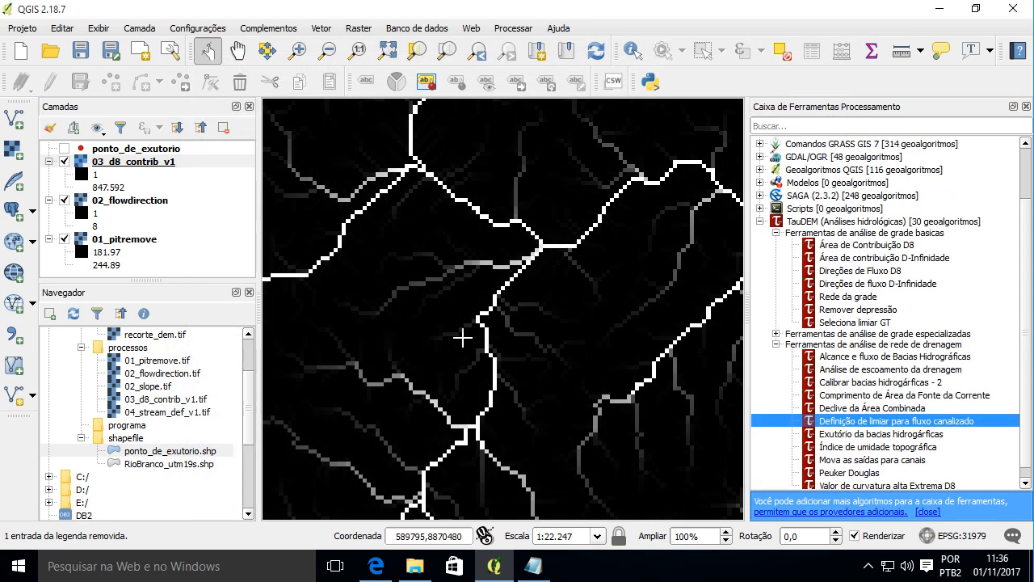
Load the 04_stream_def_v1.tif raster from the processos folder onto the map, above 03_d8_contrib_v1.
{"action": "scroll", "coordinate": [461, 334], "scroll_direction": "down", "scroll_amount": 2}
{"action": "scroll", "coordinate": [460, 338], "scroll_direction": "down", "scroll_amount": 1}
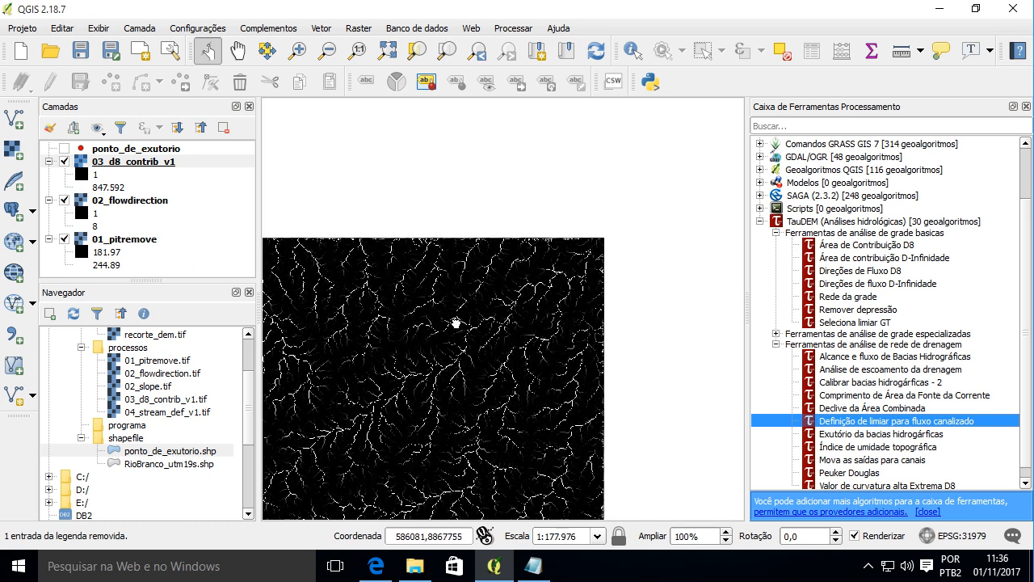
{"action": "left_click_drag", "start_coordinate": [432, 332], "coordinate": [455, 318]}
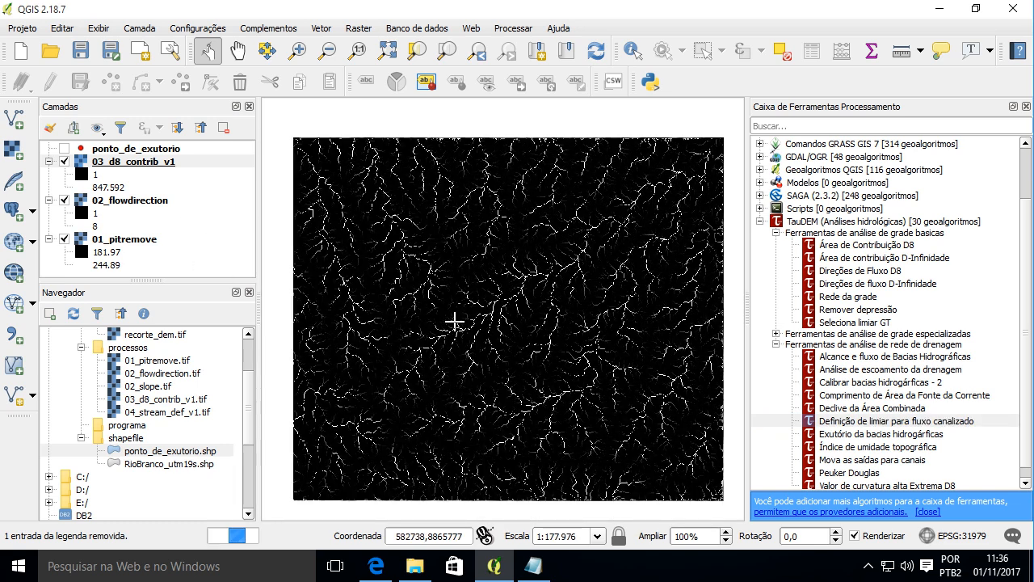
{"action": "left_click", "coordinate": [155, 411]}
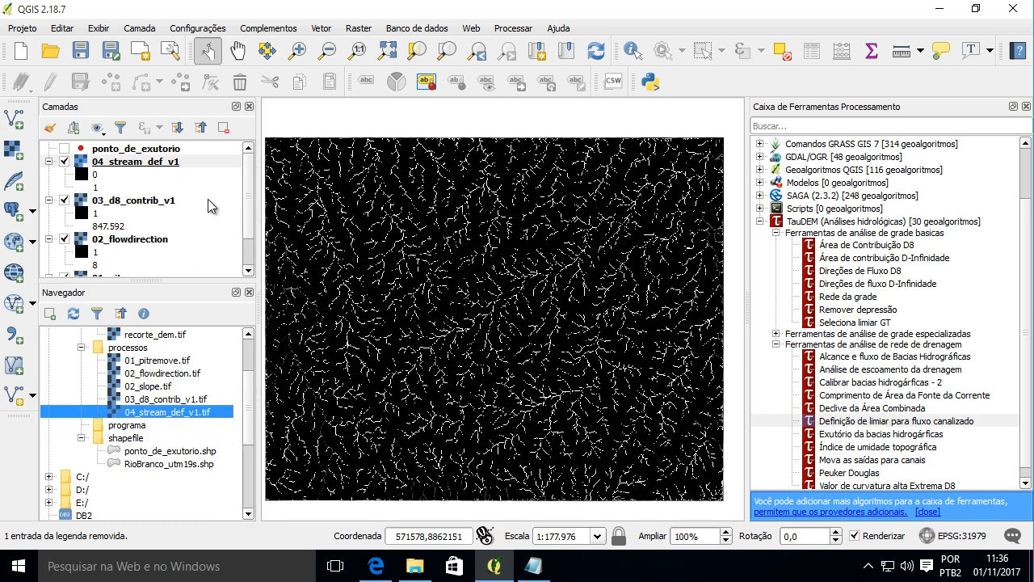
Examine the channels of the 04_stream_def_v1 raster at full extent and in closer detail, with that layer active.
{"action": "scroll", "coordinate": [487, 256], "scroll_direction": "up", "scroll_amount": 1}
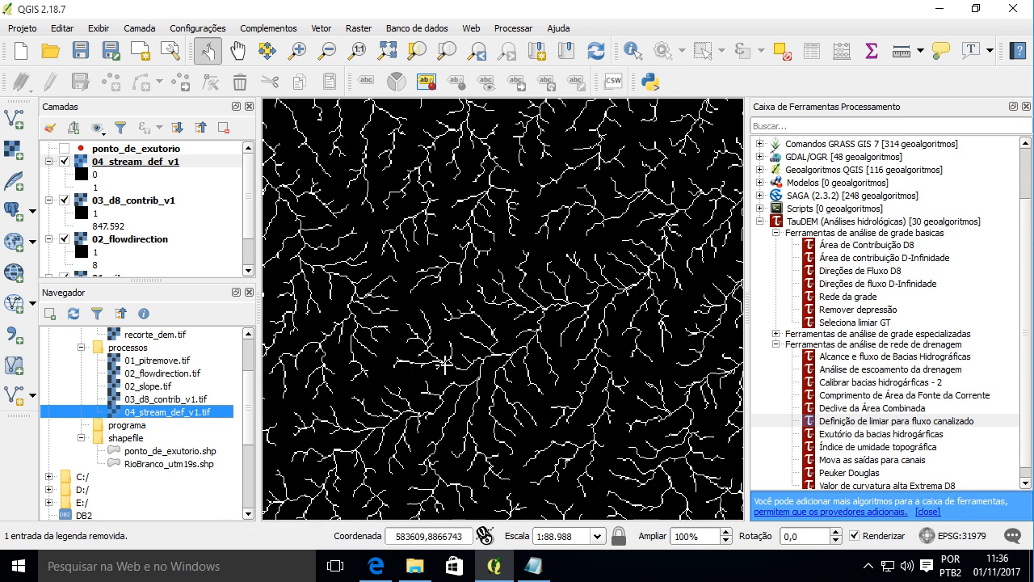
{"action": "scroll", "coordinate": [388, 311], "scroll_direction": "down", "scroll_amount": 1}
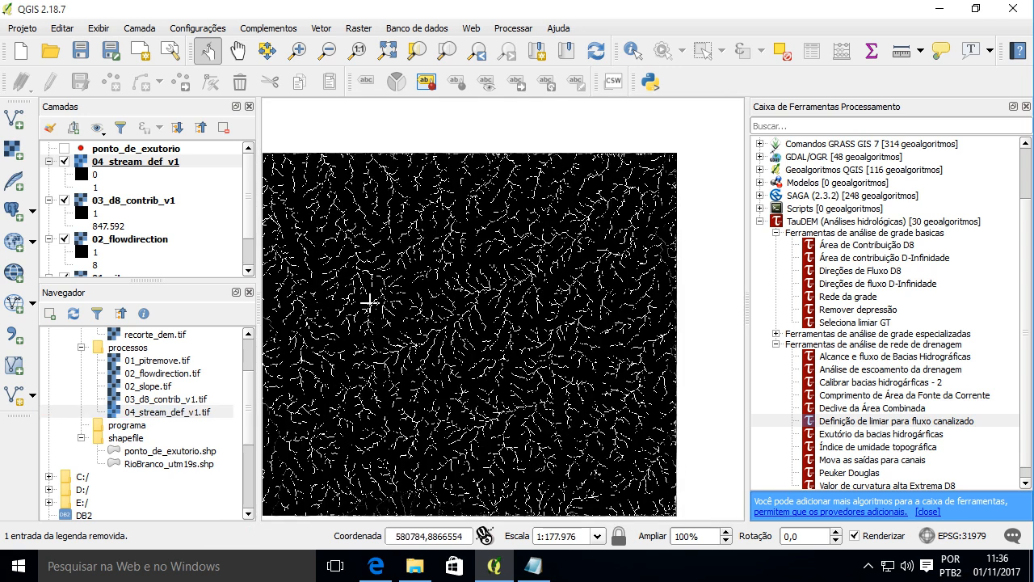
{"action": "left_click", "coordinate": [152, 165]}
{"action": "scroll", "coordinate": [491, 311], "scroll_direction": "down", "scroll_amount": 1}
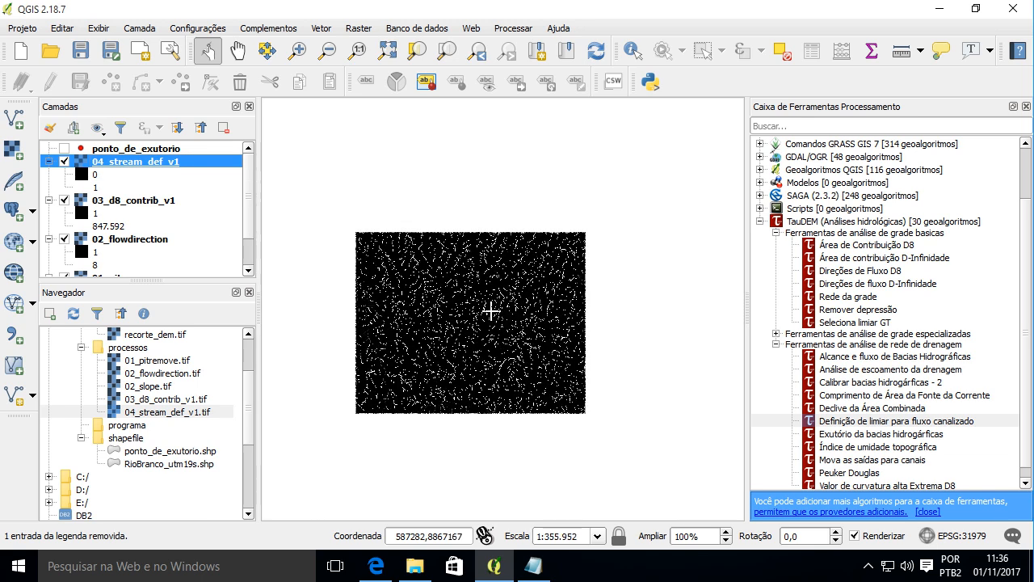
{"action": "scroll", "coordinate": [482, 314], "scroll_direction": "up", "scroll_amount": 2}
{"action": "scroll", "coordinate": [462, 332], "scroll_direction": "down", "scroll_amount": 1}
{"action": "scroll", "coordinate": [478, 312], "scroll_direction": "up", "scroll_amount": 2}
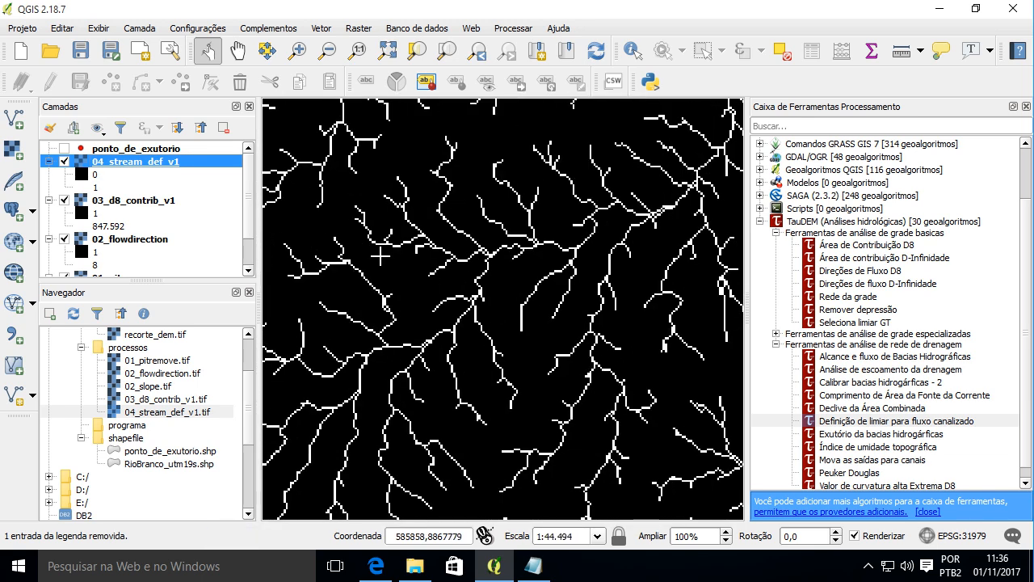
{"action": "left_click_drag", "start_coordinate": [433, 275], "coordinate": [575, 245]}
{"action": "scroll", "coordinate": [452, 295], "scroll_direction": "down", "scroll_amount": 1}
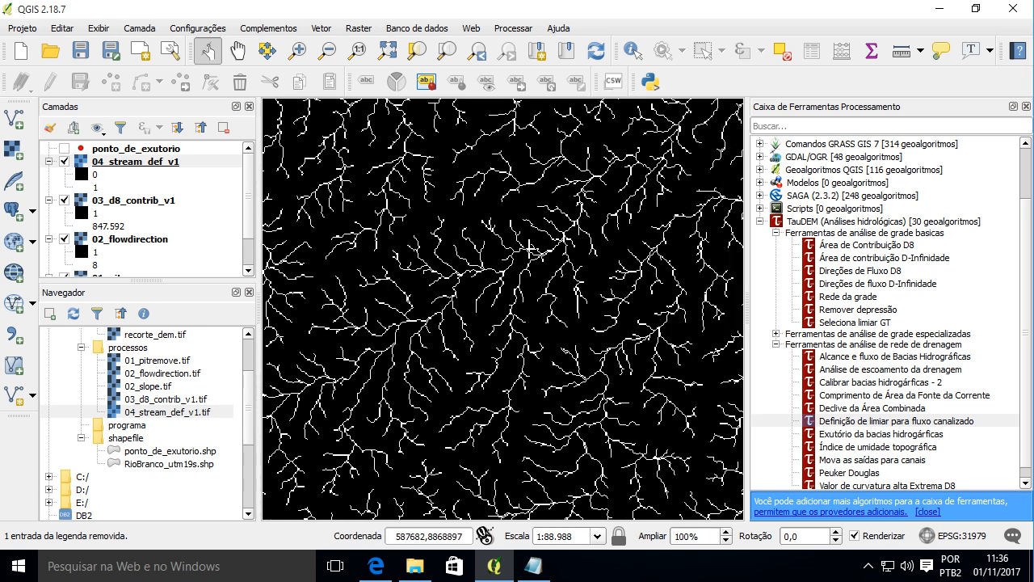
{"action": "scroll", "coordinate": [528, 251], "scroll_direction": "down", "scroll_amount": 1}
Show the ponto_de_exutorio layer again and examine the point against the 04_stream_def_v1 stream cells.
{"action": "left_click", "coordinate": [64, 149]}
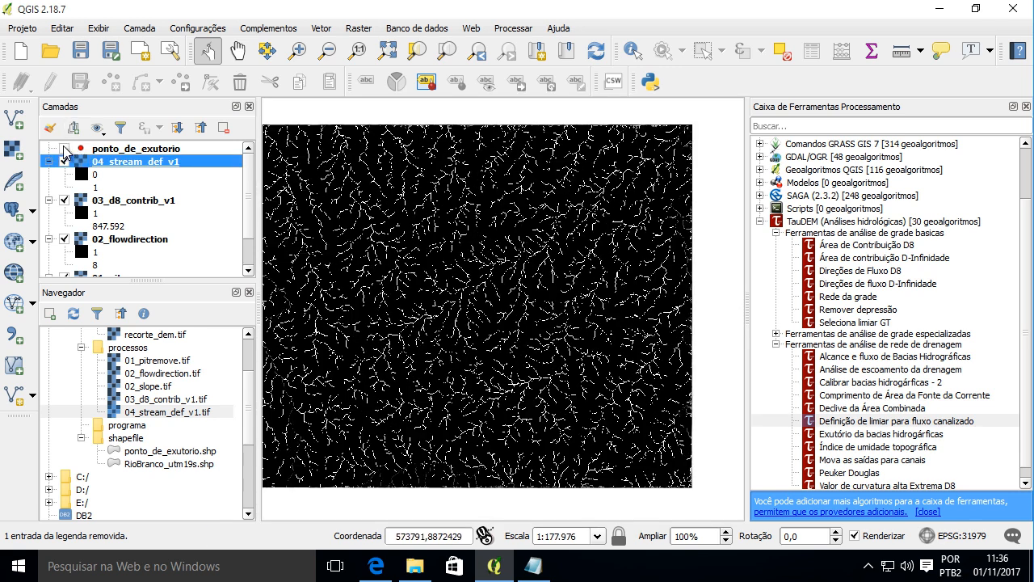
{"action": "scroll", "coordinate": [538, 206], "scroll_direction": "up", "scroll_amount": 5}
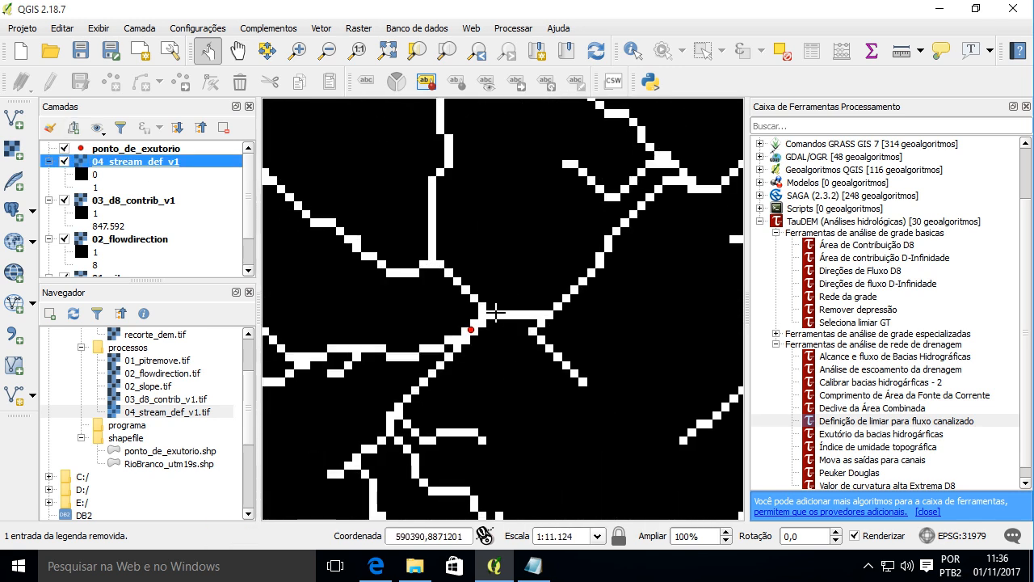
Compare the outlet point's position with the nearby stream junction and the surrounding 04_stream_def_v1 network at close and wide scales.
{"action": "left_click_drag", "start_coordinate": [456, 353], "coordinate": [561, 289]}
{"action": "scroll", "coordinate": [560, 285], "scroll_direction": "down", "scroll_amount": 2}
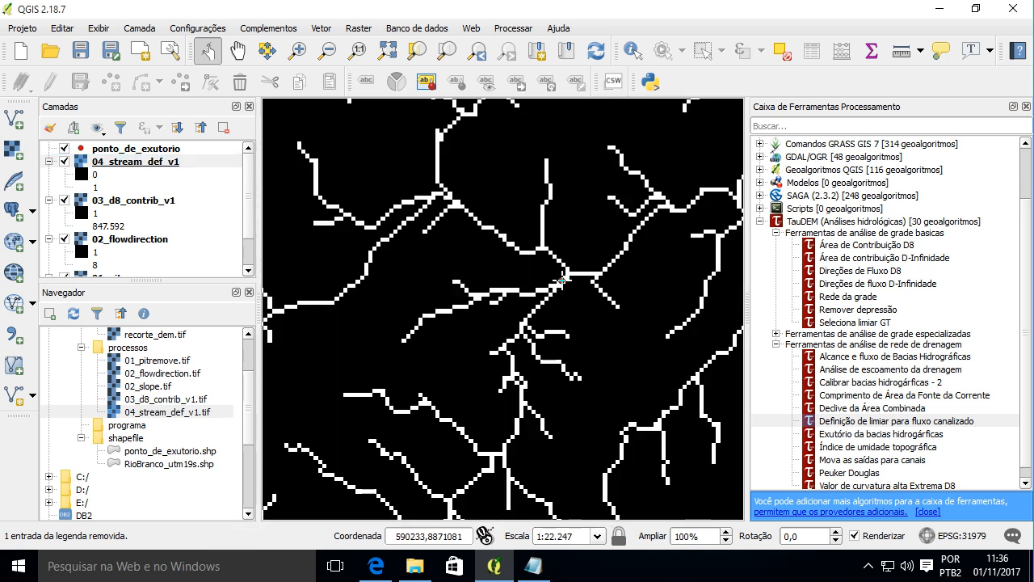
{"action": "scroll", "coordinate": [559, 276], "scroll_direction": "up", "scroll_amount": 2}
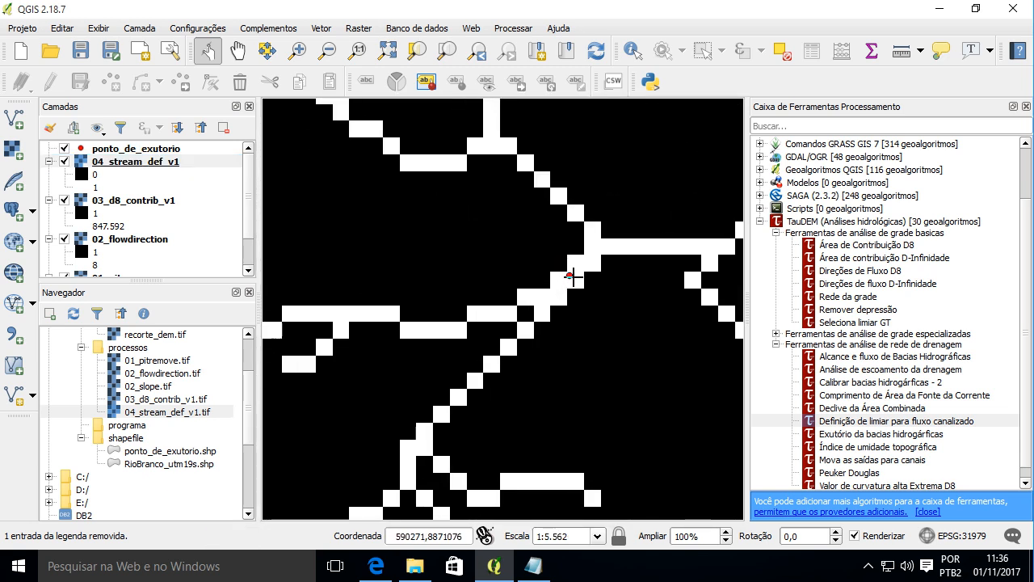
{"action": "scroll", "coordinate": [563, 250], "scroll_direction": "down", "scroll_amount": 2}
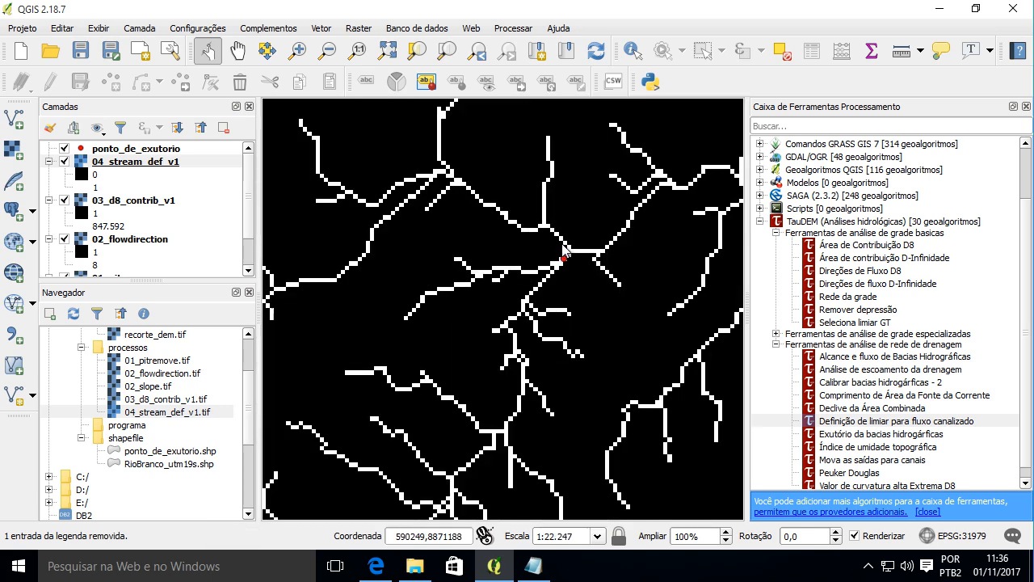
{"action": "scroll", "coordinate": [359, 321], "scroll_direction": "down", "scroll_amount": 2}
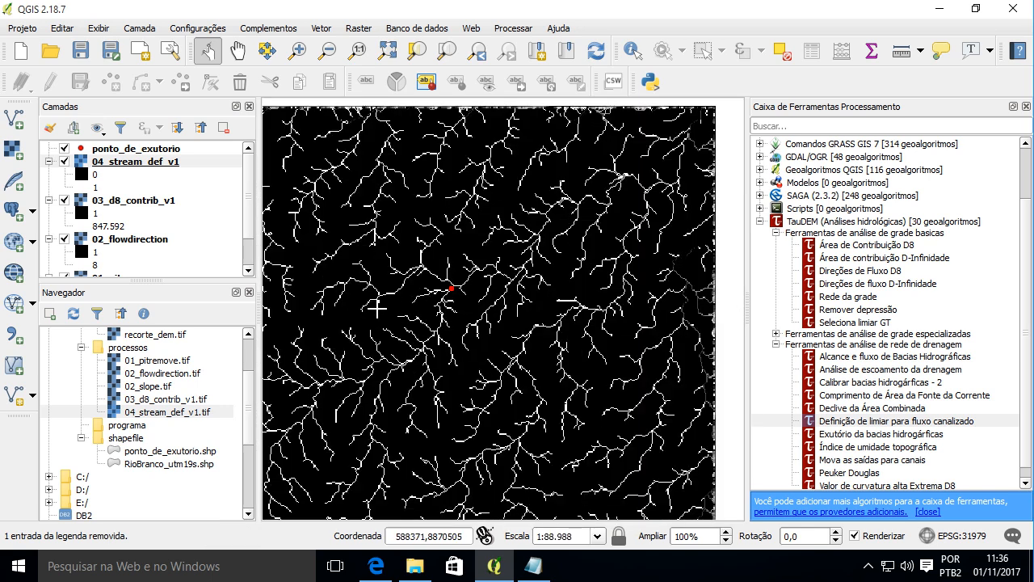
Load Mapeamento_Sub_bacia.tif from the imagem folder onto the map, below ponto_de_exutorio and above 04_stream_def_v1.
{"action": "scroll", "coordinate": [167, 369], "scroll_direction": "up", "scroll_amount": 2}
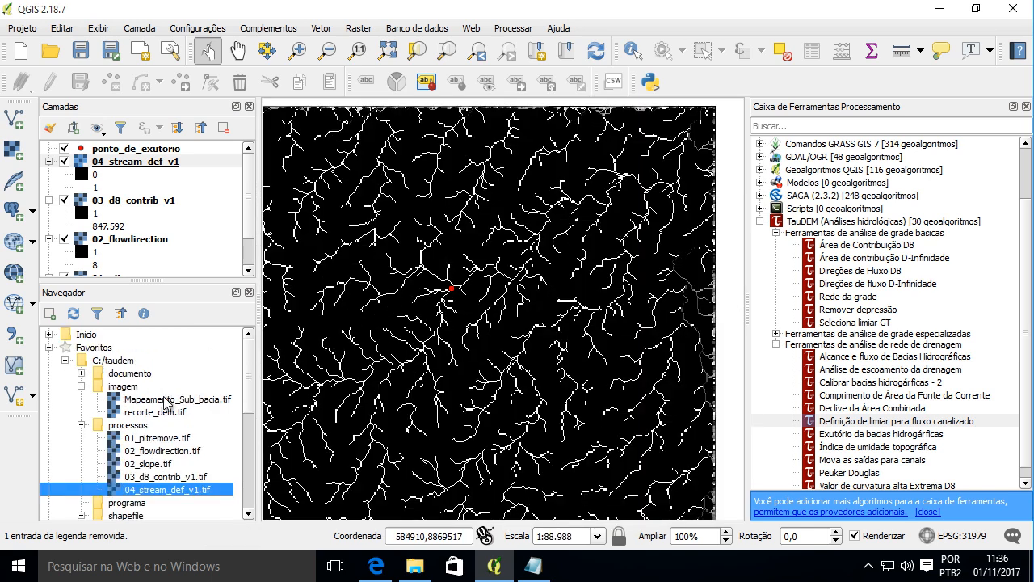
{"action": "left_click", "coordinate": [166, 403]}
{"action": "double_click", "coordinate": [167, 403]}
{"action": "scroll", "coordinate": [446, 278], "scroll_direction": "up", "scroll_amount": 3}
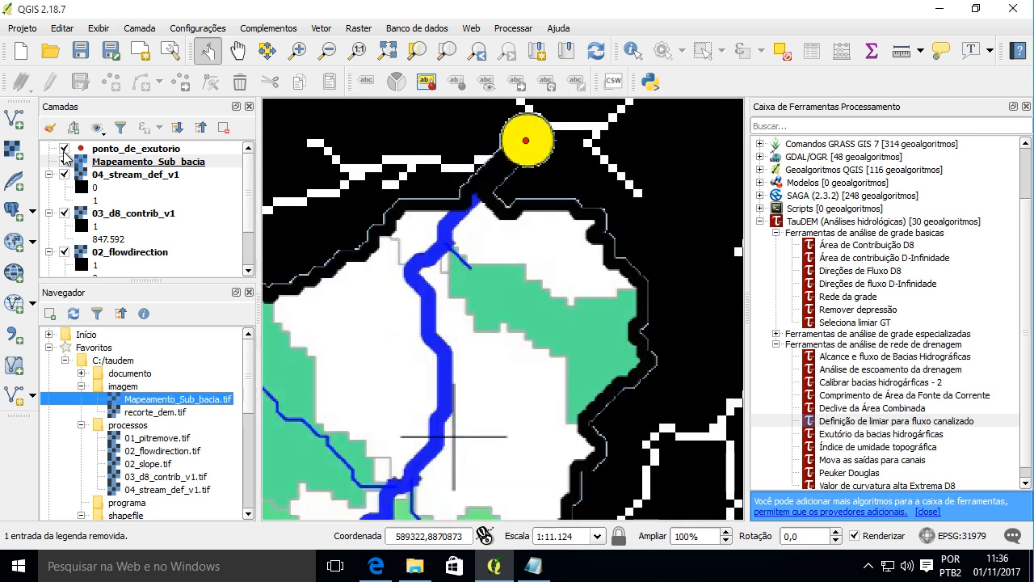
Toggle the Mapeamento_Sub_bacia layer's visibility to compare its main channel and outlet with the stream cells, leaving the layer hidden.
{"action": "left_click", "coordinate": [65, 161]}
{"action": "left_click", "coordinate": [66, 161]}
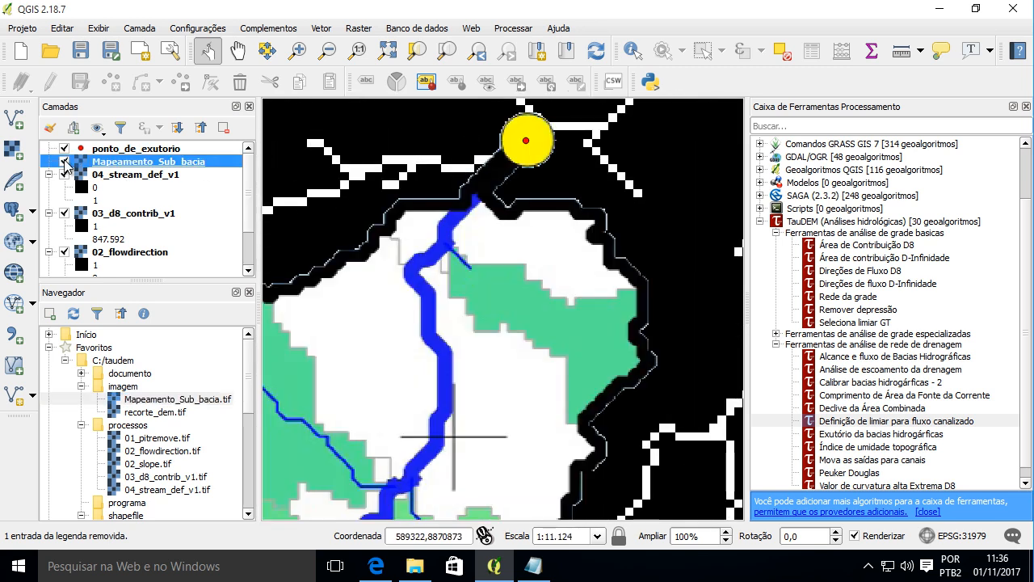
{"action": "left_click", "coordinate": [65, 162]}
{"action": "left_click", "coordinate": [65, 161]}
{"action": "left_click", "coordinate": [66, 162]}
{"action": "left_click", "coordinate": [66, 161]}
{"action": "left_click", "coordinate": [66, 162]}
{"action": "left_click", "coordinate": [65, 161]}
{"action": "left_click", "coordinate": [65, 162]}
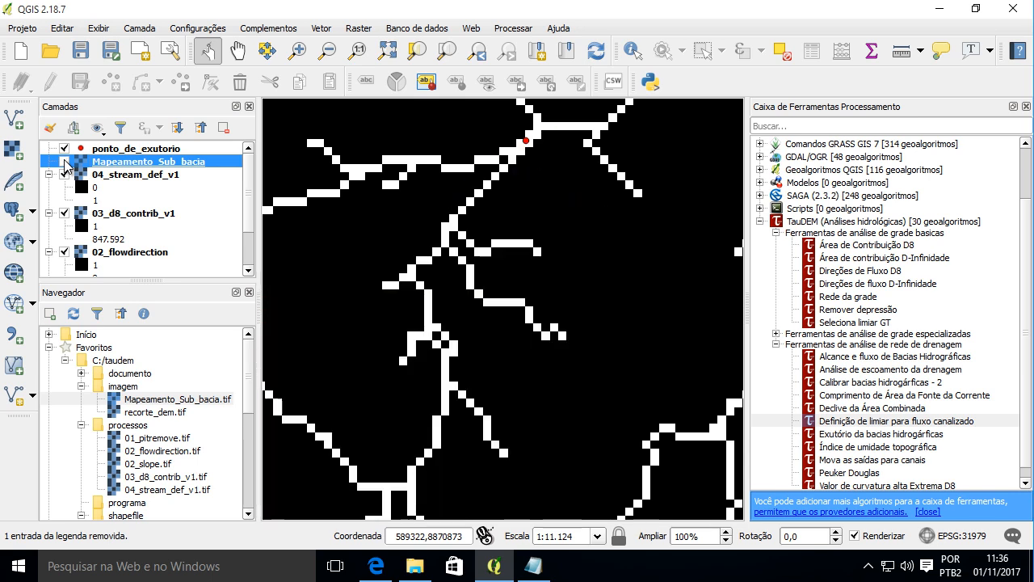
Examine the wider stream network southwest of the outlet and show Mapeamento_Sub_bacia over it for comparison.
{"action": "scroll", "coordinate": [436, 313], "scroll_direction": "down", "scroll_amount": 2}
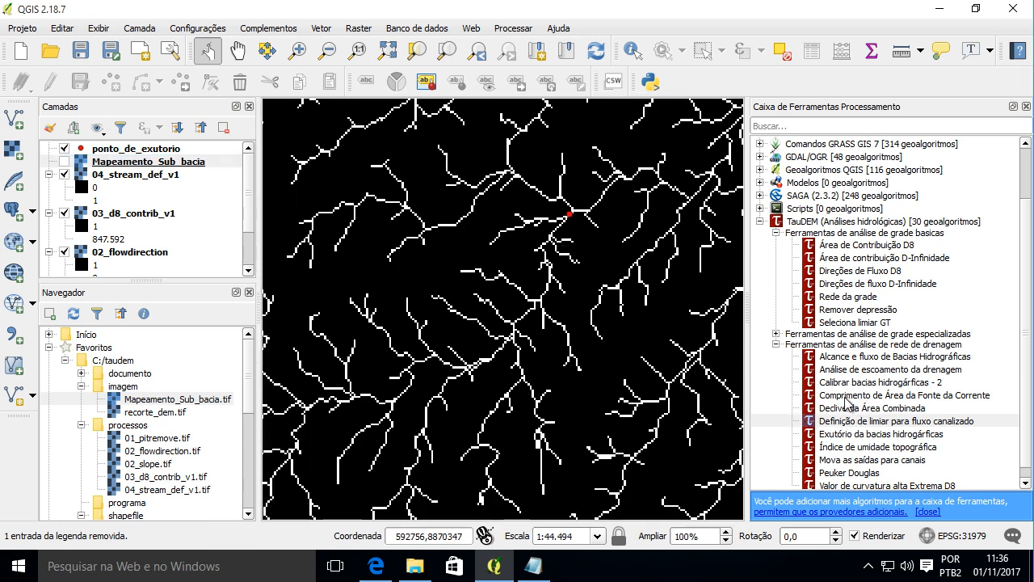
{"action": "scroll", "coordinate": [547, 272], "scroll_direction": "down", "scroll_amount": 1}
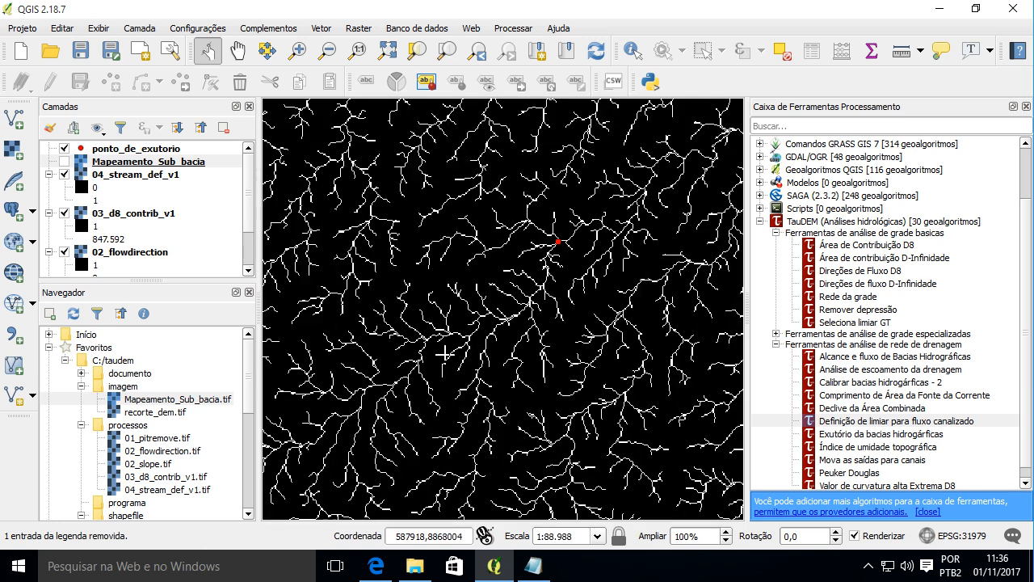
{"action": "left_click_drag", "start_coordinate": [452, 315], "coordinate": [502, 244]}
{"action": "left_click_drag", "start_coordinate": [421, 326], "coordinate": [569, 258]}
{"action": "left_click_drag", "start_coordinate": [484, 333], "coordinate": [533, 287]}
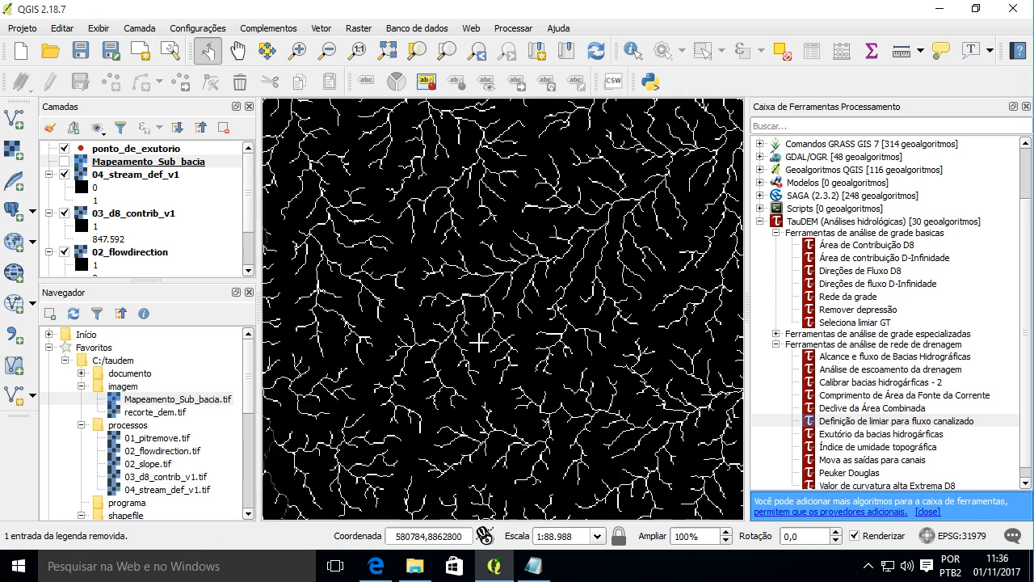
{"action": "left_click", "coordinate": [65, 161]}
{"action": "left_click", "coordinate": [65, 161]}
{"action": "left_click", "coordinate": [66, 161]}
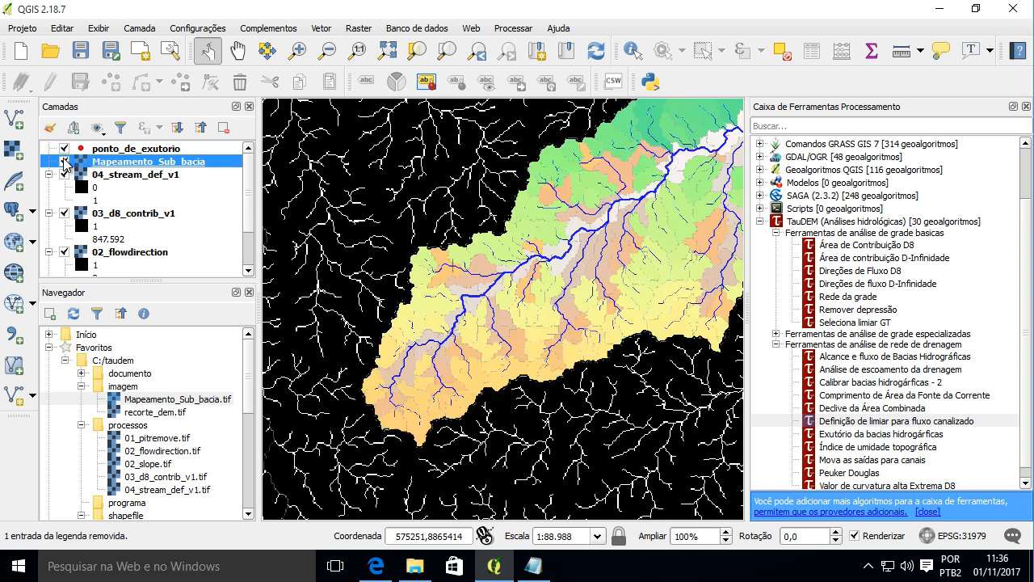
Compare the tributaries near the basin's southern boundary with the stream cells by repeatedly hiding and showing Mapeamento_Sub_bacia.
{"action": "scroll", "coordinate": [402, 309], "scroll_direction": "up", "scroll_amount": 2}
{"action": "left_click_drag", "start_coordinate": [450, 163], "coordinate": [437, 420]}
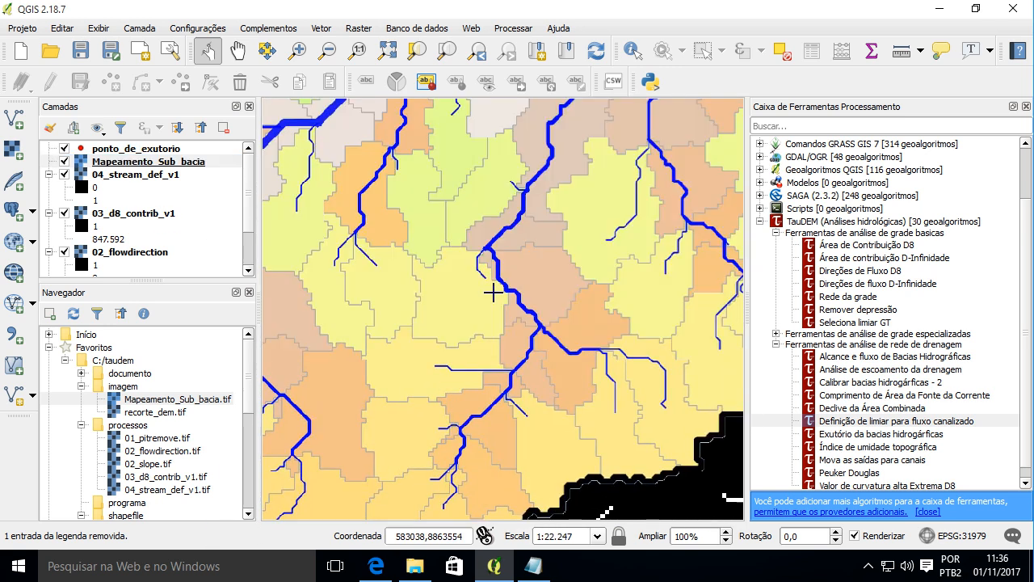
{"action": "left_click_drag", "start_coordinate": [494, 156], "coordinate": [438, 286]}
{"action": "left_click_drag", "start_coordinate": [498, 376], "coordinate": [379, 335]}
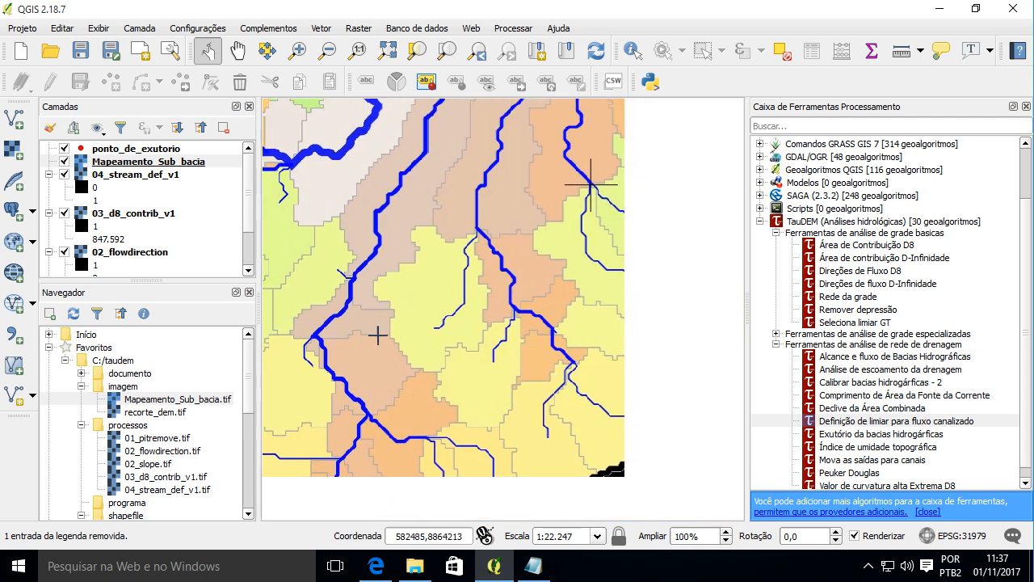
{"action": "left_click_drag", "start_coordinate": [569, 376], "coordinate": [400, 374]}
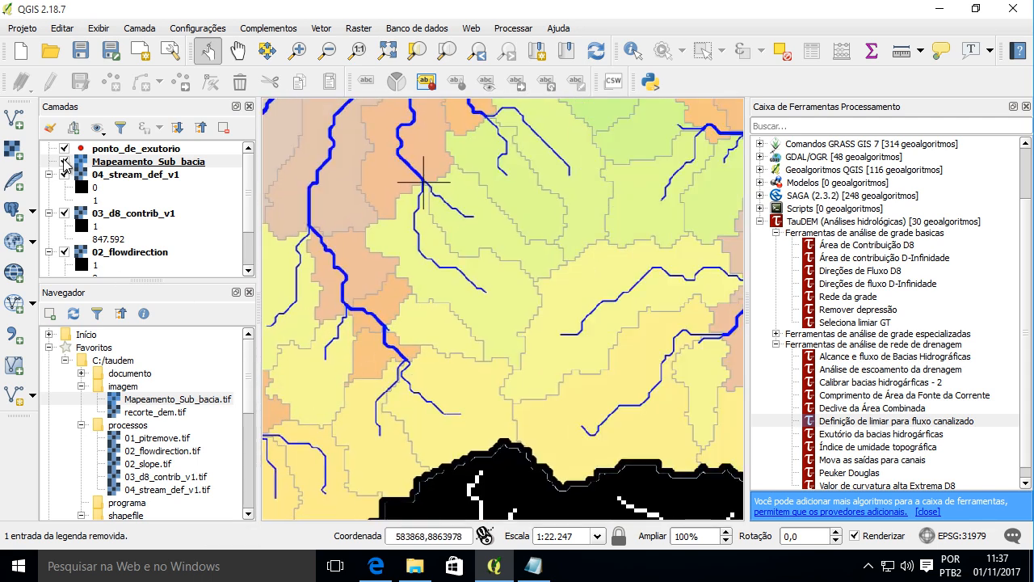
{"action": "left_click", "coordinate": [65, 161]}
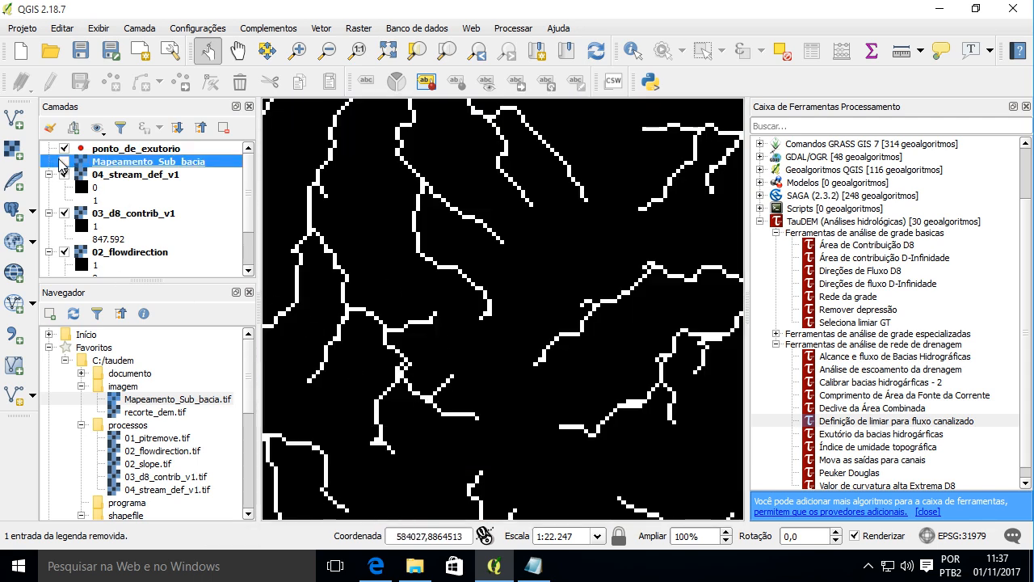
{"action": "left_click", "coordinate": [65, 161]}
{"action": "left_click", "coordinate": [64, 162]}
{"action": "left_click", "coordinate": [65, 161]}
{"action": "left_click", "coordinate": [65, 161]}
{"action": "left_click", "coordinate": [65, 162]}
{"action": "left_click", "coordinate": [64, 161]}
{"action": "left_click", "coordinate": [65, 162]}
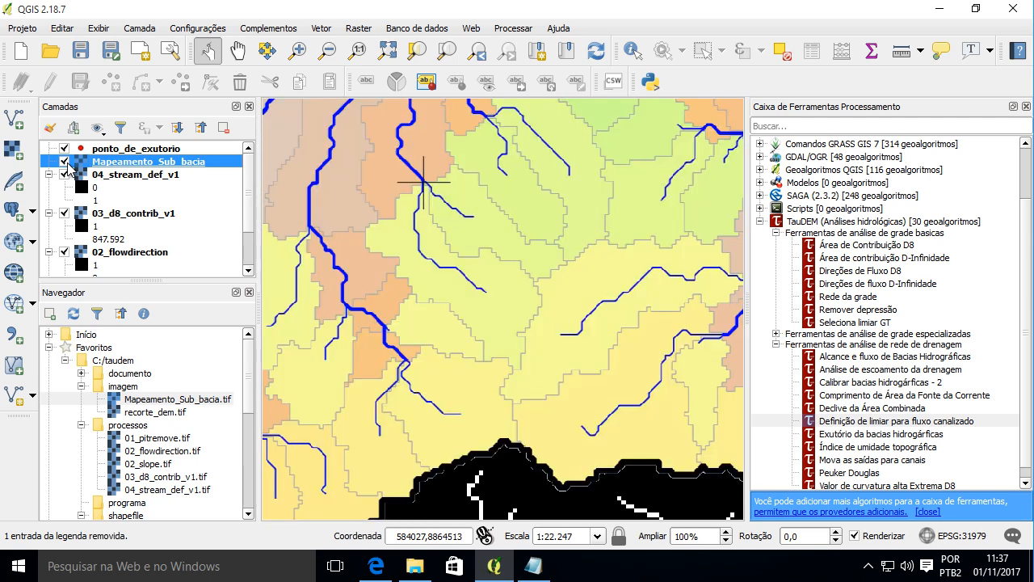
{"action": "left_click", "coordinate": [65, 161]}
{"action": "left_click", "coordinate": [64, 162]}
Remove the Mapeamento_Sub_bacia layer from the project.
{"action": "scroll", "coordinate": [448, 246], "scroll_direction": "down", "scroll_amount": 3}
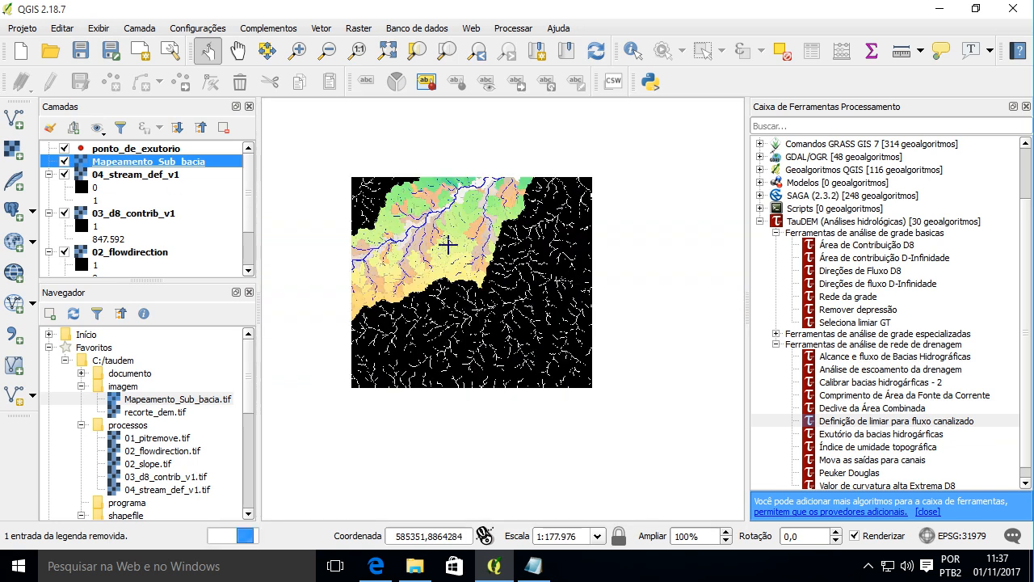
{"action": "left_click", "coordinate": [224, 131]}
{"action": "scroll", "coordinate": [538, 226], "scroll_direction": "up", "scroll_amount": 1}
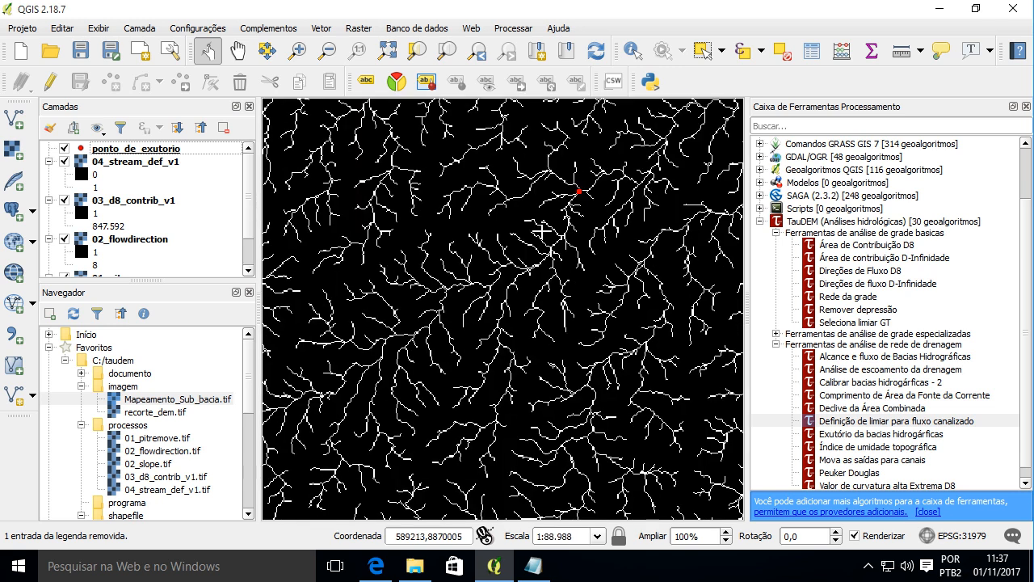
Examine the channels of 04_stream_def_v1 upstream of the outlet point, following the network southwest and back.
{"action": "scroll", "coordinate": [541, 232], "scroll_direction": "up", "scroll_amount": 1}
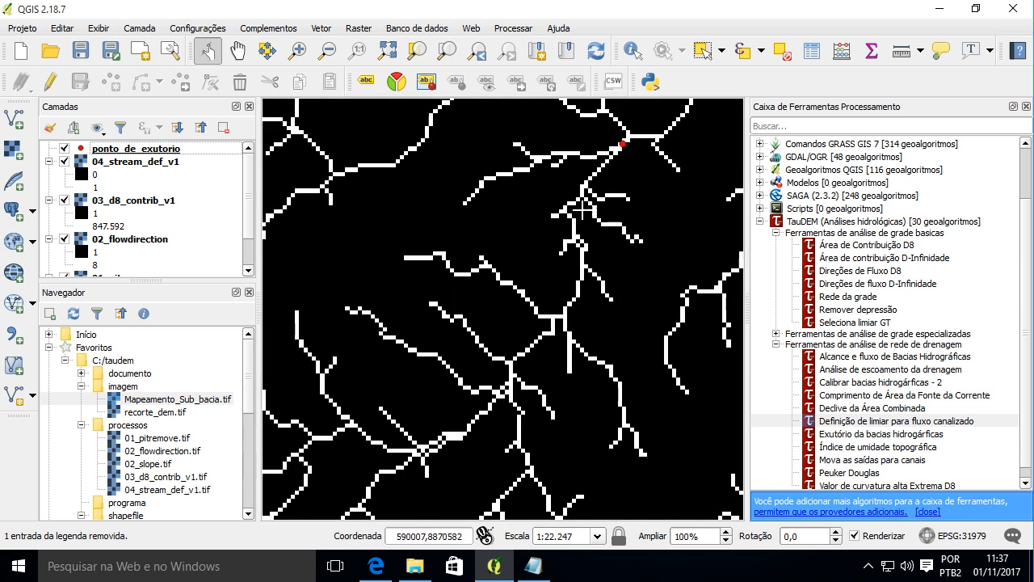
{"action": "scroll", "coordinate": [517, 248], "scroll_direction": "up", "scroll_amount": 1}
{"action": "scroll", "coordinate": [515, 249], "scroll_direction": "down", "scroll_amount": 2}
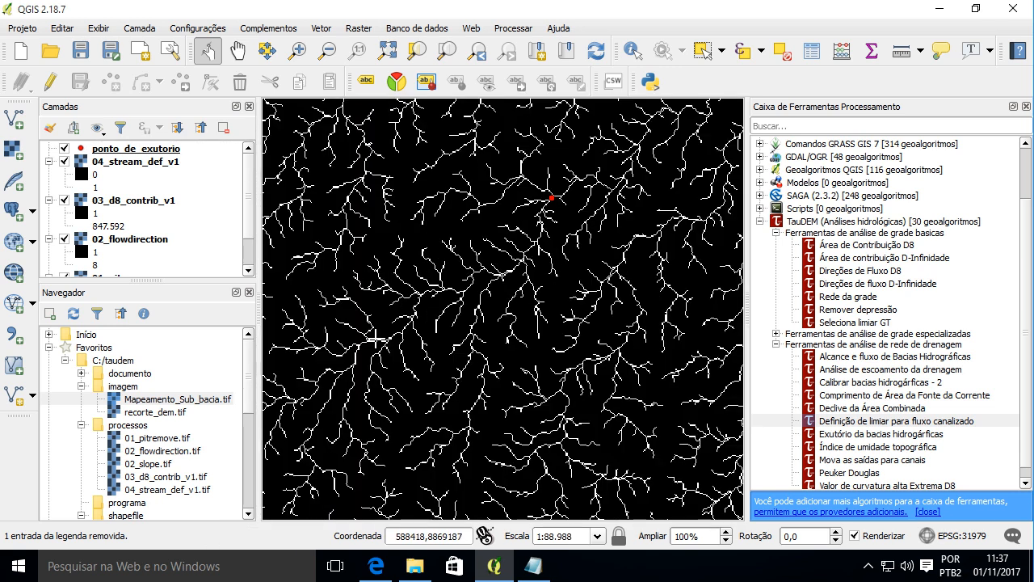
{"action": "left_click_drag", "start_coordinate": [413, 299], "coordinate": [448, 267]}
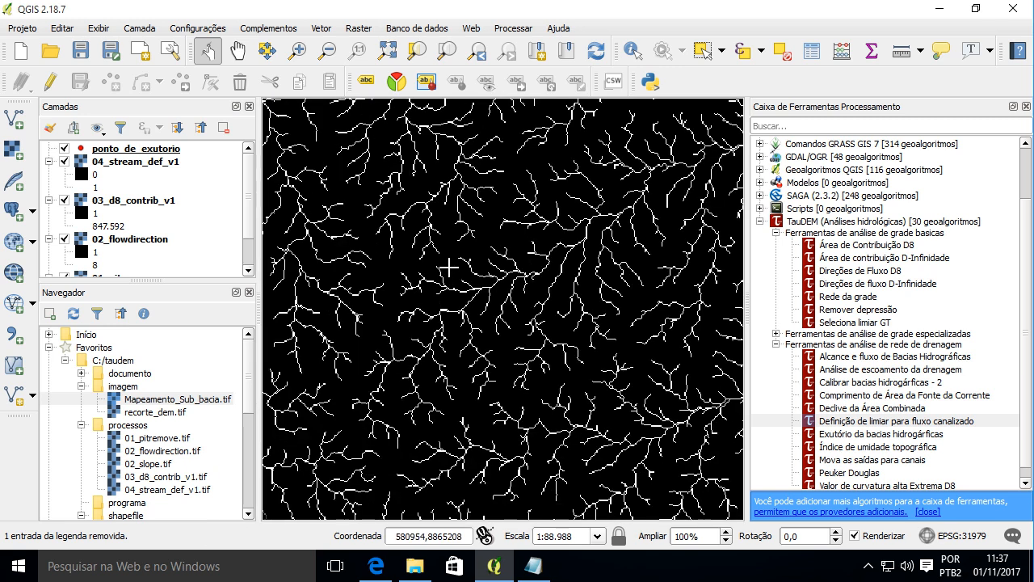
{"action": "left_click_drag", "start_coordinate": [644, 243], "coordinate": [374, 442]}
{"action": "left_click_drag", "start_coordinate": [507, 315], "coordinate": [456, 370]}
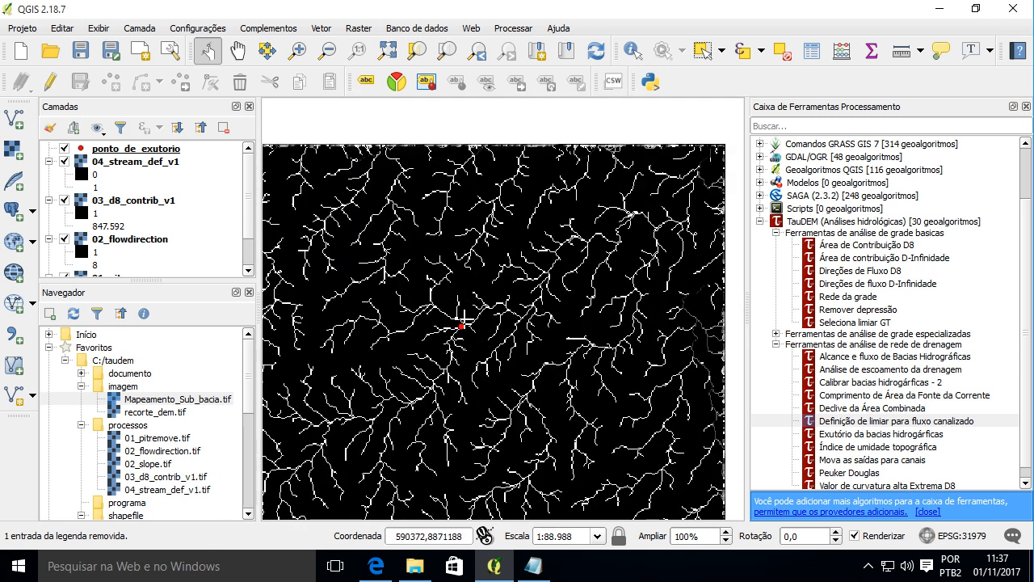
Inspect the stream cell under the outlet point closely and examine the neighbouring channels that join around it.
{"action": "scroll", "coordinate": [461, 327], "scroll_direction": "up", "scroll_amount": 4}
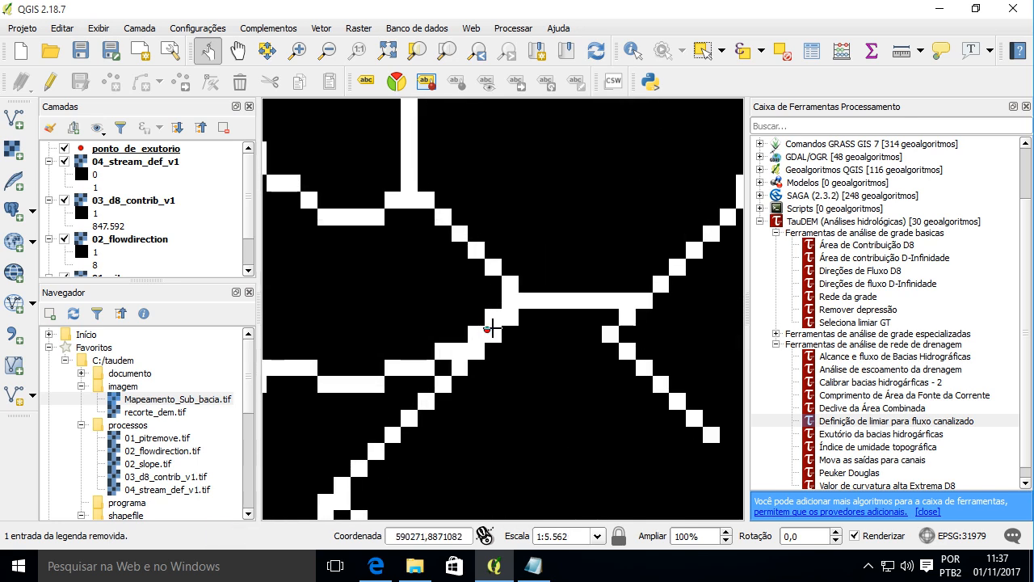
{"action": "scroll", "coordinate": [492, 327], "scroll_direction": "down", "scroll_amount": 2}
{"action": "scroll", "coordinate": [491, 327], "scroll_direction": "up", "scroll_amount": 2}
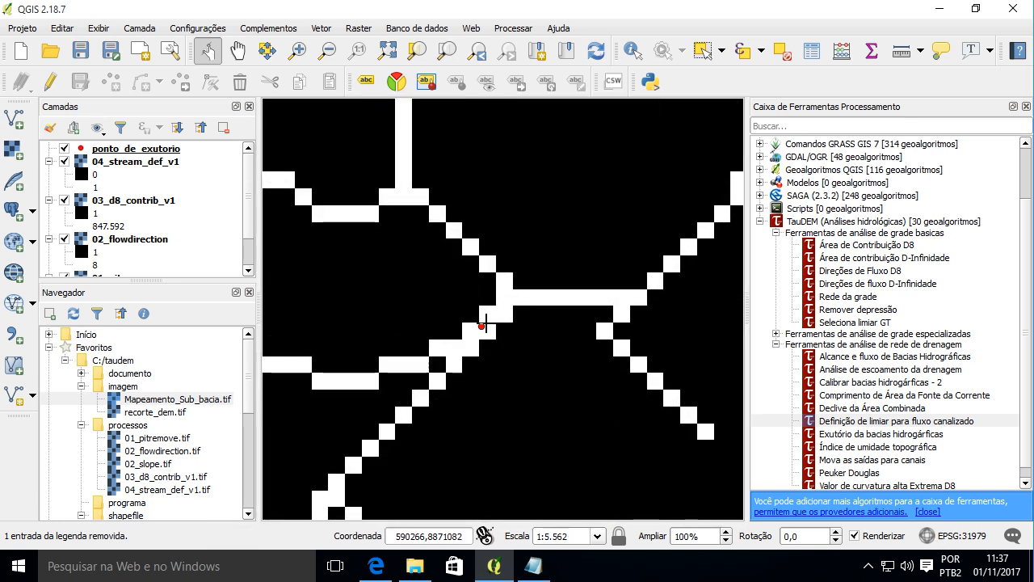
{"action": "scroll", "coordinate": [487, 327], "scroll_direction": "down", "scroll_amount": 2}
{"action": "left_click_drag", "start_coordinate": [498, 329], "coordinate": [550, 272]}
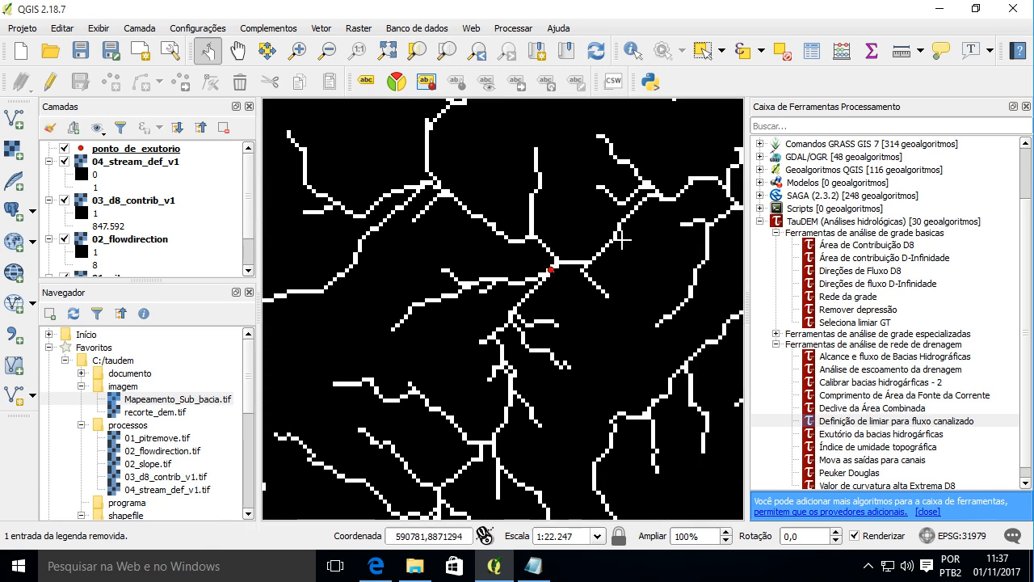
{"action": "scroll", "coordinate": [579, 288], "scroll_direction": "down", "scroll_amount": 2}
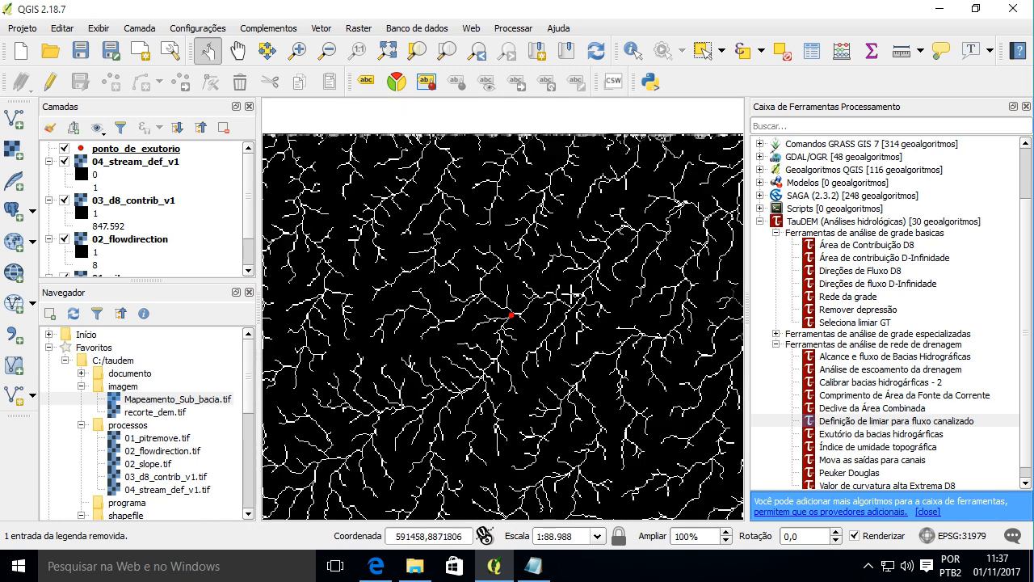
{"action": "scroll", "coordinate": [576, 305], "scroll_direction": "up", "scroll_amount": 1}
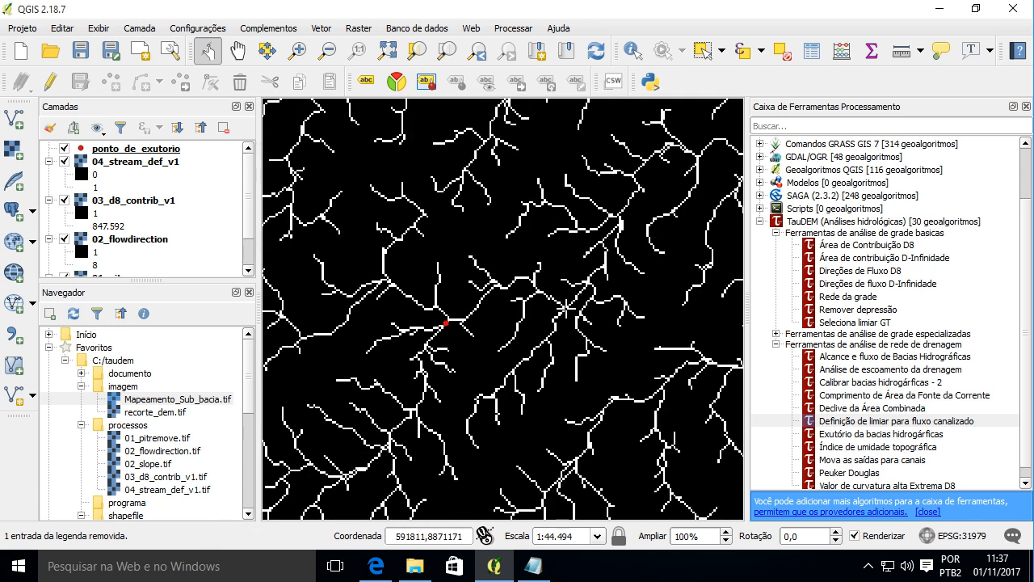
{"action": "scroll", "coordinate": [567, 307], "scroll_direction": "down", "scroll_amount": 1}
{"action": "scroll", "coordinate": [582, 286], "scroll_direction": "up", "scroll_amount": 1}
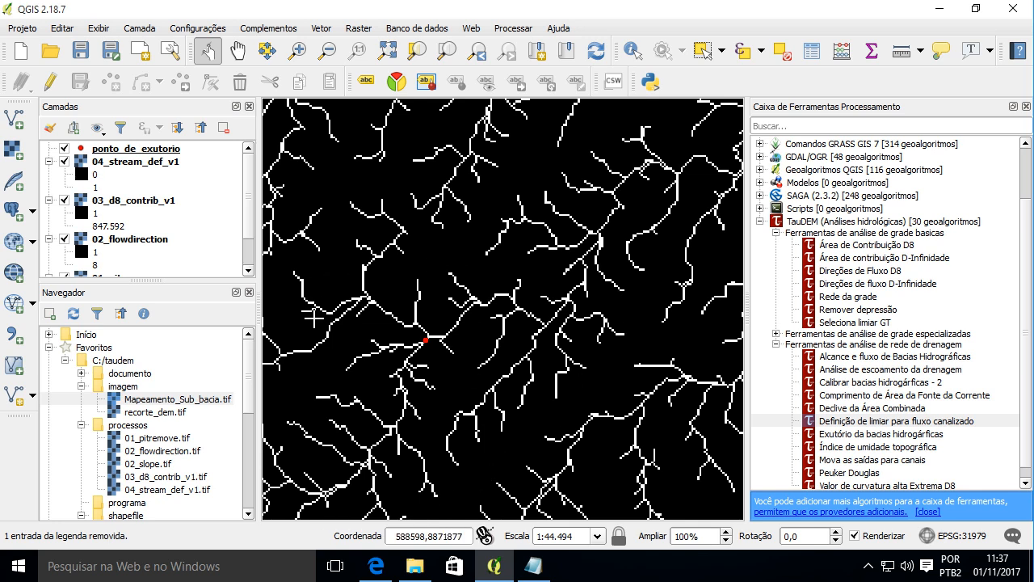
{"action": "left_click_drag", "start_coordinate": [314, 319], "coordinate": [503, 253]}
{"action": "scroll", "coordinate": [499, 218], "scroll_direction": "down", "scroll_amount": 1}
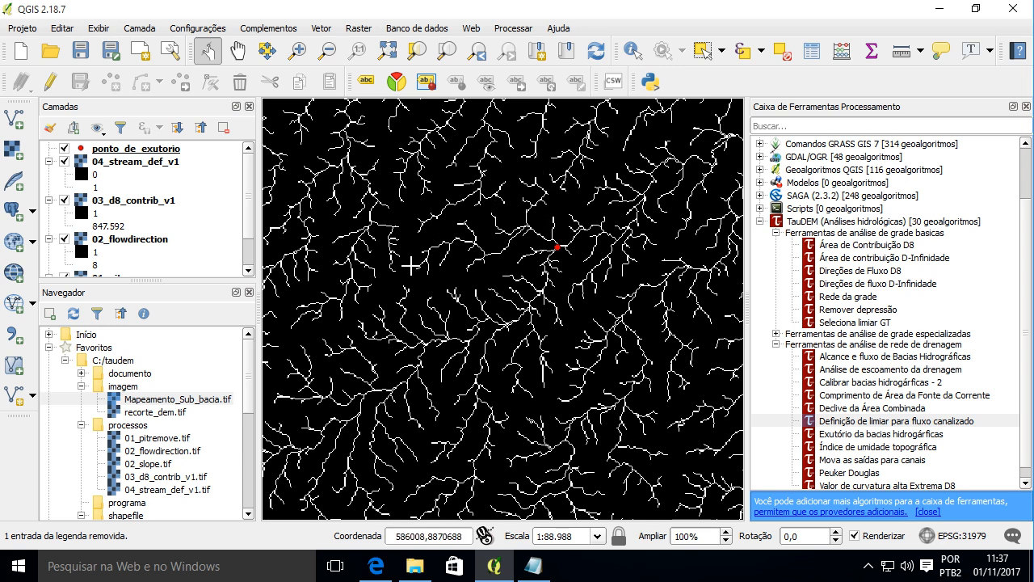
{"action": "scroll", "coordinate": [558, 247], "scroll_direction": "up", "scroll_amount": 5}
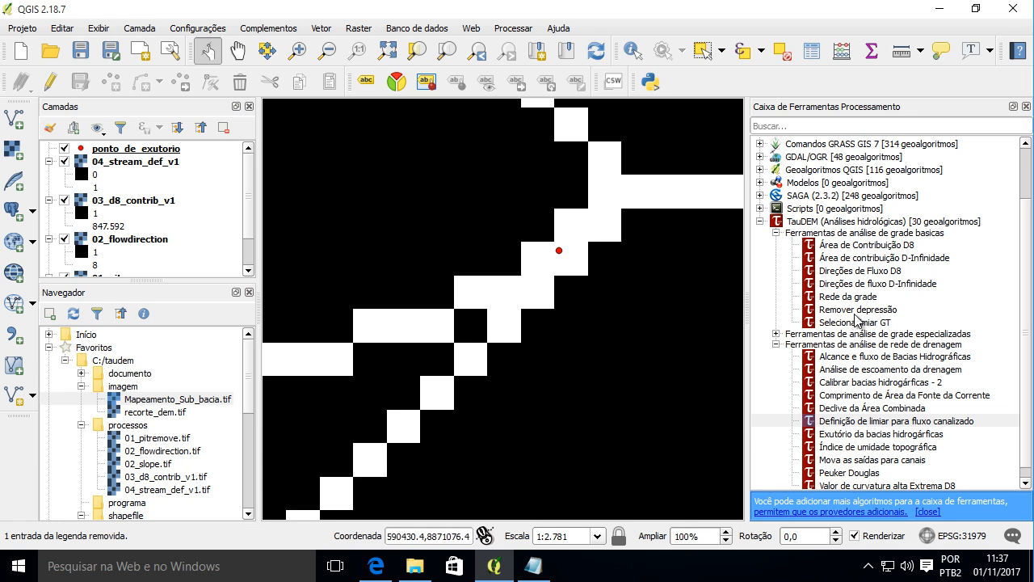
Collapse the TauDEM drainage-network analysis tools and select the Área de Contribuição D8 tool among the basic grid tools.
{"action": "left_click", "coordinate": [776, 344]}
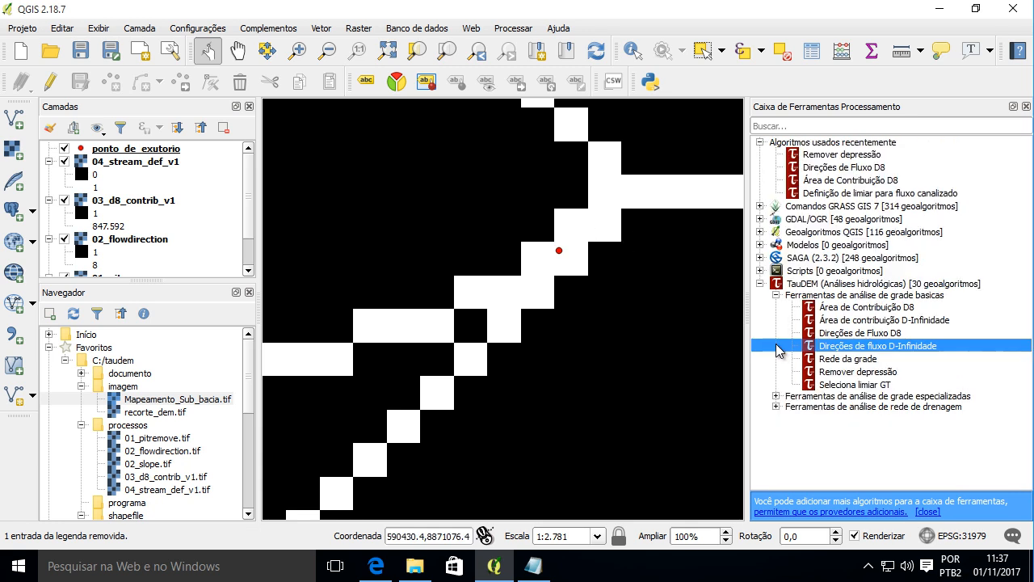
{"action": "left_click", "coordinate": [849, 321]}
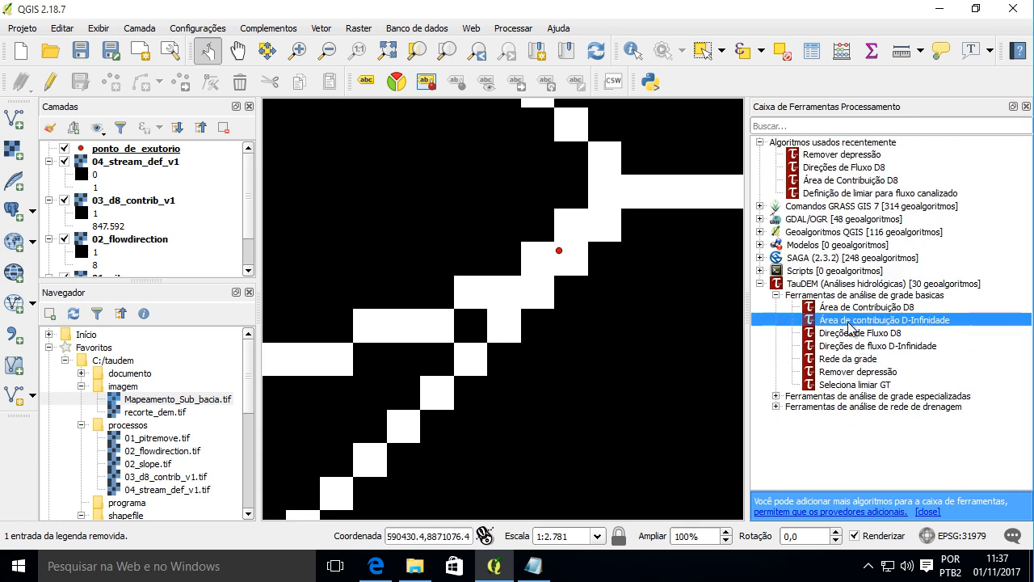
{"action": "left_click", "coordinate": [846, 309]}
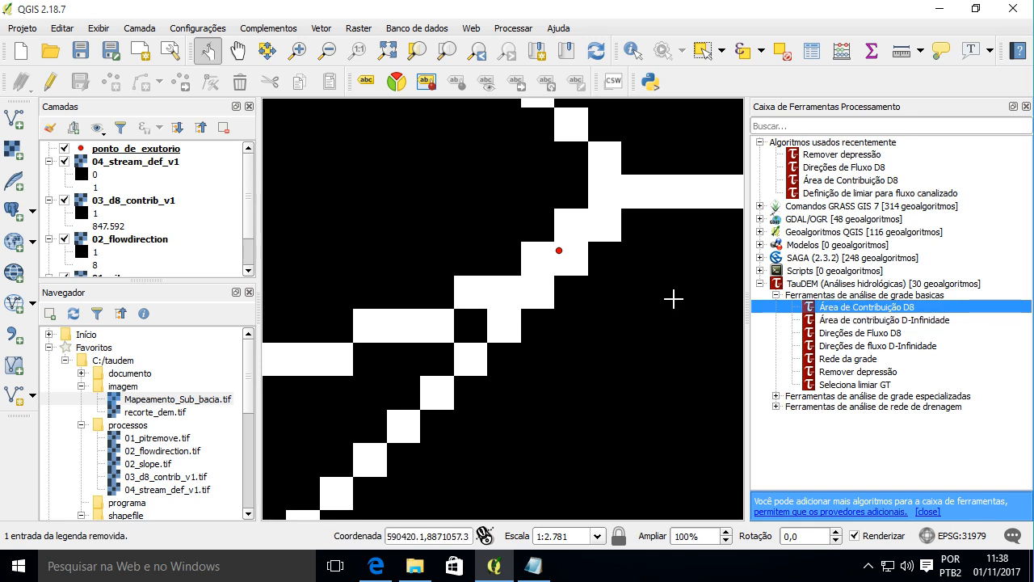
{"action": "scroll", "coordinate": [553, 255], "scroll_direction": "down", "scroll_amount": 2}
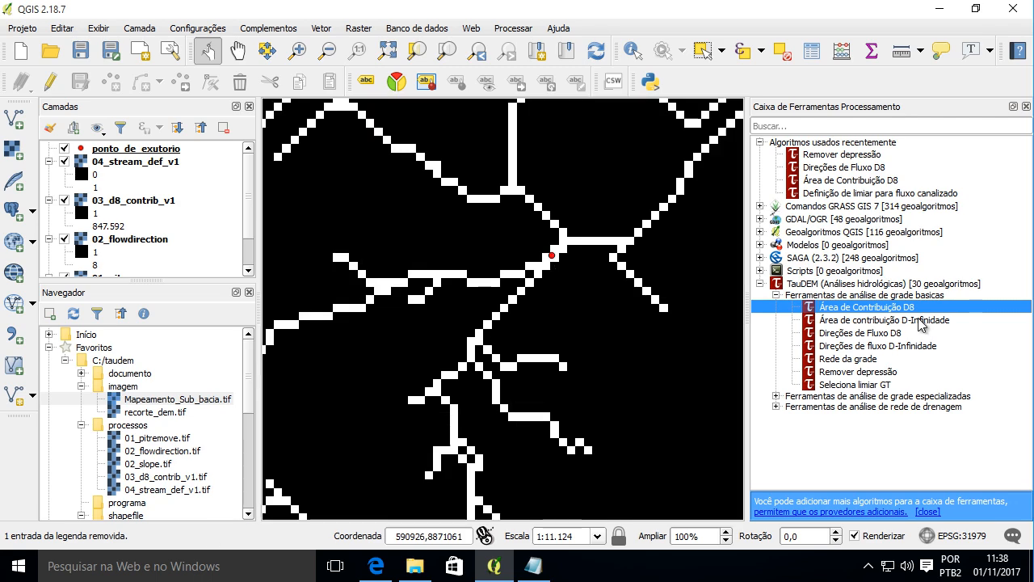
Set up Área de Contribuição D8 with 02_flowdirection as flow direction grid and ponto_de_exutorio as outlets shapefile, without loading the output after execution.
{"action": "double_click", "coordinate": [889, 311]}
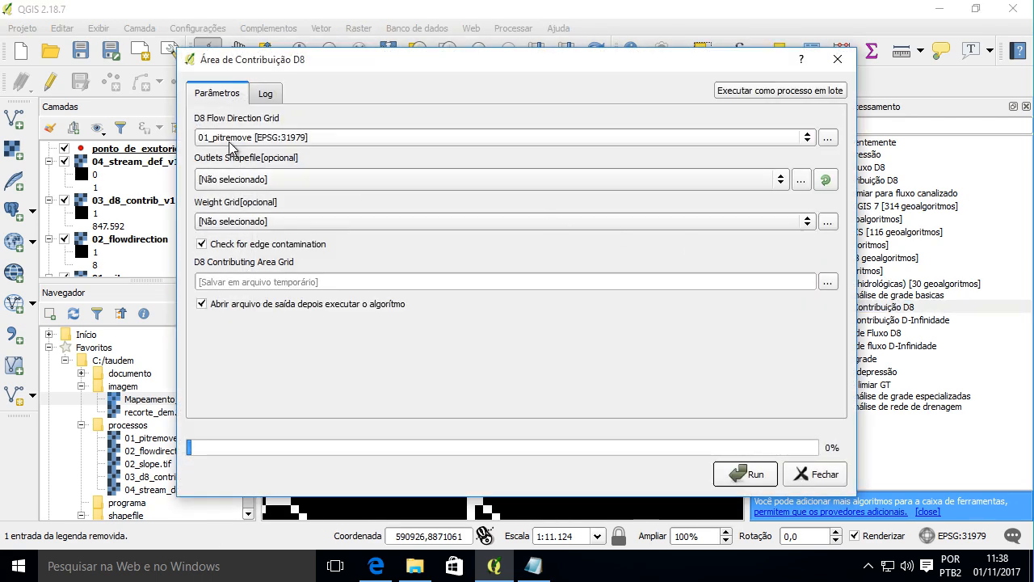
{"action": "left_click", "coordinate": [233, 142]}
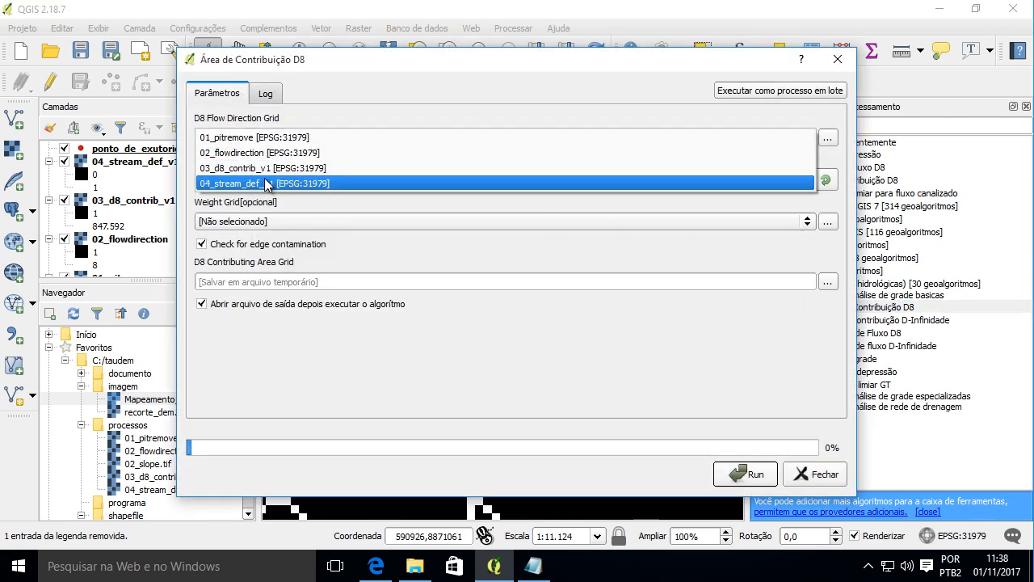
{"action": "left_click", "coordinate": [267, 152]}
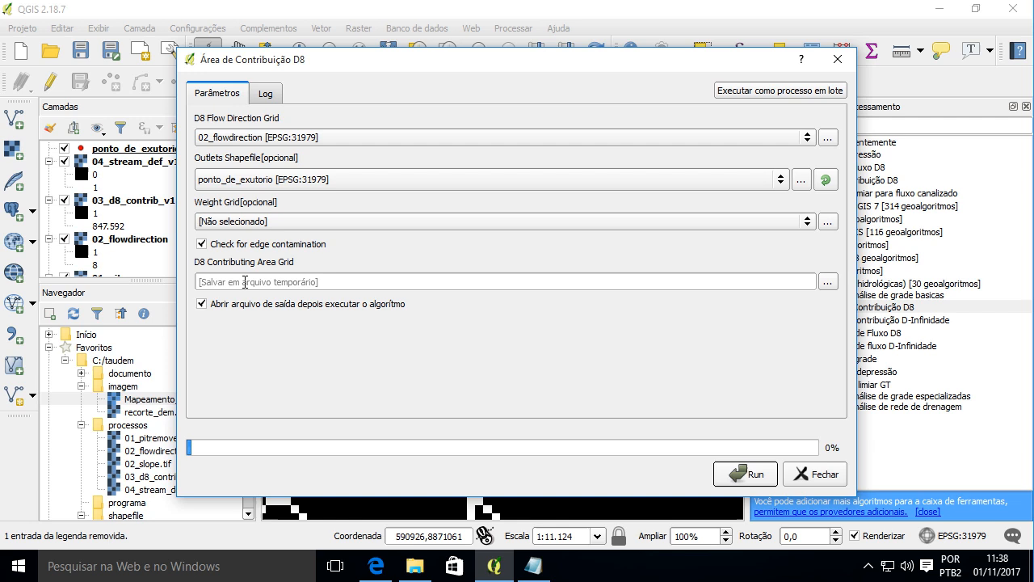
{"action": "left_click", "coordinate": [325, 305]}
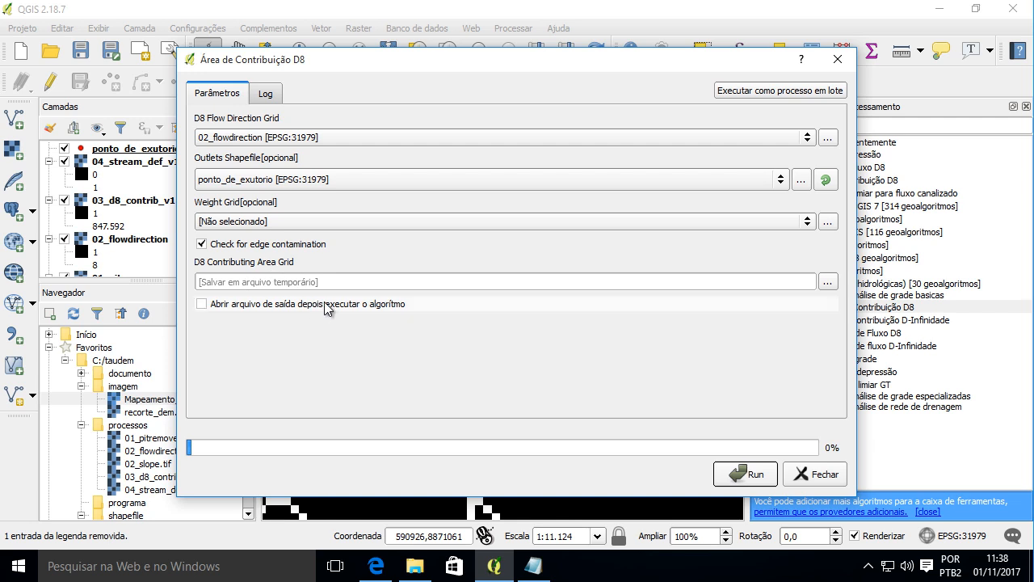
Set the contributing area output to 05_d8_contrib_v2.tif in C:\taudem\processos and run the D8 contributing area tool.
{"action": "left_click", "coordinate": [830, 283]}
{"action": "left_click", "coordinate": [857, 307]}
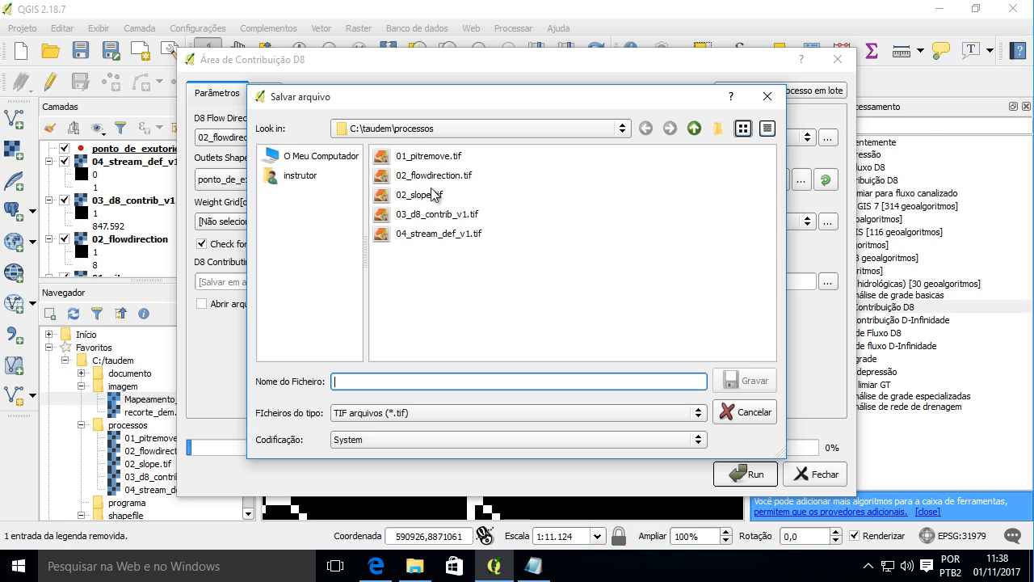
{"action": "left_click", "coordinate": [449, 215]}
{"action": "left_click", "coordinate": [344, 383]}
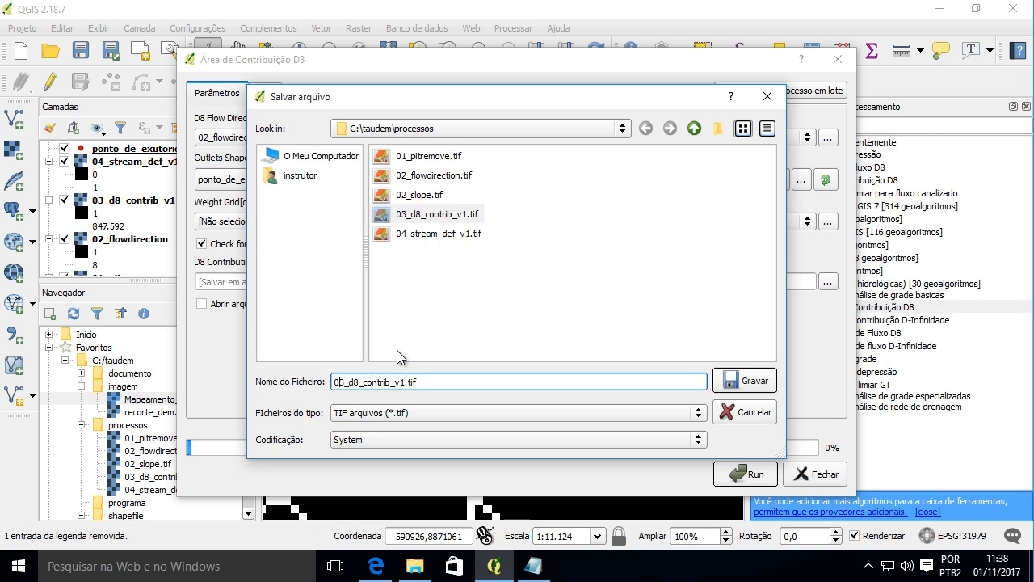
{"action": "key", "text": "BackSpace"}
{"action": "type", "text": "5"}
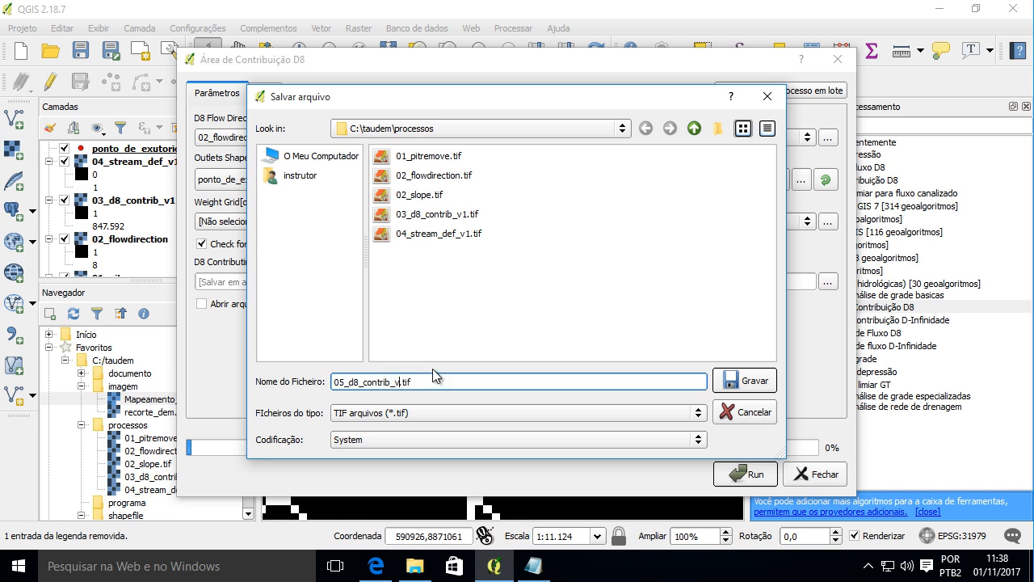
{"action": "left_click", "coordinate": [742, 380]}
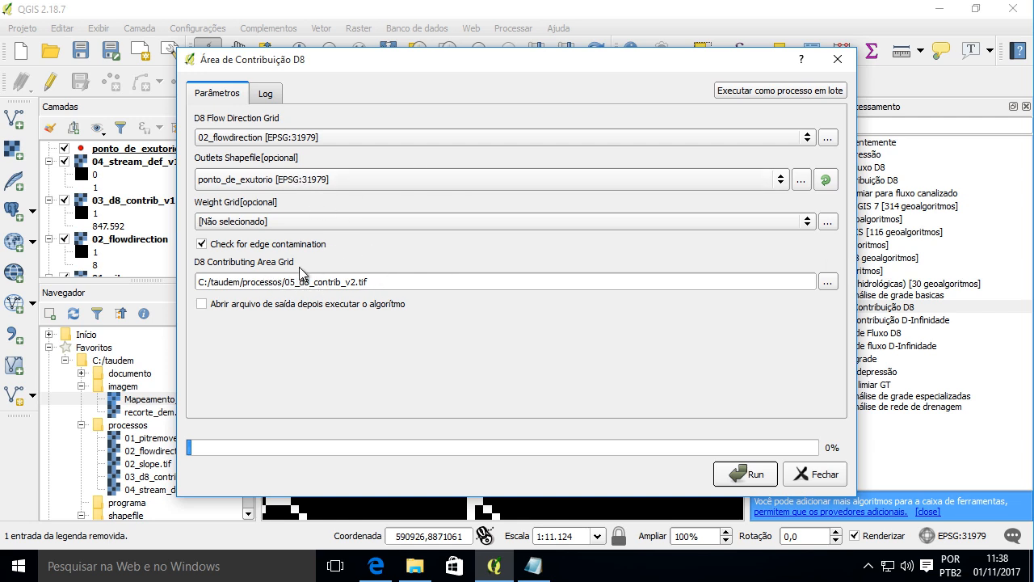
{"action": "left_click", "coordinate": [744, 475]}
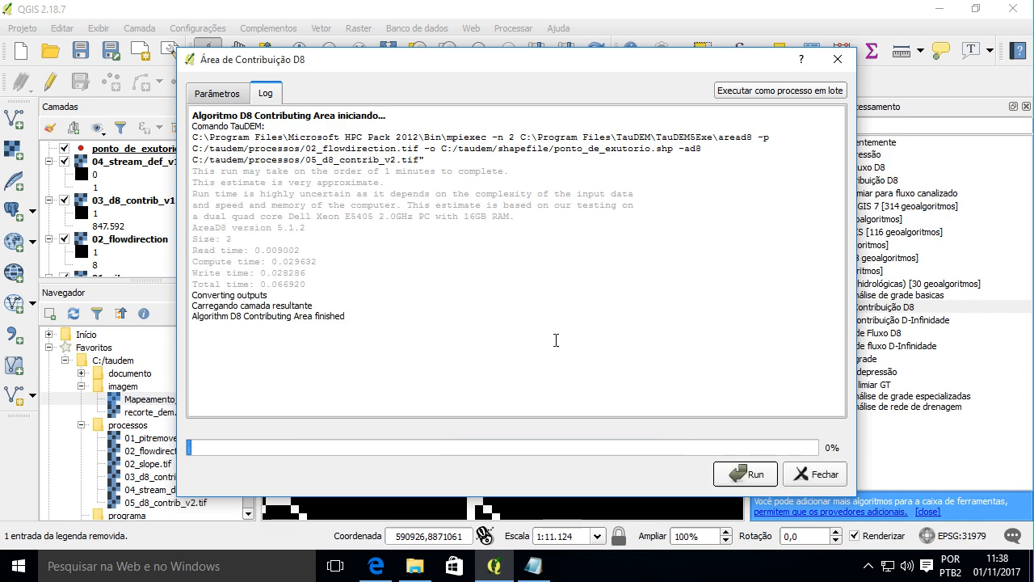
{"action": "left_click", "coordinate": [822, 475]}
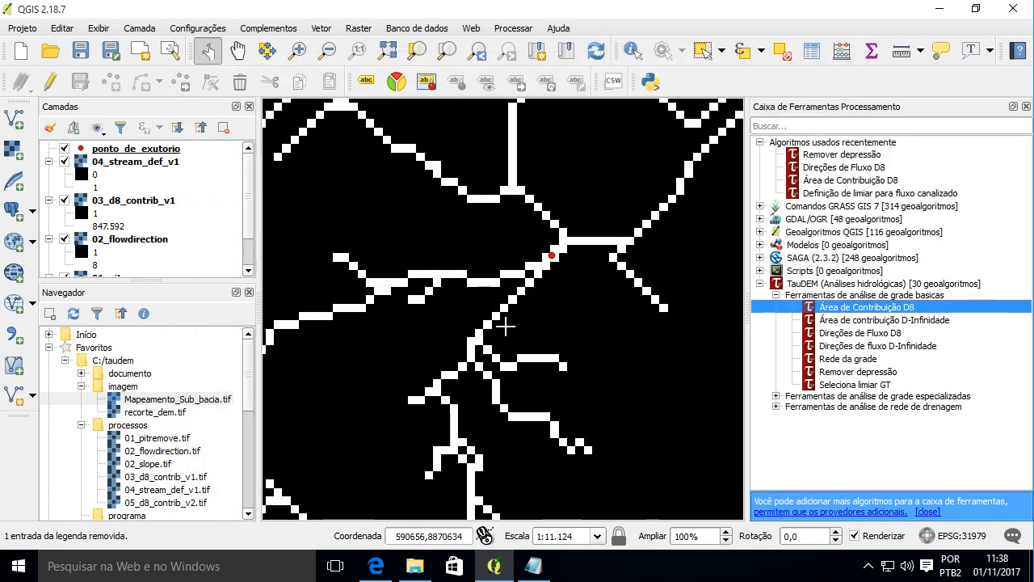
Hide the 04_stream_def_v1, 03_d8_contrib_v1, 01_pitremove and 02_flowdirection layers, leaving only ponto_de_exutorio displayed.
{"action": "scroll", "coordinate": [457, 319], "scroll_direction": "down", "scroll_amount": 3}
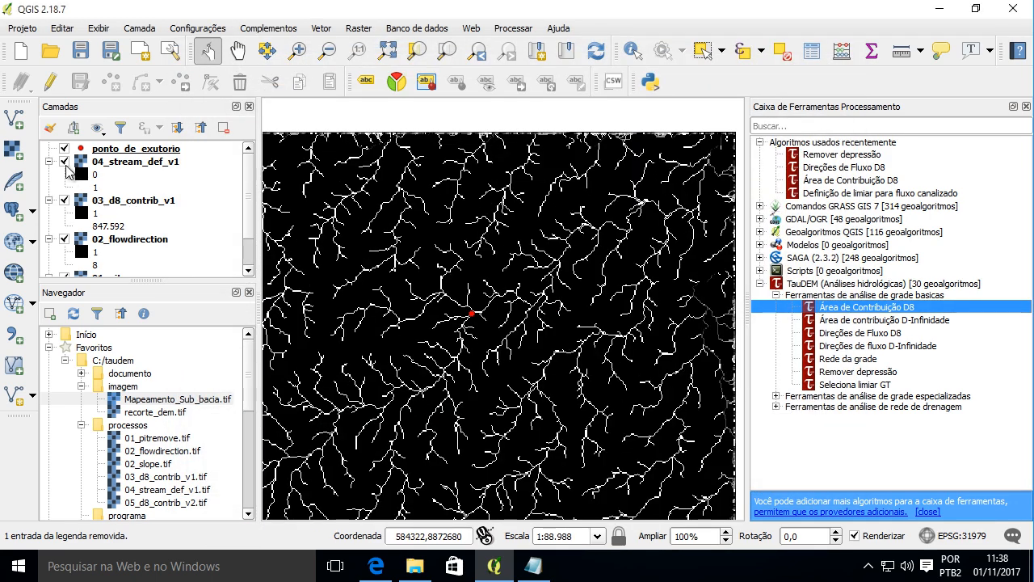
{"action": "left_click", "coordinate": [65, 161]}
{"action": "left_click", "coordinate": [65, 202]}
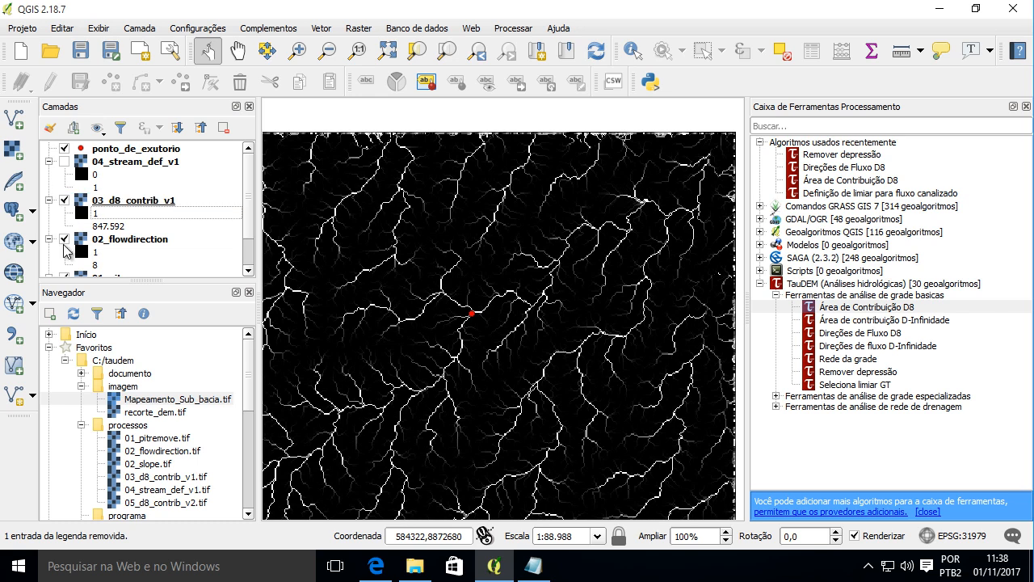
{"action": "left_click", "coordinate": [67, 242]}
{"action": "left_click_drag", "start_coordinate": [67, 237], "coordinate": [65, 224]}
{"action": "left_click", "coordinate": [66, 201]}
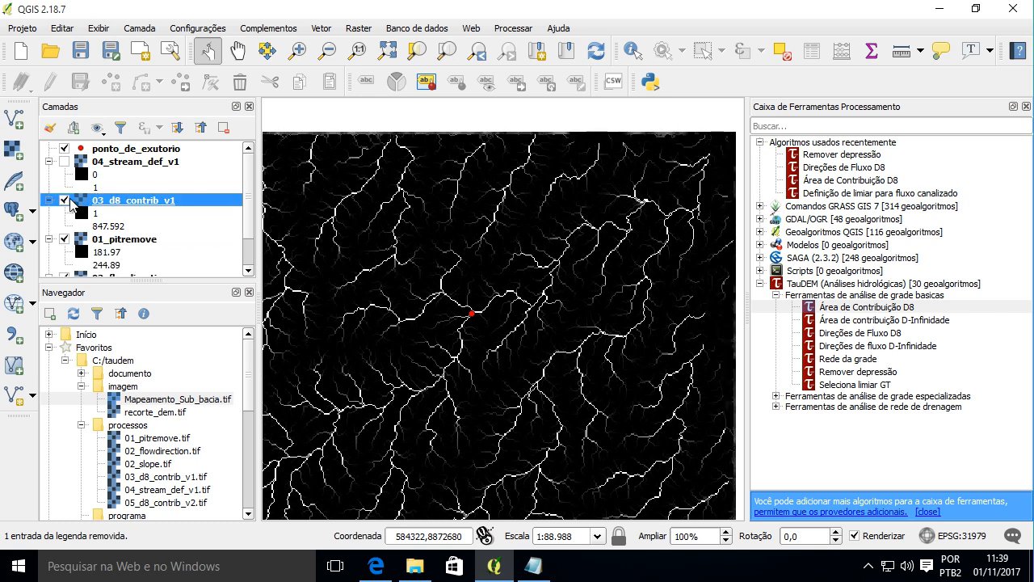
{"action": "left_click", "coordinate": [64, 200]}
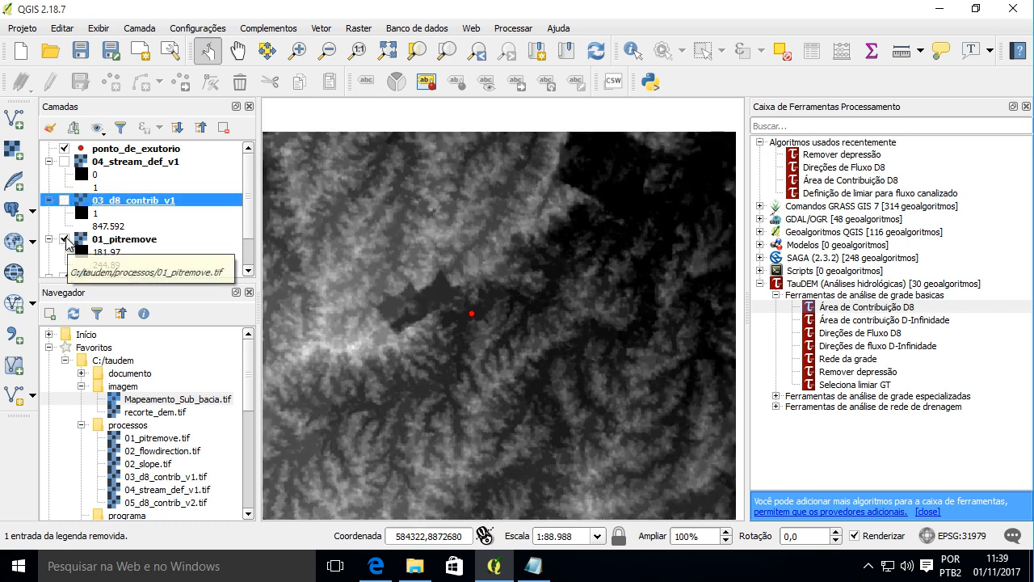
{"action": "left_click", "coordinate": [65, 240]}
{"action": "scroll", "coordinate": [68, 241], "scroll_direction": "down", "scroll_amount": 1}
{"action": "left_click", "coordinate": [65, 239]}
Collapse the legends of the hidden raster layers in the layer list.
{"action": "scroll", "coordinate": [66, 234], "scroll_direction": "up", "scroll_amount": 1}
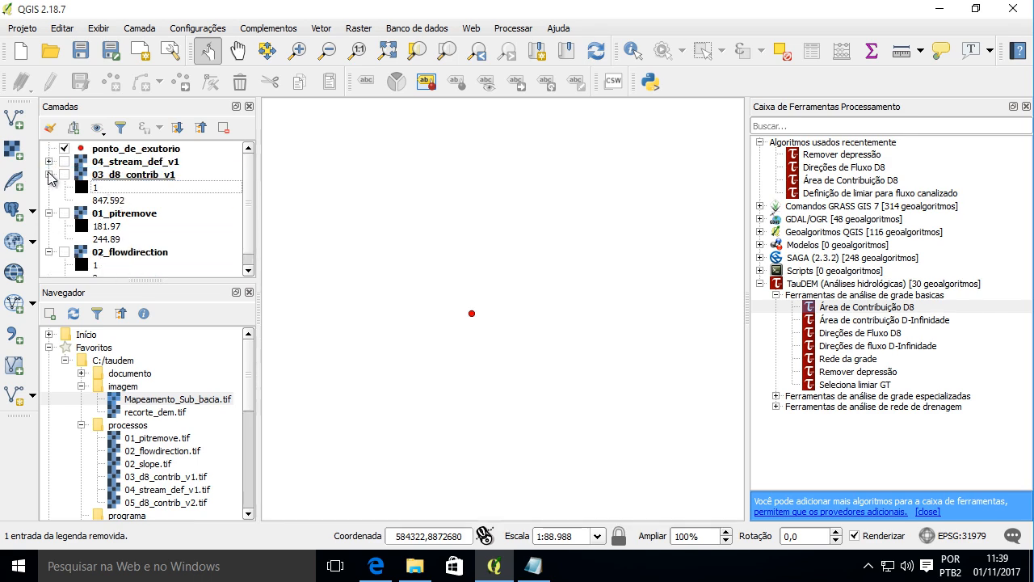
{"action": "left_click", "coordinate": [49, 175]}
{"action": "left_click", "coordinate": [48, 188]}
{"action": "left_click", "coordinate": [48, 201]}
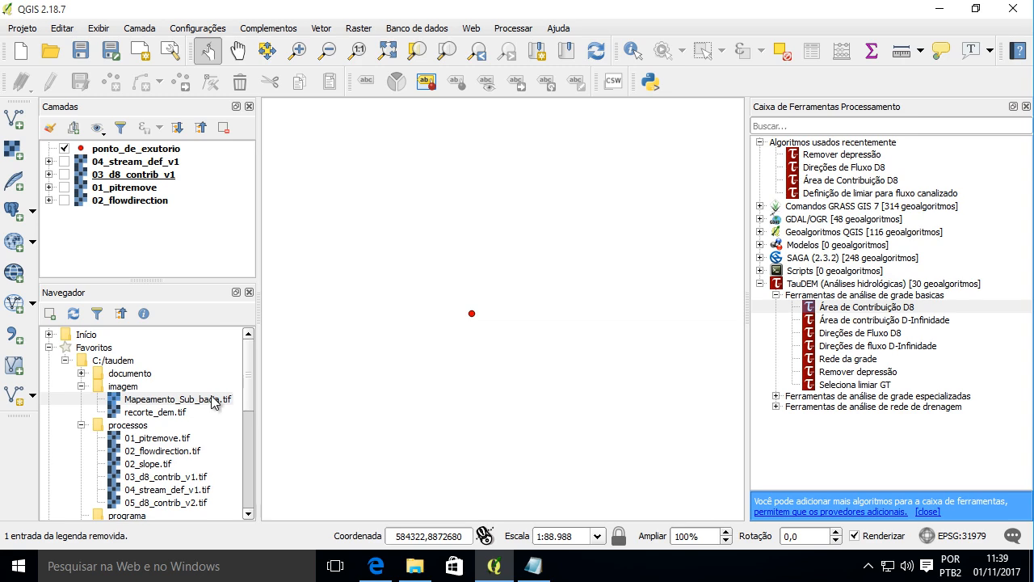
Add 05_d8_contrib_v2.tif to the project and inspect its cells near the outlet point.
{"action": "scroll", "coordinate": [218, 398], "scroll_direction": "down", "scroll_amount": 1}
{"action": "double_click", "coordinate": [194, 465]}
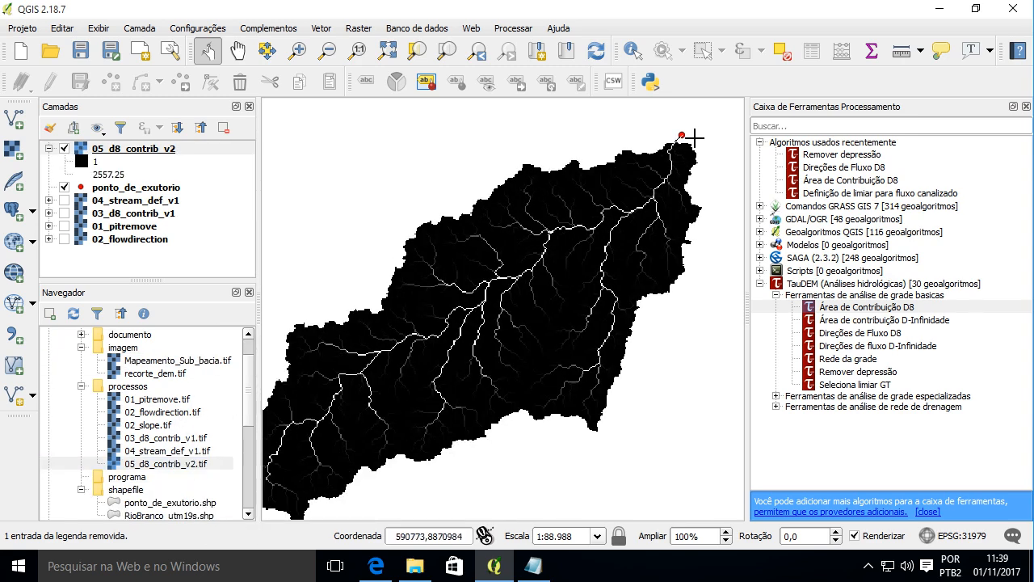
{"action": "scroll", "coordinate": [693, 137], "scroll_direction": "up", "scroll_amount": 3}
{"action": "scroll", "coordinate": [586, 147], "scroll_direction": "up", "scroll_amount": 1}
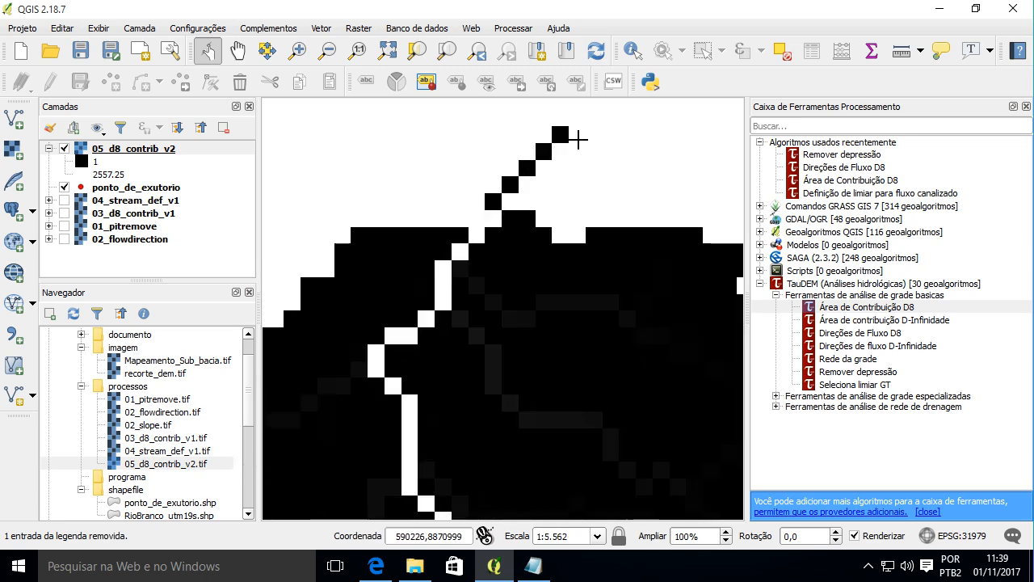
{"action": "scroll", "coordinate": [575, 153], "scroll_direction": "down", "scroll_amount": 4}
{"action": "left_click_drag", "start_coordinate": [322, 299], "coordinate": [543, 238]}
Compare the 05_d8_contrib_v2 basin with Mapeamento_Sub_bacia.tif as a temporary overlay, and remove that overlay from the project.
{"action": "double_click", "coordinate": [149, 363]}
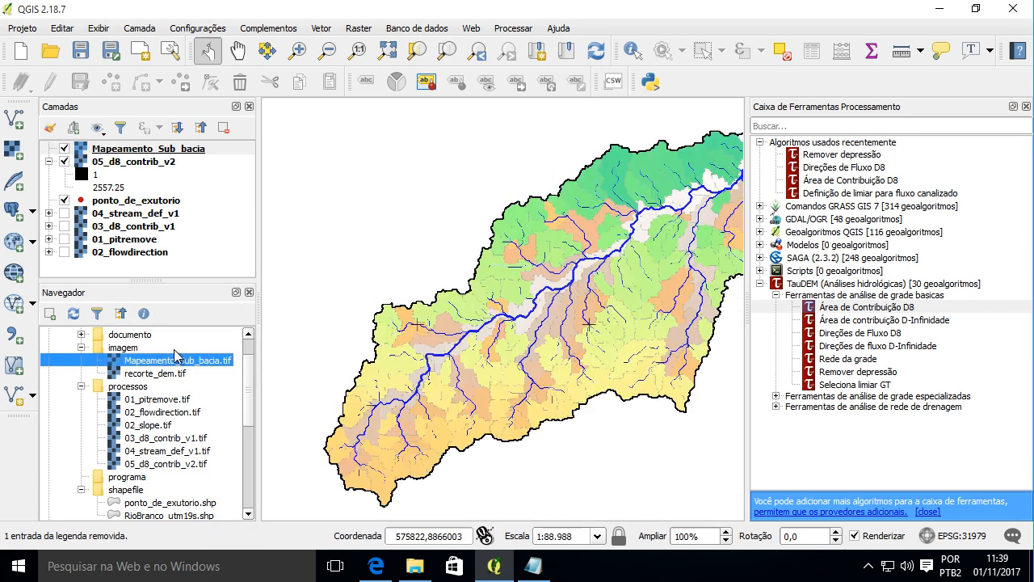
{"action": "left_click_drag", "start_coordinate": [331, 125], "coordinate": [292, 204]}
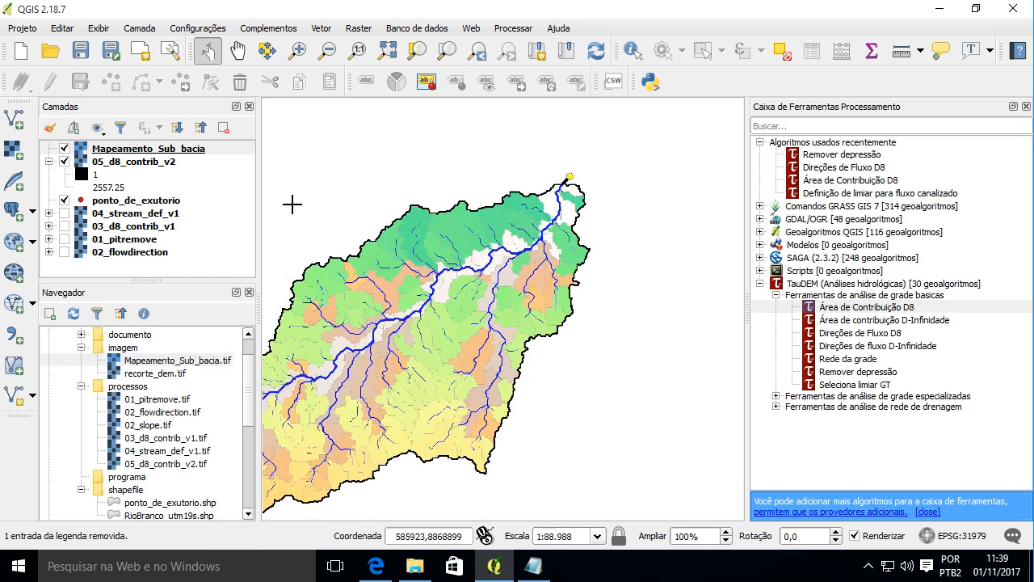
{"action": "left_click", "coordinate": [65, 149]}
{"action": "left_click", "coordinate": [65, 148]}
{"action": "left_click", "coordinate": [65, 149]}
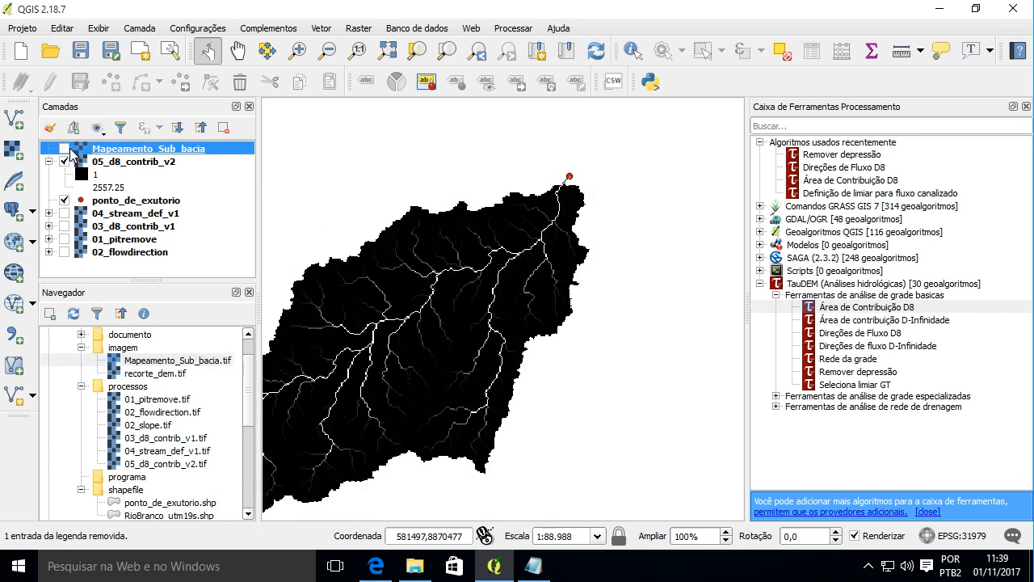
{"action": "left_click", "coordinate": [64, 148]}
{"action": "left_click", "coordinate": [224, 127]}
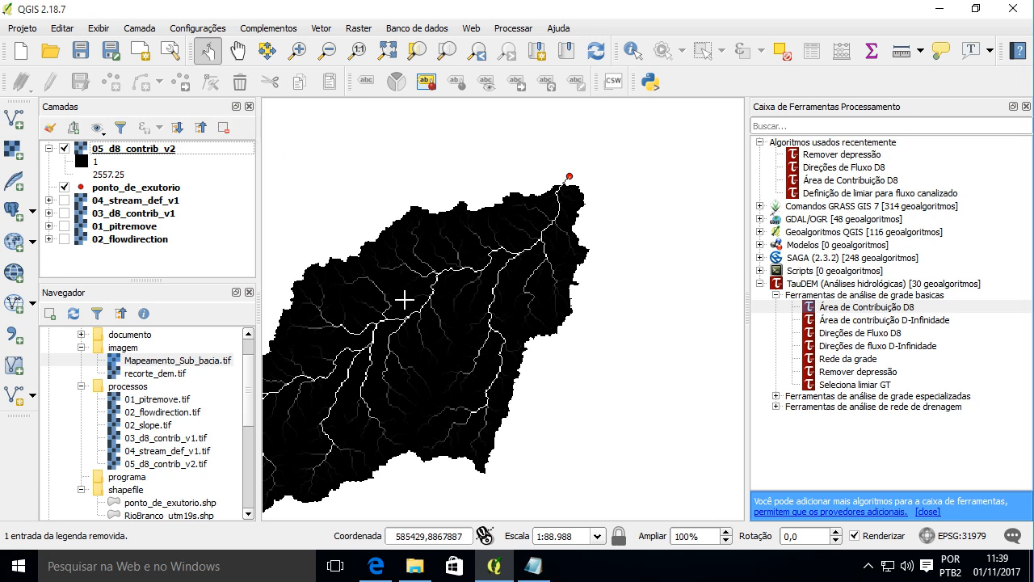
Examine the overall shape of the 05_d8_contrib_v2 basin and the channel cells leading to its outlet point.
{"action": "left_click_drag", "start_coordinate": [404, 299], "coordinate": [525, 244]}
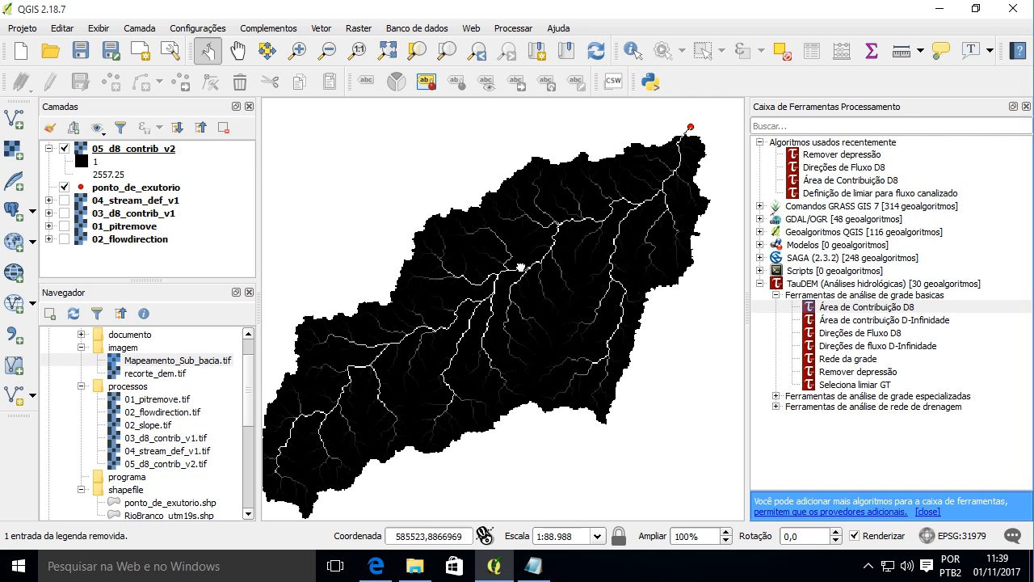
{"action": "left_click_drag", "start_coordinate": [521, 267], "coordinate": [476, 288]}
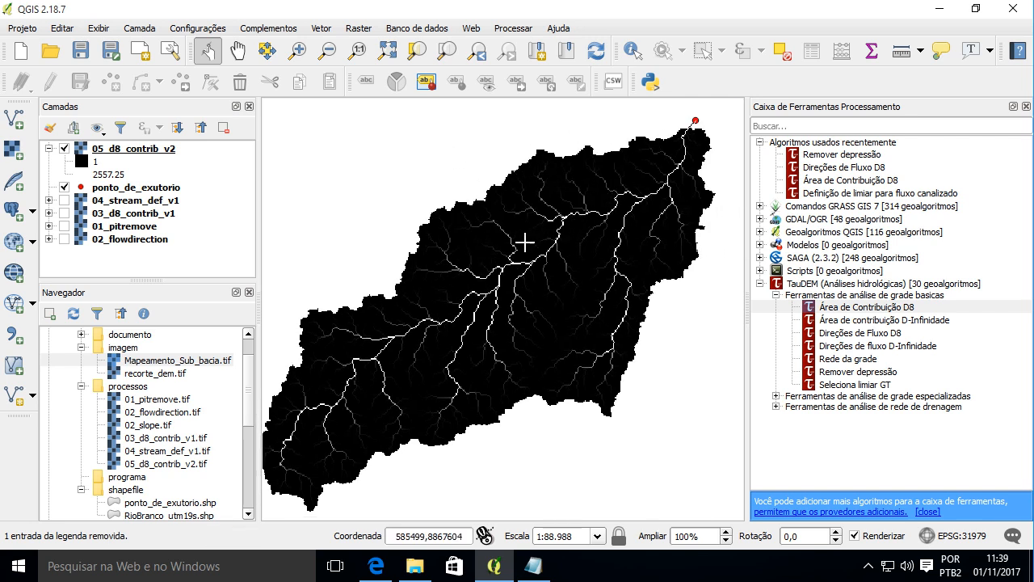
{"action": "scroll", "coordinate": [525, 242], "scroll_direction": "up", "scroll_amount": 2}
{"action": "scroll", "coordinate": [582, 217], "scroll_direction": "down", "scroll_amount": 3}
{"action": "scroll", "coordinate": [536, 259], "scroll_direction": "up", "scroll_amount": 2}
{"action": "scroll", "coordinate": [430, 345], "scroll_direction": "up", "scroll_amount": 2}
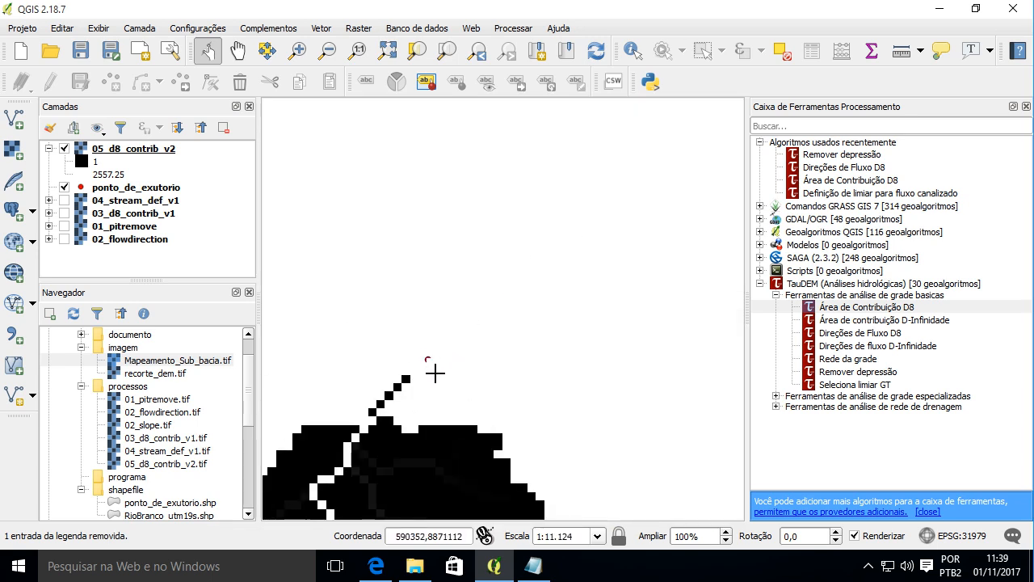
{"action": "scroll", "coordinate": [435, 372], "scroll_direction": "down", "scroll_amount": 4}
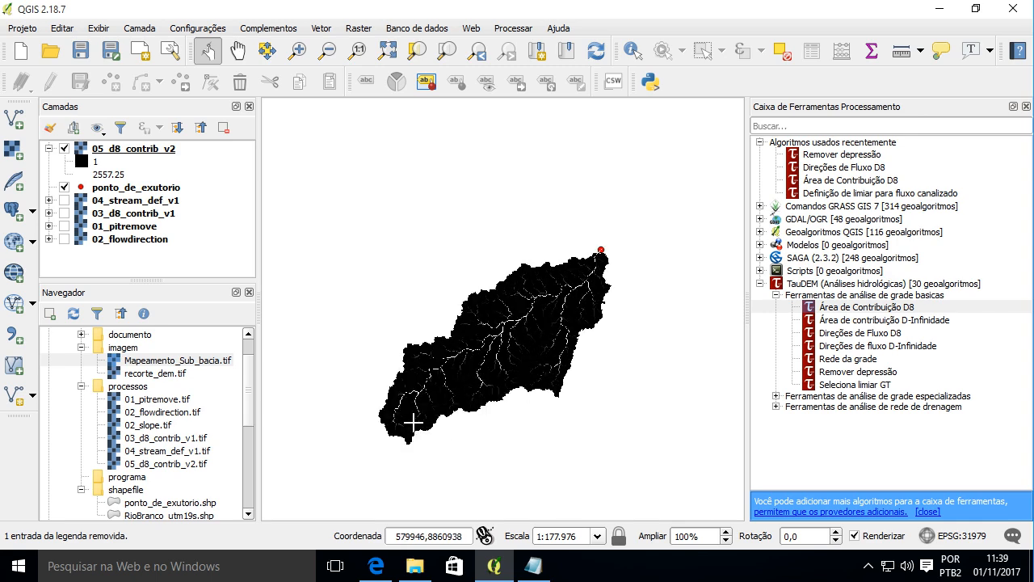
Follow the main channels of 05_d8_contrib_v2 between the southwestern headwaters and the northeastern outlet, examining the basin boundary.
{"action": "scroll", "coordinate": [413, 423], "scroll_direction": "up", "scroll_amount": 2}
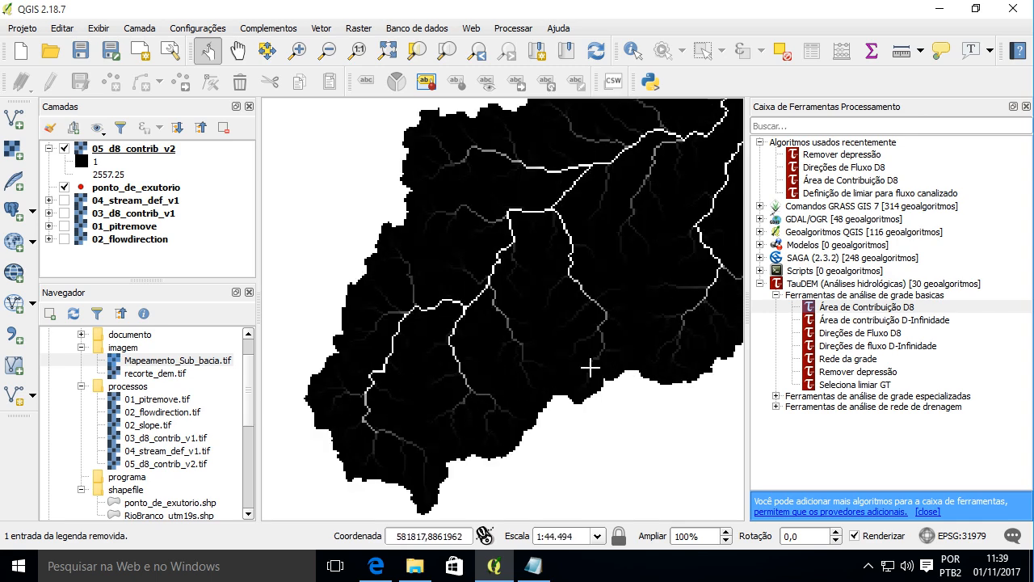
{"action": "left_click_drag", "start_coordinate": [601, 225], "coordinate": [302, 433]}
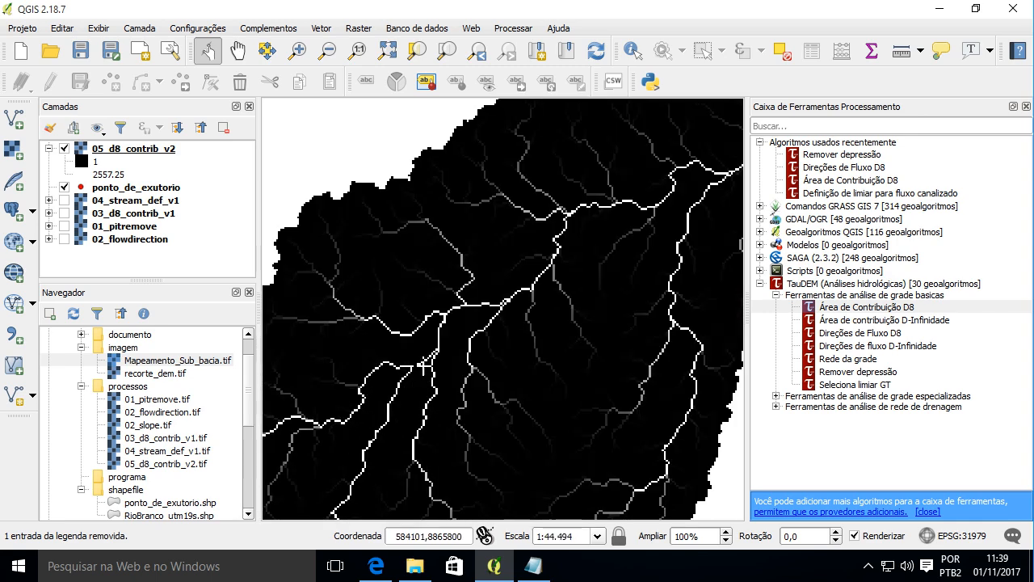
{"action": "left_click_drag", "start_coordinate": [681, 204], "coordinate": [485, 300]}
{"action": "scroll", "coordinate": [484, 300], "scroll_direction": "down", "scroll_amount": 2}
{"action": "scroll", "coordinate": [478, 303], "scroll_direction": "up", "scroll_amount": 1}
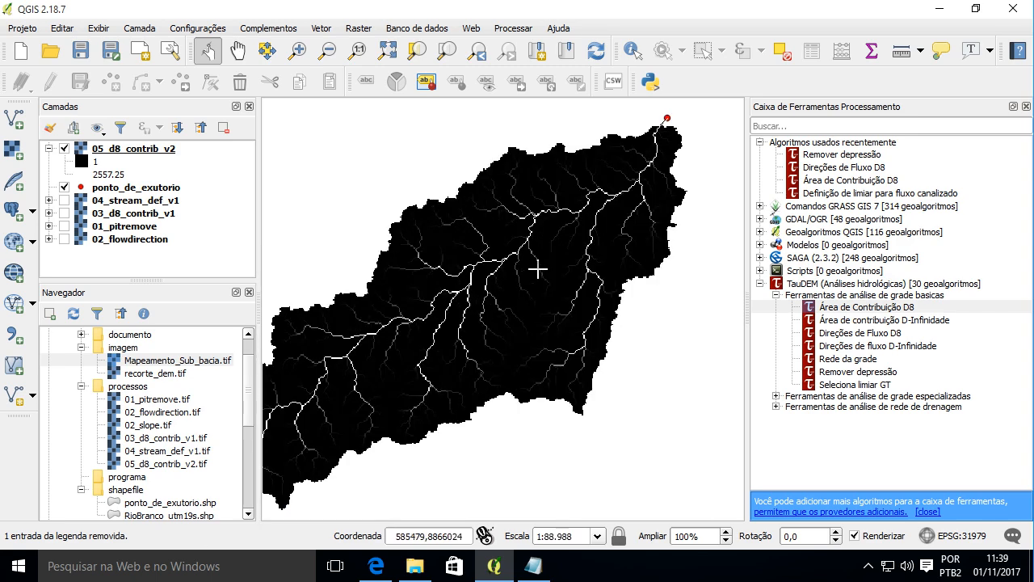
{"action": "left_click_drag", "start_coordinate": [702, 147], "coordinate": [610, 275]}
{"action": "left_click_drag", "start_coordinate": [508, 327], "coordinate": [615, 230]}
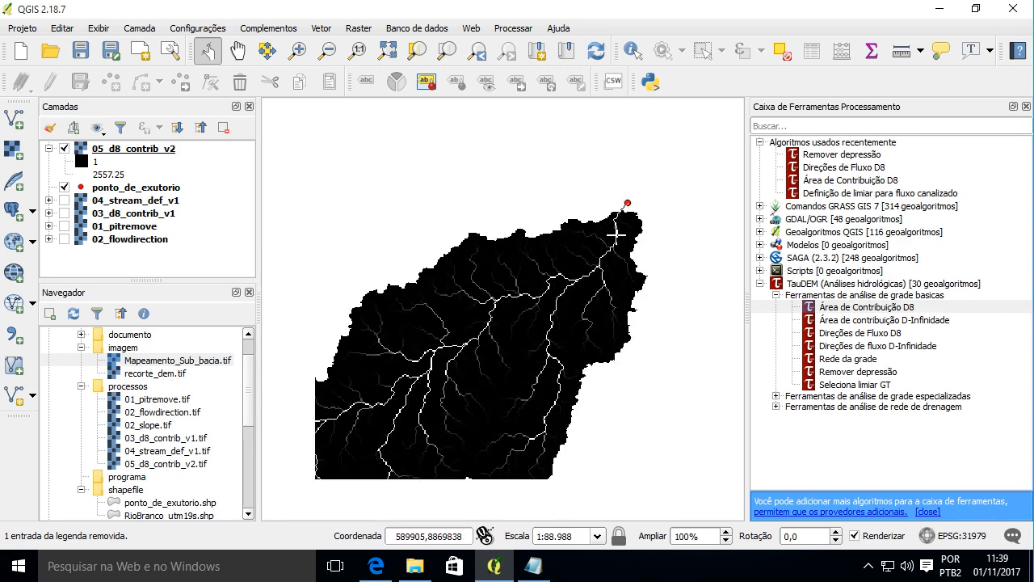
{"action": "scroll", "coordinate": [477, 333], "scroll_direction": "down", "scroll_amount": 1}
{"action": "scroll", "coordinate": [449, 321], "scroll_direction": "up", "scroll_amount": 1}
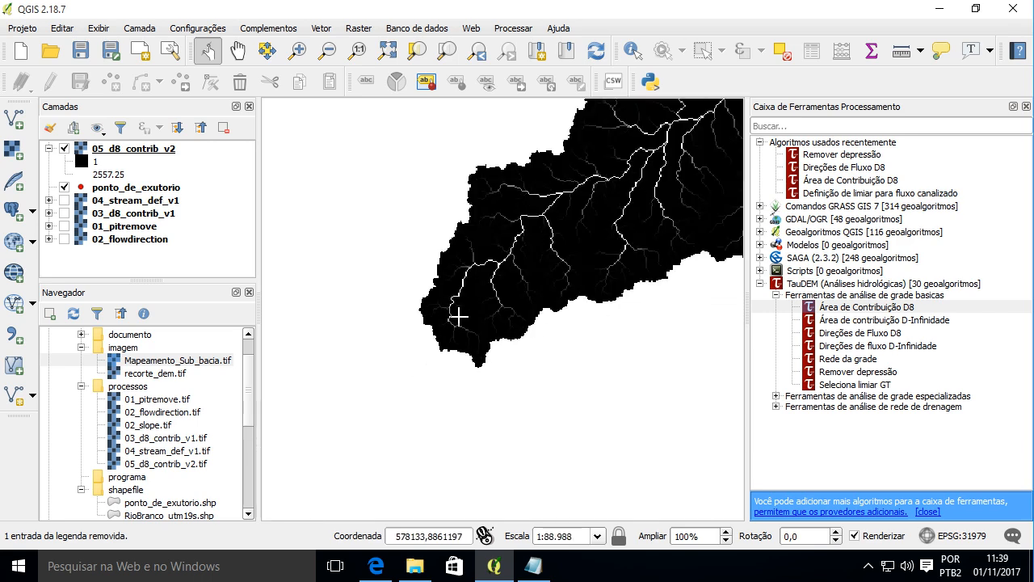
{"action": "left_click_drag", "start_coordinate": [630, 203], "coordinate": [518, 280]}
{"action": "scroll", "coordinate": [525, 254], "scroll_direction": "down", "scroll_amount": 1}
{"action": "scroll", "coordinate": [517, 250], "scroll_direction": "up", "scroll_amount": 1}
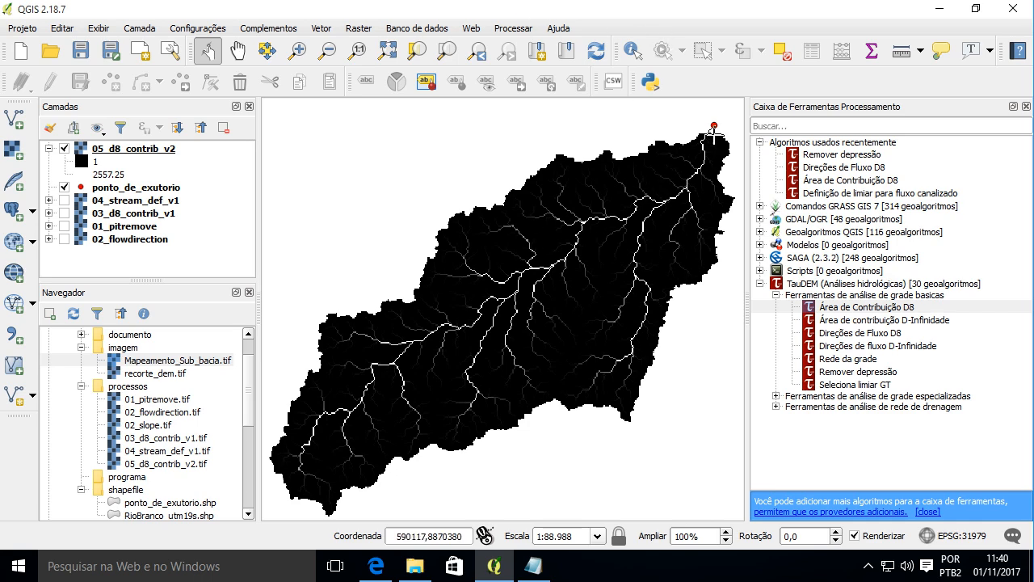
Move the ponto_de_exutorio layer above 05_d8_contrib_v2 so that the outlet point draws over the raster.
{"action": "scroll", "coordinate": [714, 132], "scroll_direction": "up", "scroll_amount": 5}
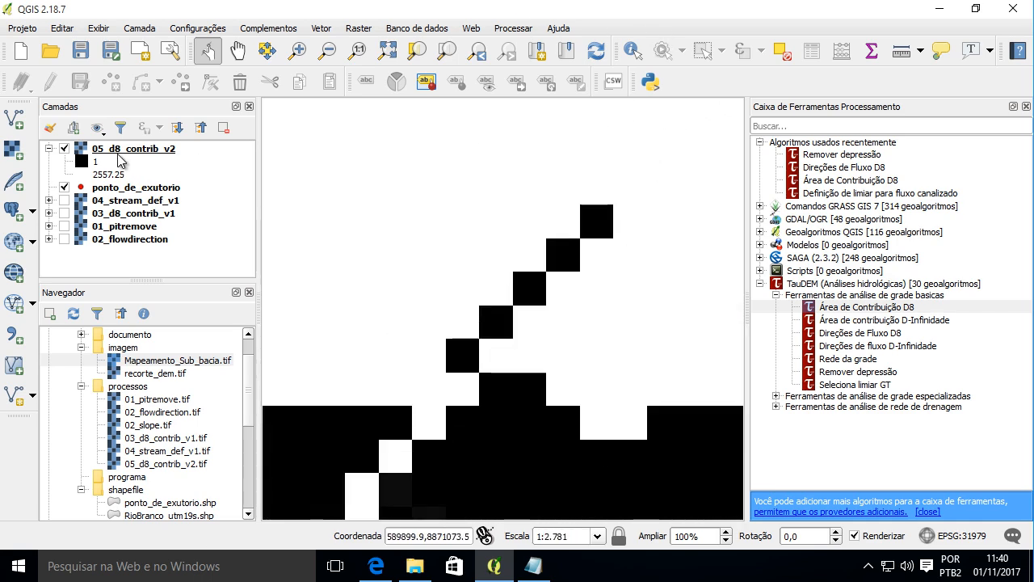
{"action": "left_click_drag", "start_coordinate": [125, 187], "coordinate": [148, 149]}
{"action": "scroll", "coordinate": [374, 203], "scroll_direction": "down", "scroll_amount": 4}
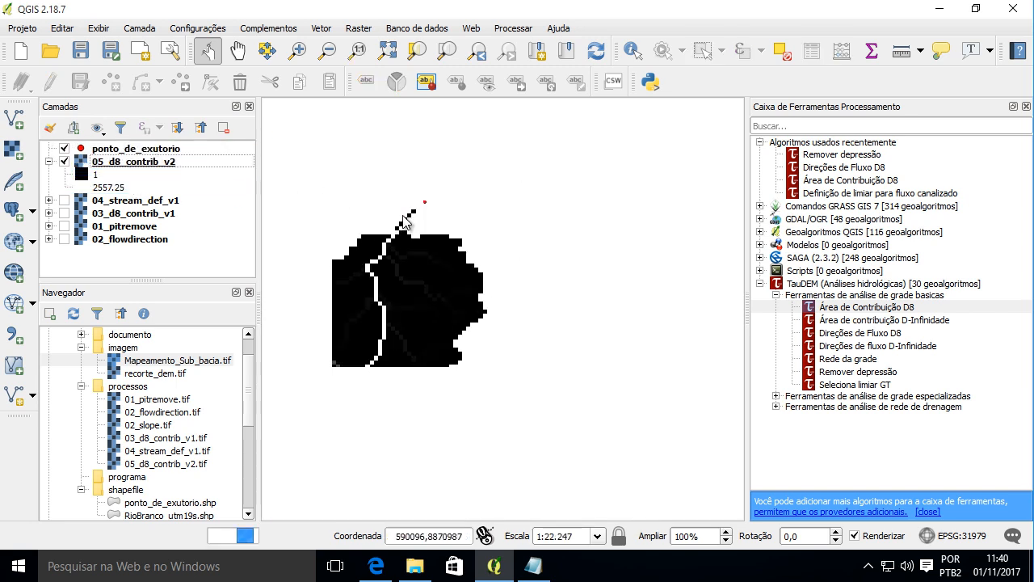
{"action": "left_click_drag", "start_coordinate": [373, 252], "coordinate": [493, 211]}
{"action": "scroll", "coordinate": [509, 223], "scroll_direction": "down", "scroll_amount": 1}
{"action": "left_click_drag", "start_coordinate": [450, 257], "coordinate": [619, 181]}
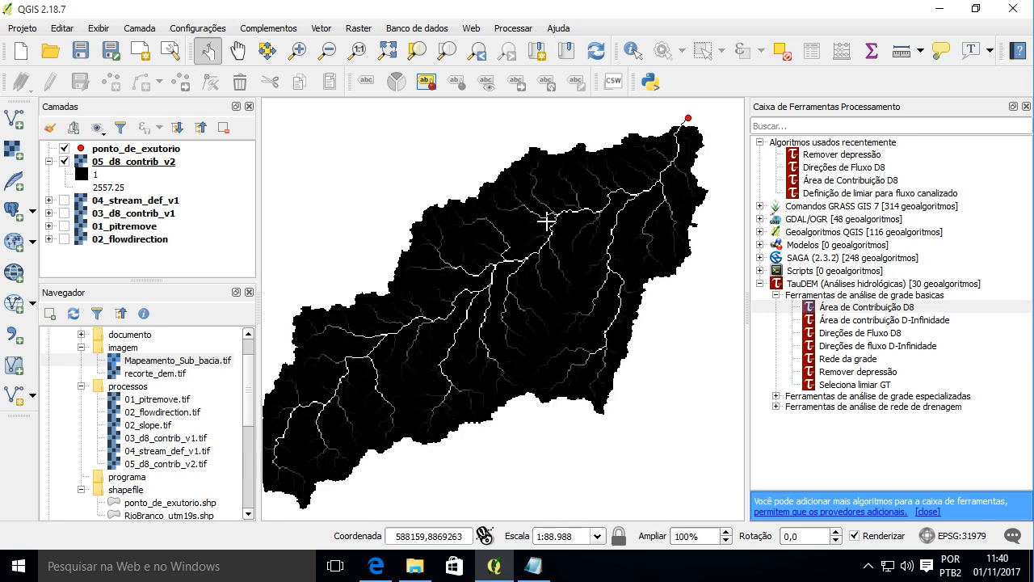
Open TauDEM's Definição de limiar para fluxo canalizado tool and set 05_d8_contrib_v2 as the accumulated stream source grid.
{"action": "mouse_move", "coordinate": [533, 224]}
{"action": "left_mouse_down"}
{"action": "mouse_move", "coordinate": [585, 212]}
{"action": "mouse_move", "coordinate": [537, 232]}
{"action": "left_mouse_up"}
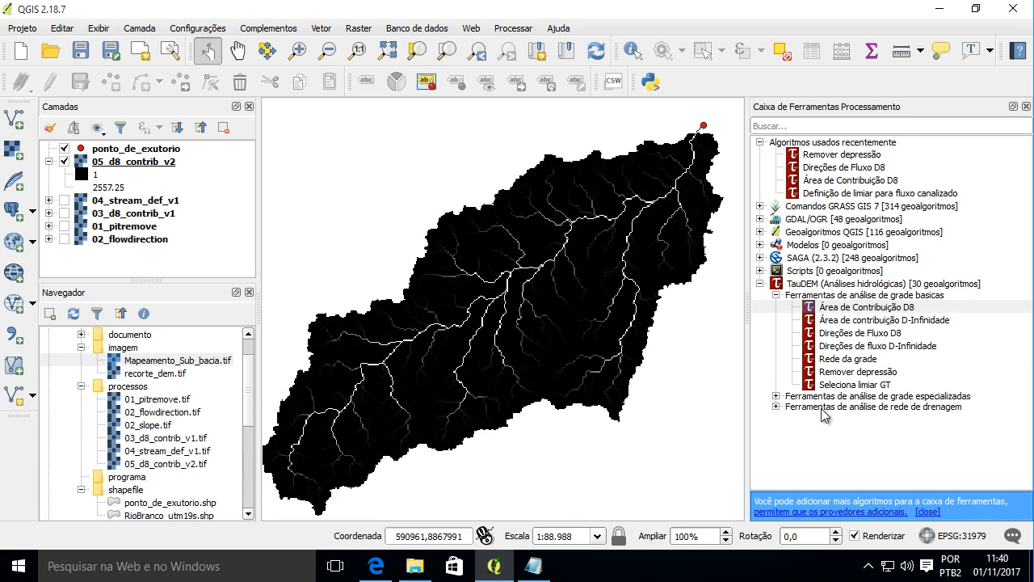
{"action": "left_click", "coordinate": [776, 296]}
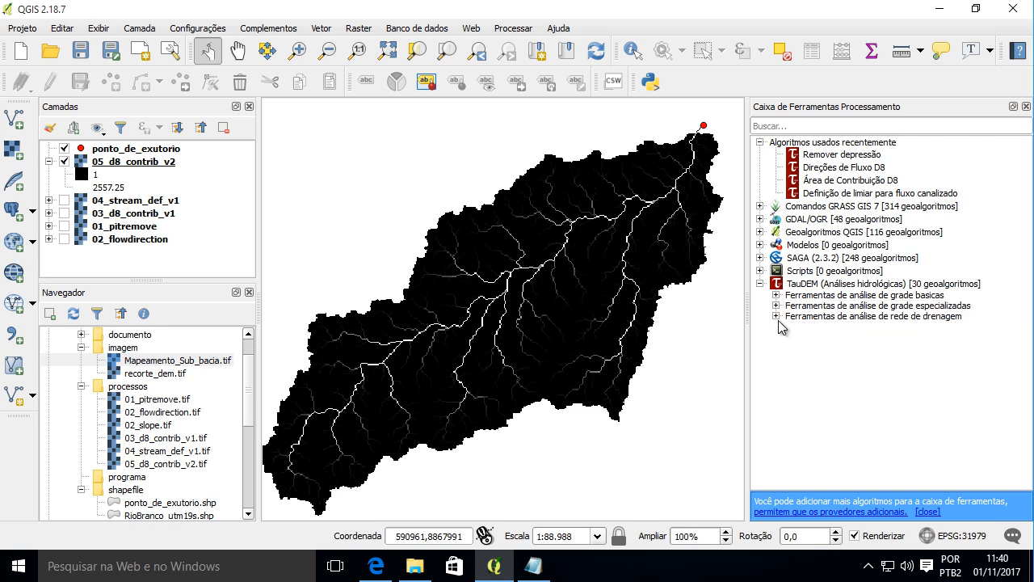
{"action": "left_click", "coordinate": [776, 317]}
{"action": "left_click", "coordinate": [887, 321]}
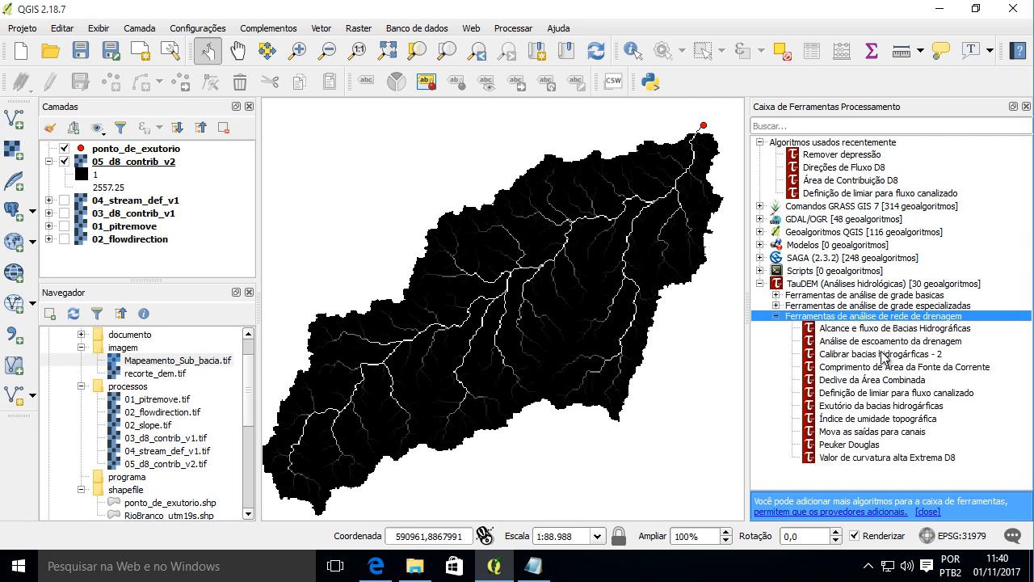
{"action": "left_click", "coordinate": [878, 395]}
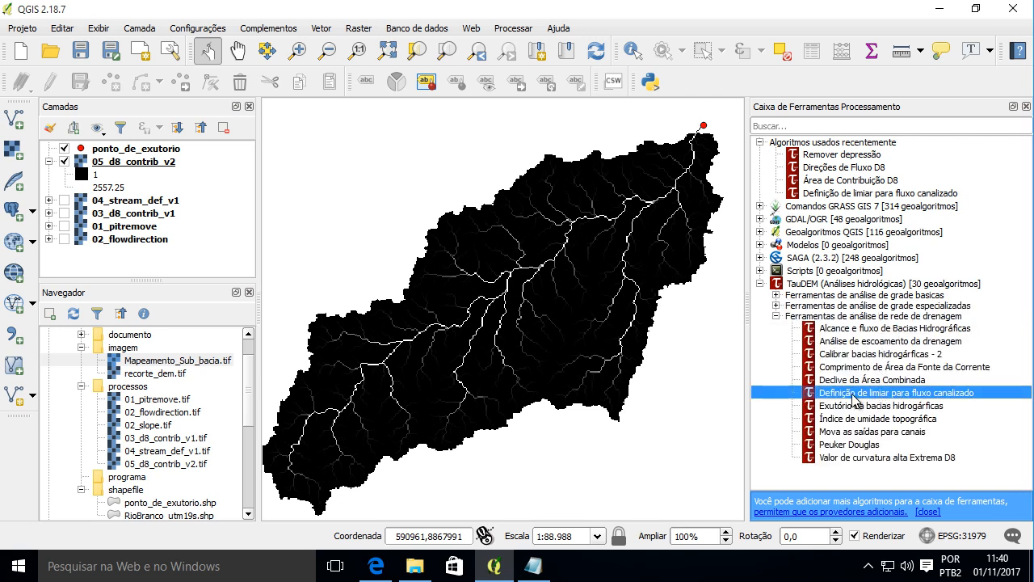
{"action": "double_click", "coordinate": [901, 396]}
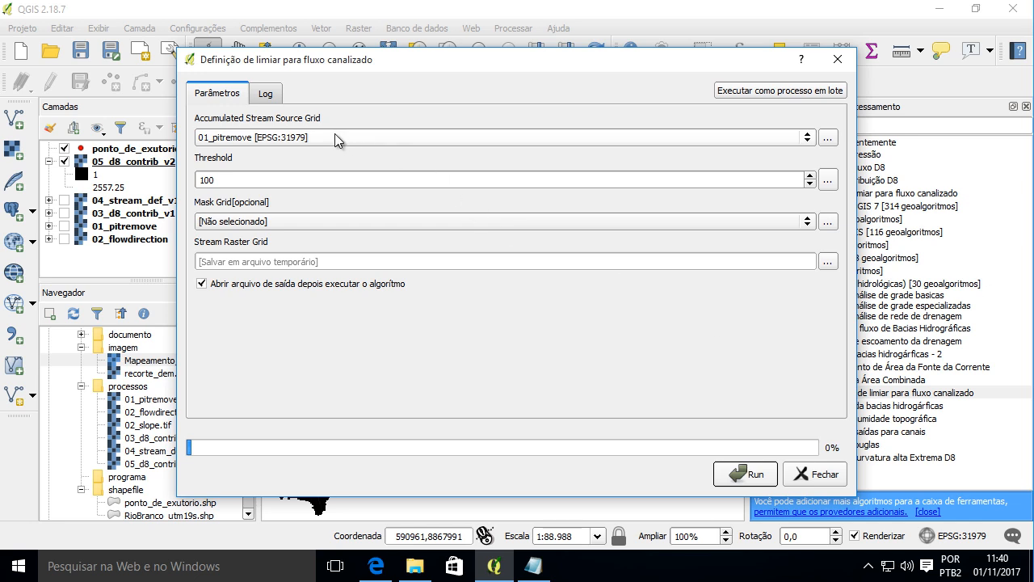
{"action": "left_click", "coordinate": [295, 138]}
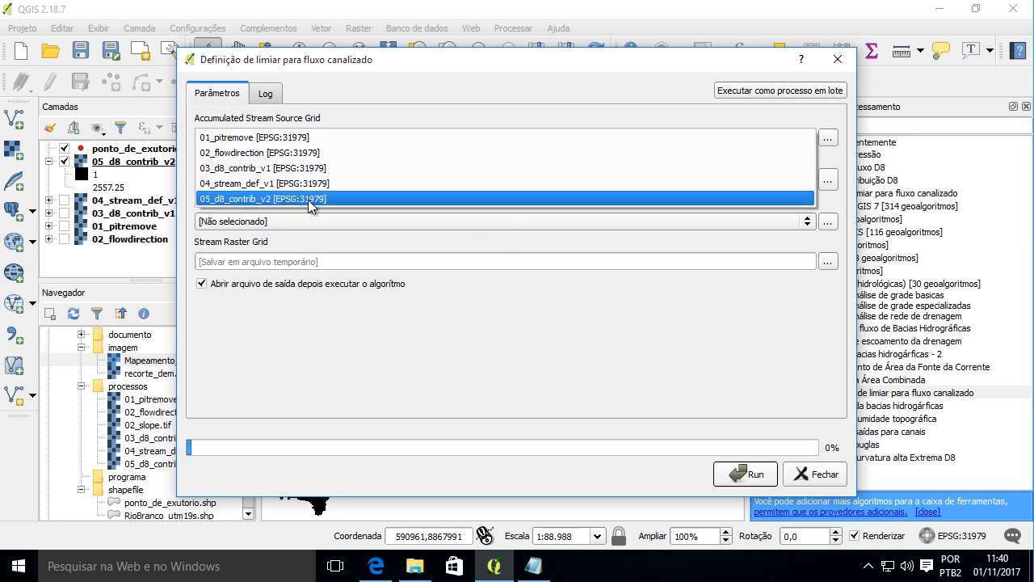
{"action": "left_click", "coordinate": [308, 200]}
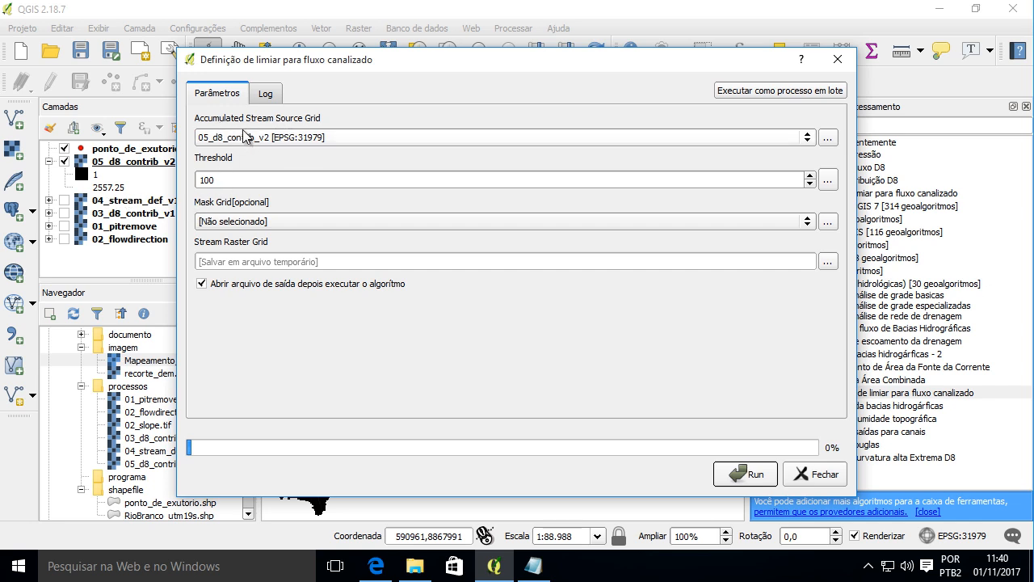
Set the stream definition threshold to 200 and disable opening the output file after the algorithm runs.
{"action": "left_click_drag", "start_coordinate": [232, 182], "coordinate": [184, 186]}
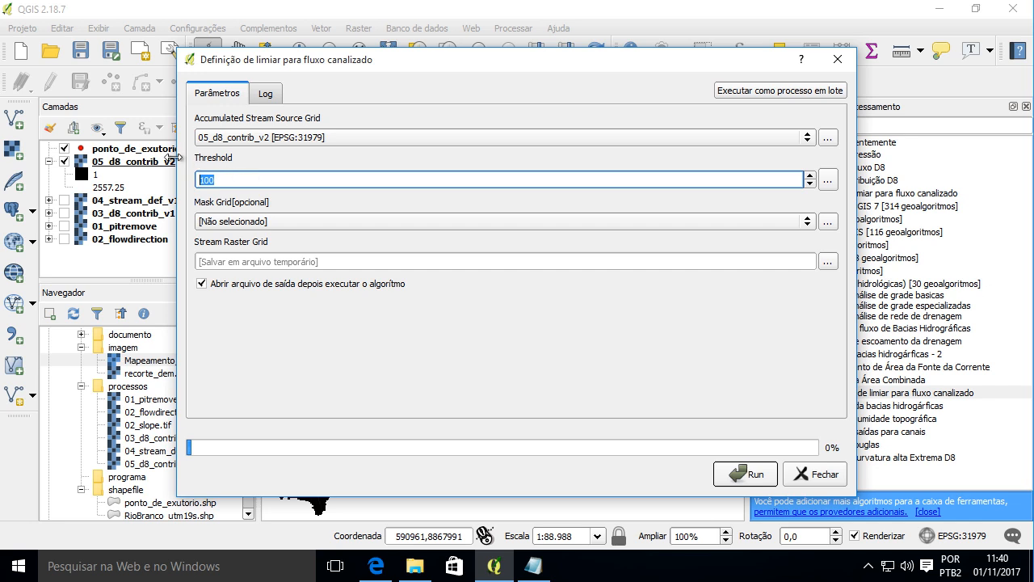
{"action": "left_click", "coordinate": [217, 184]}
{"action": "left_click_drag", "start_coordinate": [217, 179], "coordinate": [168, 176]}
{"action": "type", "text": "200"}
{"action": "left_click_drag", "start_coordinate": [330, 63], "coordinate": [358, 67]}
{"action": "left_click", "coordinate": [275, 288]}
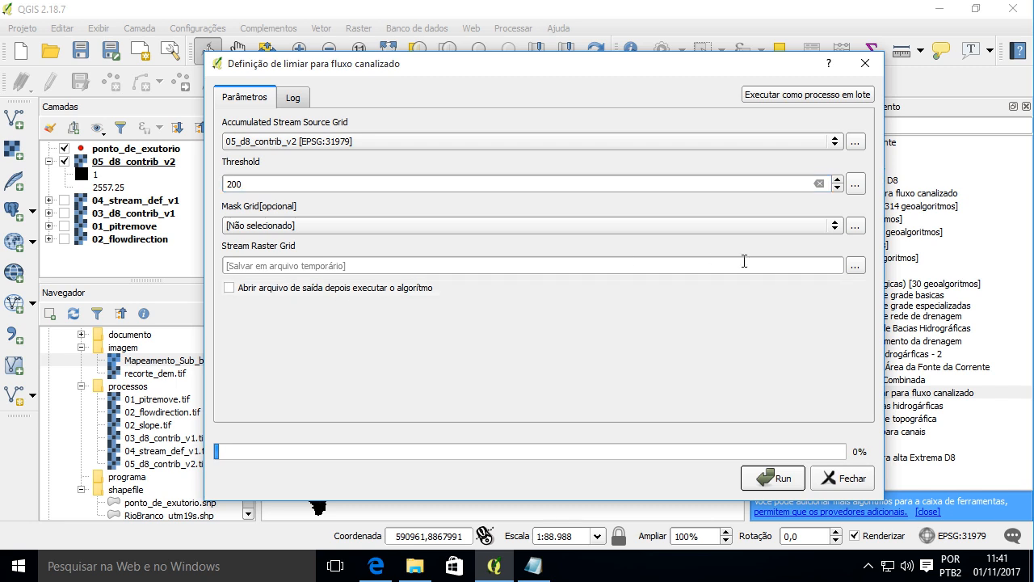
Set the stream raster output to 06_stream_def_v2.tif in C:\taudem\processos, run the threshold algorithm and close its dialog.
{"action": "left_click", "coordinate": [856, 271]}
{"action": "left_click", "coordinate": [883, 297]}
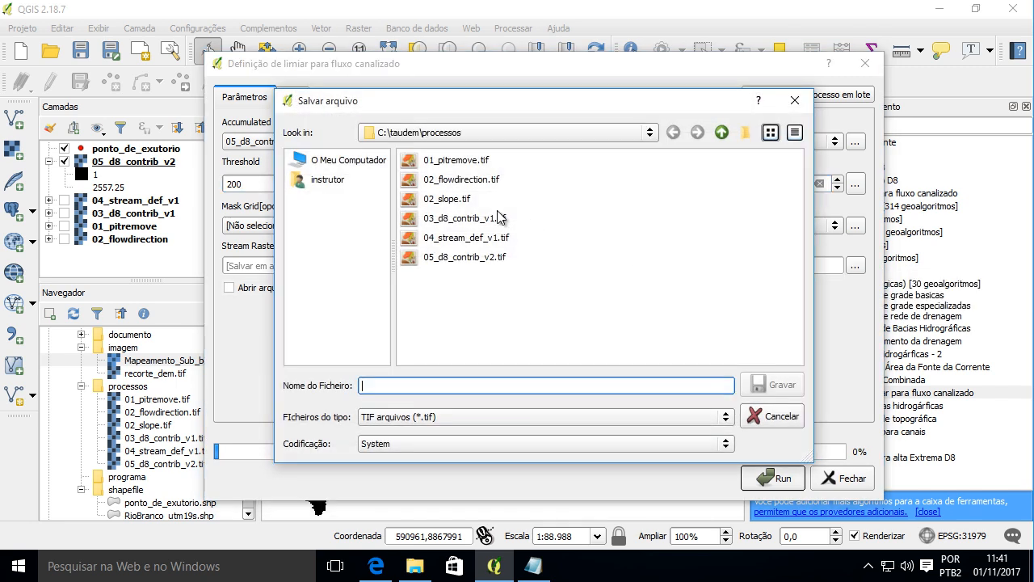
{"action": "left_click", "coordinate": [453, 237]}
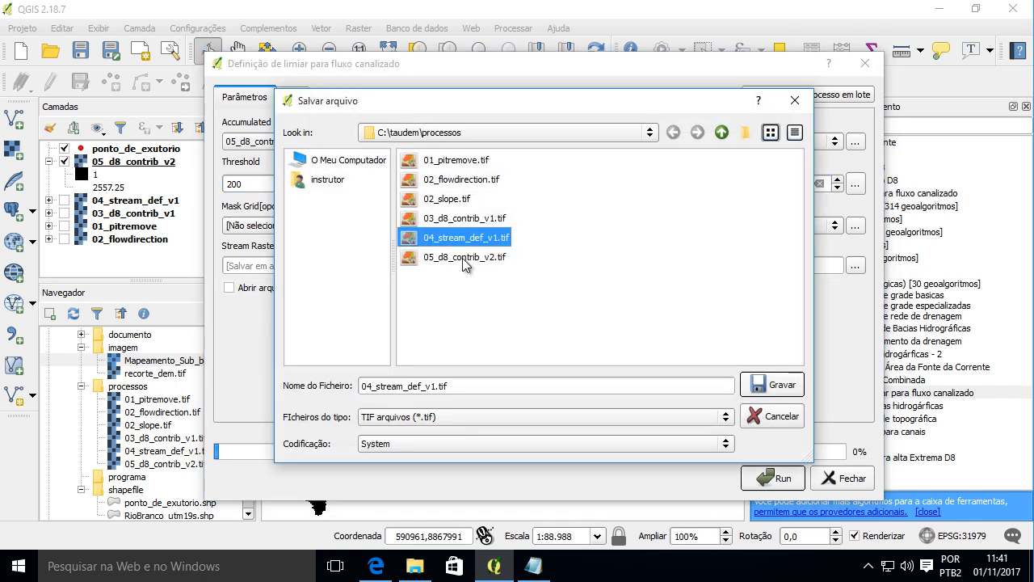
{"action": "left_click", "coordinate": [366, 386]}
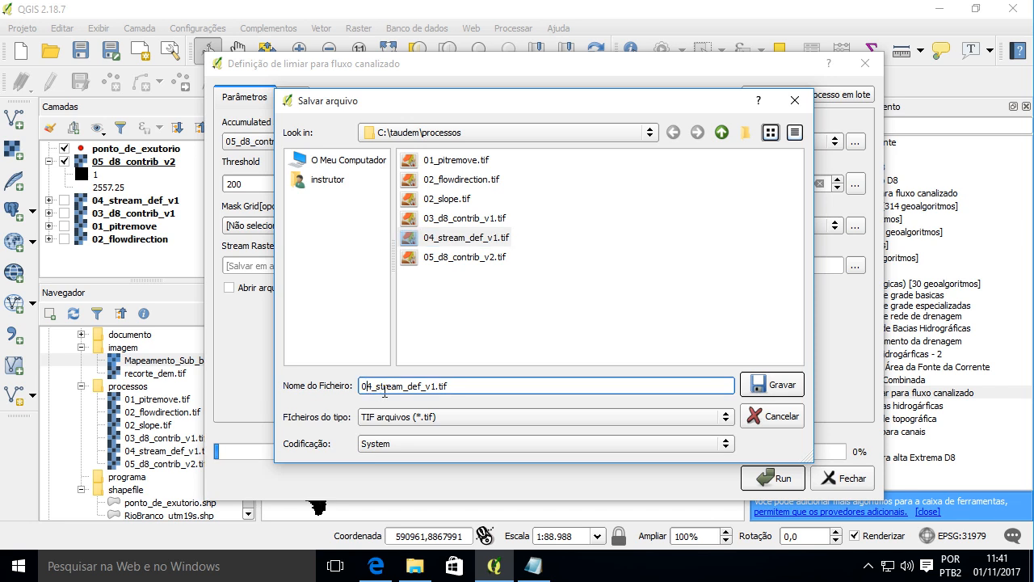
{"action": "key", "text": "Delete"}
{"action": "type", "text": "6"}
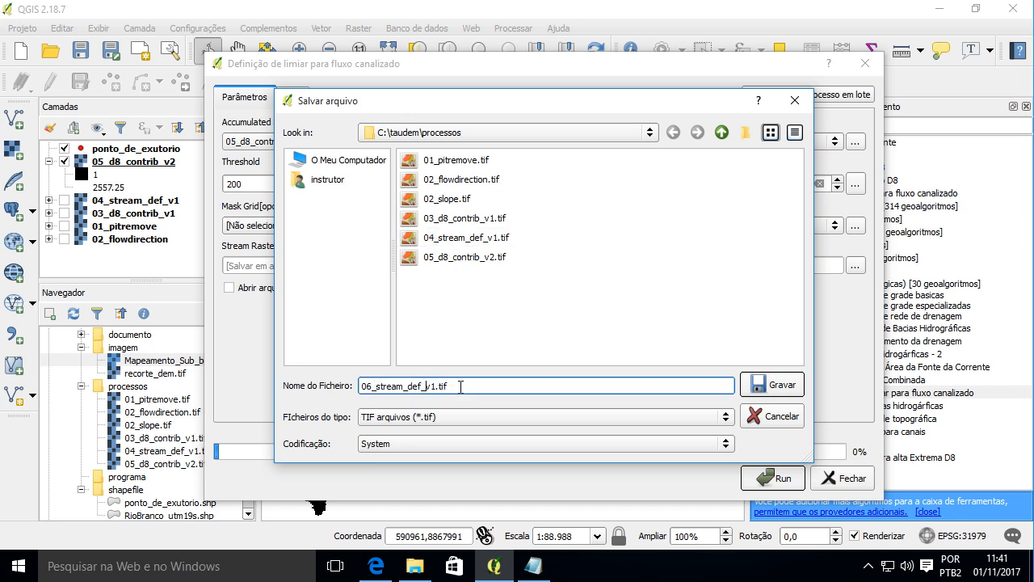
{"action": "type", "text": "2"}
{"action": "left_click", "coordinate": [773, 386]}
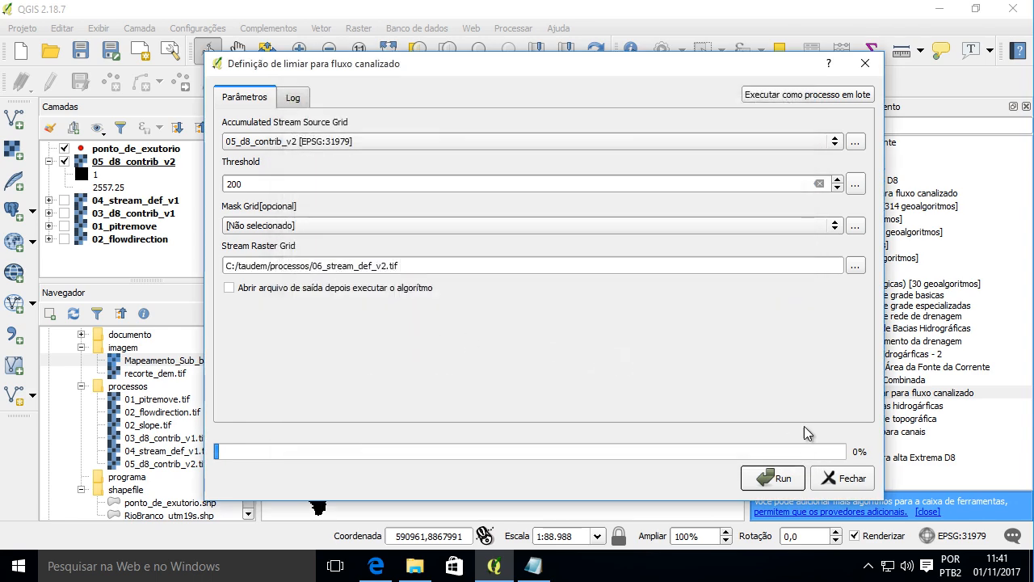
{"action": "left_click", "coordinate": [771, 477]}
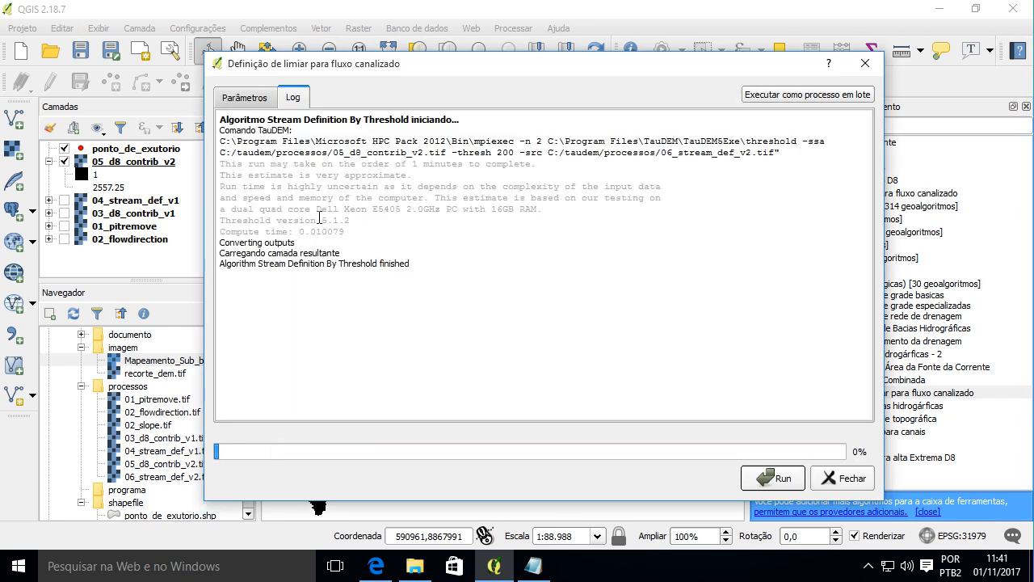
{"action": "left_click", "coordinate": [832, 477]}
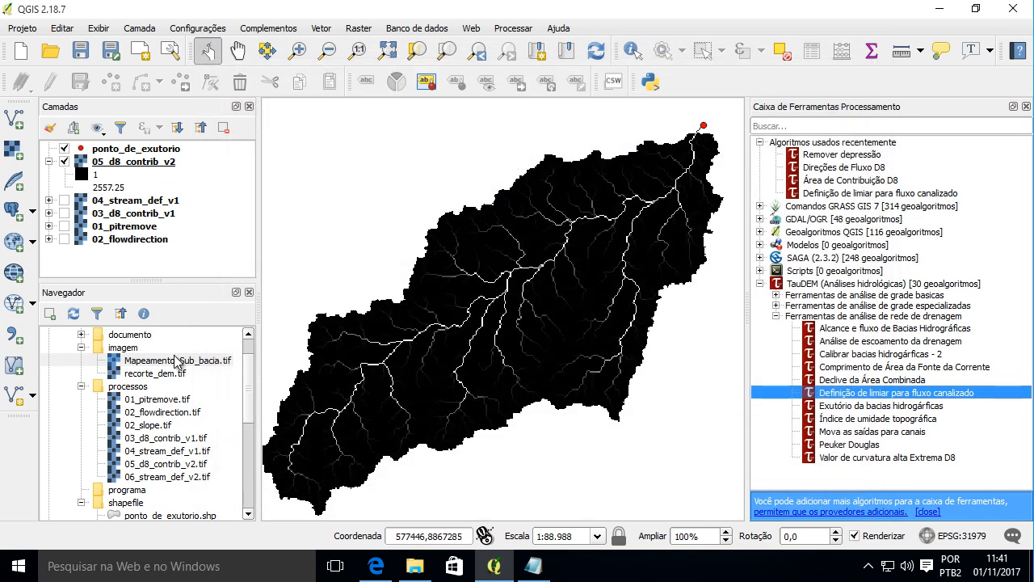
Collapse the 05_d8_contrib_v2 legend and add 06_stream_def_v2.tif from the processos folder directly above that layer.
{"action": "left_click", "coordinate": [49, 161]}
{"action": "left_click", "coordinate": [136, 161]}
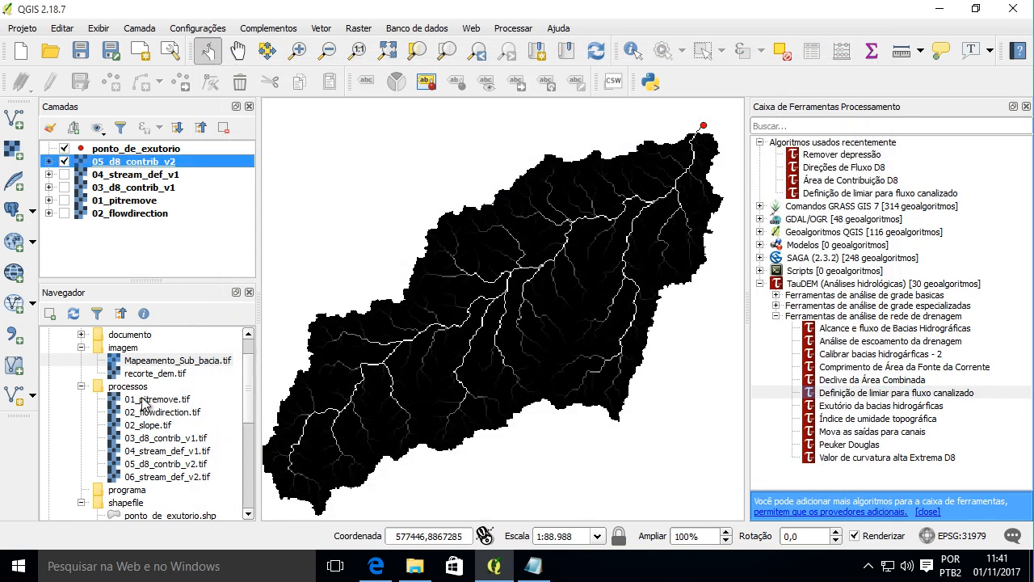
{"action": "left_click", "coordinate": [164, 478]}
{"action": "double_click", "coordinate": [164, 480]}
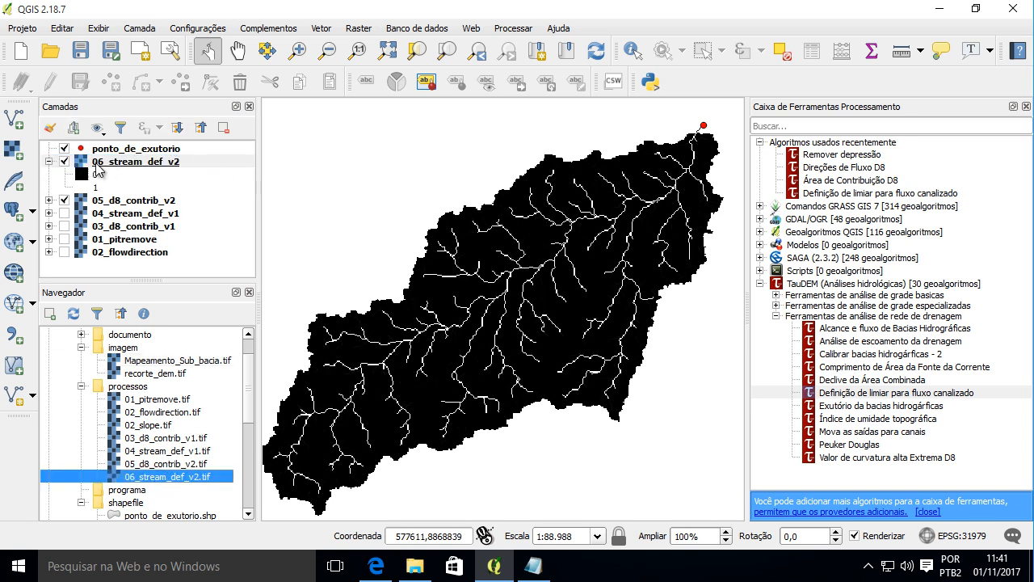
Collapse the 06_stream_def_v2 legend, add Mapeamento_Sub_bacia.tif to the map and hide it to compare the drainage network.
{"action": "left_click", "coordinate": [49, 161]}
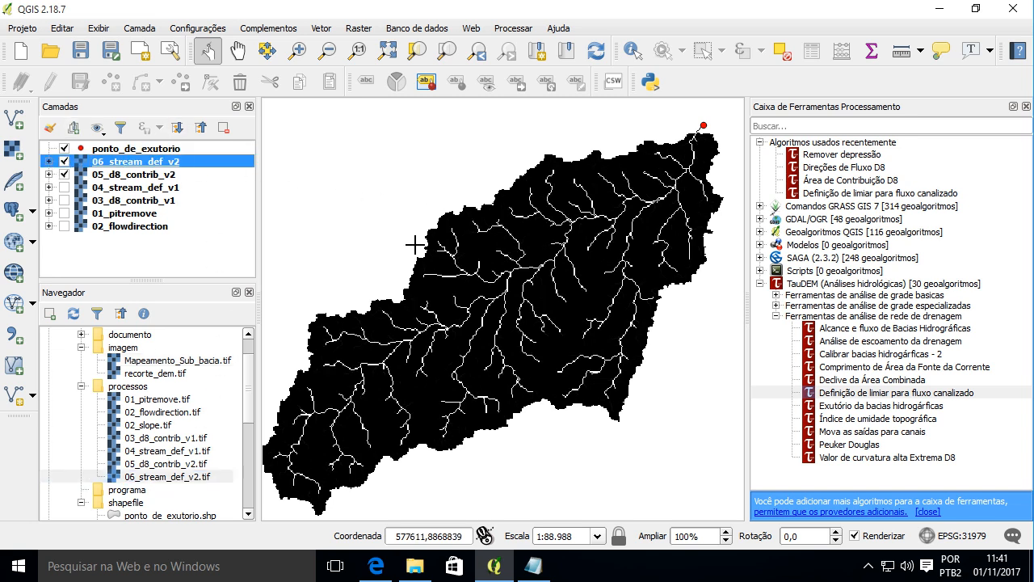
{"action": "double_click", "coordinate": [148, 360]}
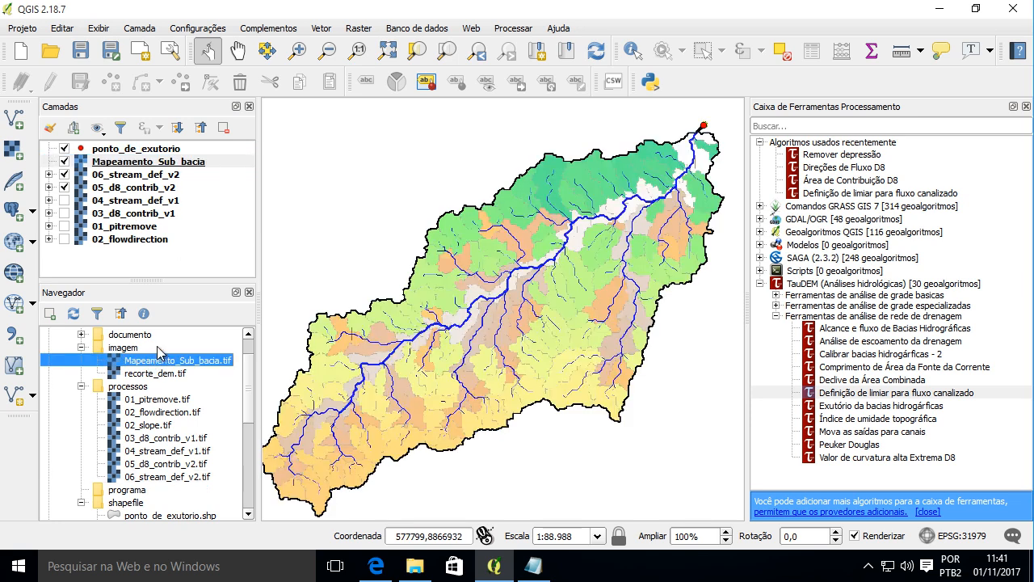
{"action": "left_click", "coordinate": [64, 161]}
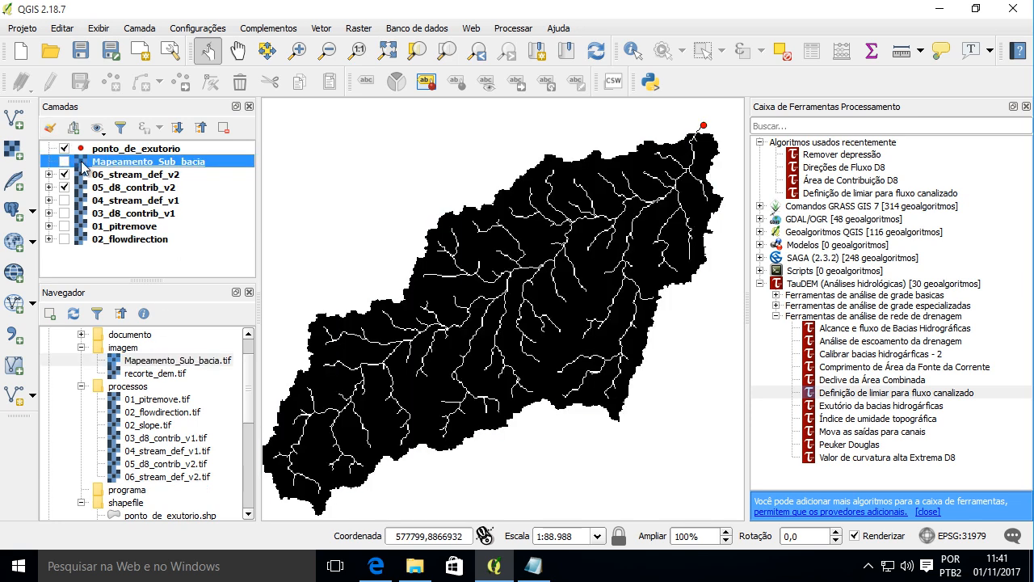
{"action": "scroll", "coordinate": [494, 425], "scroll_direction": "up", "scroll_amount": 1}
{"action": "scroll", "coordinate": [446, 331], "scroll_direction": "down", "scroll_amount": 2}
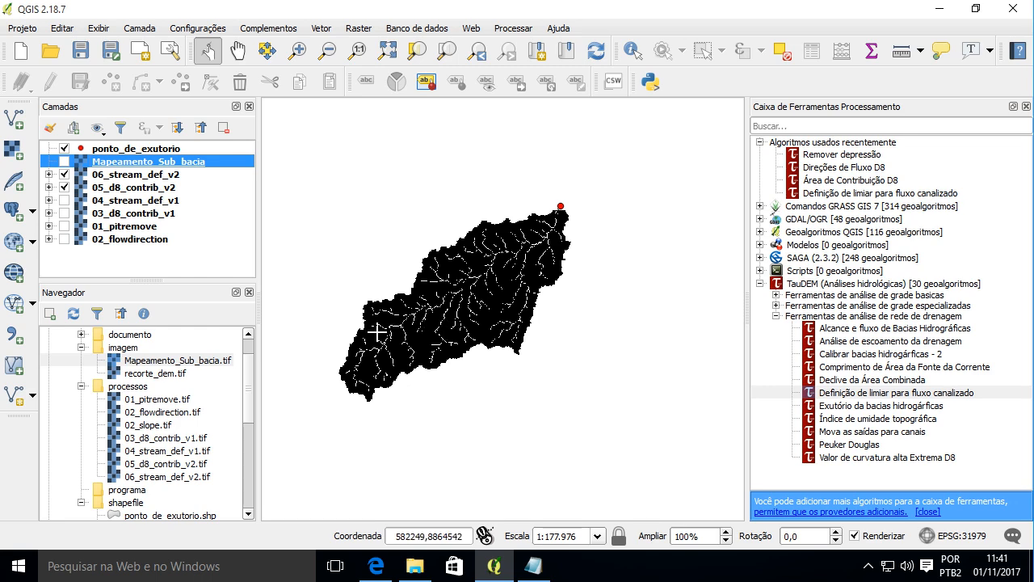
{"action": "scroll", "coordinate": [388, 332], "scroll_direction": "up", "scroll_amount": 1}
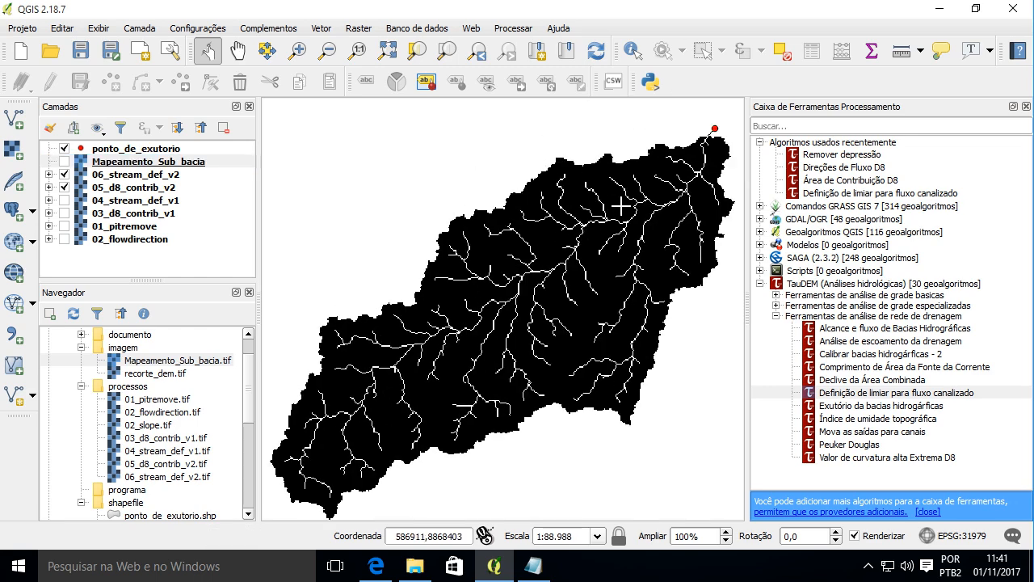
{"action": "mouse_move", "coordinate": [618, 217]}
{"action": "left_mouse_down"}
{"action": "mouse_move", "coordinate": [581, 204]}
{"action": "mouse_move", "coordinate": [642, 213]}
{"action": "mouse_move", "coordinate": [650, 198]}
{"action": "mouse_move", "coordinate": [614, 210]}
{"action": "left_mouse_up"}
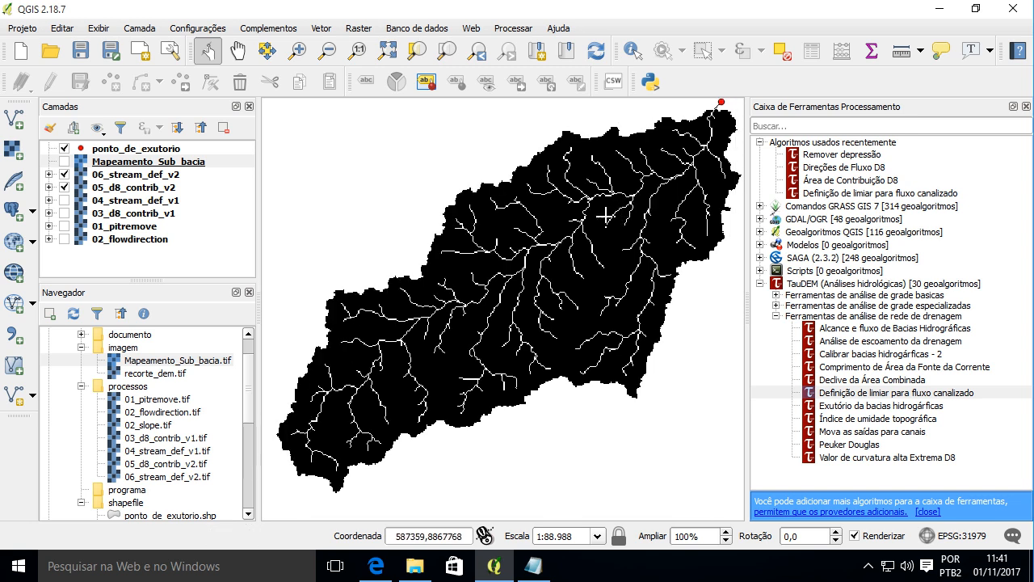
{"action": "left_click_drag", "start_coordinate": [541, 219], "coordinate": [519, 229]}
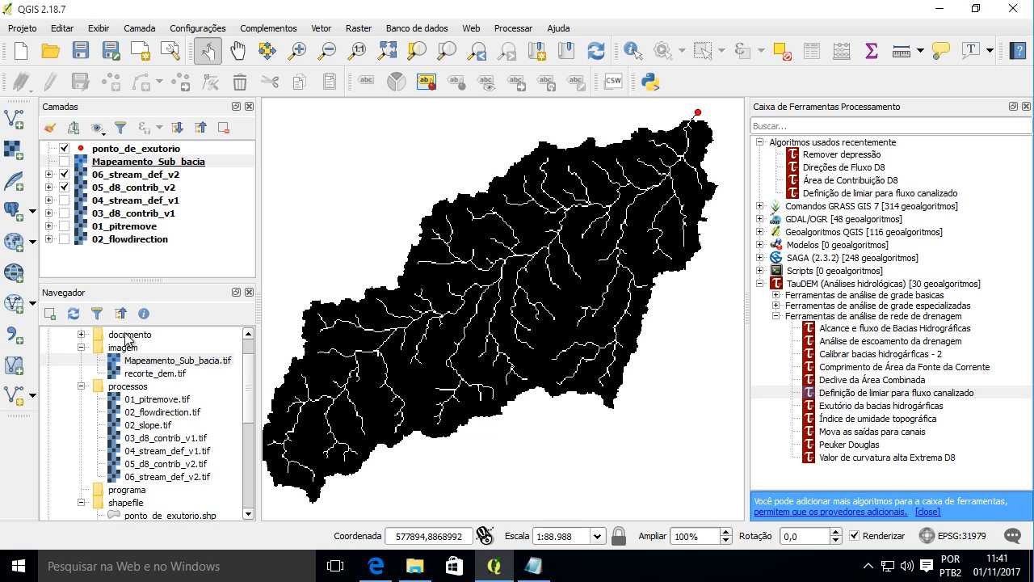
Add Mapeamento_Sub_bacia.tif again below ponto_de_exutorio and toggle its visibility to compare it with the stream raster, leaving it hidden.
{"action": "left_click_drag", "start_coordinate": [157, 363], "coordinate": [136, 159]}
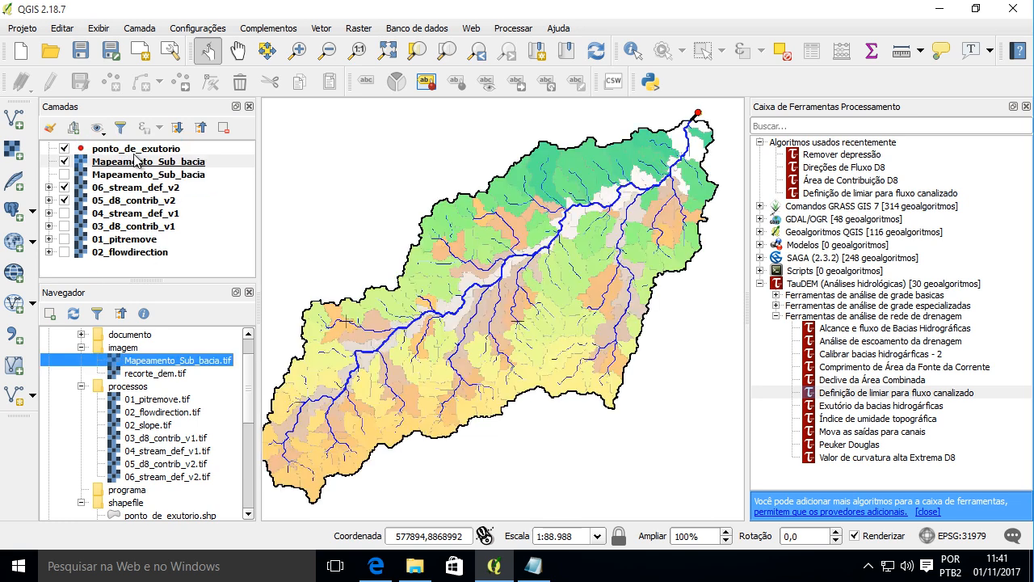
{"action": "left_click", "coordinate": [64, 162]}
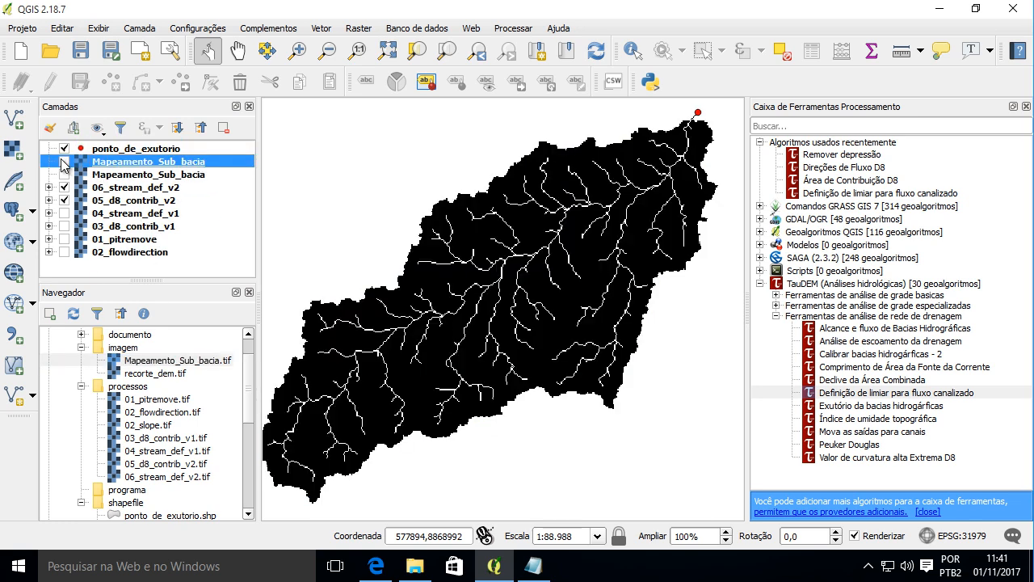
{"action": "left_click", "coordinate": [65, 162]}
{"action": "left_click", "coordinate": [65, 162]}
{"action": "left_click", "coordinate": [64, 161]}
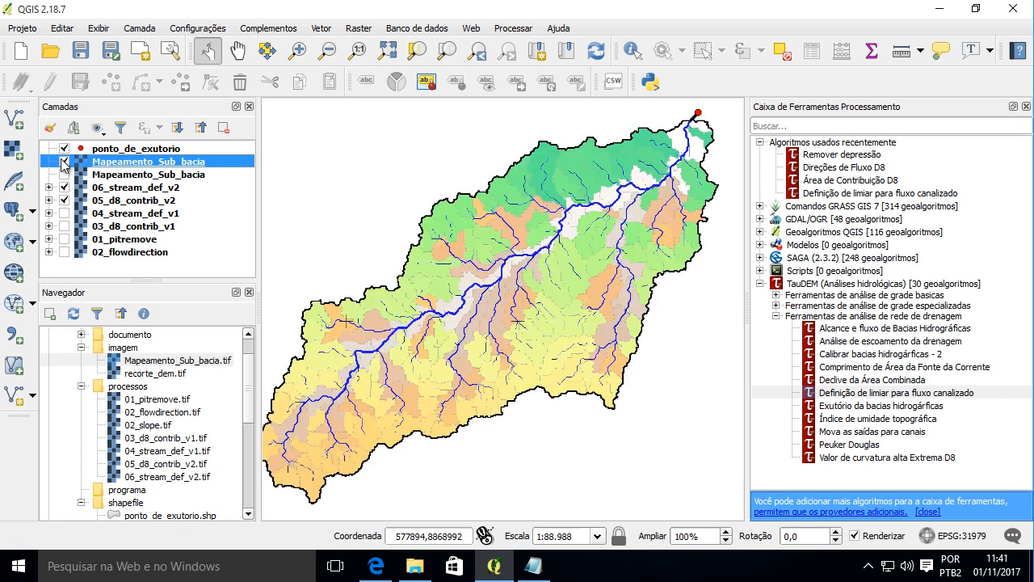
{"action": "left_click", "coordinate": [64, 162]}
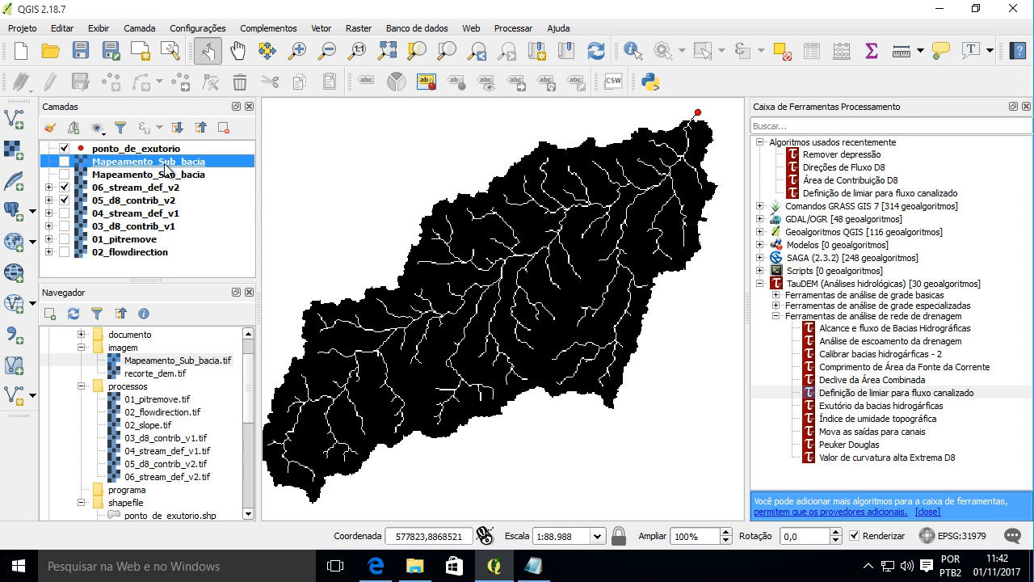
Remove both Mapeamento_Sub_bacia layers from the project.
{"action": "left_click", "coordinate": [223, 128]}
{"action": "left_click", "coordinate": [172, 161]}
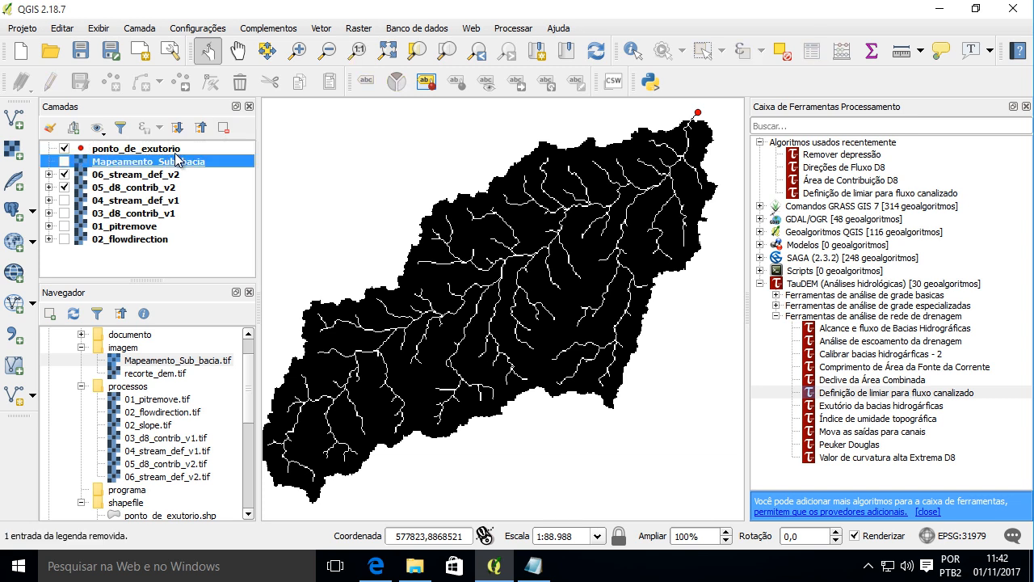
{"action": "left_click", "coordinate": [223, 127]}
{"action": "left_click", "coordinate": [123, 162]}
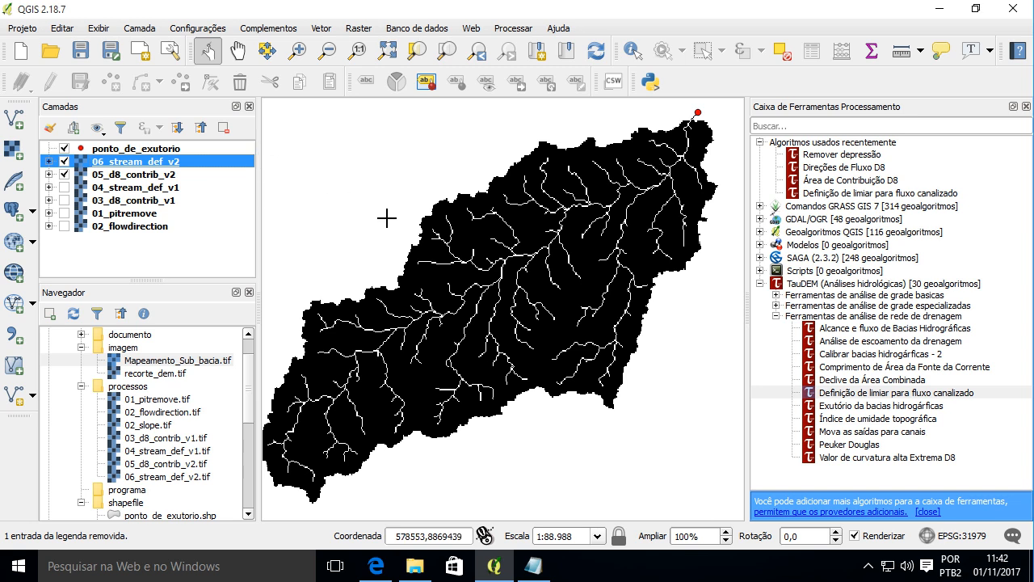
Move the 01_pitremove layer below 02_flowdirection in the layer order.
{"action": "left_click_drag", "start_coordinate": [471, 275], "coordinate": [491, 288]}
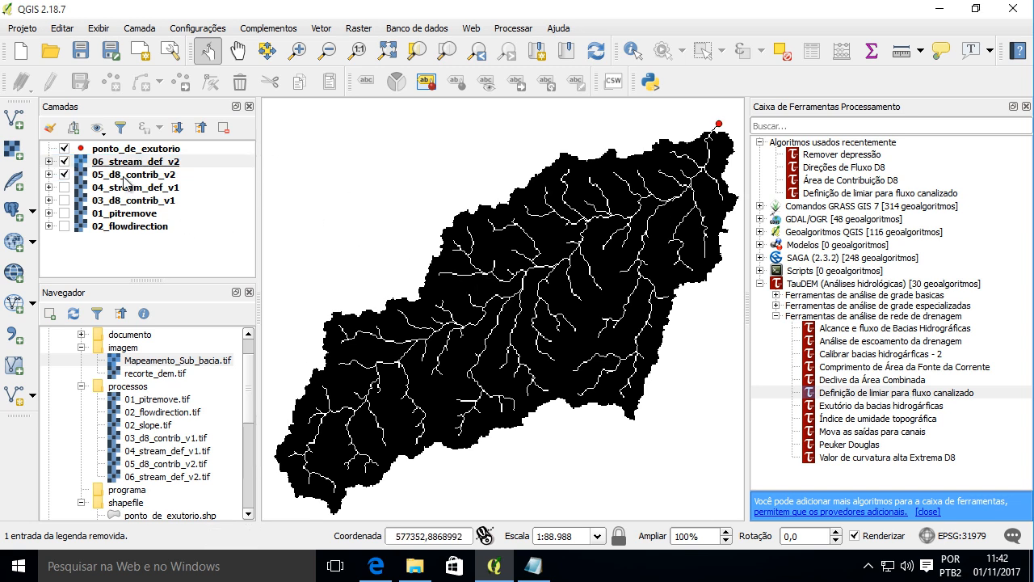
{"action": "left_click", "coordinate": [139, 228]}
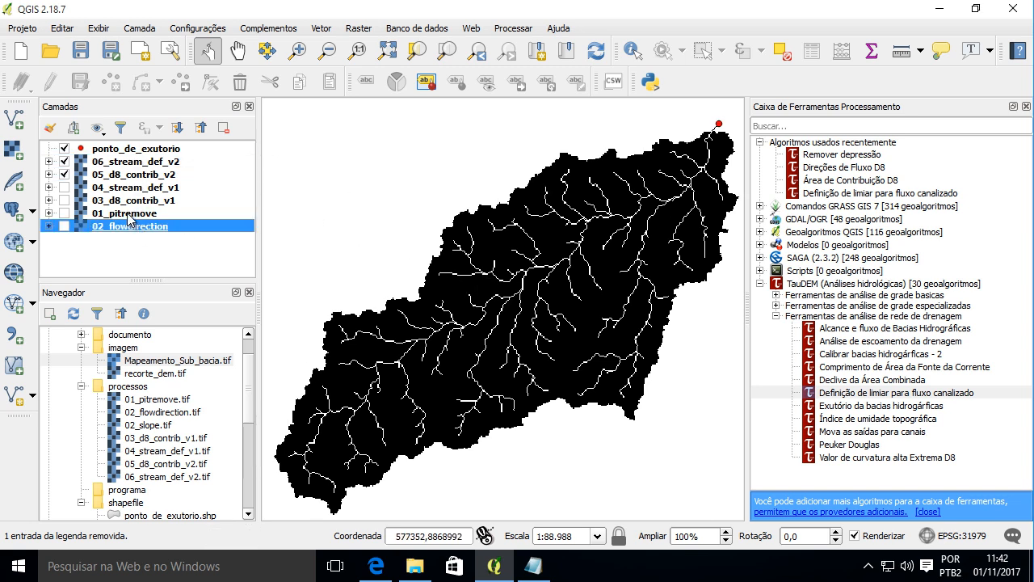
{"action": "left_click_drag", "start_coordinate": [129, 218], "coordinate": [113, 232]}
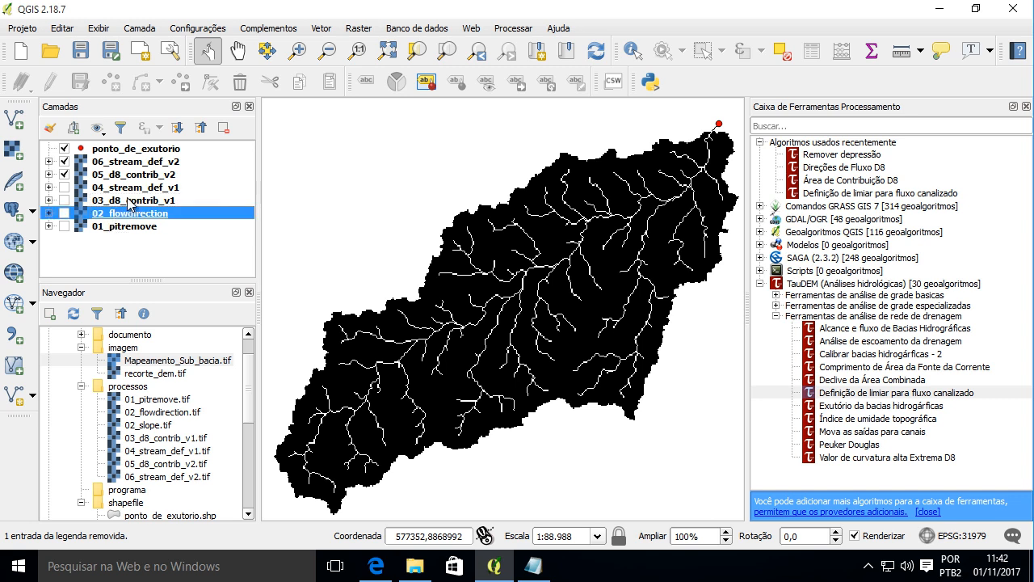
Remove the 03_d8_contrib_v1 and 04_stream_def_v1 layers from the project.
{"action": "left_click", "coordinate": [139, 202]}
{"action": "left_click", "coordinate": [224, 127]}
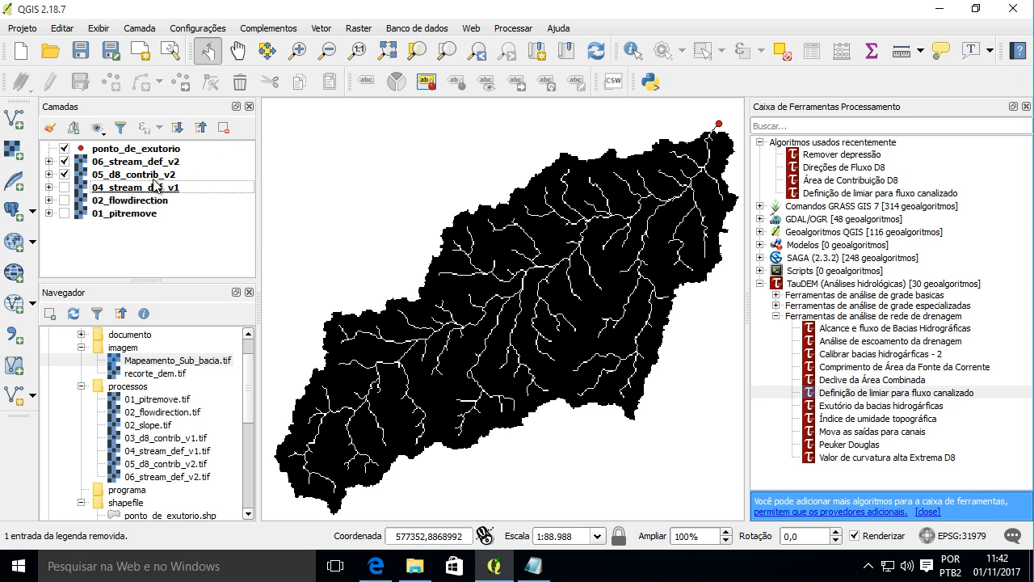
{"action": "left_click", "coordinate": [129, 189]}
{"action": "left_click", "coordinate": [223, 128]}
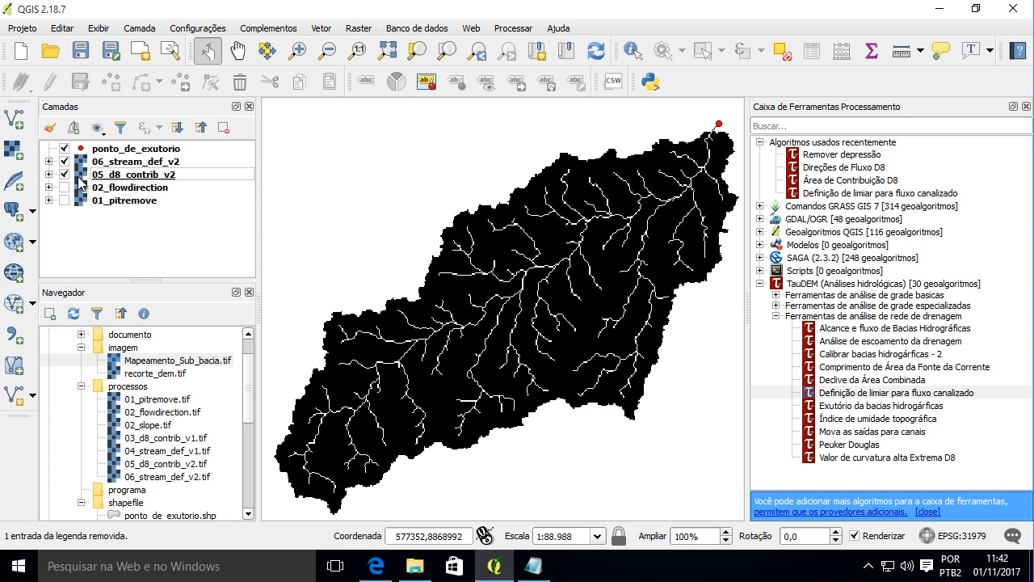
{"action": "left_click", "coordinate": [128, 163]}
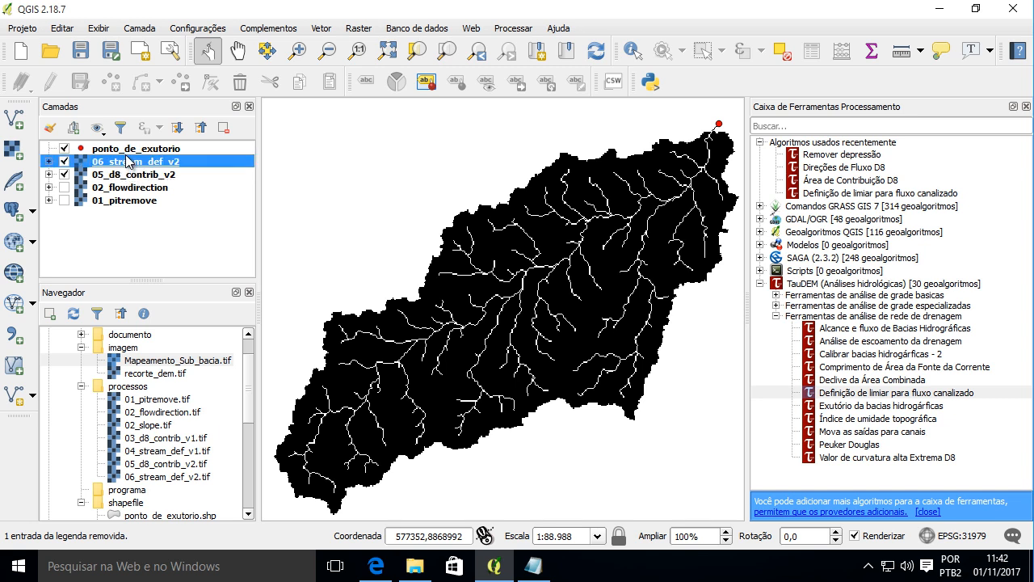
{"action": "left_click", "coordinate": [130, 150]}
{"action": "left_click", "coordinate": [121, 163]}
{"action": "left_click", "coordinate": [127, 152]}
{"action": "left_click", "coordinate": [163, 164]}
Look through the parameters of the Alcance e fluxo de Bacias Hidrográficas tool and close it.
{"action": "left_click", "coordinate": [855, 329]}
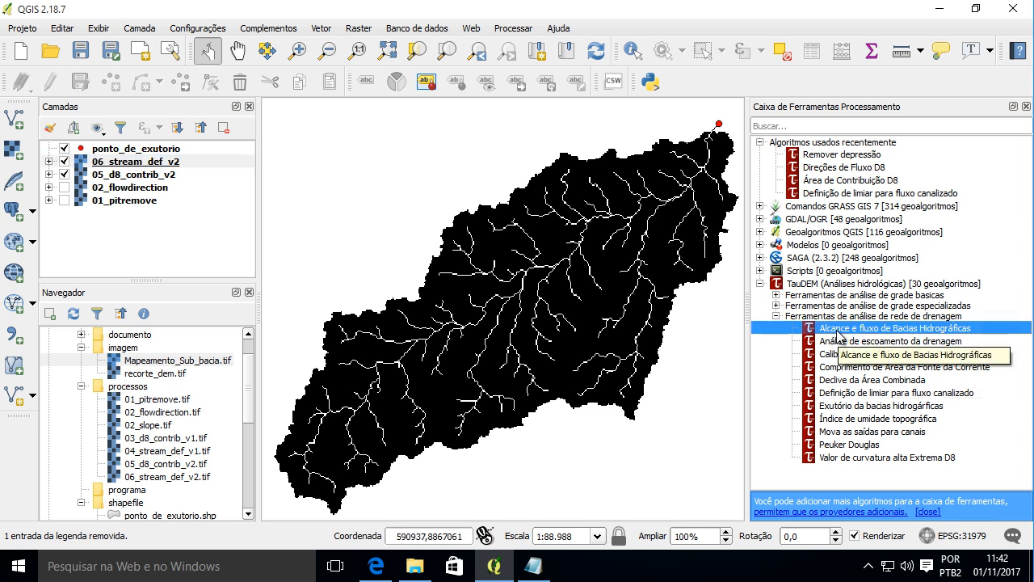
{"action": "double_click", "coordinate": [861, 329]}
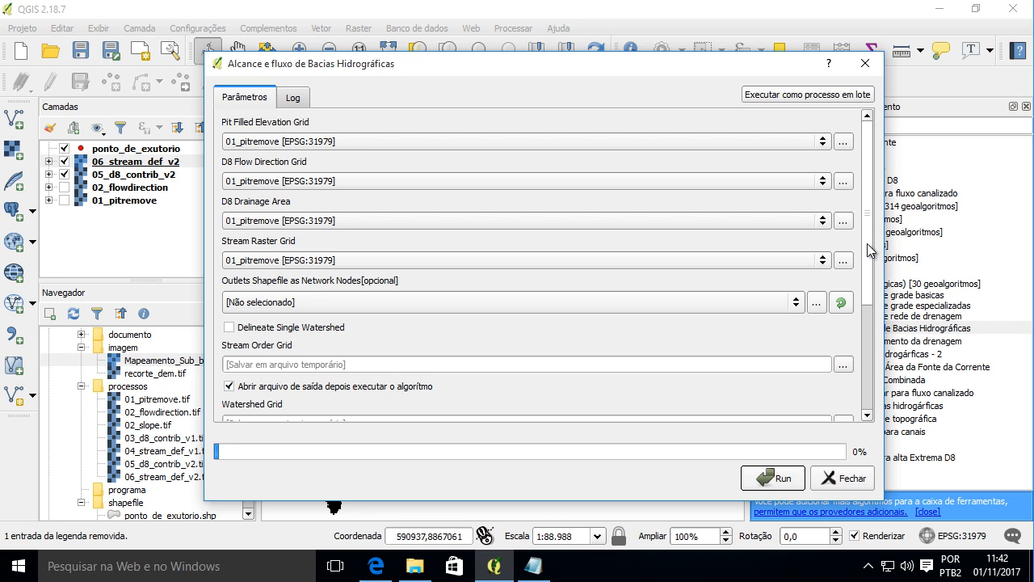
{"action": "left_click_drag", "start_coordinate": [870, 251], "coordinate": [871, 117]}
{"action": "left_click", "coordinate": [863, 63]}
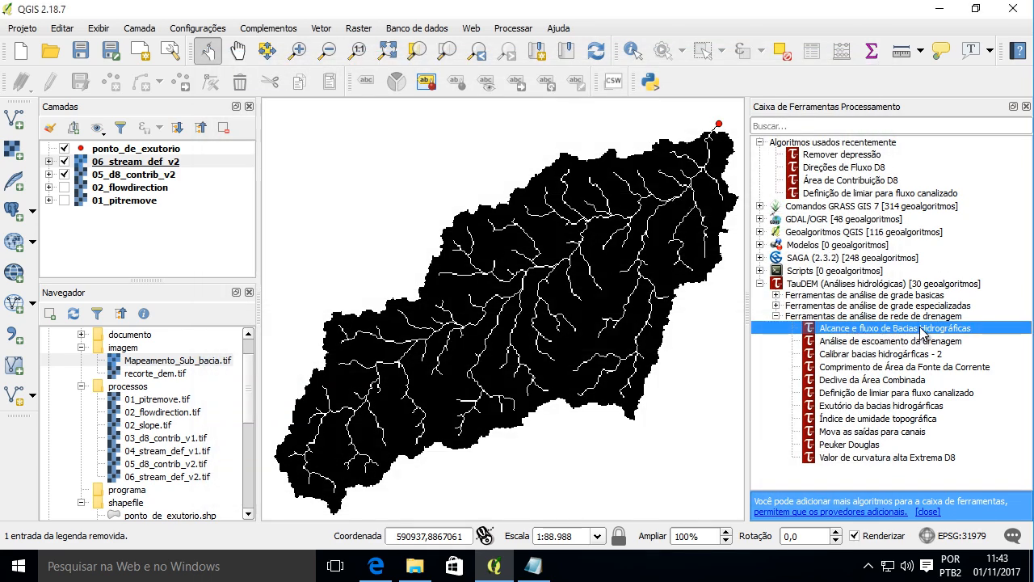
Open the TauDEM tool Alcance e fluxo de Bacias Hidrográficas and make its dialog taller to show more parameters.
{"action": "double_click", "coordinate": [922, 329]}
{"action": "left_click_drag", "start_coordinate": [475, 33], "coordinate": [455, 20]}
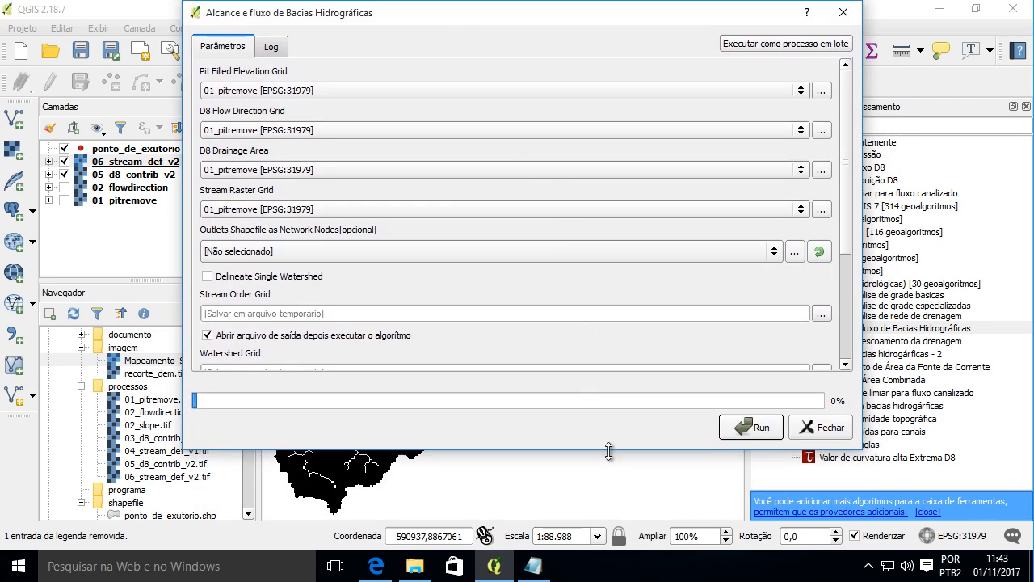
{"action": "left_click_drag", "start_coordinate": [610, 451], "coordinate": [631, 550]}
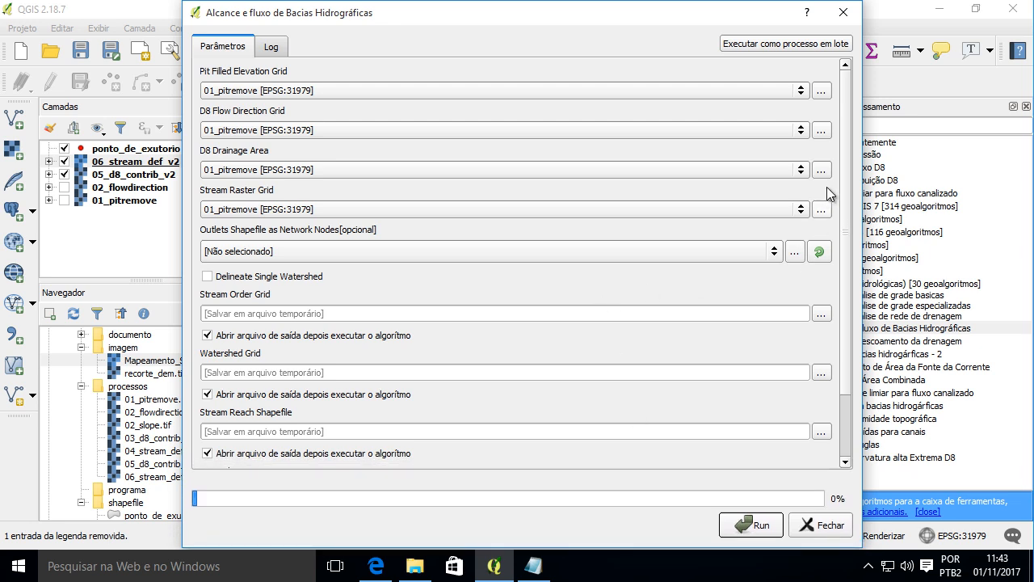
{"action": "scroll", "coordinate": [846, 193], "scroll_direction": "down", "scroll_amount": 2}
{"action": "scroll", "coordinate": [843, 155], "scroll_direction": "up", "scroll_amount": 2}
Set D8 Flow Direction Grid to 02_flowdirection, D8 Drainage Area to 05_d8_contrib_v2 and Stream Raster Grid to 06_stream_def_v2, and enable Delineate Single Watershed.
{"action": "left_click", "coordinate": [265, 129]}
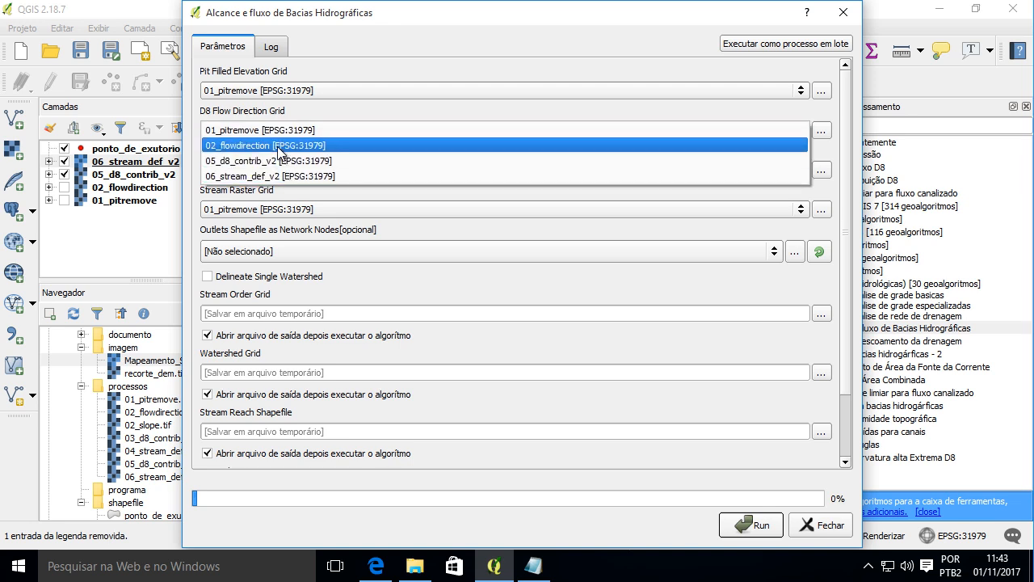
{"action": "left_click", "coordinate": [278, 147]}
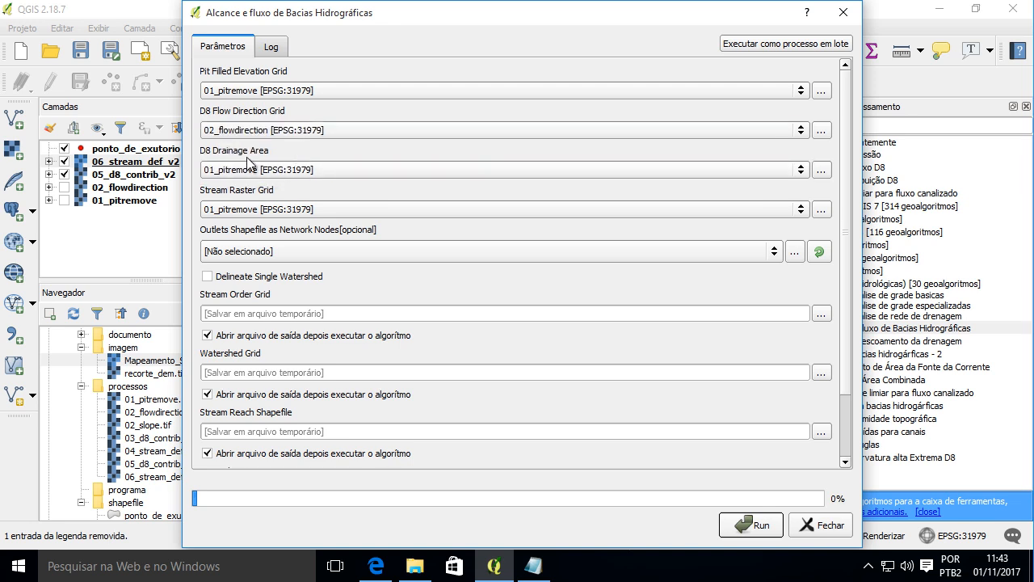
{"action": "left_click", "coordinate": [259, 170]}
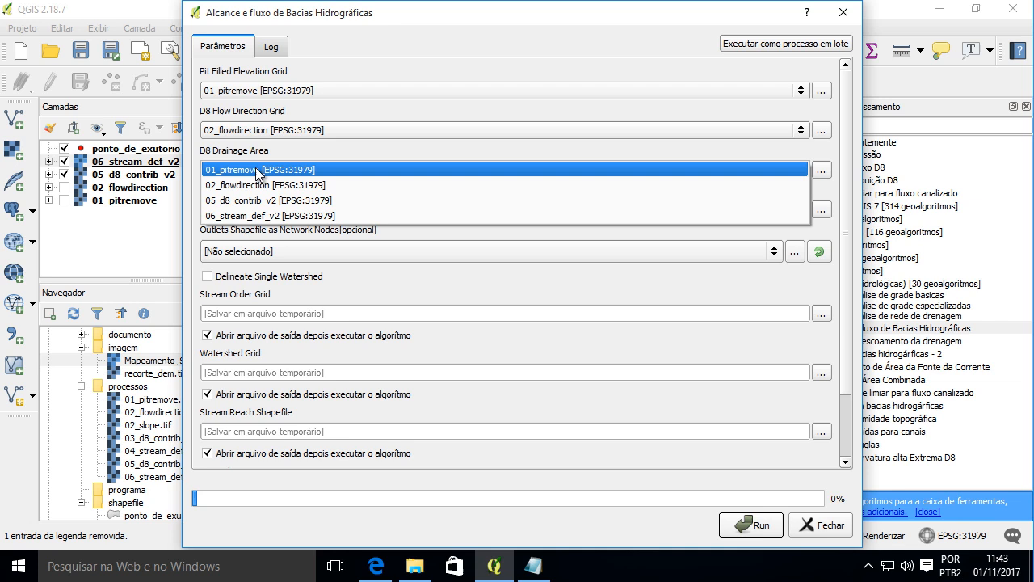
{"action": "left_click", "coordinate": [314, 200]}
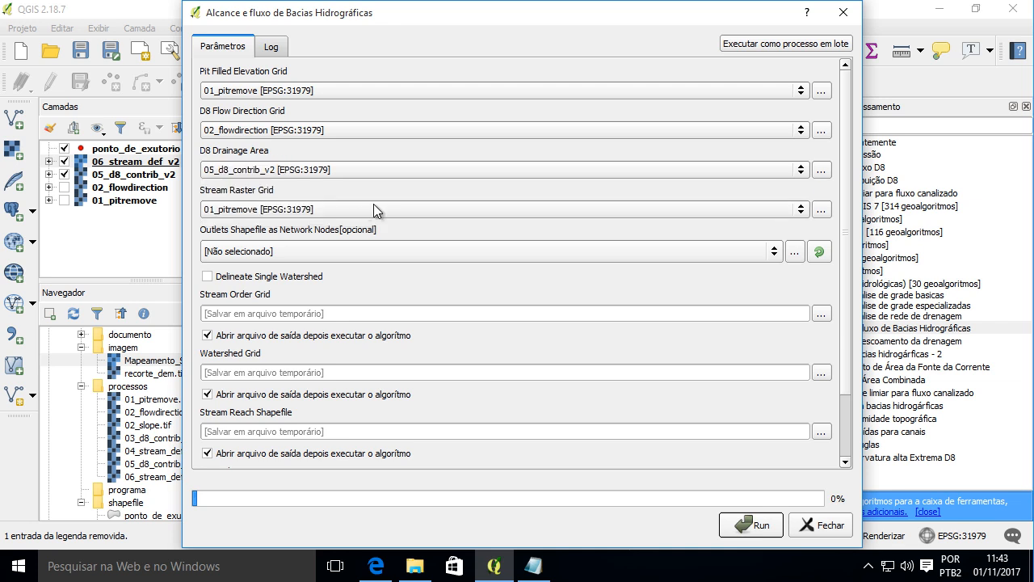
{"action": "left_click", "coordinate": [278, 213]}
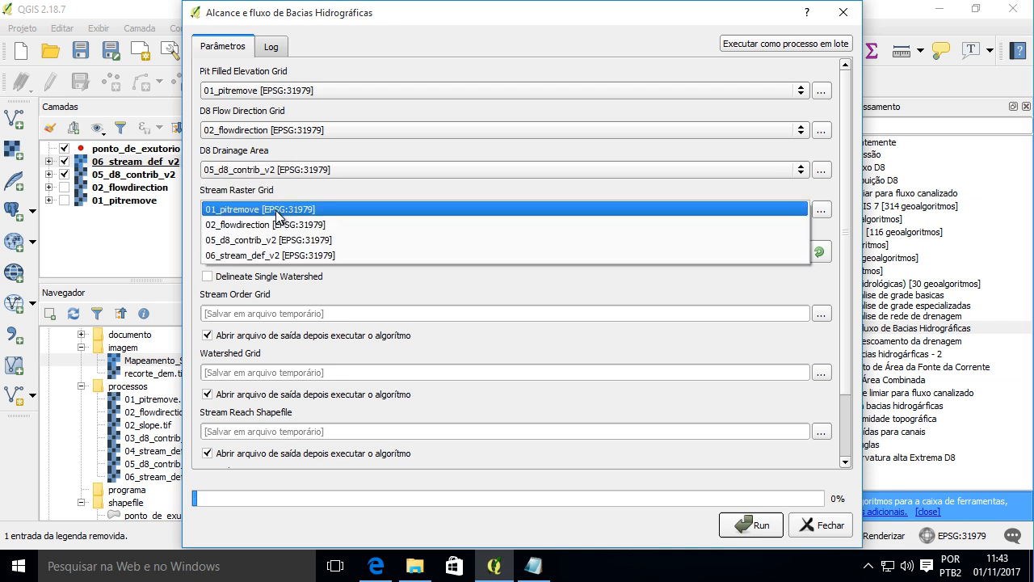
{"action": "left_click", "coordinate": [304, 255]}
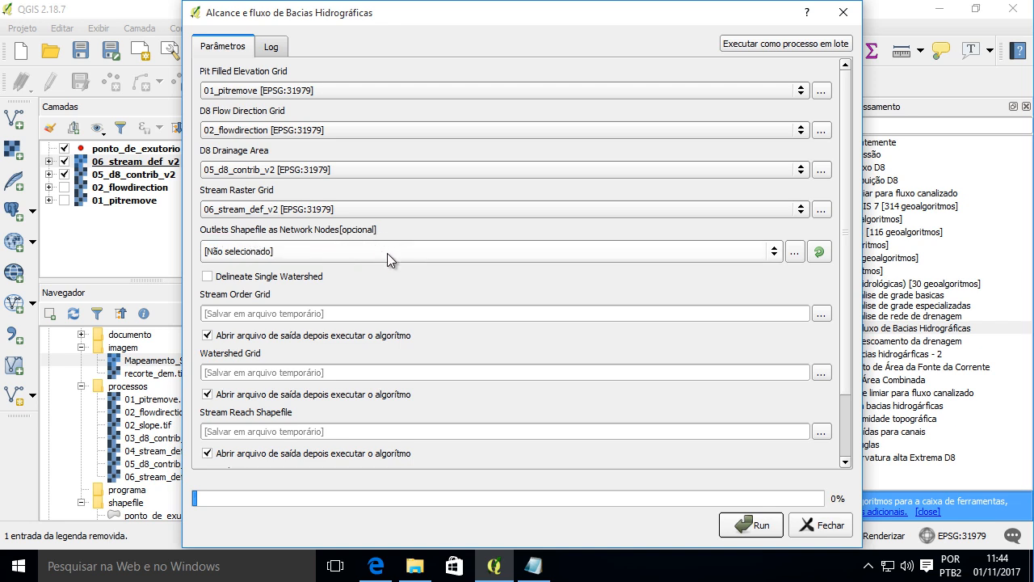
{"action": "left_click", "coordinate": [231, 278]}
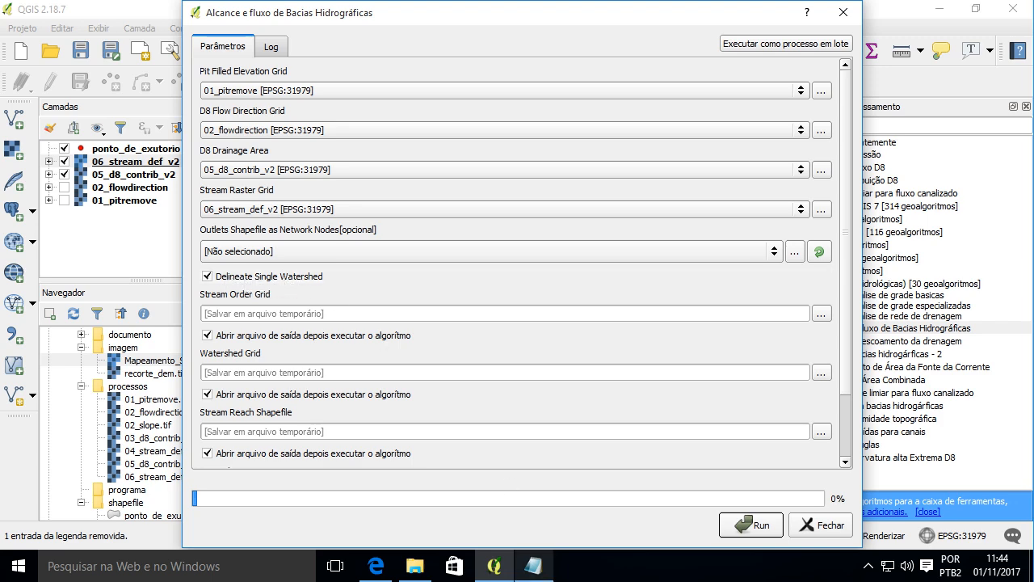
Switch to taudem_instrucoes.txt in Notepad and insert "a" before "opção" in process items c and e.
{"action": "left_click", "coordinate": [528, 556]}
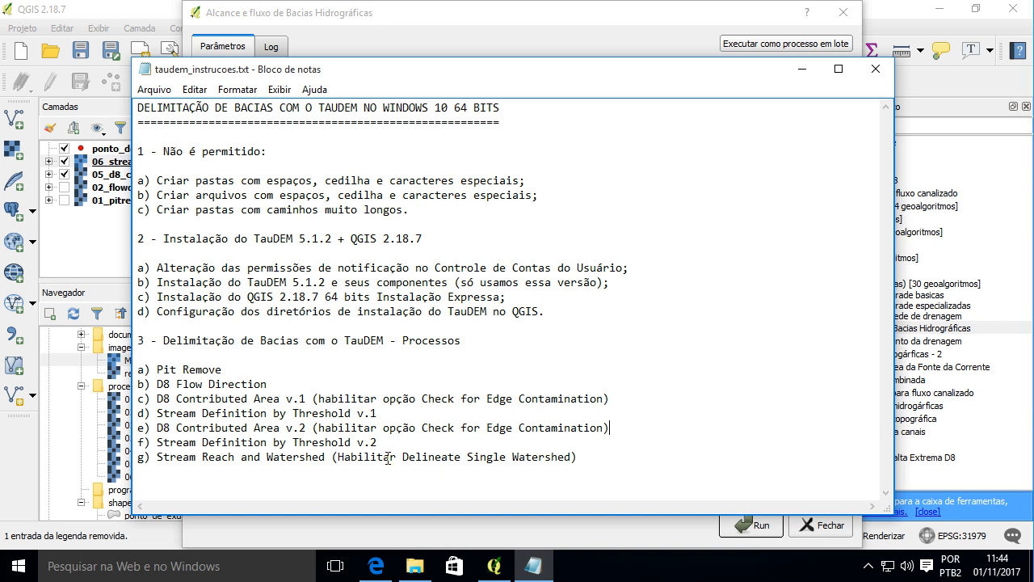
{"action": "left_click", "coordinate": [385, 397]}
{"action": "type", "text": "a"}
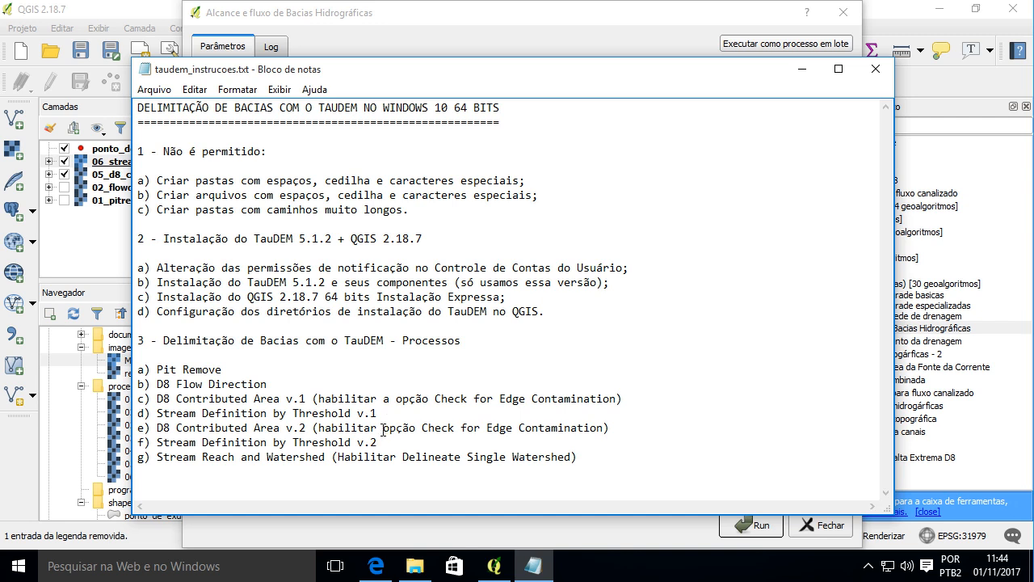
{"action": "left_click", "coordinate": [383, 426]}
{"action": "type", "text": "a"}
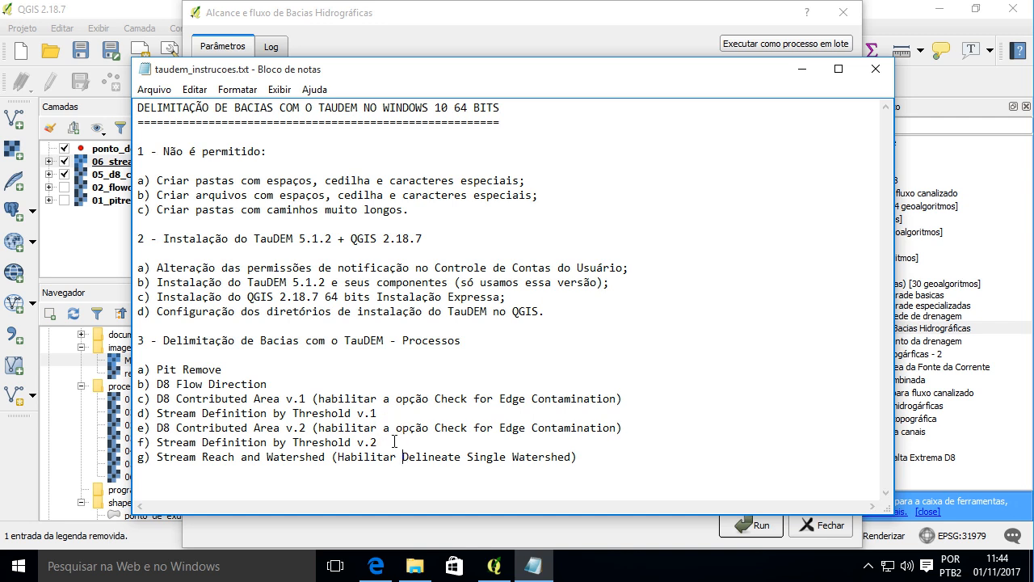
Copy "a opção" from process item e into item g before "Delineate Single Watershed", and return to QGIS.
{"action": "left_click_drag", "start_coordinate": [383, 428], "coordinate": [437, 432]}
{"action": "key", "text": "ctrl+c"}
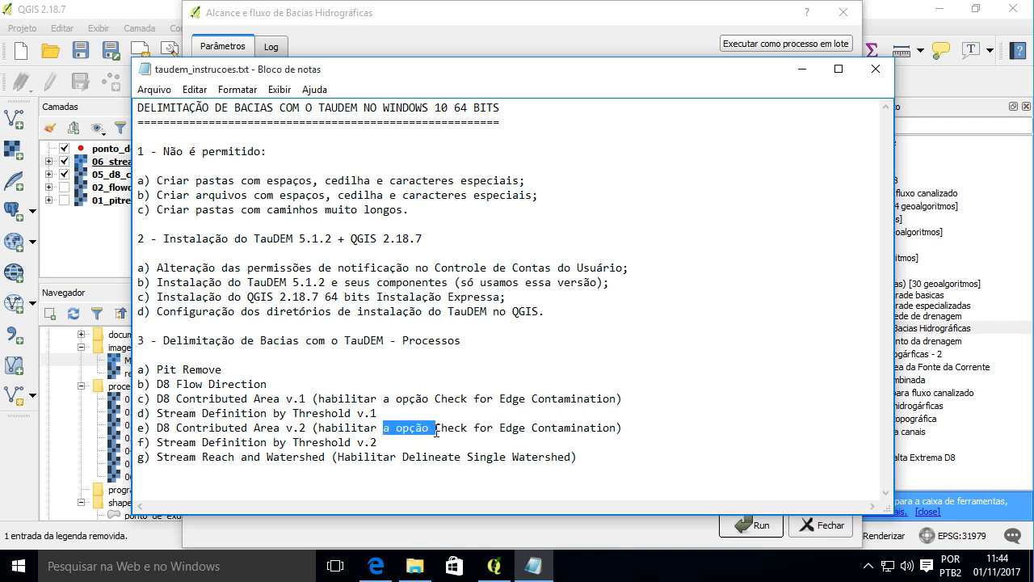
{"action": "left_click", "coordinate": [408, 454]}
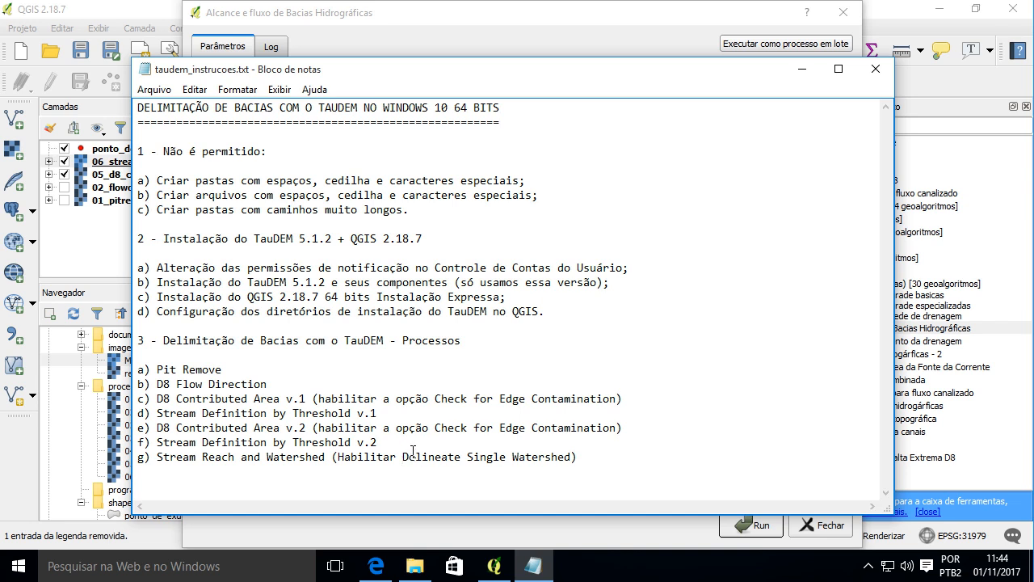
{"action": "key", "text": "ctrl+v"}
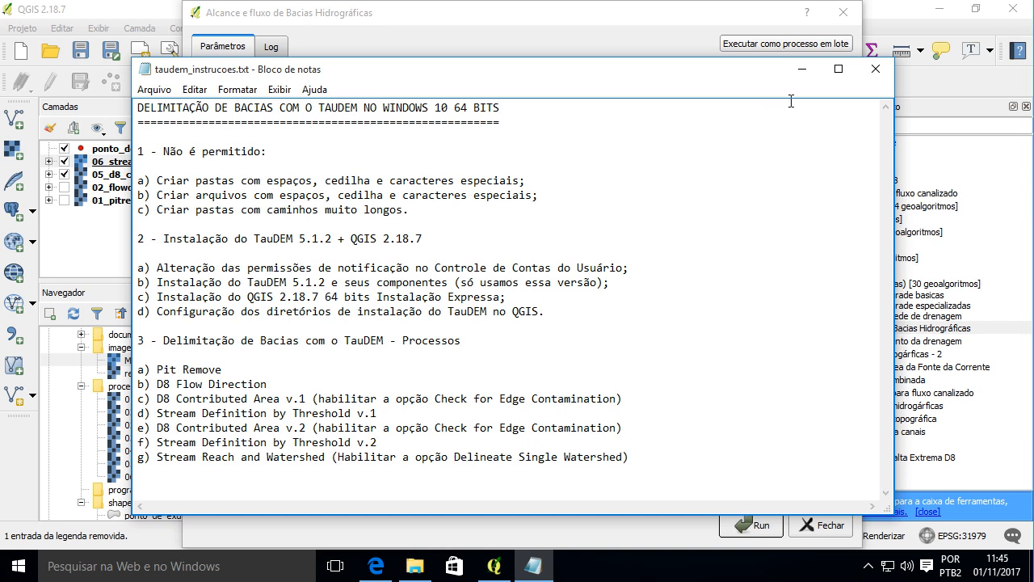
{"action": "left_click", "coordinate": [800, 72]}
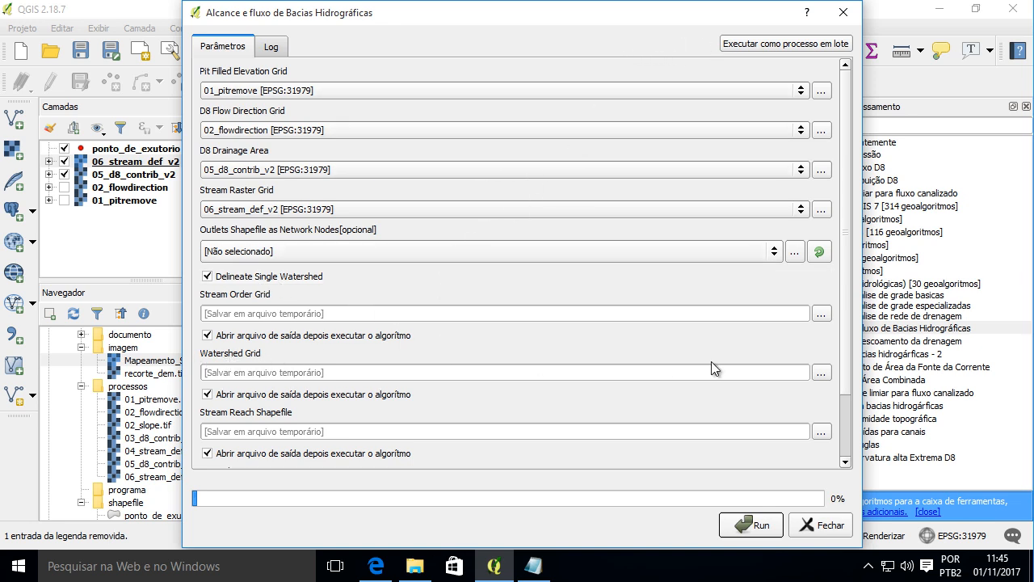
Choose to save the Watershed Grid output to a file and create a new folder named bacia in C:\taudem\processos.
{"action": "left_click", "coordinate": [820, 374]}
{"action": "left_click", "coordinate": [856, 398]}
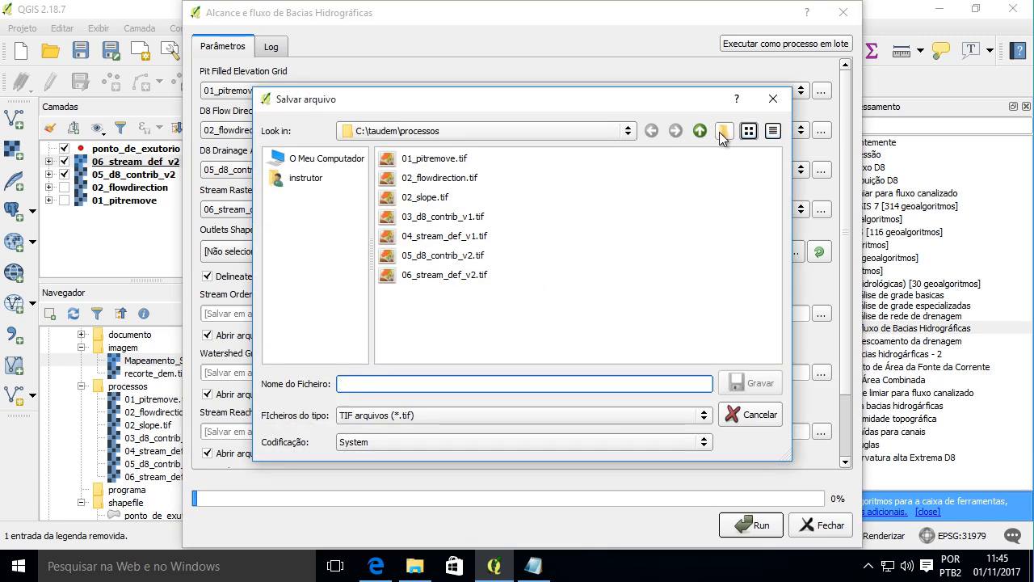
{"action": "left_click", "coordinate": [721, 131]}
{"action": "type", "text": "bacia"}
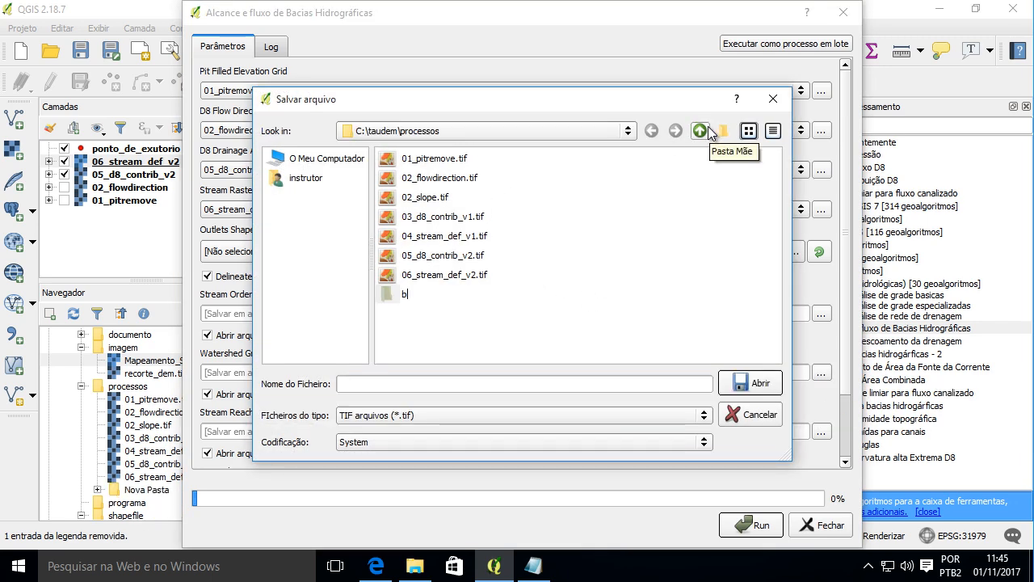
{"action": "key", "text": "Return"}
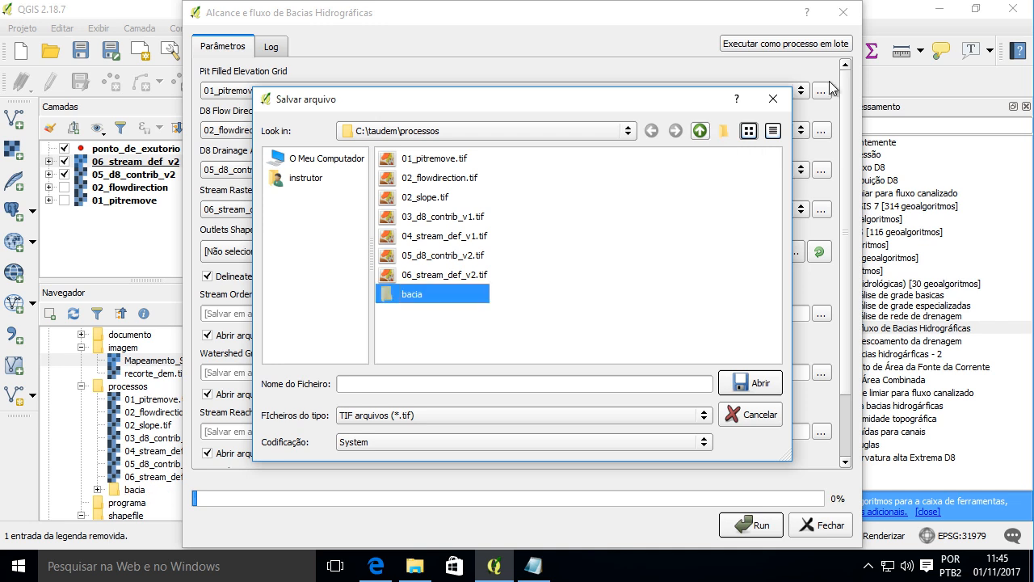
Save the Watershed Grid as Watershed_grid in the bacia folder, and disable opening the Stream Order Grid and Watershed Grid outputs after execution.
{"action": "double_click", "coordinate": [446, 295]}
{"action": "left_click", "coordinate": [351, 384]}
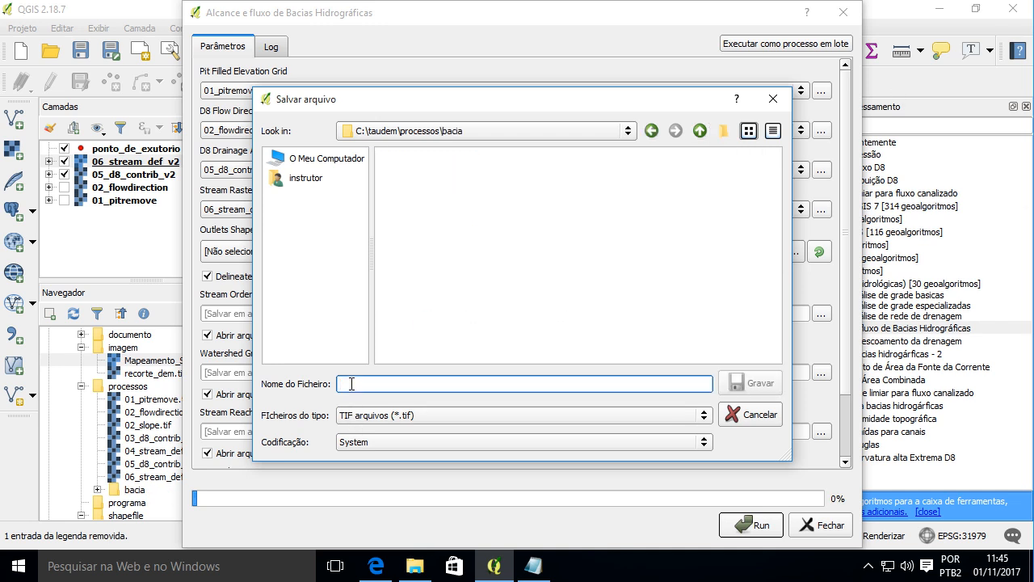
{"action": "type", "text": "w"}
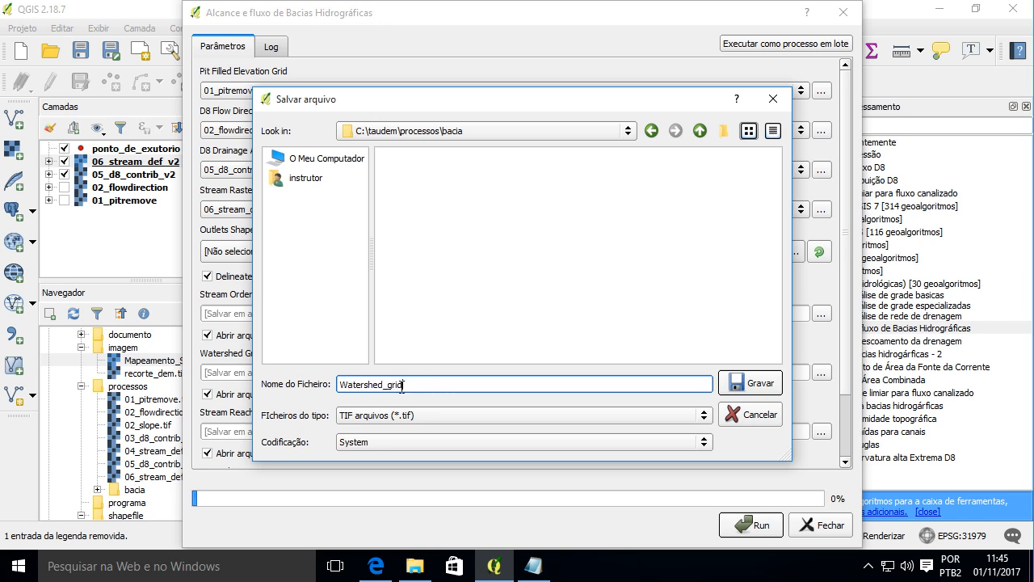
{"action": "left_click", "coordinate": [751, 385]}
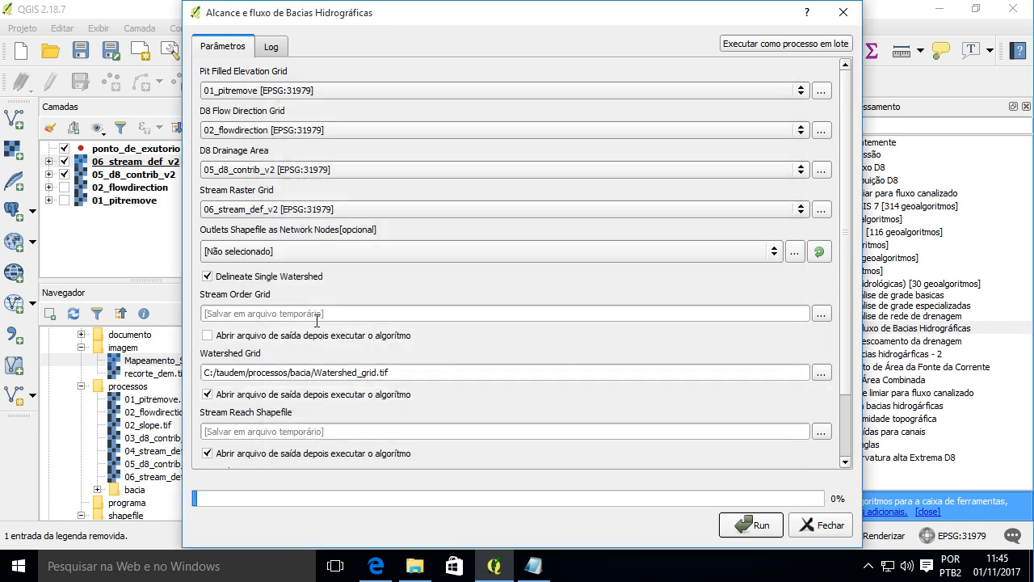
{"action": "left_click", "coordinate": [307, 395]}
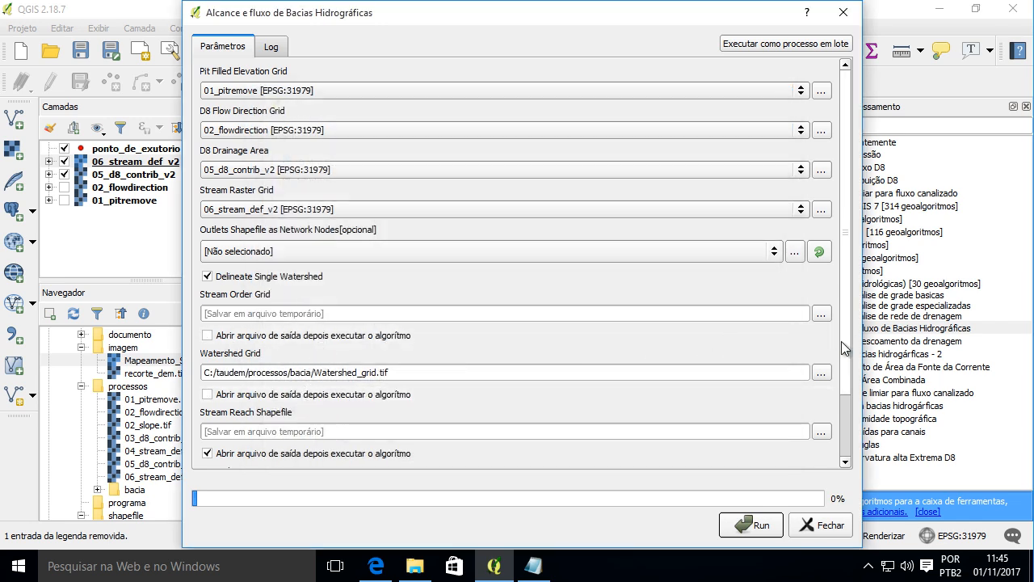
Set the Stream Reach Shapefile output to Rede_de_drenagem in the bacia folder and disable opening it after execution.
{"action": "scroll", "coordinate": [841, 341], "scroll_direction": "down", "scroll_amount": 3}
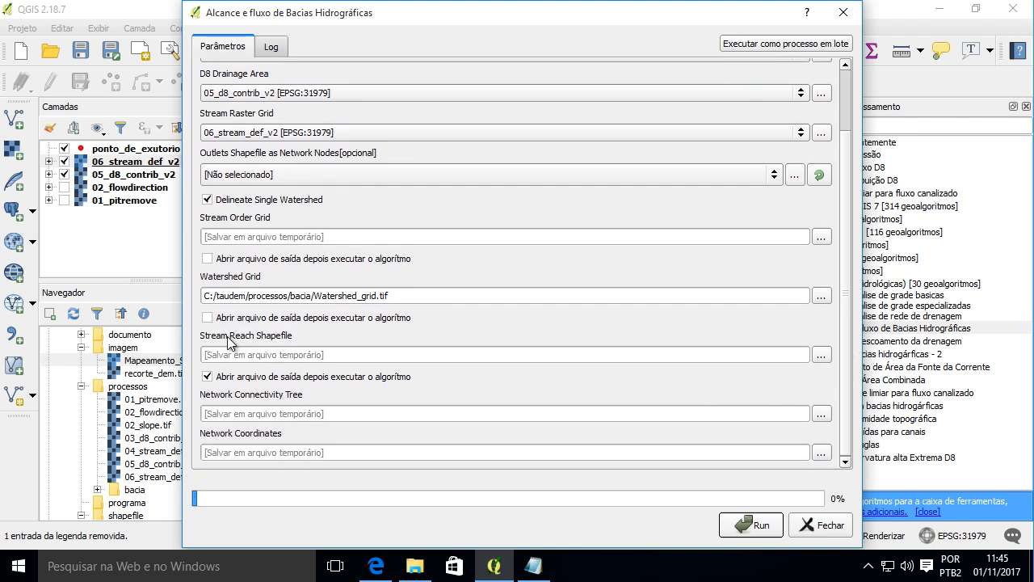
{"action": "left_click", "coordinate": [821, 355]}
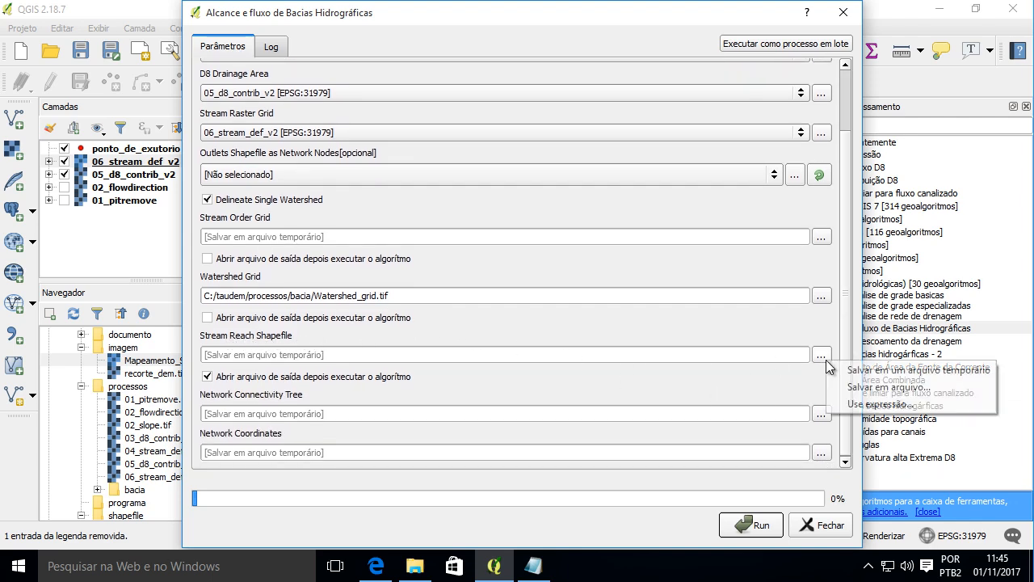
{"action": "left_click", "coordinate": [872, 383]}
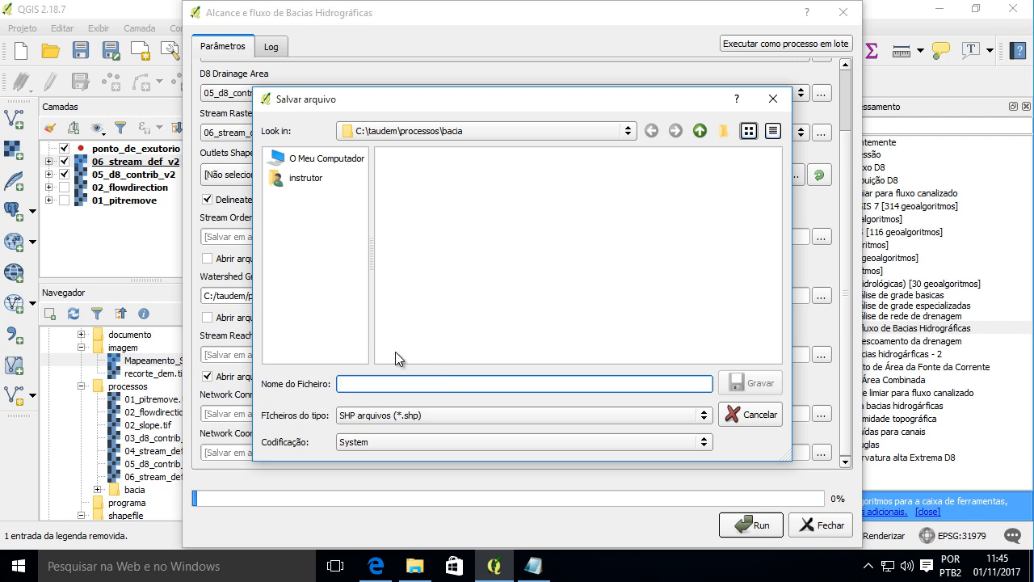
{"action": "type", "text": "Rede_de"}
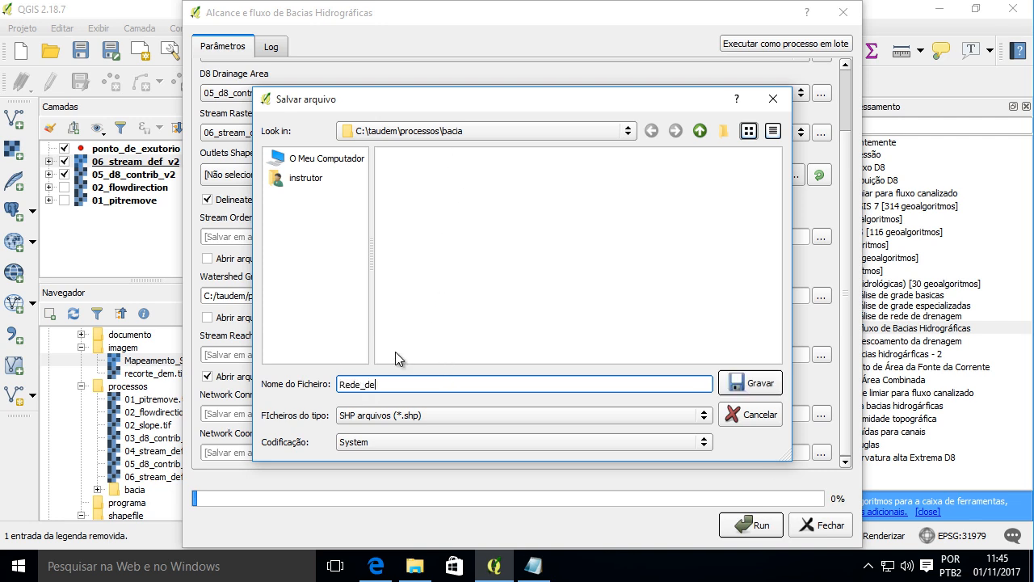
{"action": "type", "text": "_drenagem"}
{"action": "left_click", "coordinate": [757, 382]}
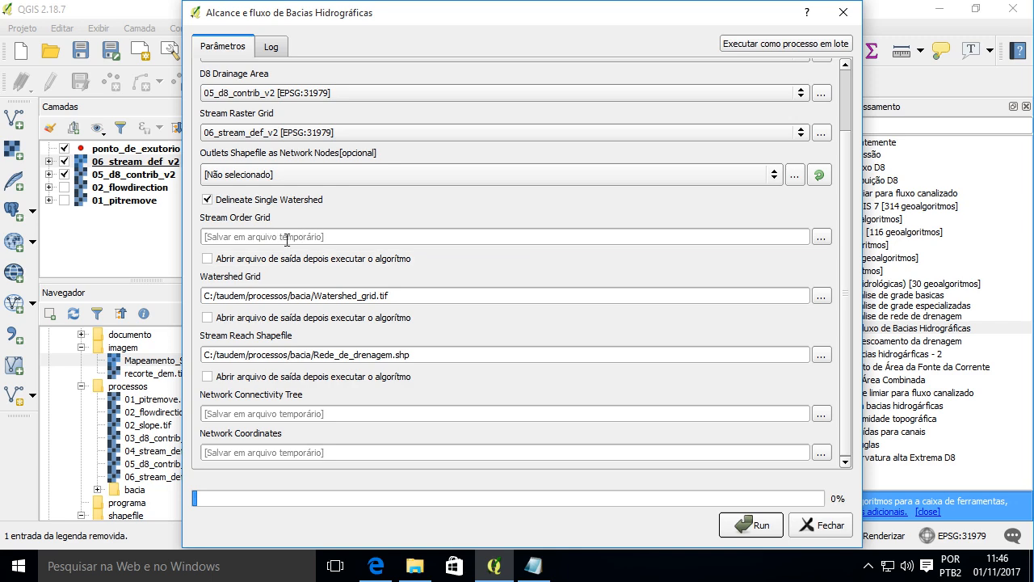
Set the Stream Order Grid output file to Stream_Order_Grid in the bacia folder.
{"action": "left_click", "coordinate": [820, 236]}
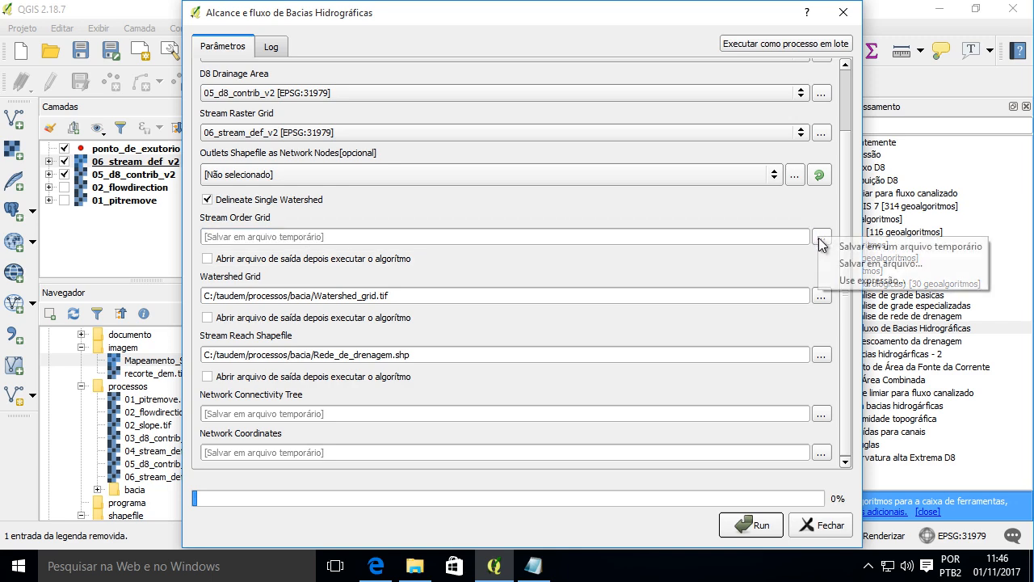
{"action": "left_click", "coordinate": [880, 264]}
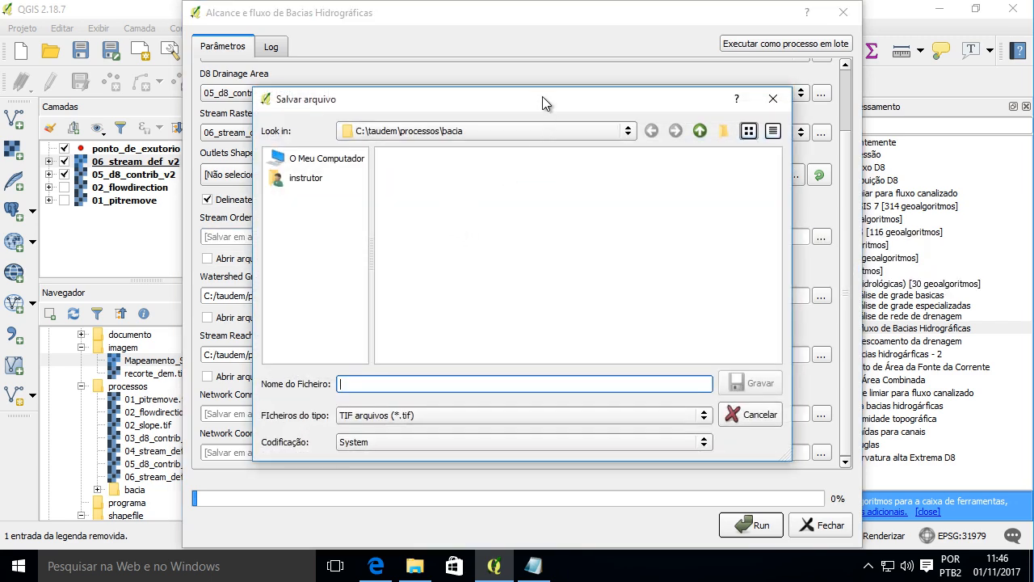
{"action": "left_click_drag", "start_coordinate": [542, 101], "coordinate": [615, 144]}
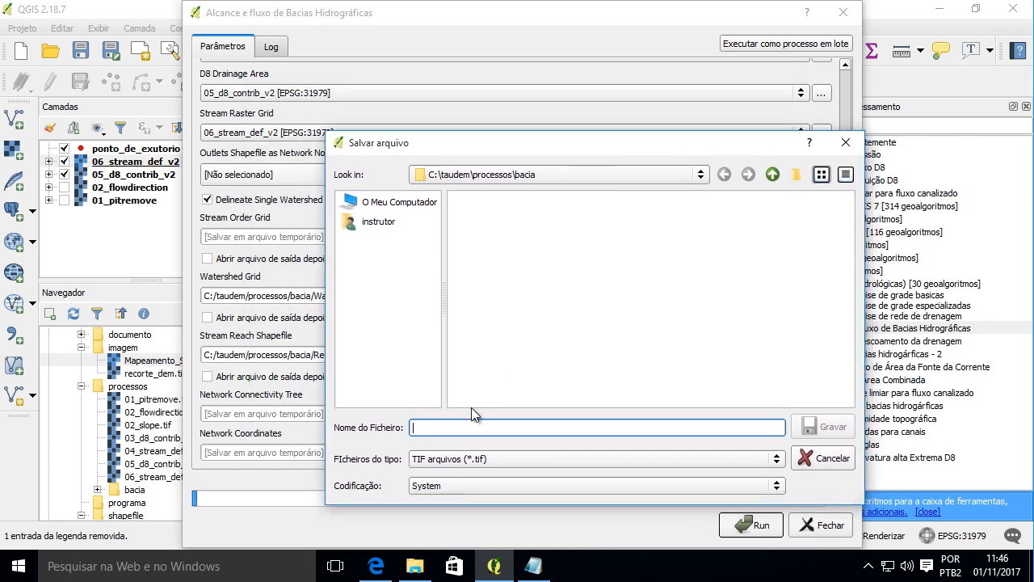
{"action": "type", "text": "Stra"}
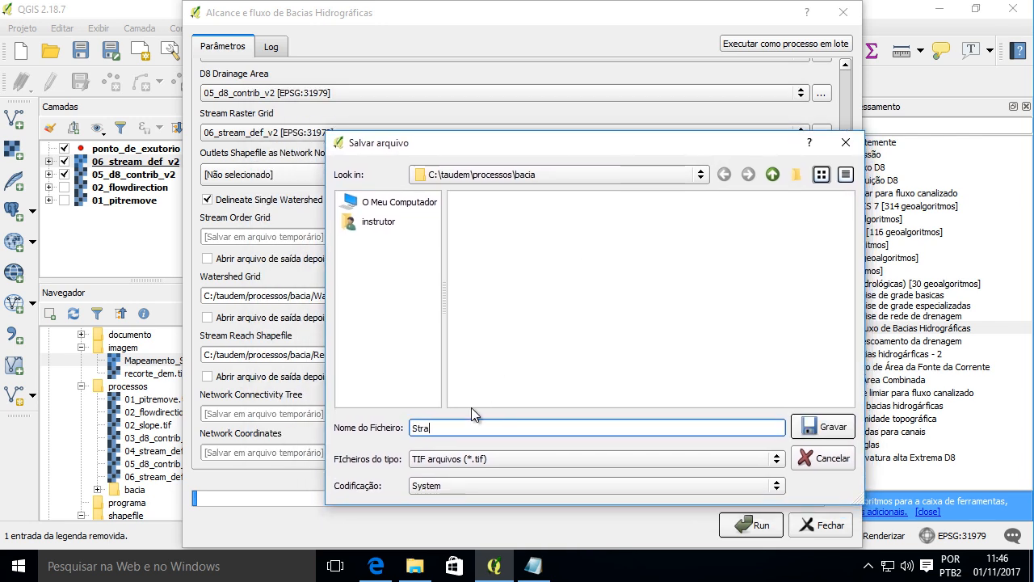
{"action": "key", "text": "BackSpace"}
{"action": "type", "text": "eam_Order_Grid"}
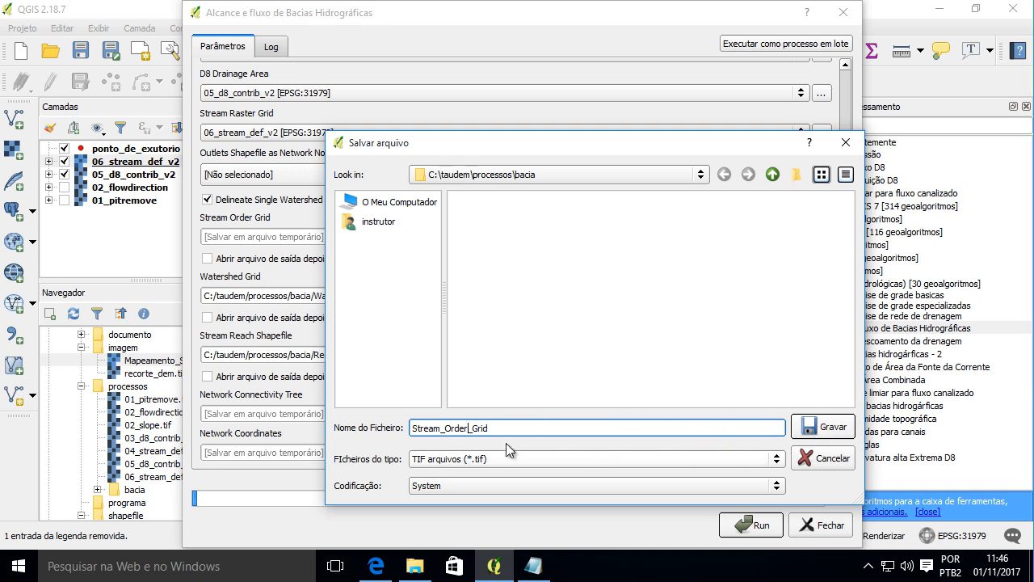
{"action": "left_click", "coordinate": [815, 426]}
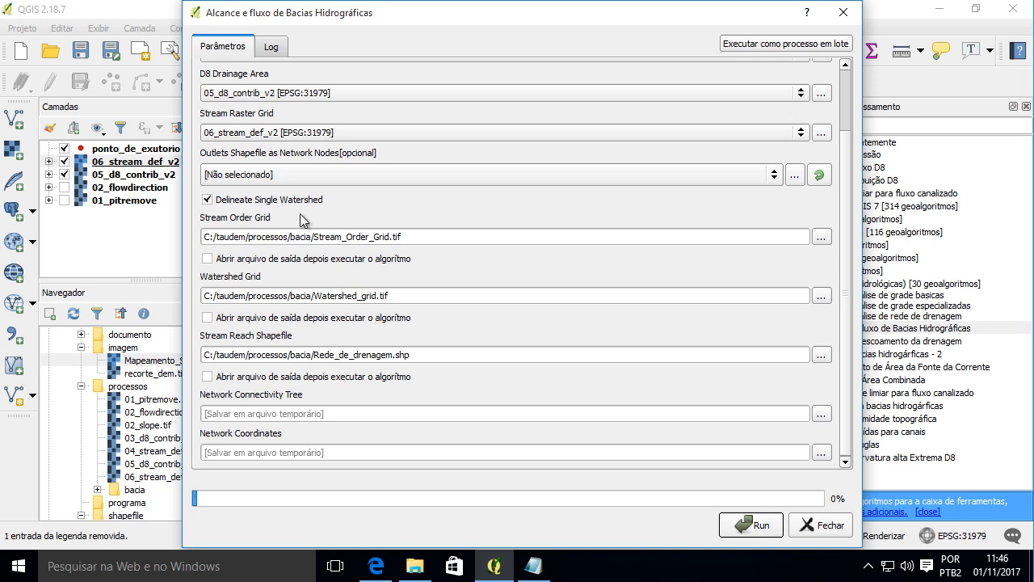
Set the Network Connectivity Tree output file to network.txt in the bacia folder.
{"action": "left_click_drag", "start_coordinate": [846, 203], "coordinate": [849, 214]}
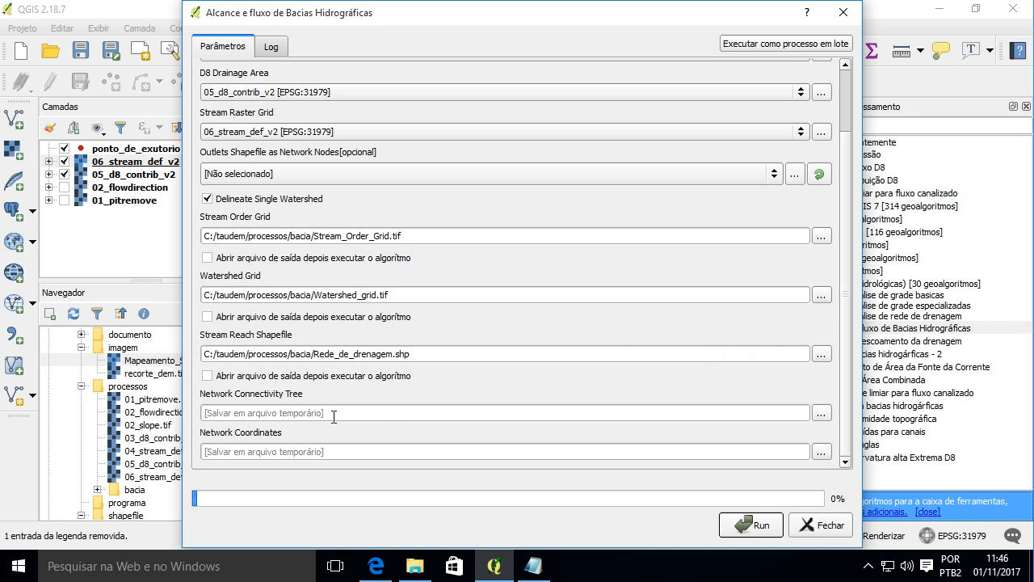
{"action": "left_click", "coordinate": [821, 412]}
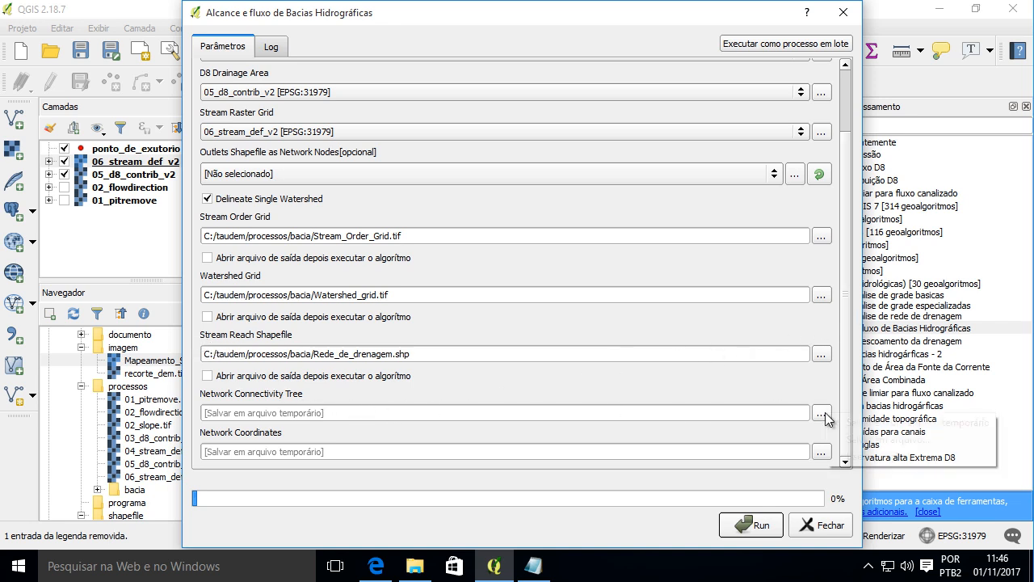
{"action": "left_click", "coordinate": [853, 439]}
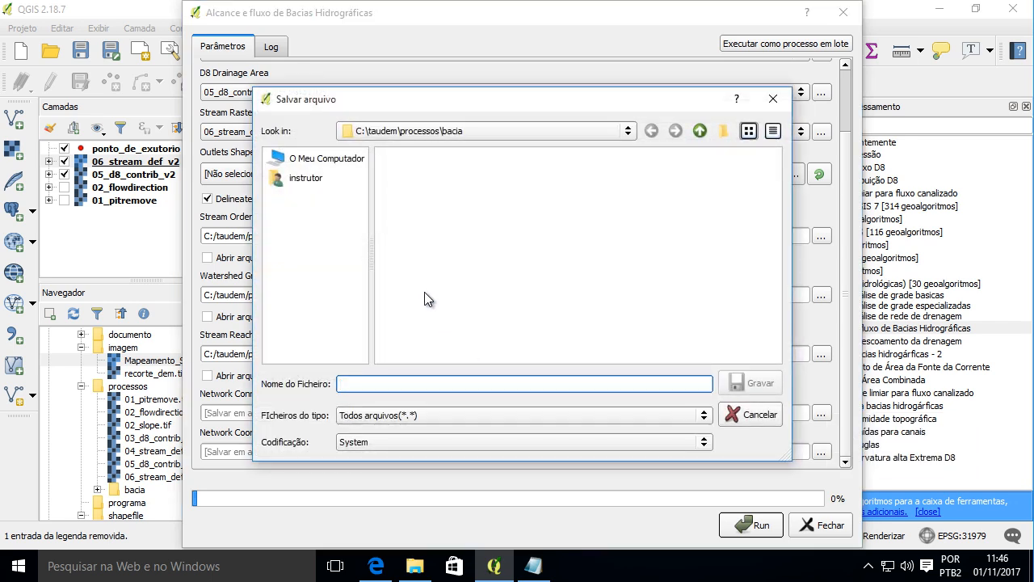
{"action": "type", "text": "netwo"}
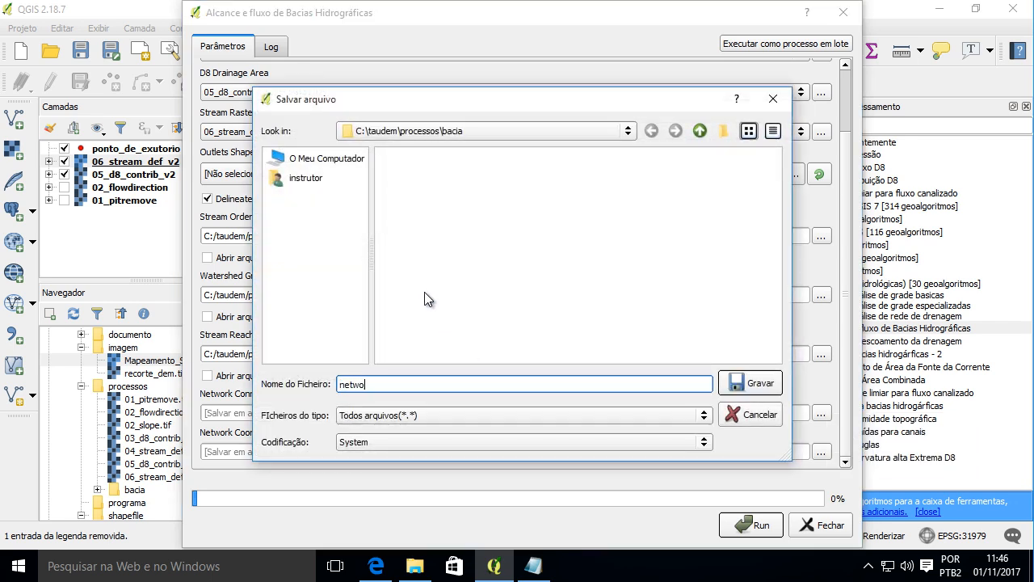
{"action": "type", "text": "rk.ttx"}
{"action": "left_click", "coordinate": [733, 384]}
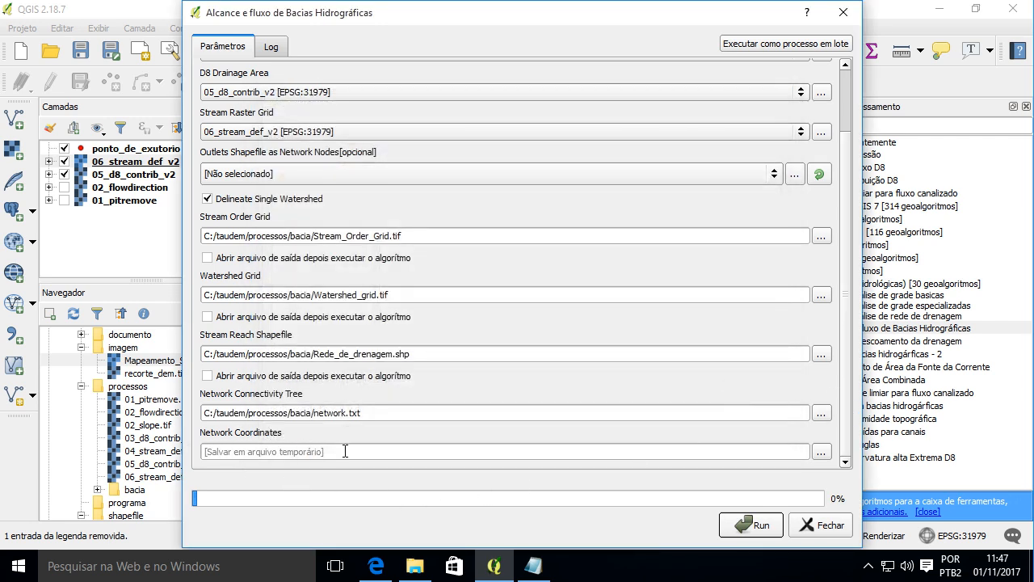
Set the Network Coordinates output file to coordinates.txt in the bacia folder.
{"action": "left_click", "coordinate": [821, 451]}
{"action": "left_click", "coordinate": [897, 477]}
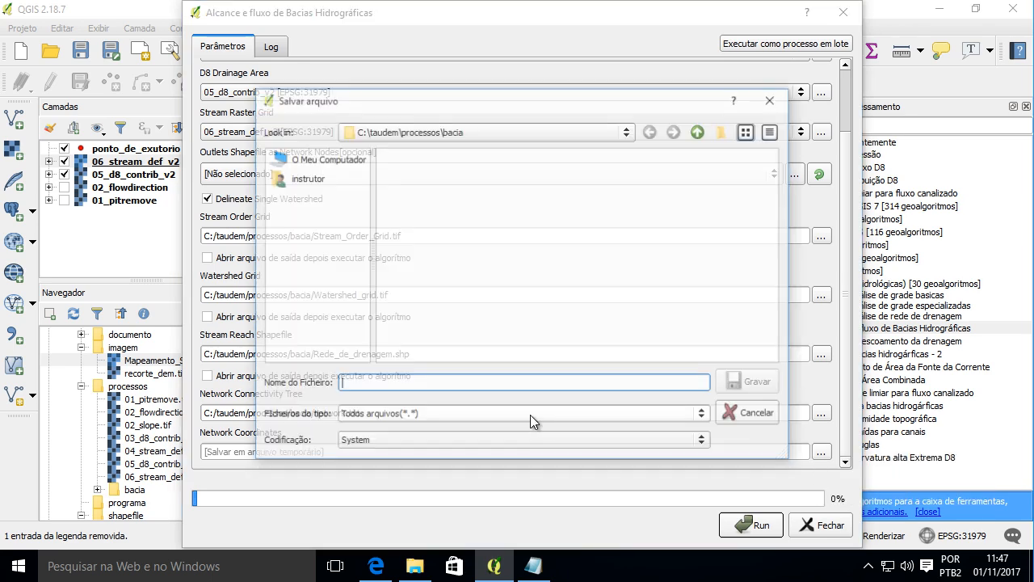
{"action": "type", "text": "coord"}
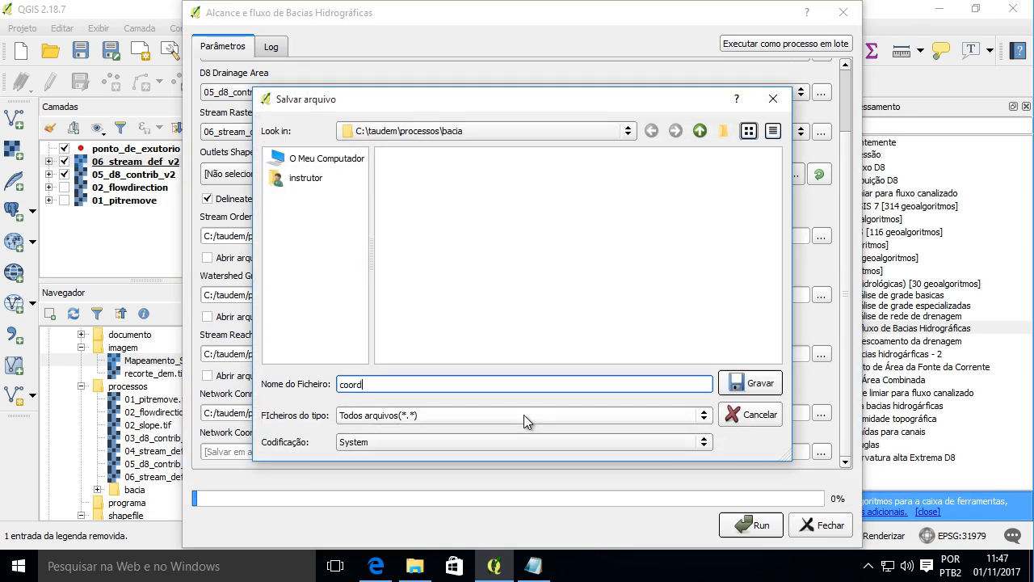
{"action": "type", "text": "inates.txt"}
{"action": "left_click", "coordinate": [751, 382]}
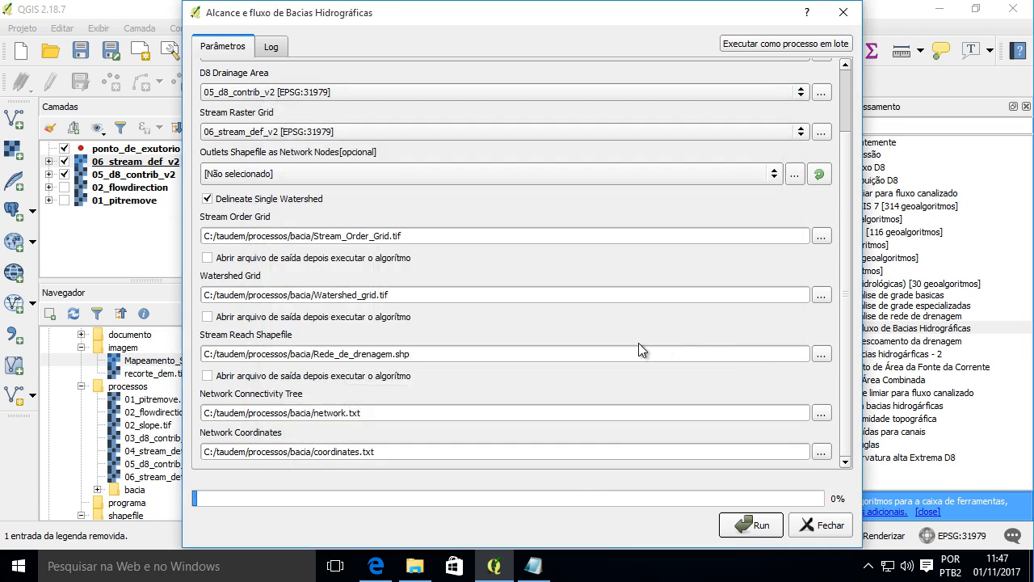
Review the input and output parameters, run Alcance e fluxo de Bacias Hidrográficas, and close its dialog.
{"action": "scroll", "coordinate": [842, 268], "scroll_direction": "up", "scroll_amount": 2}
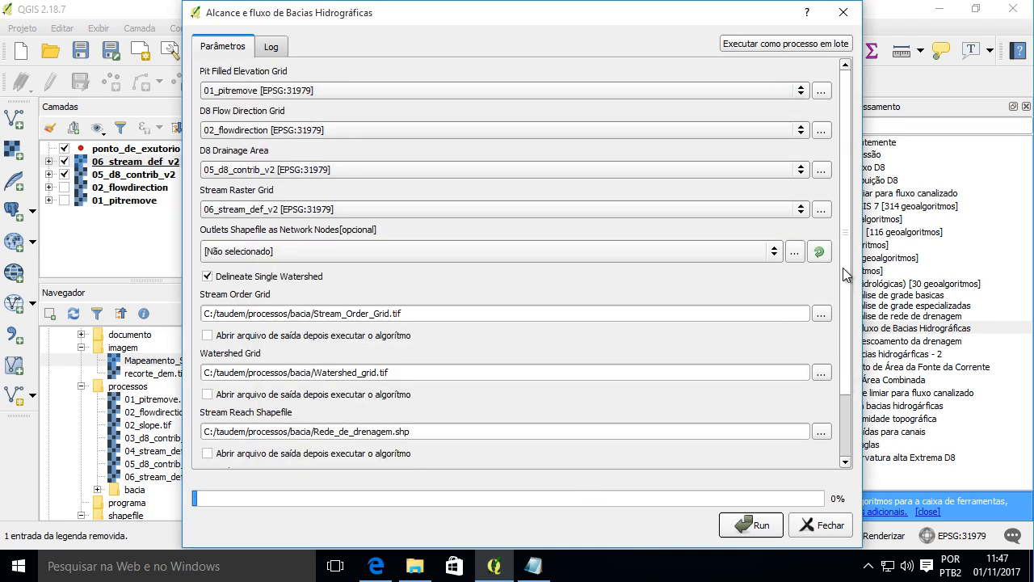
{"action": "scroll", "coordinate": [843, 274], "scroll_direction": "down", "scroll_amount": 2}
{"action": "scroll", "coordinate": [836, 295], "scroll_direction": "up", "scroll_amount": 2}
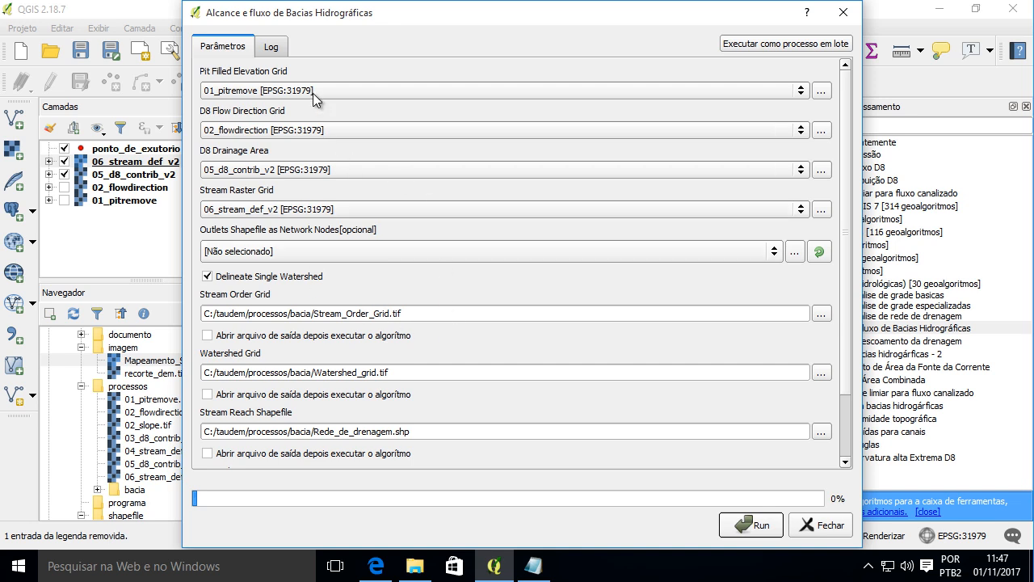
{"action": "scroll", "coordinate": [855, 271], "scroll_direction": "down", "scroll_amount": 2}
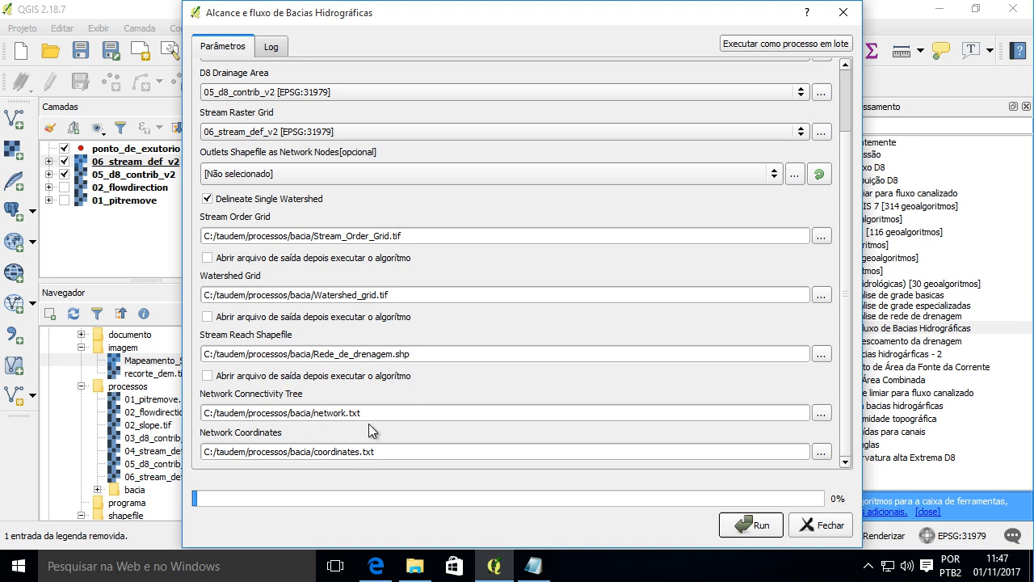
{"action": "left_click", "coordinate": [747, 525]}
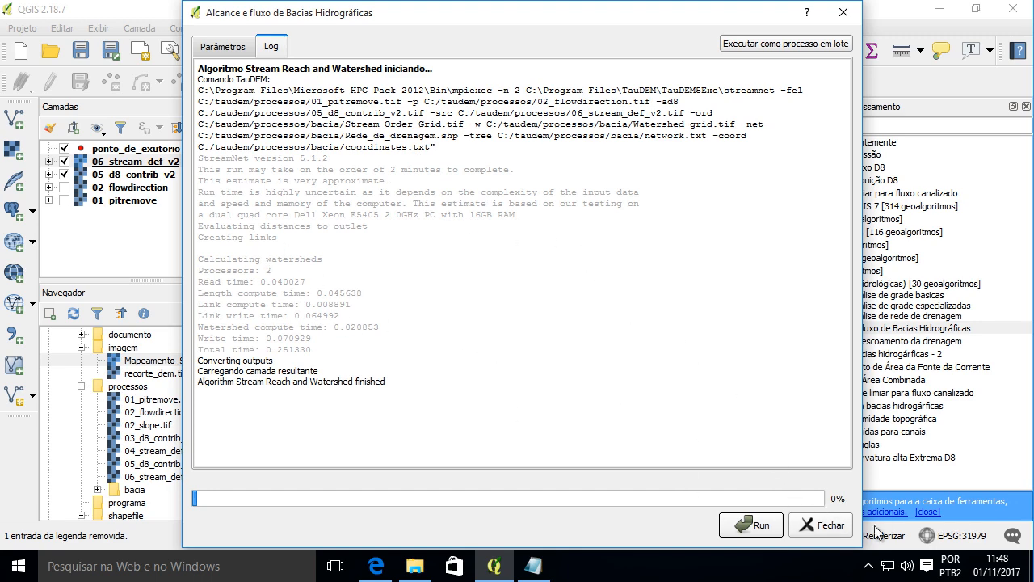
{"action": "left_click", "coordinate": [824, 526]}
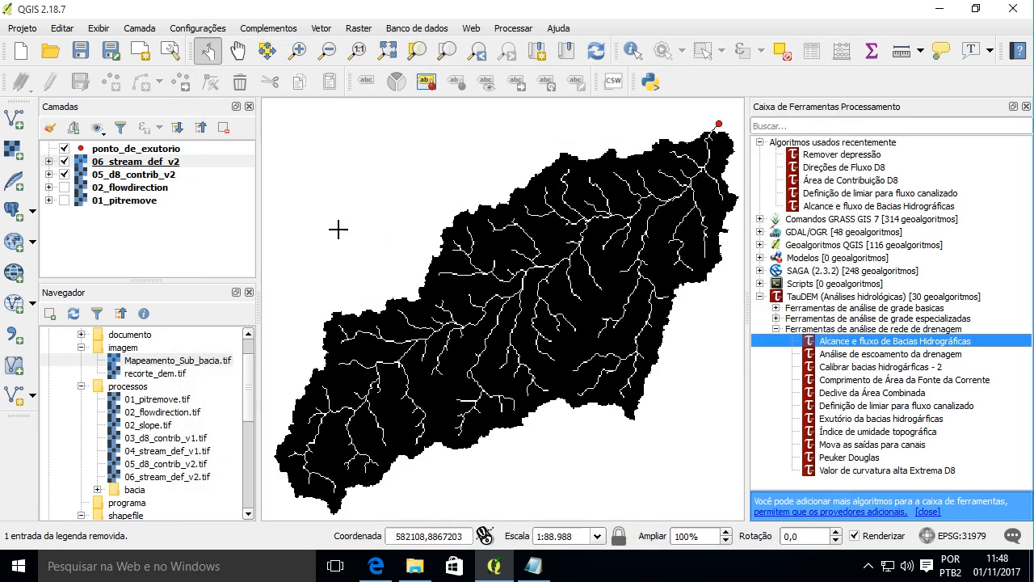
Remove the 06_stream_def_v2, 05_d8_contrib_v2, 02_flowdirection and 01_pitremove layers from the project, keeping ponto_de_exutorio.
{"action": "left_click", "coordinate": [157, 199]}
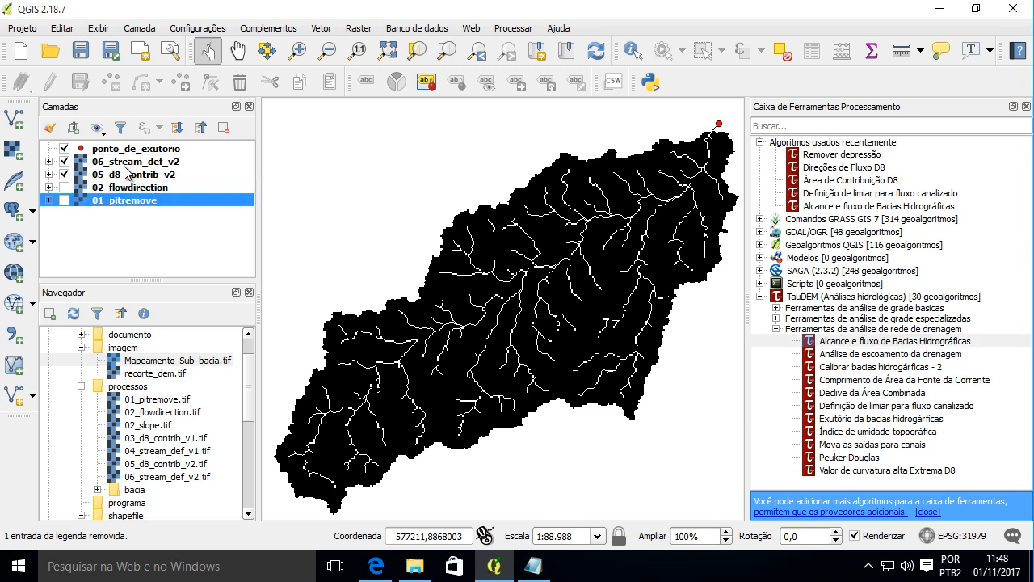
{"action": "left_click", "coordinate": [133, 162], "text": "shift"}
{"action": "left_click", "coordinate": [224, 127]}
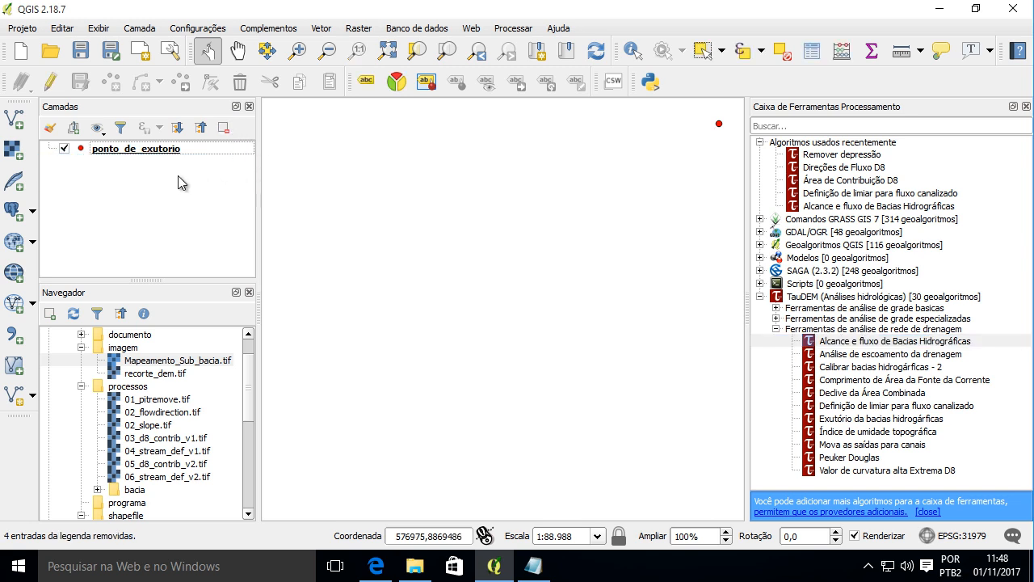
{"action": "right_click", "coordinate": [166, 152]}
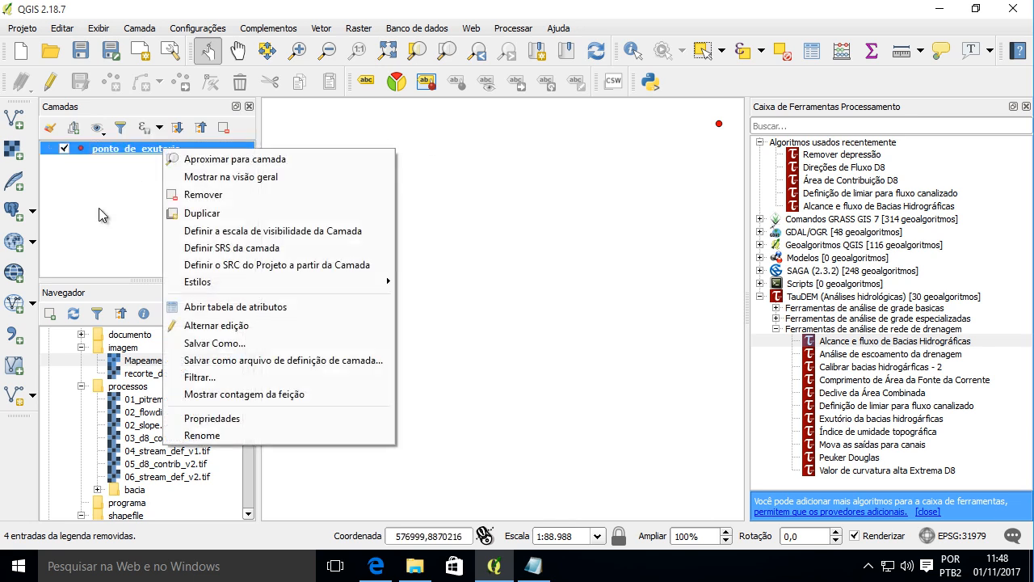
Expand the bacia folder inside processos and add Watershed_grid.tif to the map.
{"action": "left_click", "coordinate": [134, 490]}
{"action": "scroll", "coordinate": [150, 432], "scroll_direction": "down", "scroll_amount": 2}
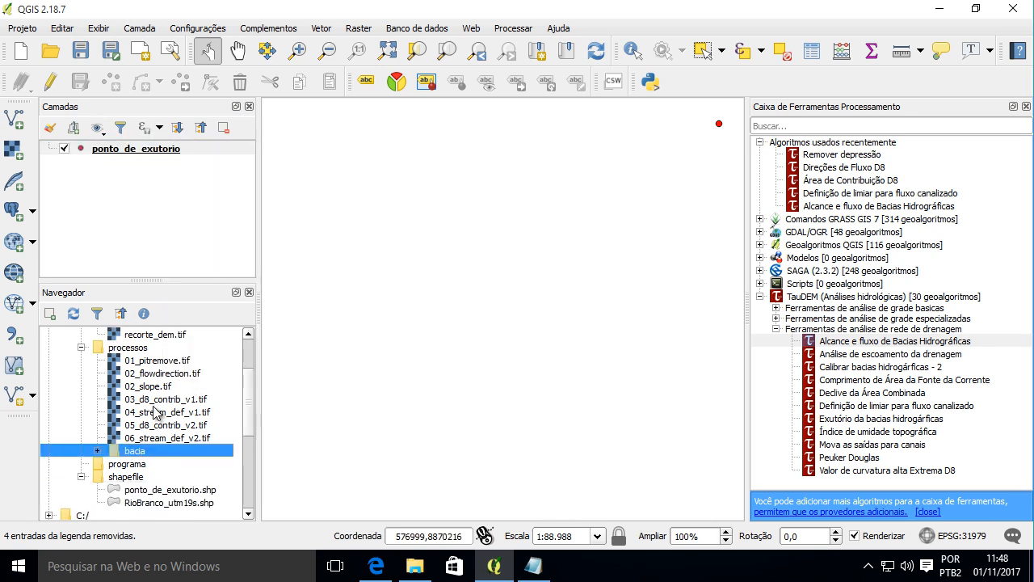
{"action": "scroll", "coordinate": [155, 400], "scroll_direction": "up", "scroll_amount": 2}
{"action": "left_click", "coordinate": [81, 347]}
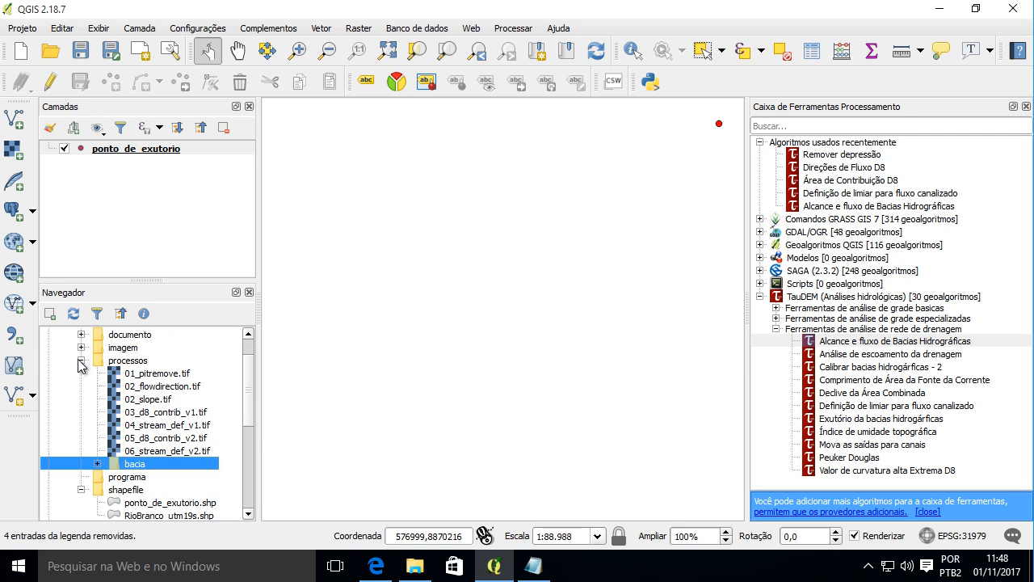
{"action": "left_click", "coordinate": [81, 360]}
{"action": "left_click", "coordinate": [81, 360]}
{"action": "left_click", "coordinate": [97, 464]}
{"action": "scroll", "coordinate": [129, 452], "scroll_direction": "down", "scroll_amount": 2}
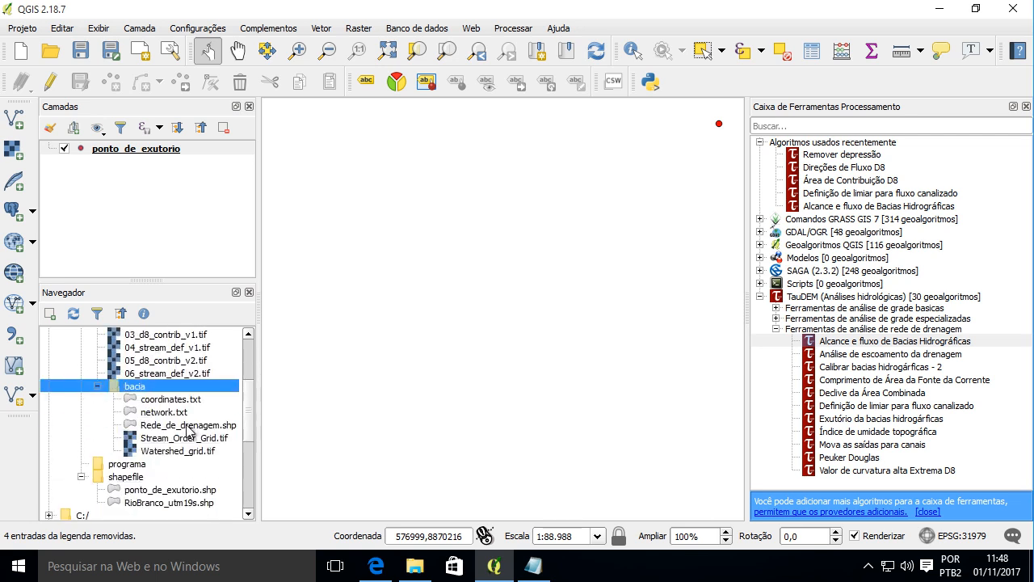
{"action": "left_click", "coordinate": [172, 457]}
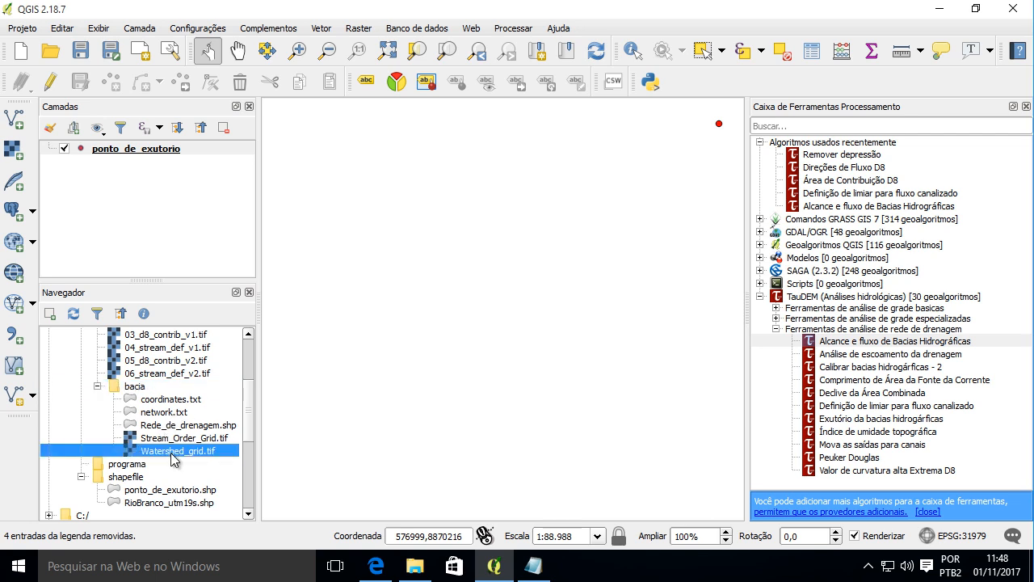
{"action": "double_click", "coordinate": [172, 455]}
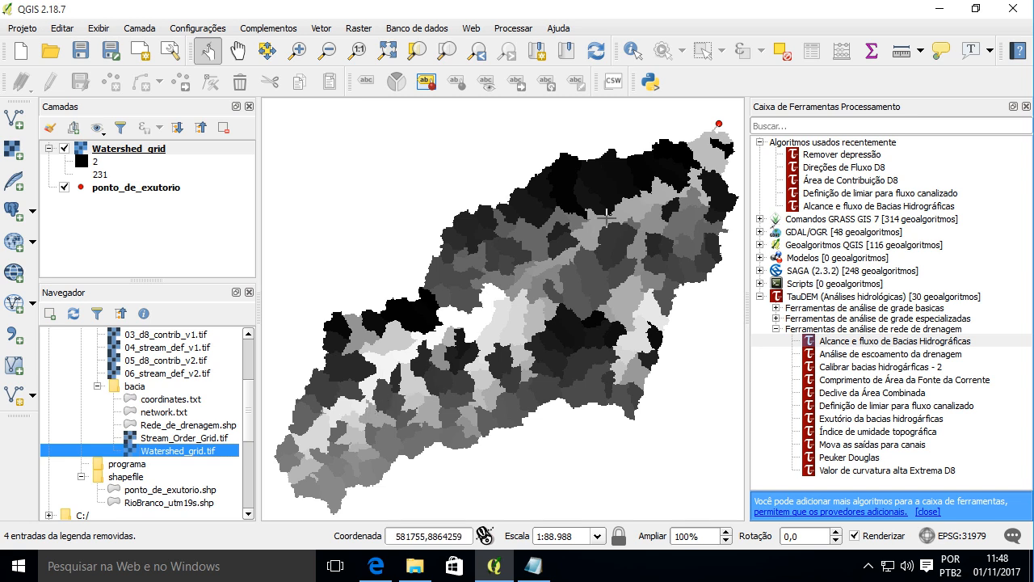
{"action": "left_click", "coordinate": [144, 151]}
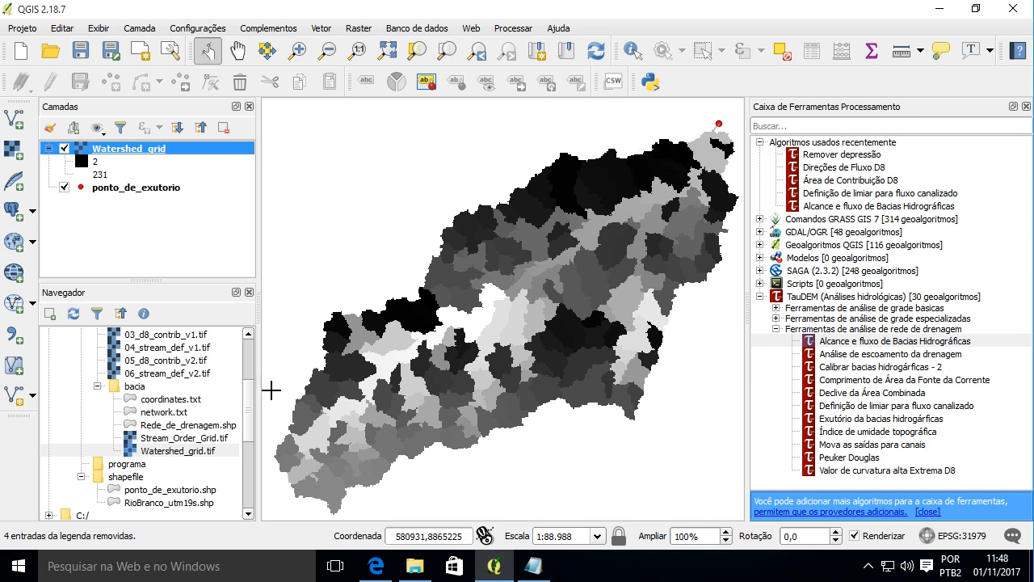
Add Stream_Order_Grid.tif from the bacia folder to the map and view its full extent.
{"action": "left_click", "coordinate": [176, 438]}
{"action": "double_click", "coordinate": [162, 440]}
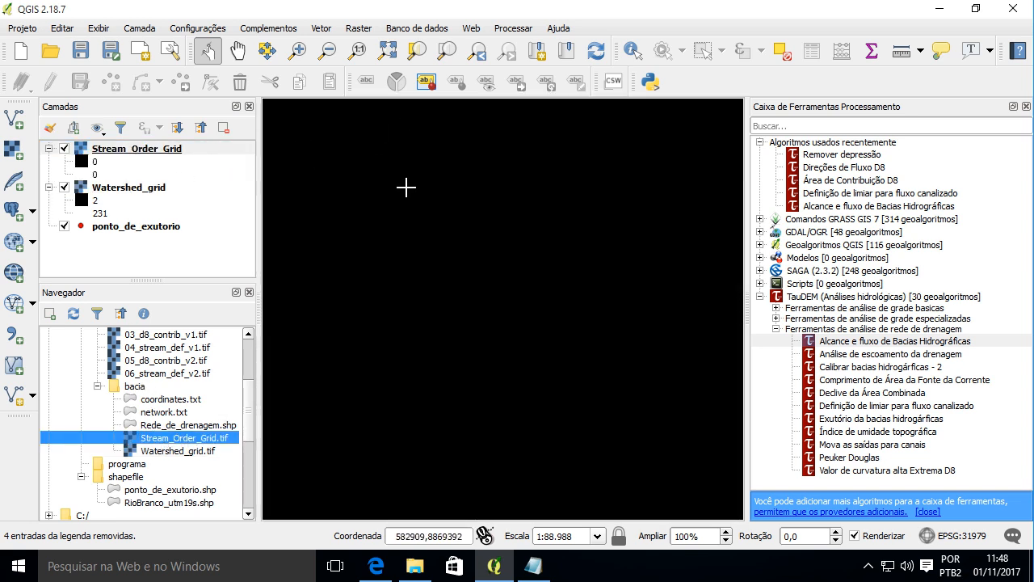
{"action": "scroll", "coordinate": [453, 194], "scroll_direction": "down", "scroll_amount": 1}
{"action": "scroll", "coordinate": [497, 202], "scroll_direction": "down", "scroll_amount": 1}
{"action": "left_click_drag", "start_coordinate": [506, 194], "coordinate": [496, 267]}
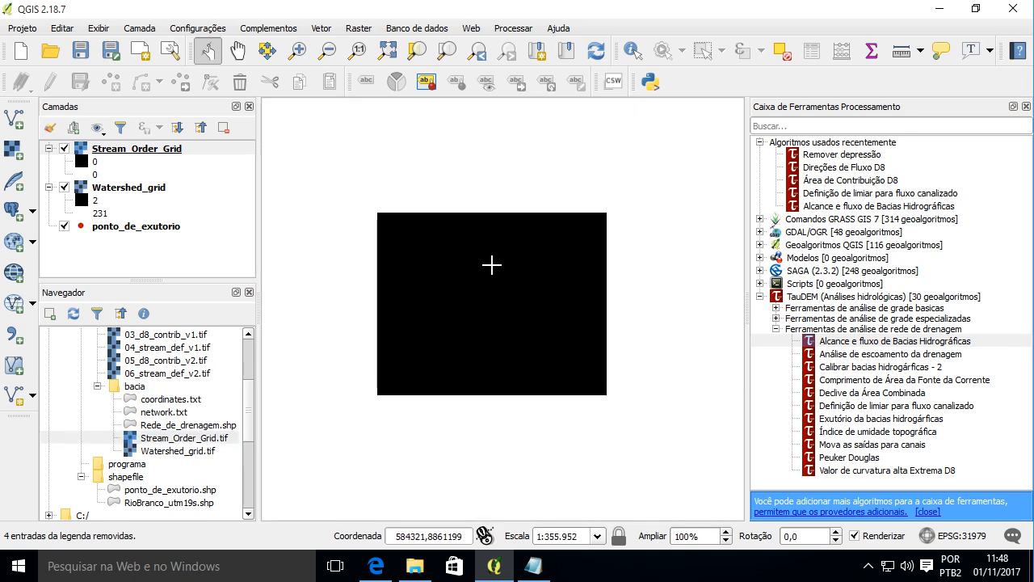
Load the Stream_Order_Grid layer's contrast limits using Mín / Máx with Real (mais lento) precision, and apply the style.
{"action": "left_click", "coordinate": [157, 151]}
{"action": "double_click", "coordinate": [157, 150]}
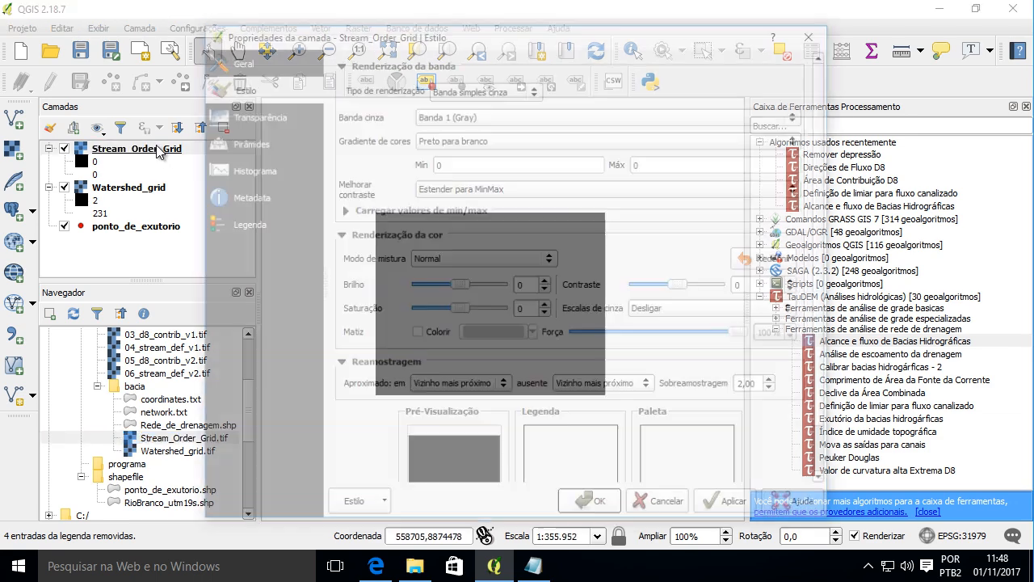
{"action": "left_click", "coordinate": [343, 209]}
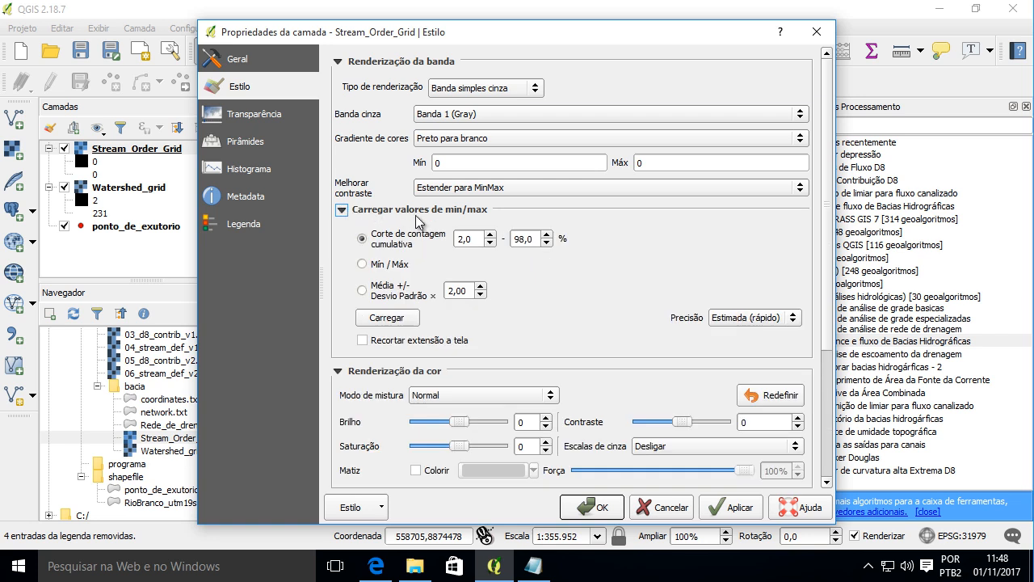
{"action": "left_click", "coordinate": [377, 272]}
{"action": "left_click", "coordinate": [754, 318]}
{"action": "left_click", "coordinate": [738, 330]}
{"action": "left_click", "coordinate": [403, 318]}
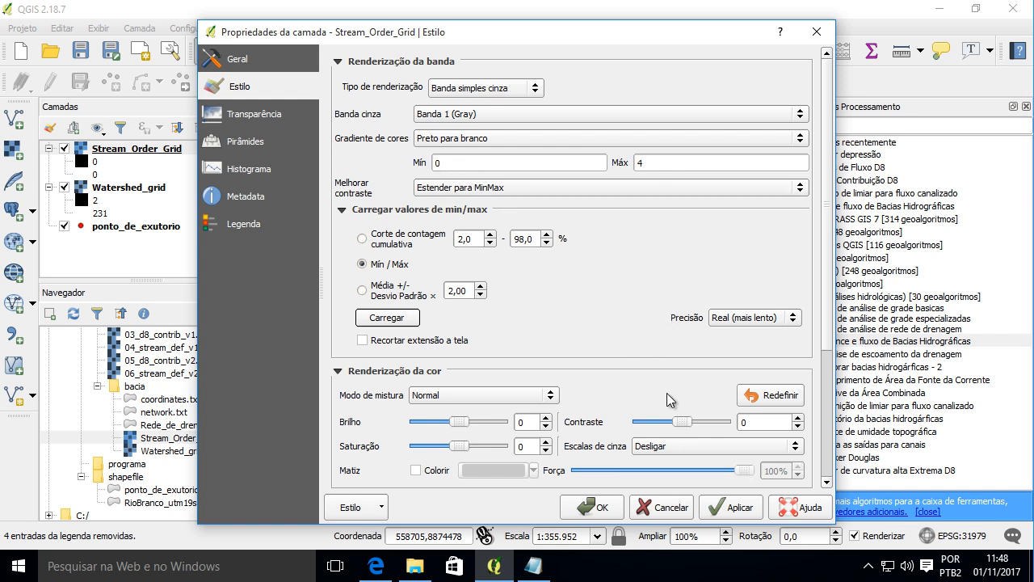
{"action": "scroll", "coordinate": [828, 212], "scroll_direction": "down", "scroll_amount": 1}
{"action": "scroll", "coordinate": [828, 212], "scroll_direction": "down", "scroll_amount": 2}
{"action": "scroll", "coordinate": [828, 212], "scroll_direction": "up", "scroll_amount": 2}
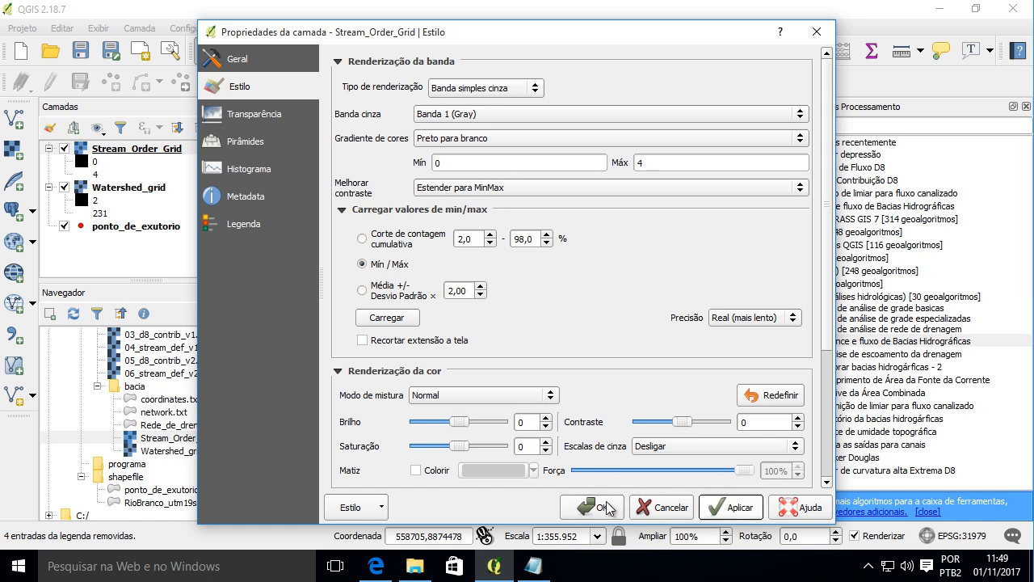
{"action": "left_click", "coordinate": [592, 507]}
Inspect the stream orders on the map and change the Stream_Order_Grid rendering type to Banda simples falsa-cor.
{"action": "scroll", "coordinate": [493, 297], "scroll_direction": "up", "scroll_amount": 2}
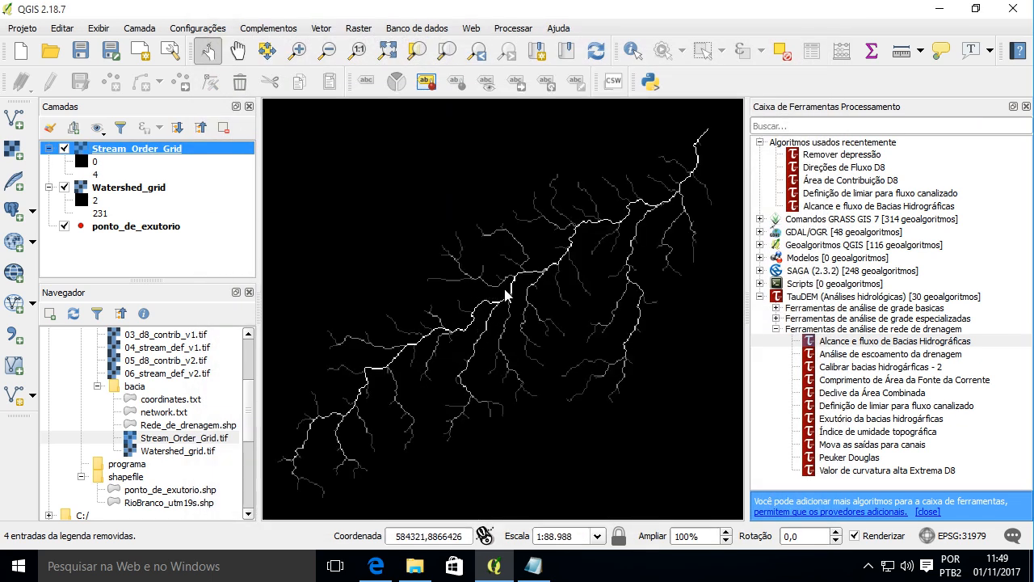
{"action": "scroll", "coordinate": [513, 296], "scroll_direction": "up", "scroll_amount": 1}
{"action": "scroll", "coordinate": [521, 283], "scroll_direction": "down", "scroll_amount": 1}
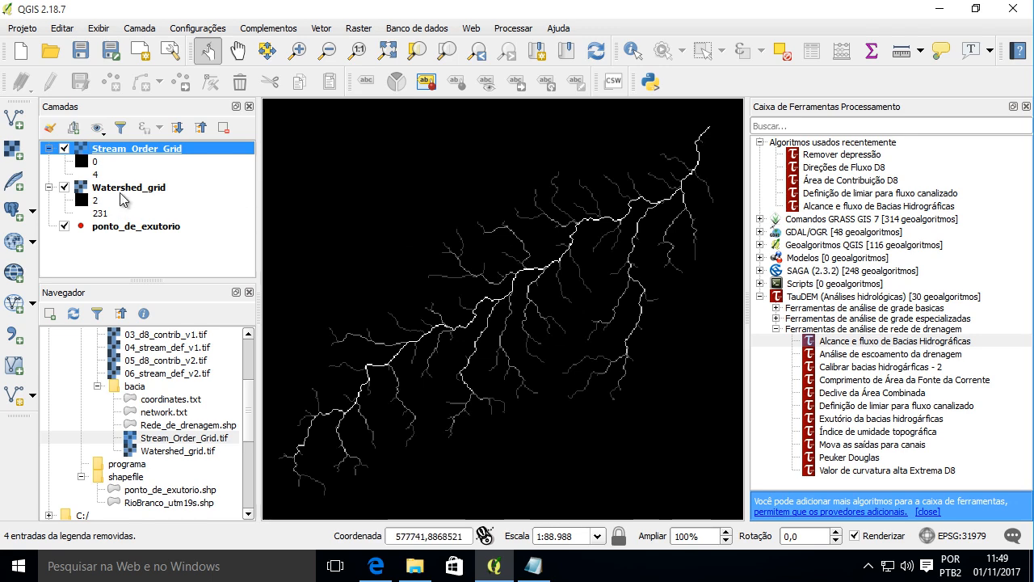
{"action": "scroll", "coordinate": [507, 254], "scroll_direction": "down", "scroll_amount": 1}
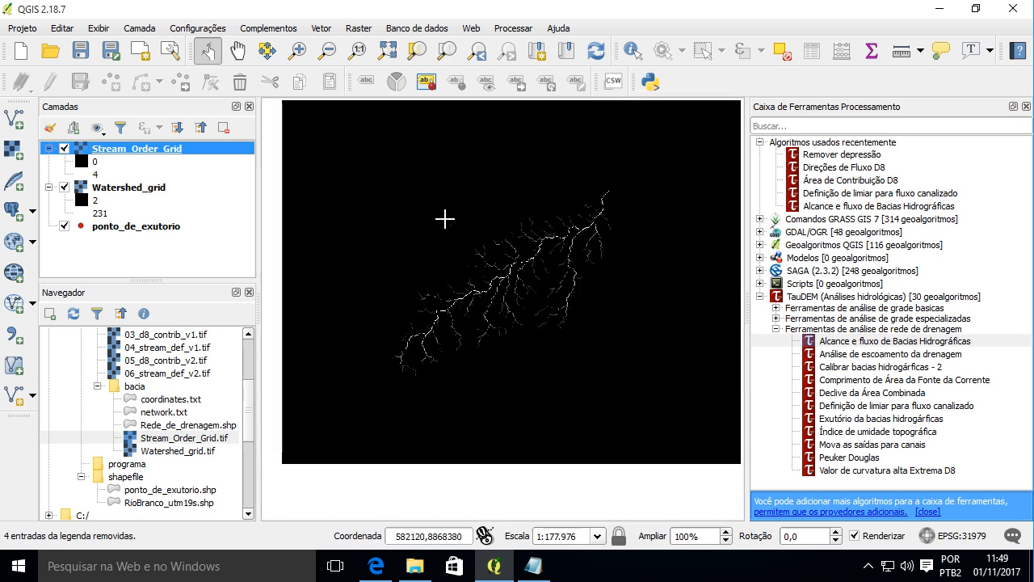
{"action": "double_click", "coordinate": [168, 152]}
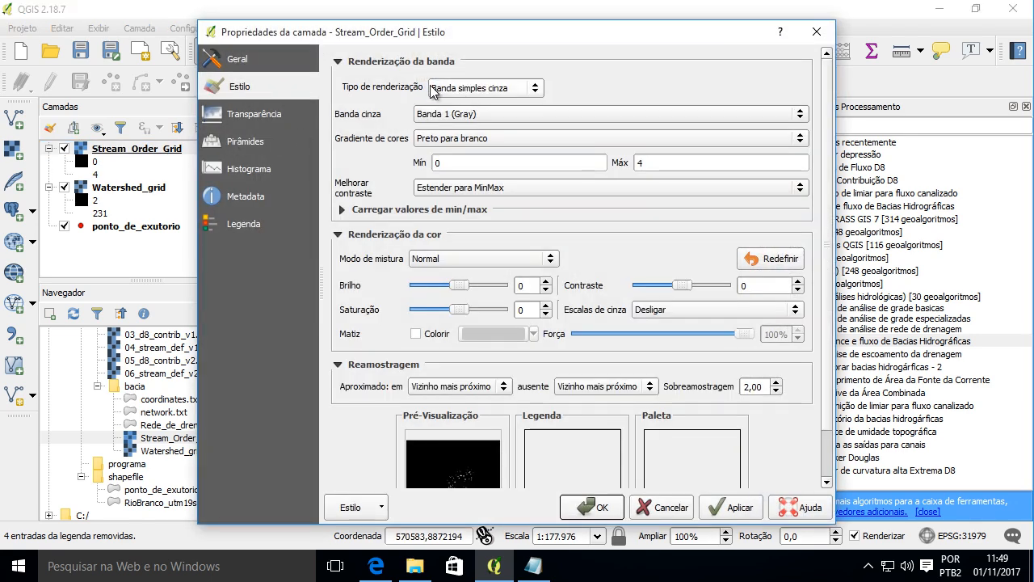
{"action": "left_click", "coordinate": [459, 86]}
{"action": "left_click", "coordinate": [497, 103]}
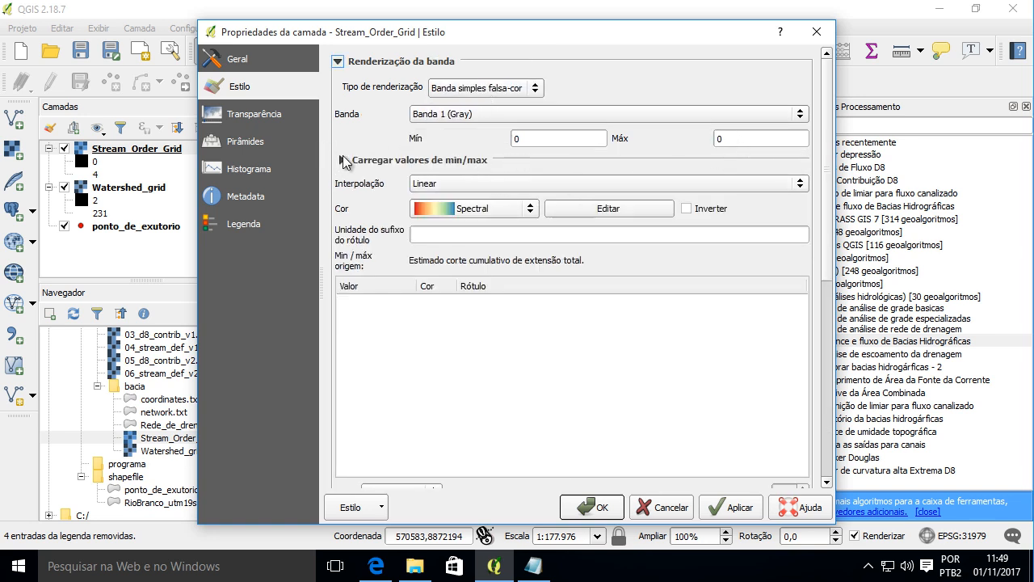
Load the minimum and maximum values for the false-colour rendering using Mín / Máx with Real (mais lento) precision.
{"action": "left_click", "coordinate": [341, 160]}
{"action": "left_click", "coordinate": [397, 216]}
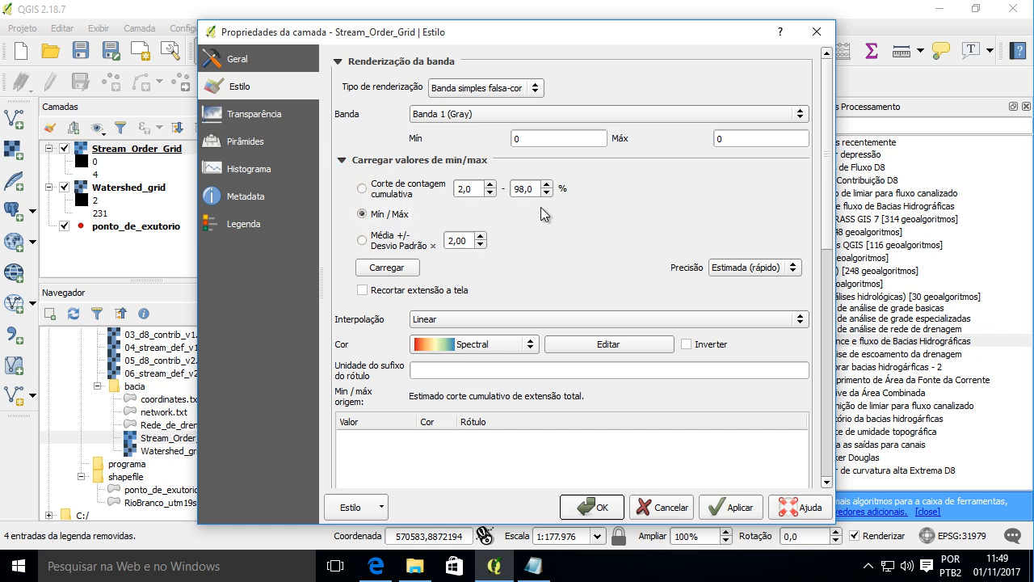
{"action": "left_click", "coordinate": [746, 269]}
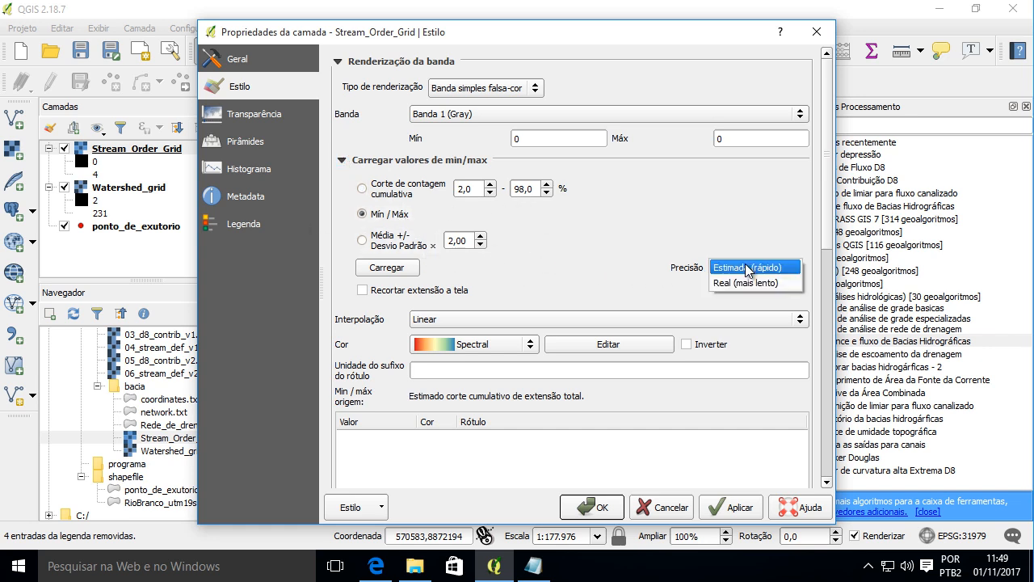
{"action": "left_click", "coordinate": [747, 271]}
{"action": "left_click", "coordinate": [746, 269]}
{"action": "left_click", "coordinate": [745, 279]}
{"action": "left_click", "coordinate": [379, 271]}
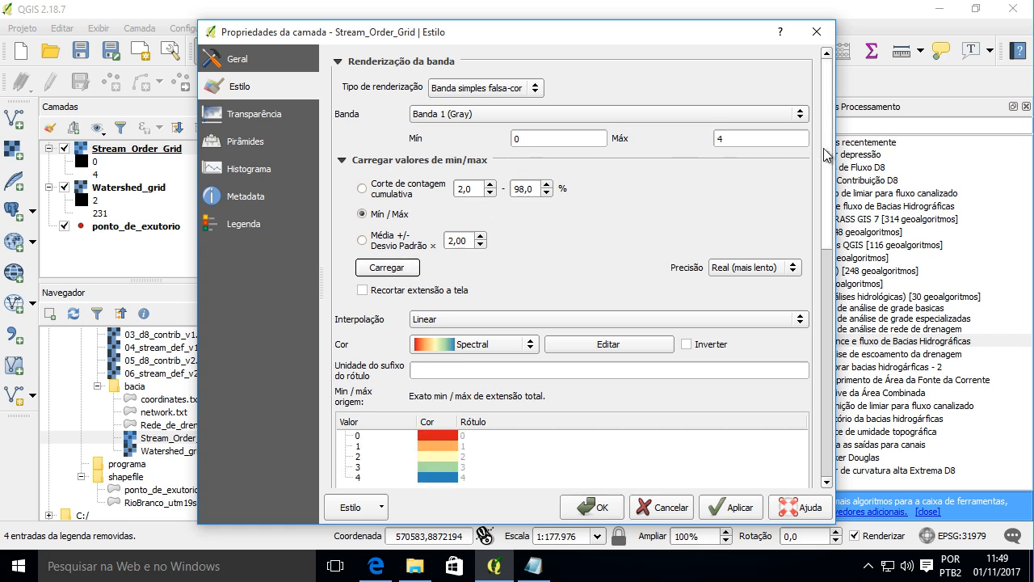
Set the classification mode of the false-colour rendering to Intervalo igual.
{"action": "left_click_drag", "start_coordinate": [826, 161], "coordinate": [841, 264]}
{"action": "left_click", "coordinate": [384, 388]}
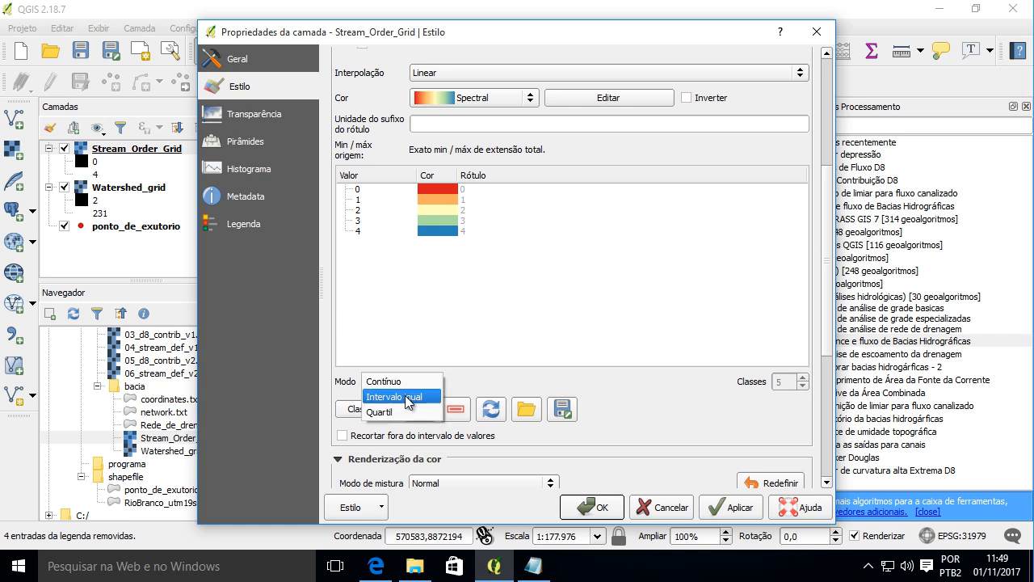
{"action": "left_click", "coordinate": [386, 395]}
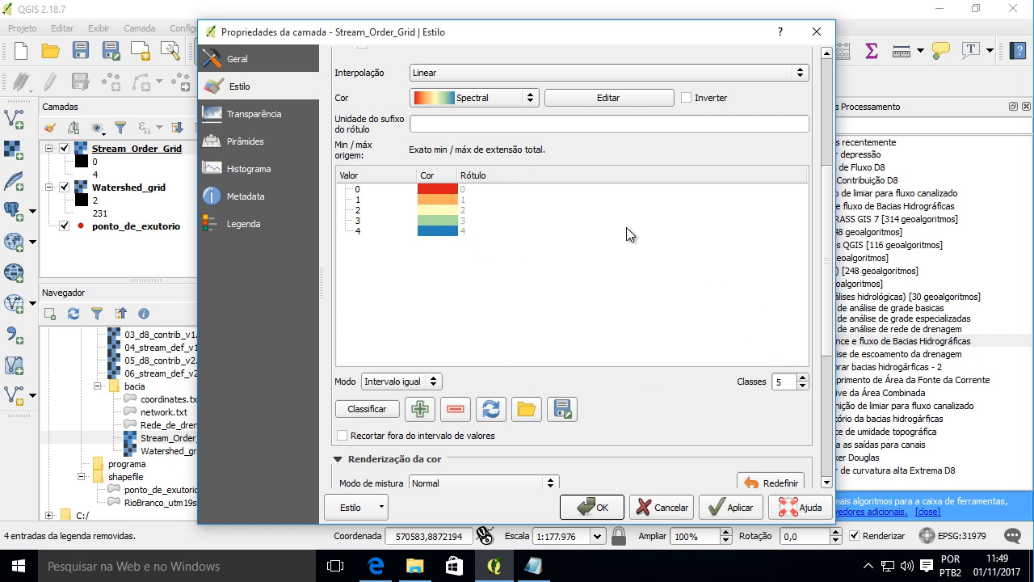
Change the colour of class value 0 to white, with red, green and blue each at 255.
{"action": "left_click", "coordinate": [449, 191]}
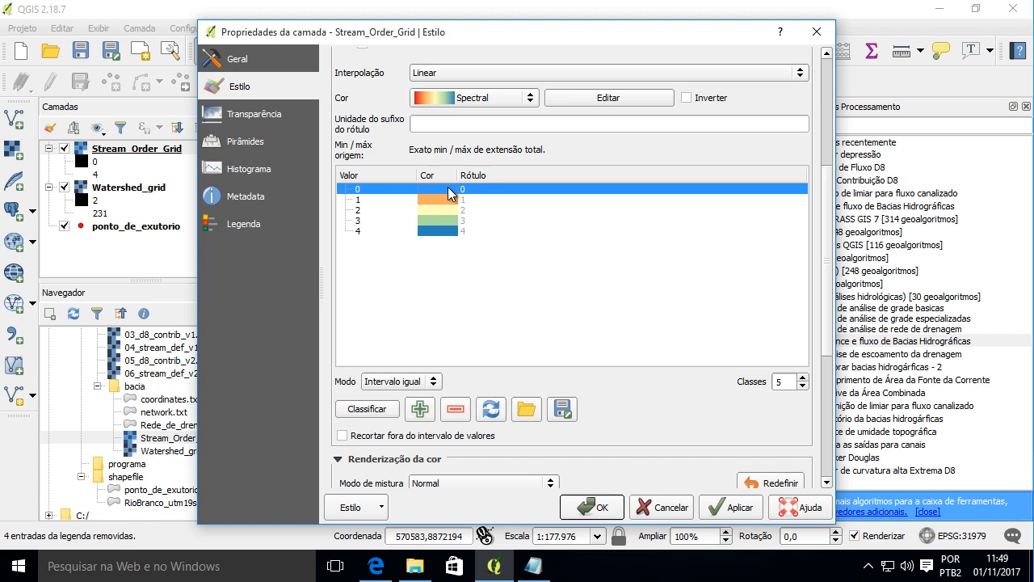
{"action": "double_click", "coordinate": [447, 187]}
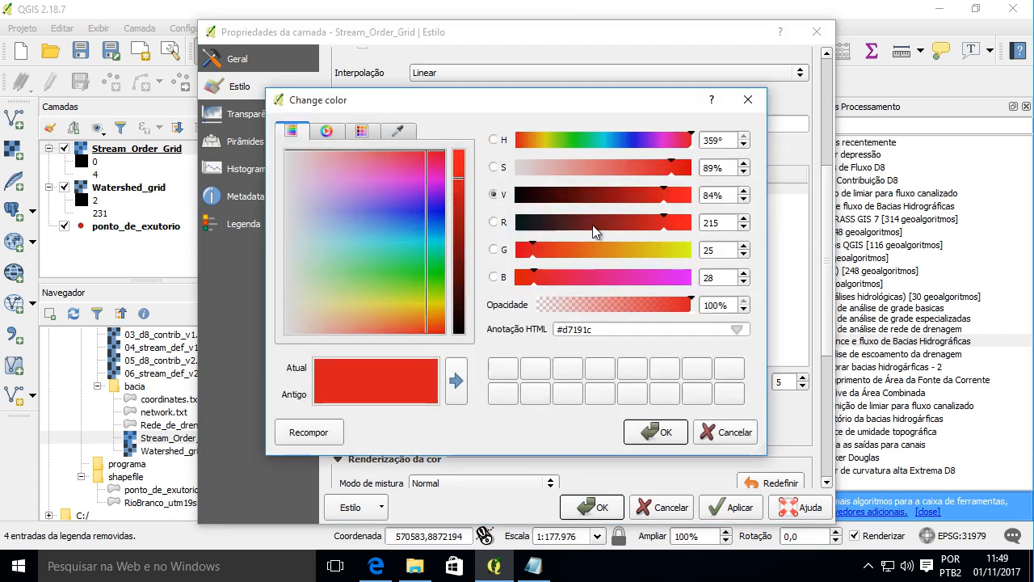
{"action": "double_click", "coordinate": [725, 220]}
{"action": "type", "text": "255"}
{"action": "key", "text": "Tab"}
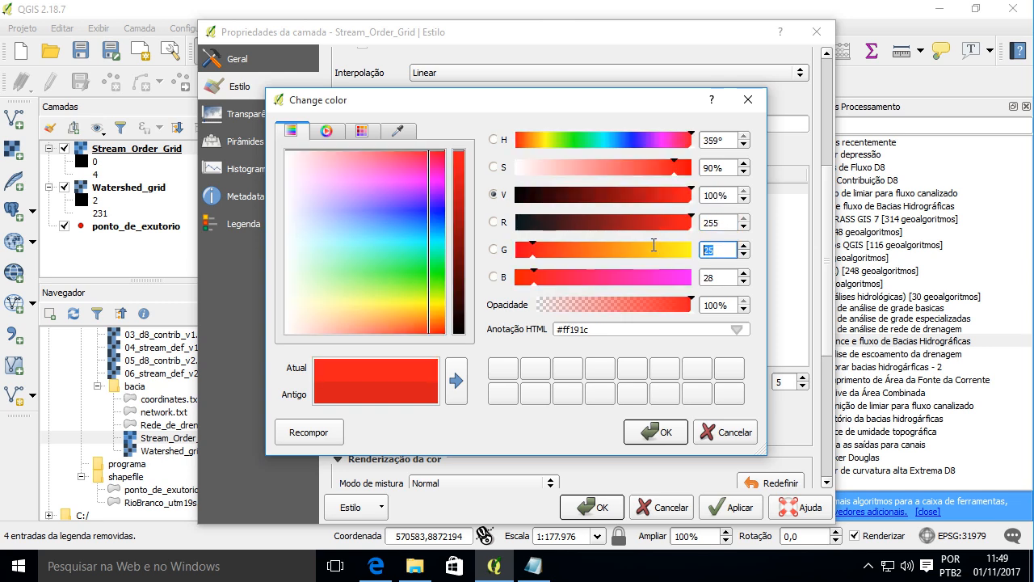
{"action": "type", "text": "255"}
{"action": "key", "text": "Tab"}
{"action": "type", "text": "255"}
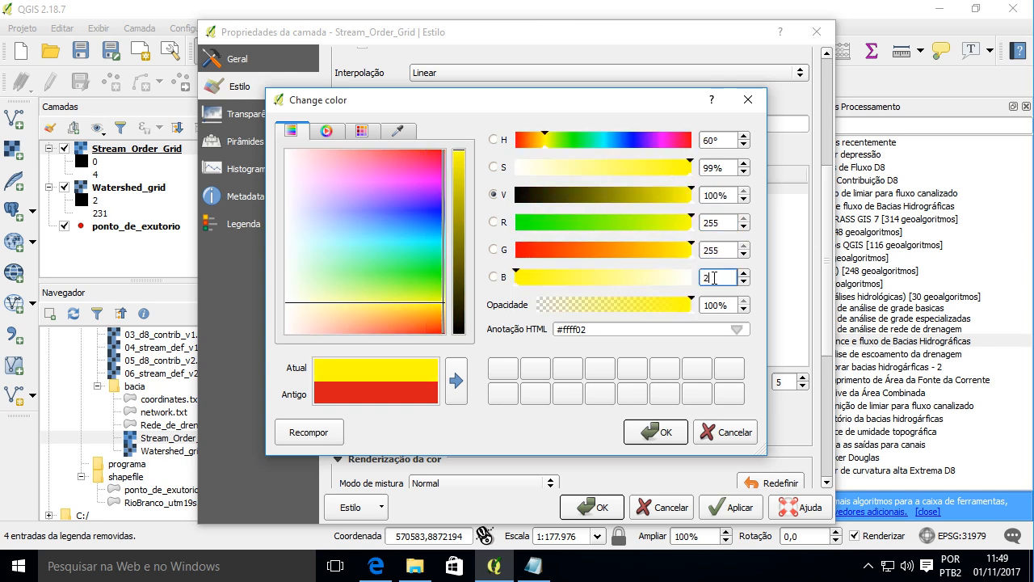
{"action": "left_click", "coordinate": [656, 431]}
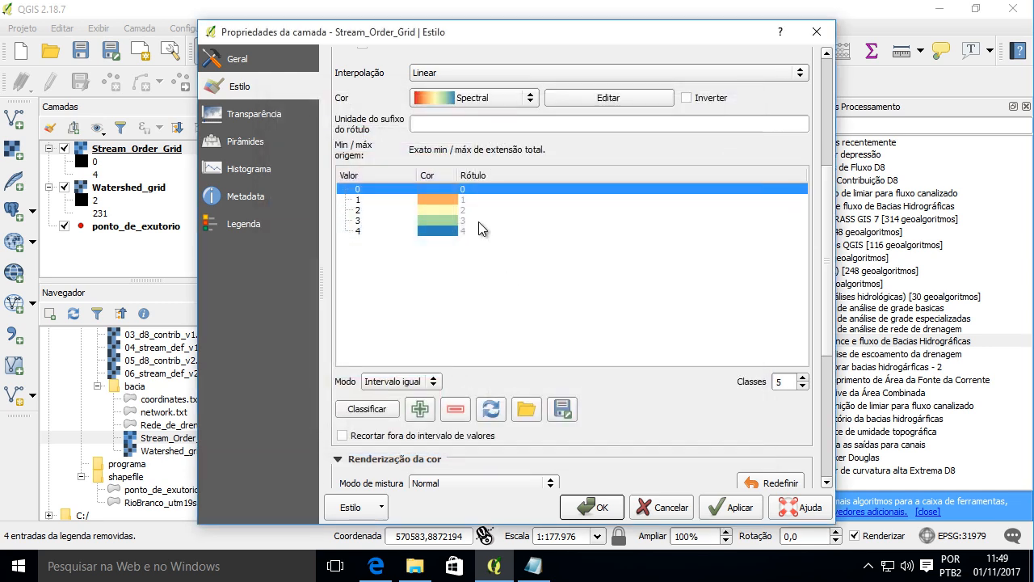
Change the colour of class value 1 to dark green, with red 0, green 127 and blue 0.
{"action": "left_click", "coordinate": [442, 198]}
{"action": "left_click", "coordinate": [450, 231]}
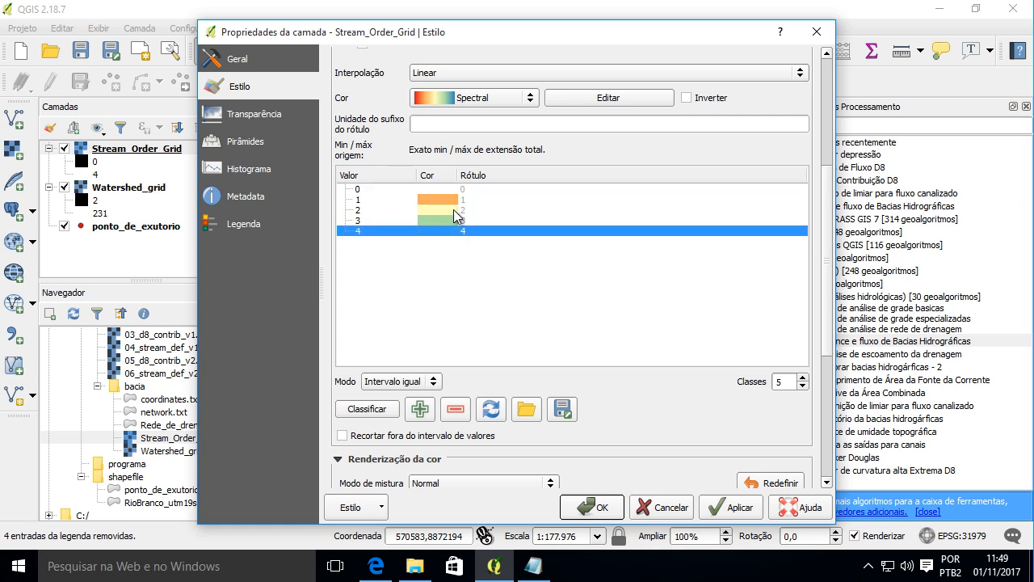
{"action": "left_click", "coordinate": [439, 199]}
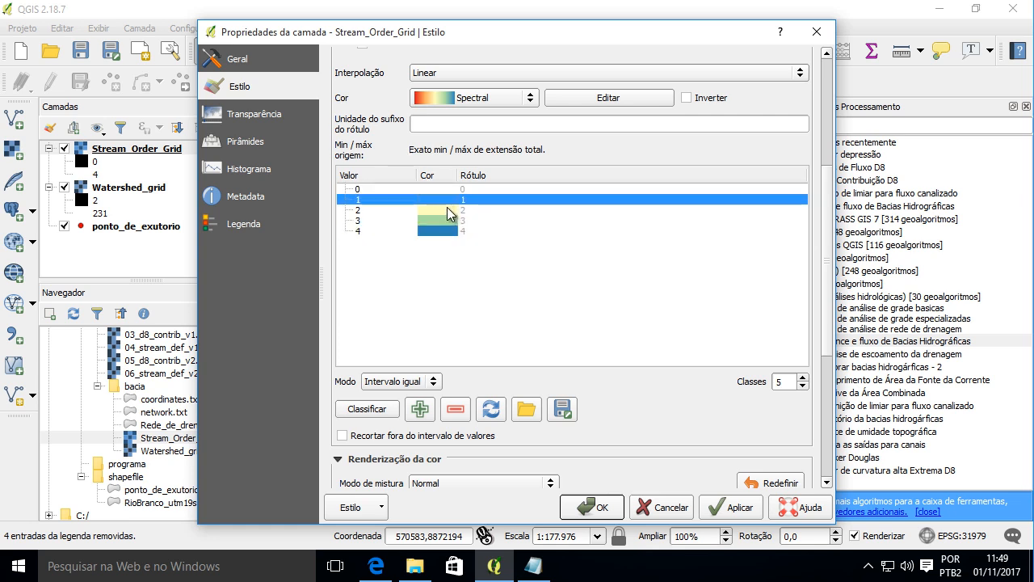
{"action": "left_click", "coordinate": [451, 212]}
{"action": "double_click", "coordinate": [440, 199]}
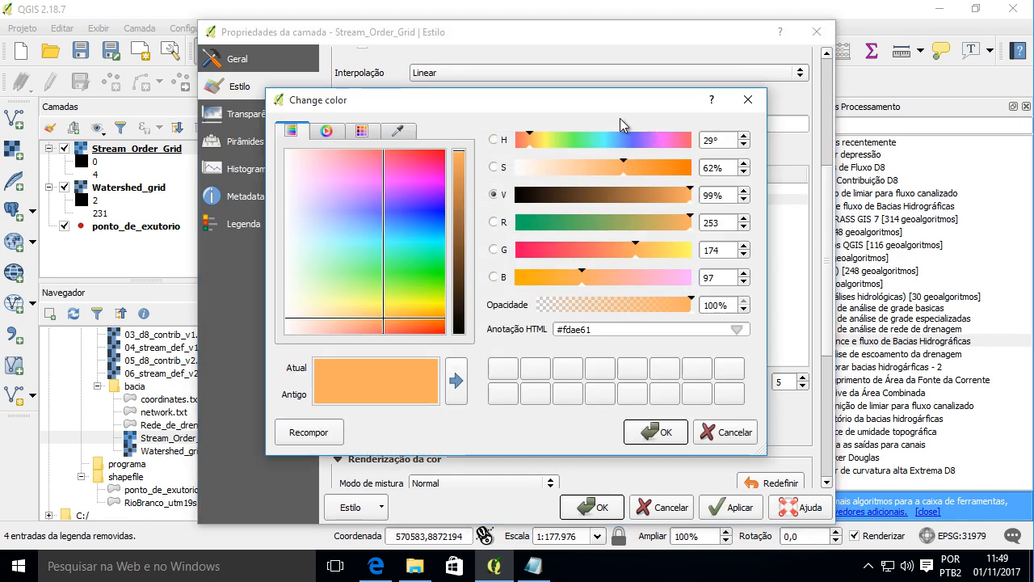
{"action": "left_click_drag", "start_coordinate": [623, 101], "coordinate": [345, 128]}
{"action": "left_click", "coordinate": [470, 129]}
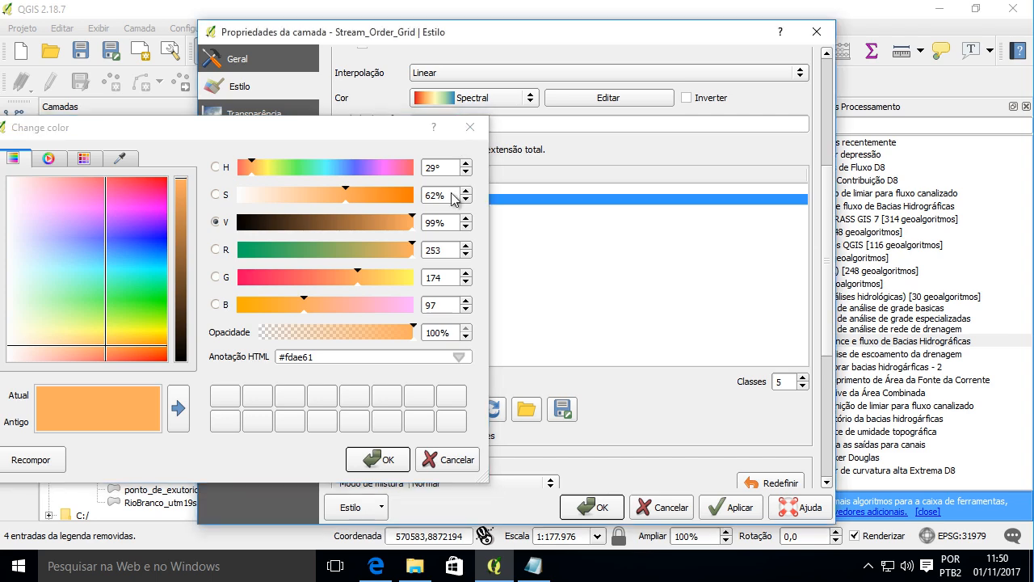
{"action": "double_click", "coordinate": [435, 197]}
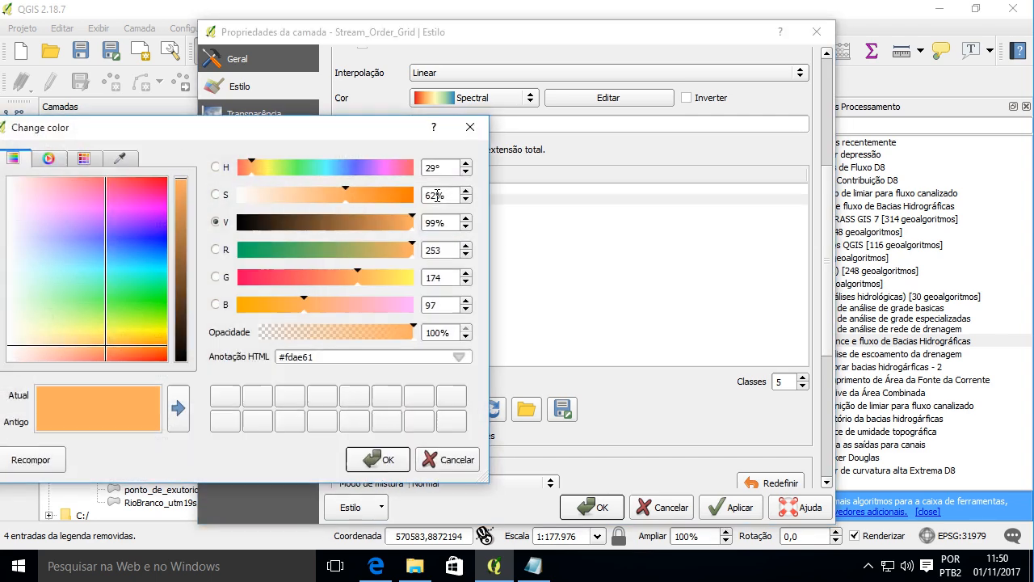
{"action": "left_click_drag", "start_coordinate": [334, 133], "coordinate": [519, 122]}
{"action": "left_click_drag", "start_coordinate": [646, 239], "coordinate": [599, 241]}
{"action": "type", "text": "0"}
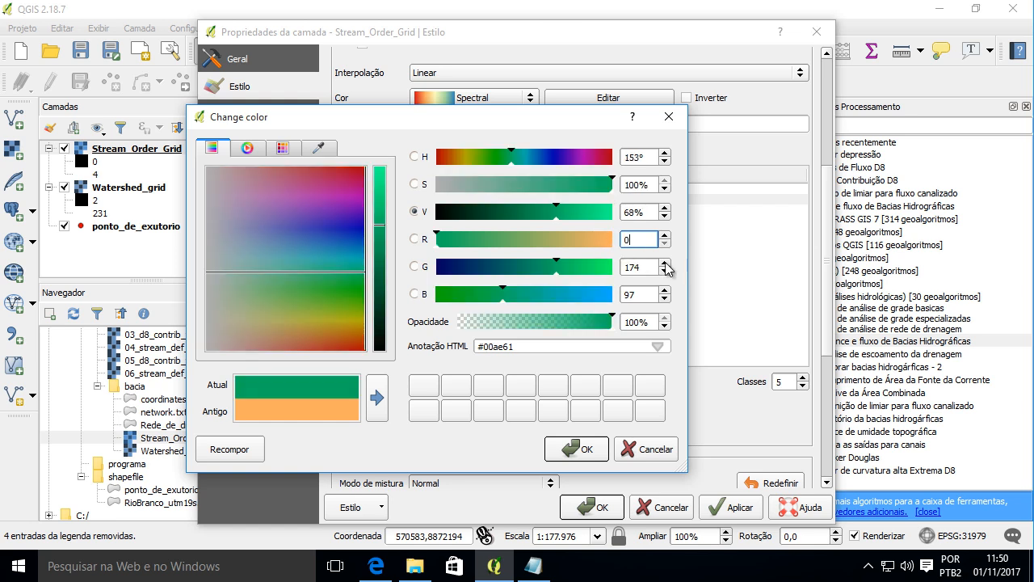
{"action": "key", "text": "Tab"}
{"action": "type", "text": "127"}
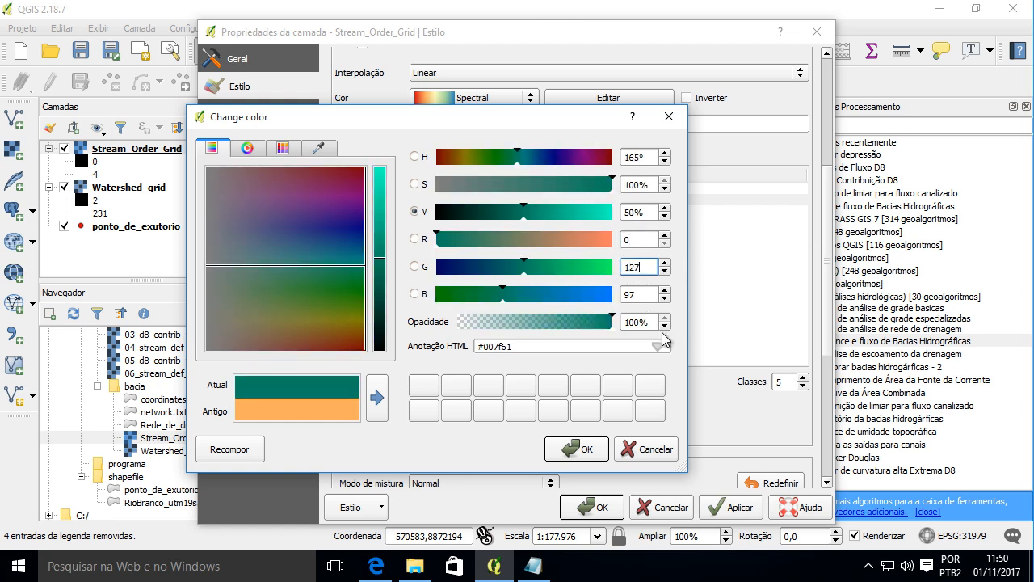
{"action": "key", "text": "Tab"}
{"action": "type", "text": "0"}
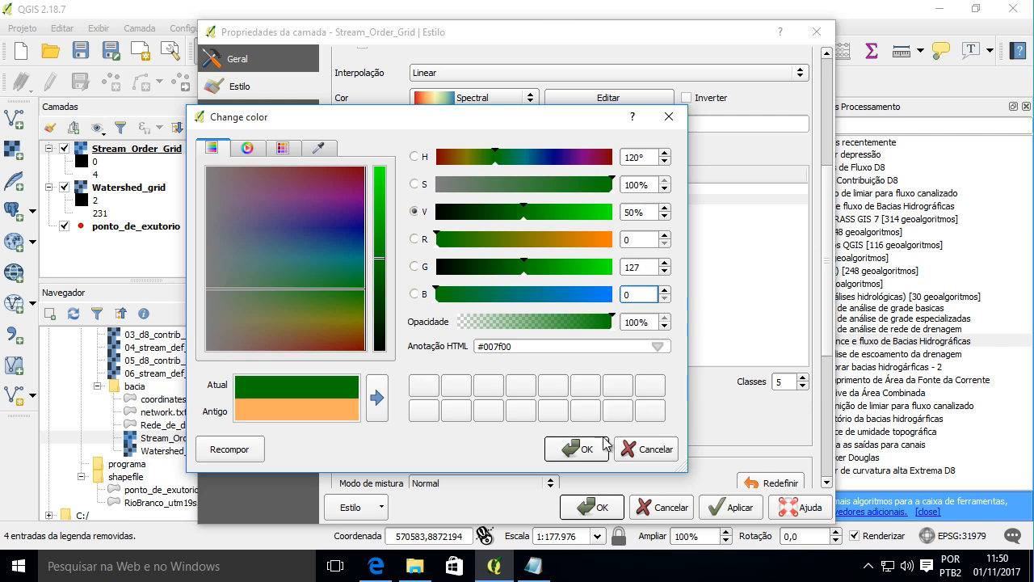
{"action": "left_click", "coordinate": [575, 449]}
Change the colour of class value 2 to pure yellow by setting its blue component to 0.
{"action": "left_click", "coordinate": [433, 212]}
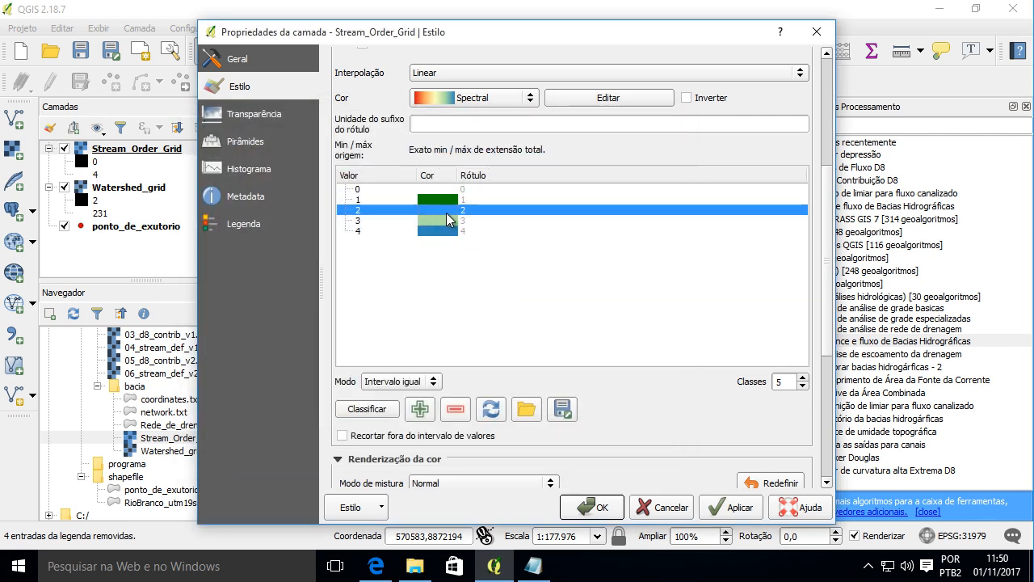
{"action": "left_click", "coordinate": [448, 220]}
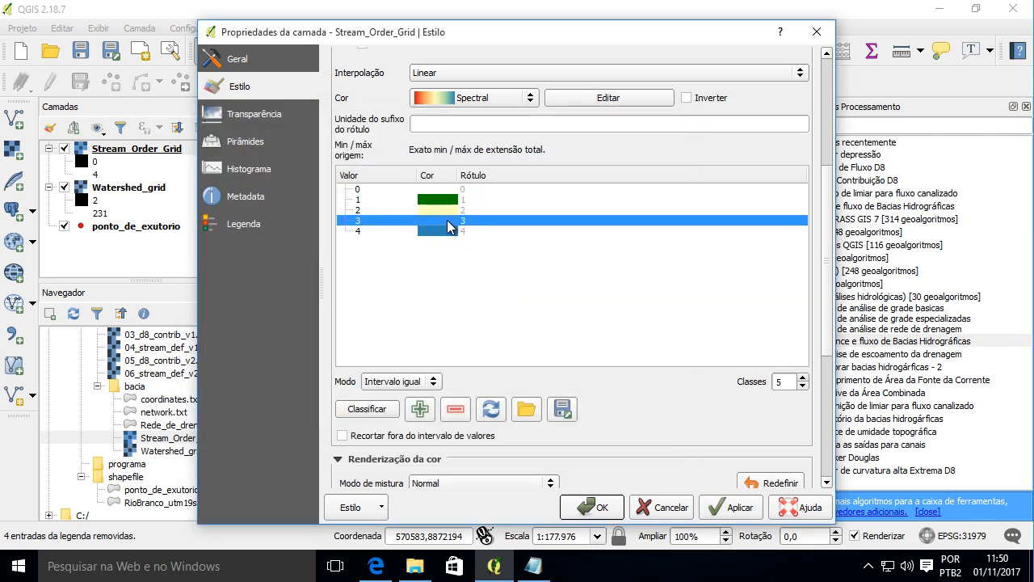
{"action": "double_click", "coordinate": [447, 220]}
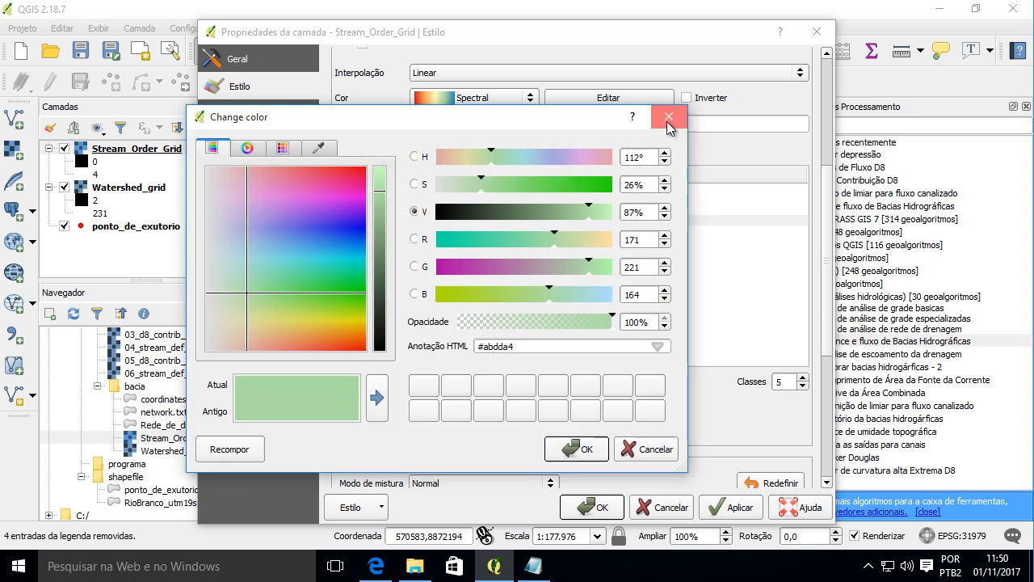
{"action": "left_click", "coordinate": [668, 120]}
{"action": "double_click", "coordinate": [444, 207]}
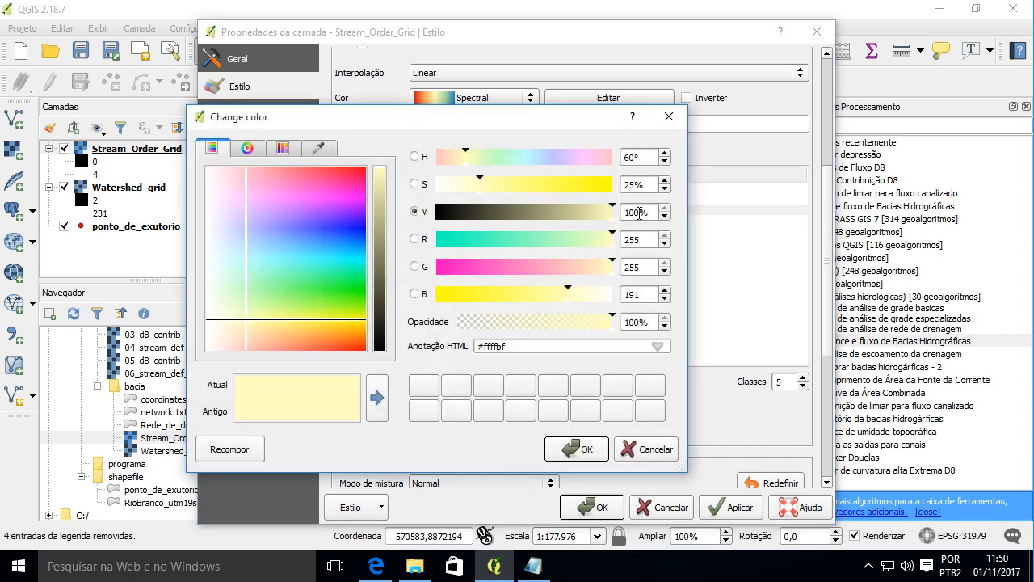
{"action": "double_click", "coordinate": [631, 294]}
{"action": "type", "text": "0"}
{"action": "left_click", "coordinate": [577, 449]}
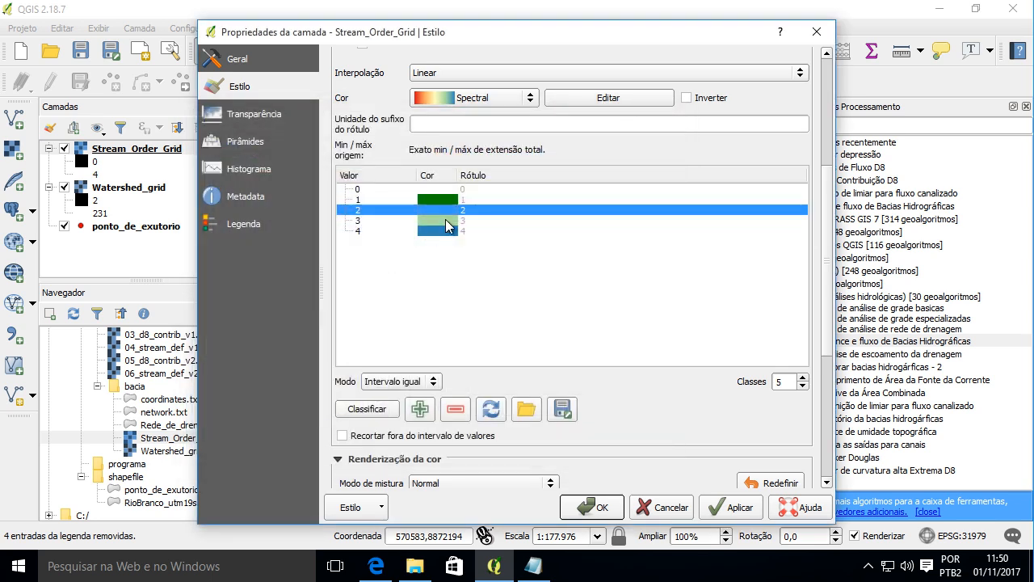
Change the colour of class value 3 to orange, with red 255, green 127 and blue 0.
{"action": "double_click", "coordinate": [445, 219]}
{"action": "double_click", "coordinate": [626, 239]}
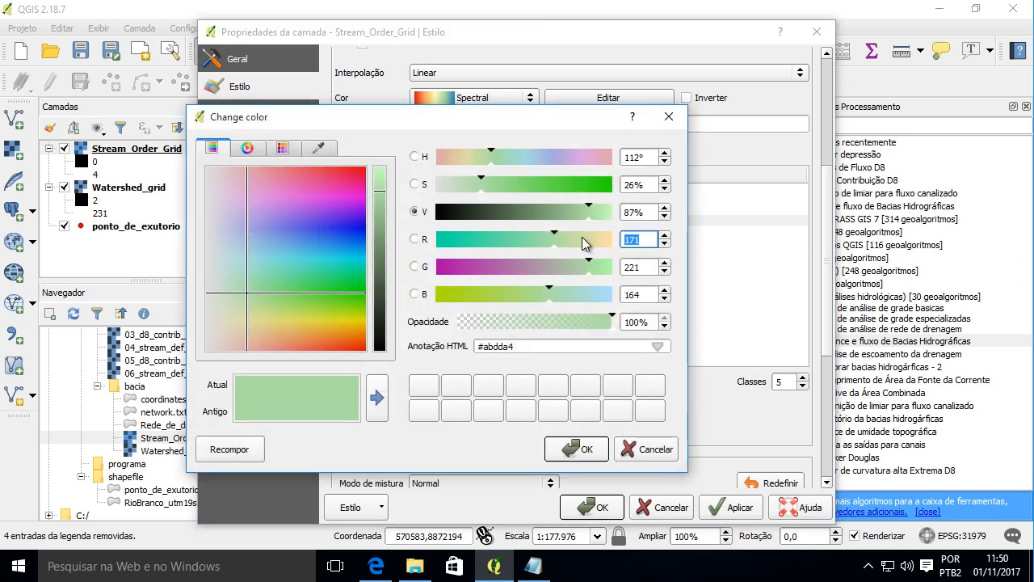
{"action": "type", "text": "255"}
{"action": "key", "text": "Tab"}
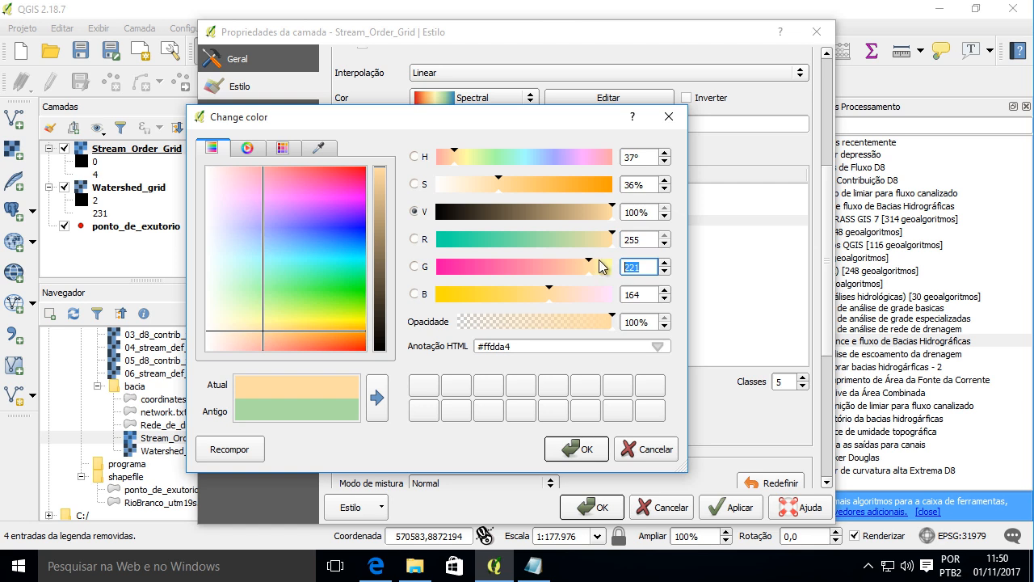
{"action": "type", "text": "127"}
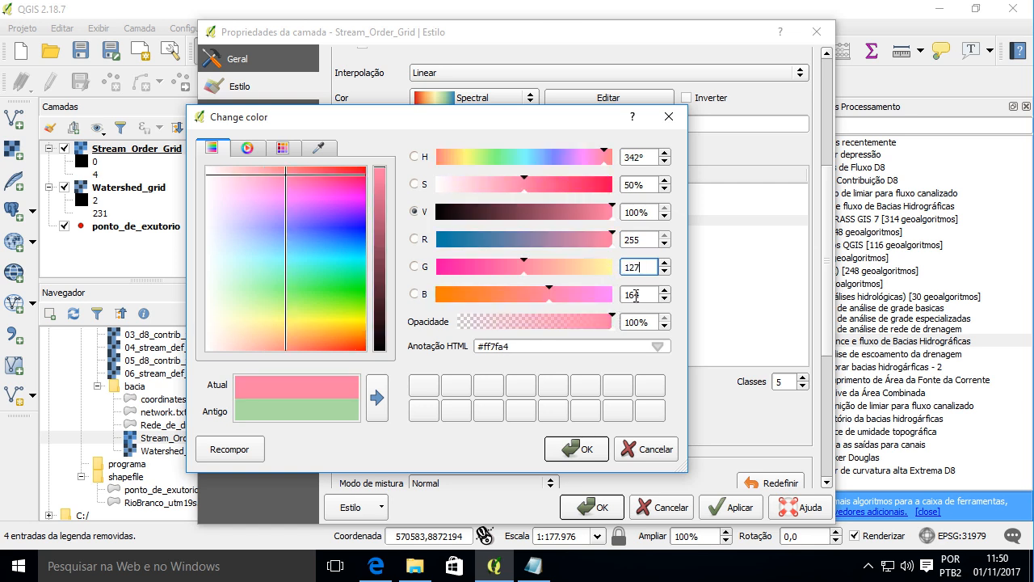
{"action": "key", "text": "Tab"}
{"action": "type", "text": "0"}
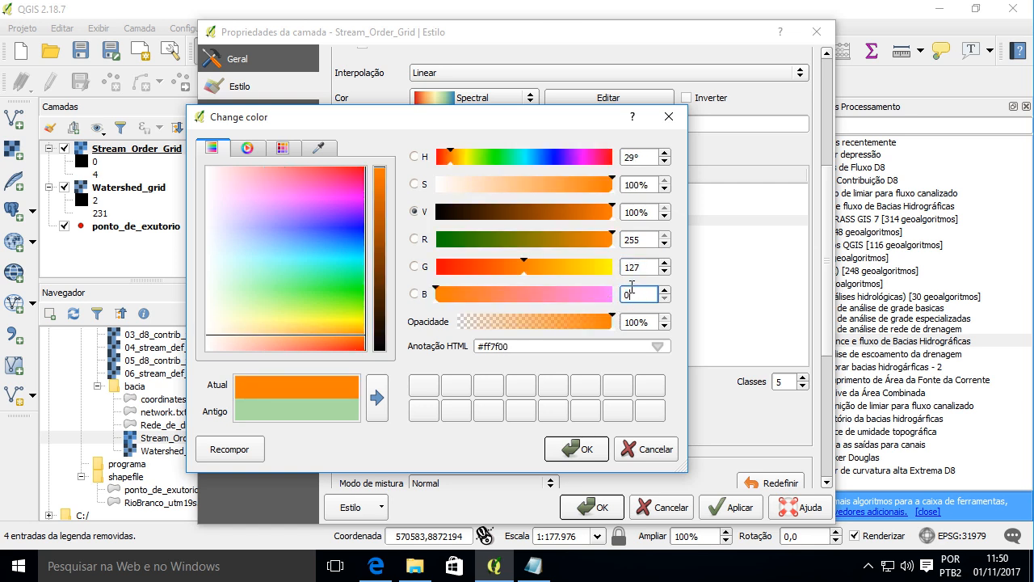
{"action": "left_click", "coordinate": [578, 447]}
Change the colour of class value 4 to red, with red 255, green 0 and blue 0.
{"action": "double_click", "coordinate": [440, 234]}
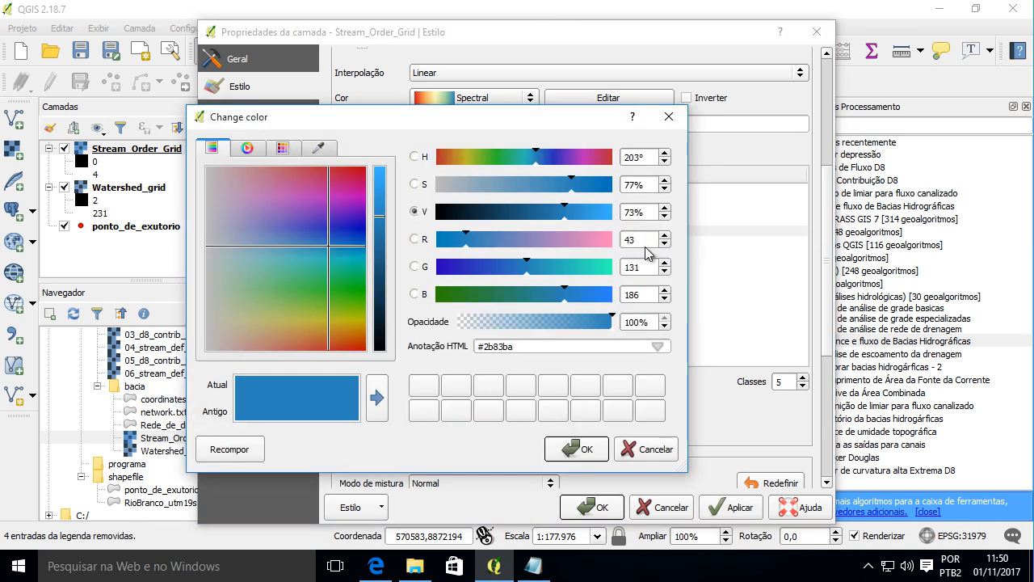
{"action": "double_click", "coordinate": [646, 246]}
{"action": "type", "text": "255"}
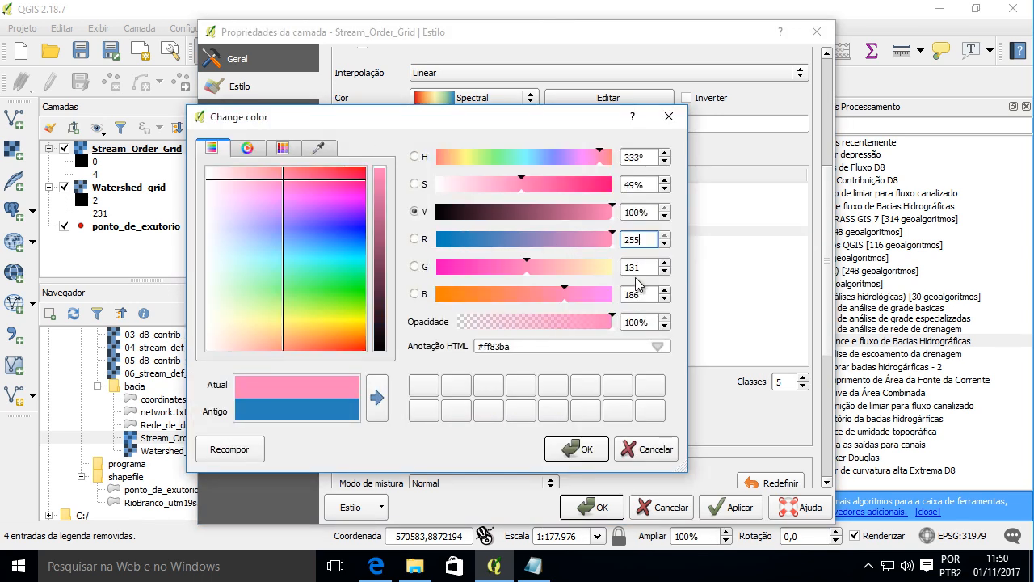
{"action": "key", "text": "Tab"}
{"action": "type", "text": "0"}
{"action": "key", "text": "Tab"}
{"action": "type", "text": "0"}
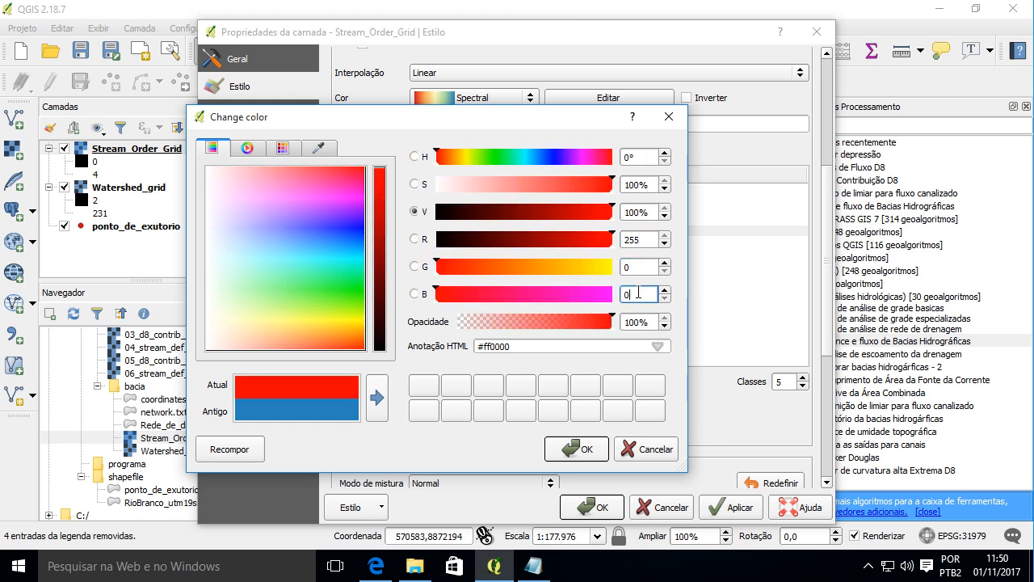
{"action": "left_click", "coordinate": [579, 449]}
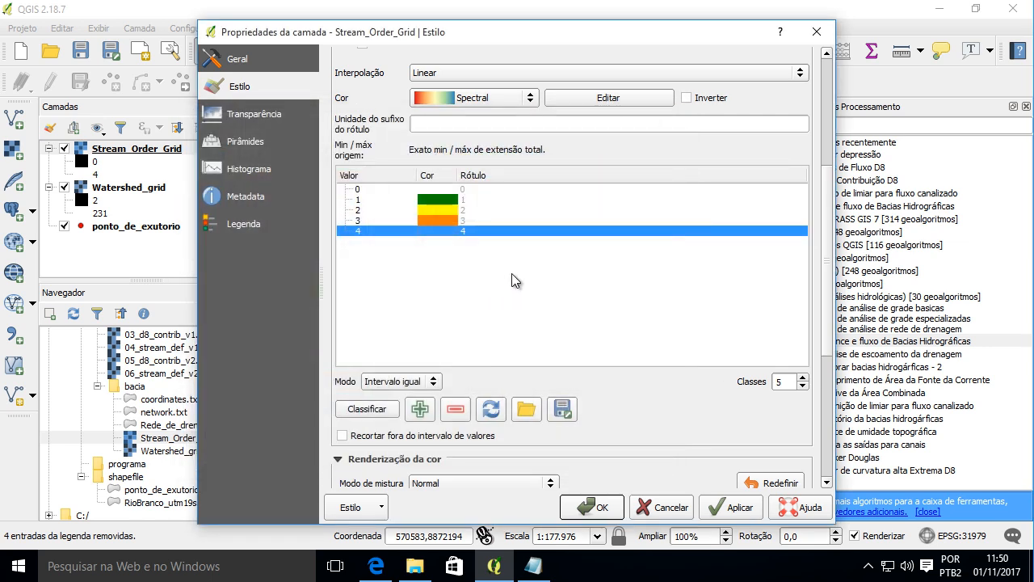
Apply the class colours to the Stream_Order_Grid layer and close its properties.
{"action": "left_click", "coordinate": [431, 188]}
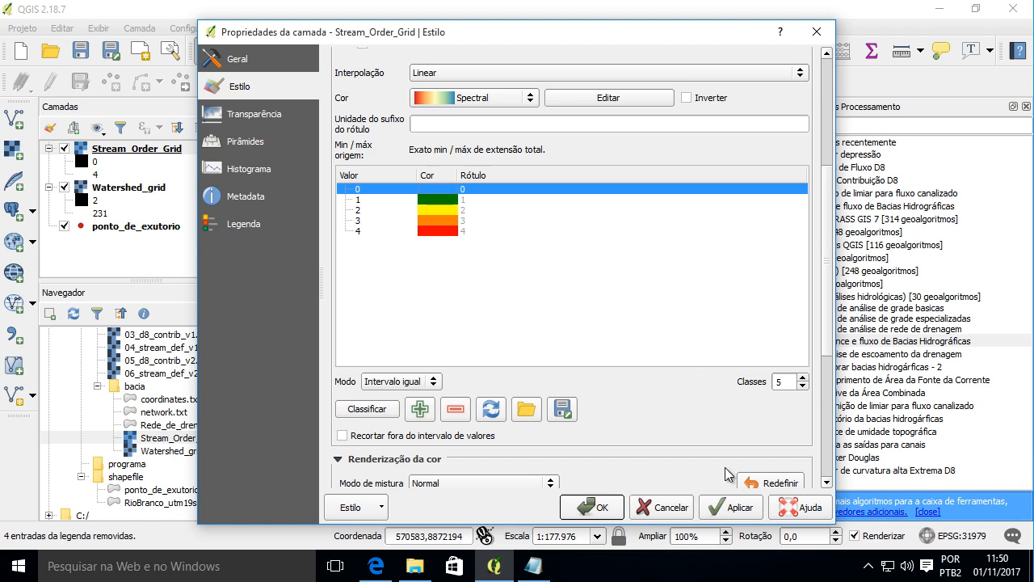
{"action": "left_click", "coordinate": [733, 506]}
{"action": "left_click", "coordinate": [594, 507]}
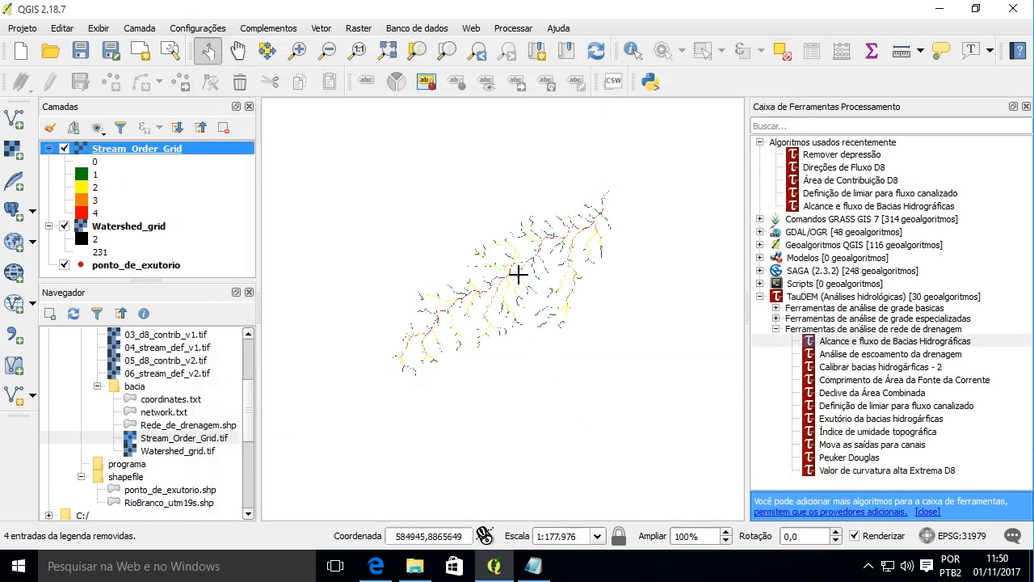
Examine the coloured stream network on the map, comparing stream orders 1 to 4 with the legend from the headwaters to the outlet.
{"action": "scroll", "coordinate": [516, 273], "scroll_direction": "up", "scroll_amount": 1}
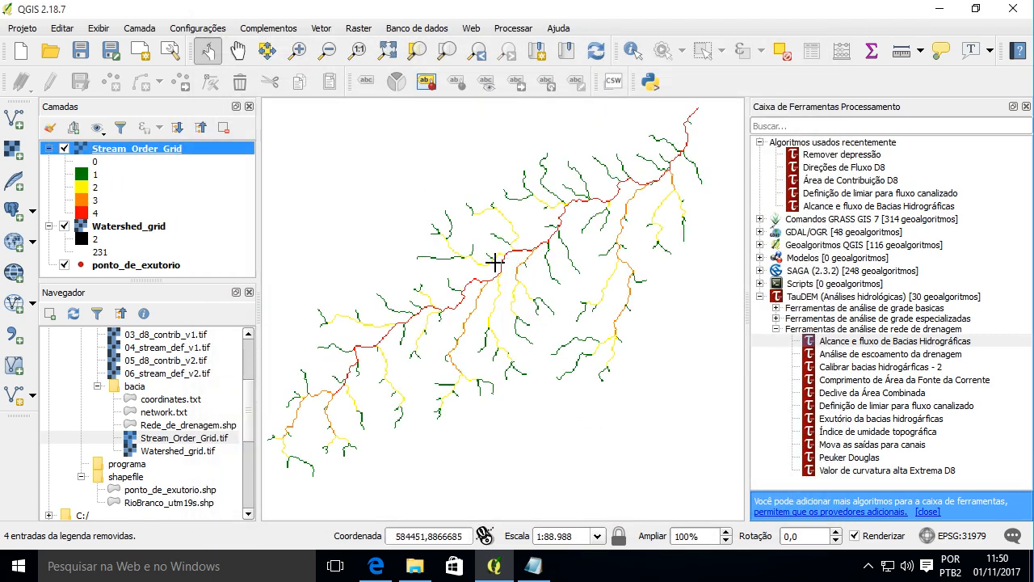
{"action": "left_click", "coordinate": [105, 174]}
{"action": "left_click", "coordinate": [108, 192]}
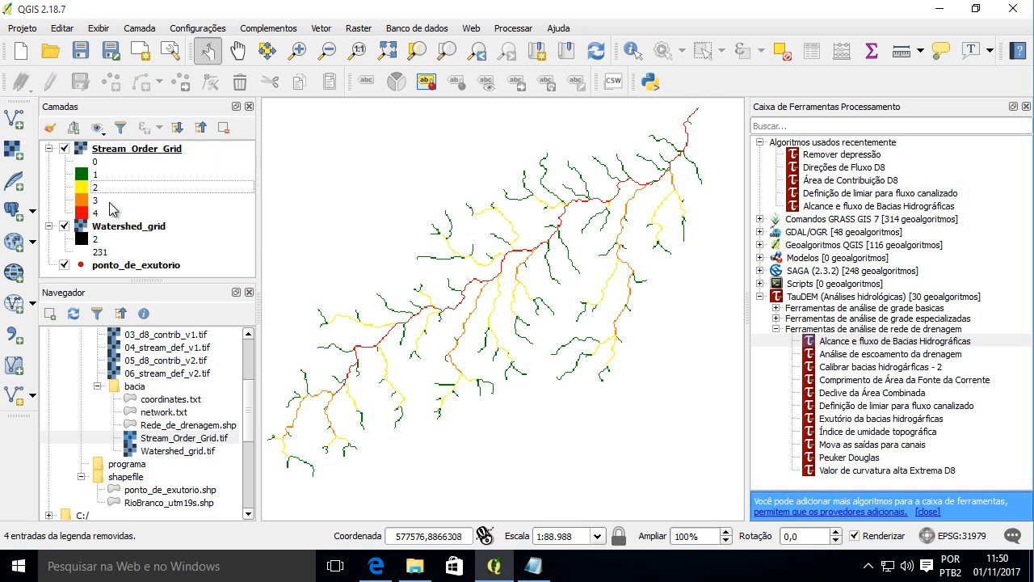
{"action": "left_click", "coordinate": [109, 202]}
{"action": "left_click", "coordinate": [110, 213]}
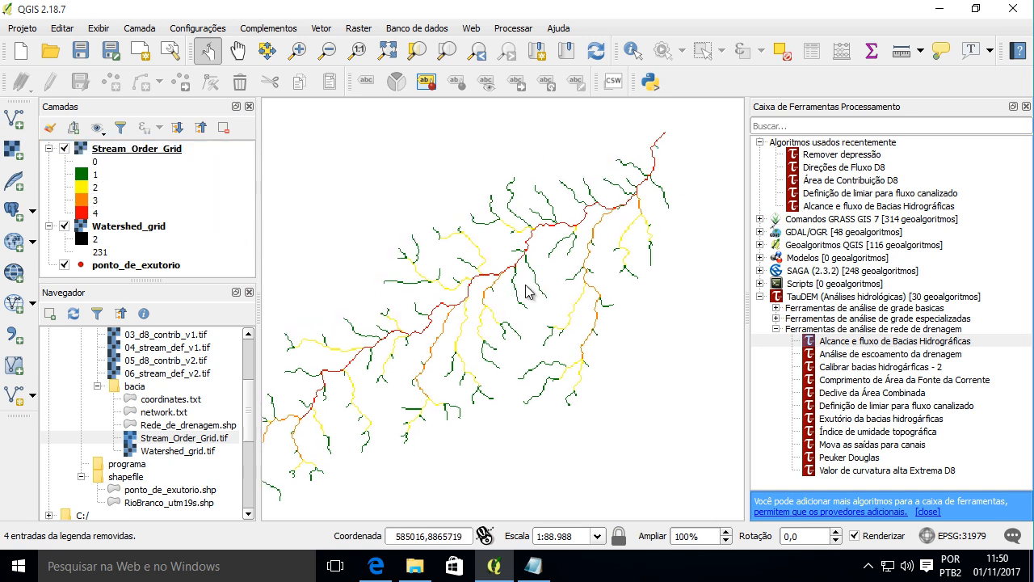
{"action": "scroll", "coordinate": [642, 167], "scroll_direction": "up", "scroll_amount": 1}
{"action": "scroll", "coordinate": [649, 177], "scroll_direction": "down", "scroll_amount": 1}
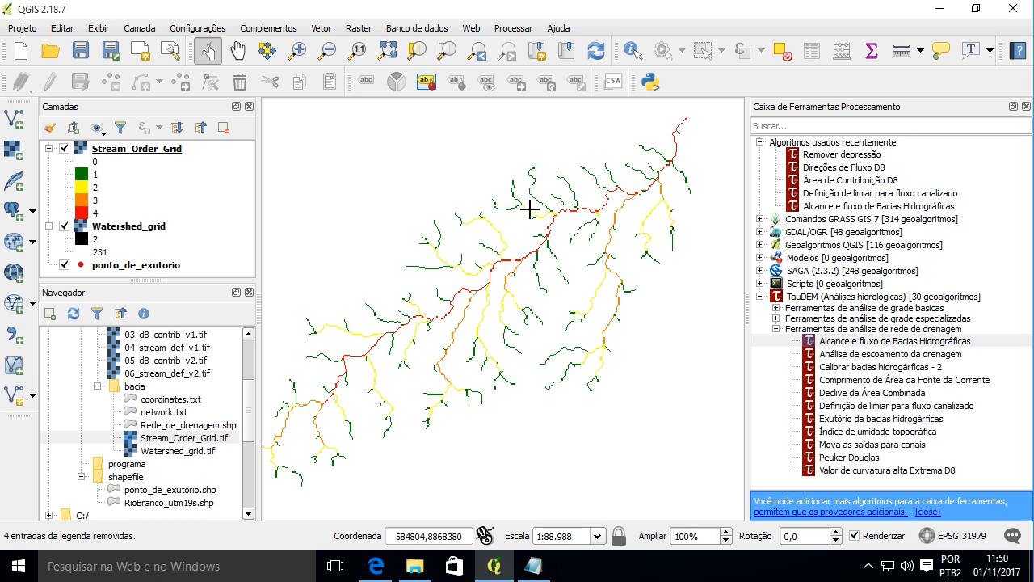
{"action": "scroll", "coordinate": [517, 259], "scroll_direction": "up", "scroll_amount": 1}
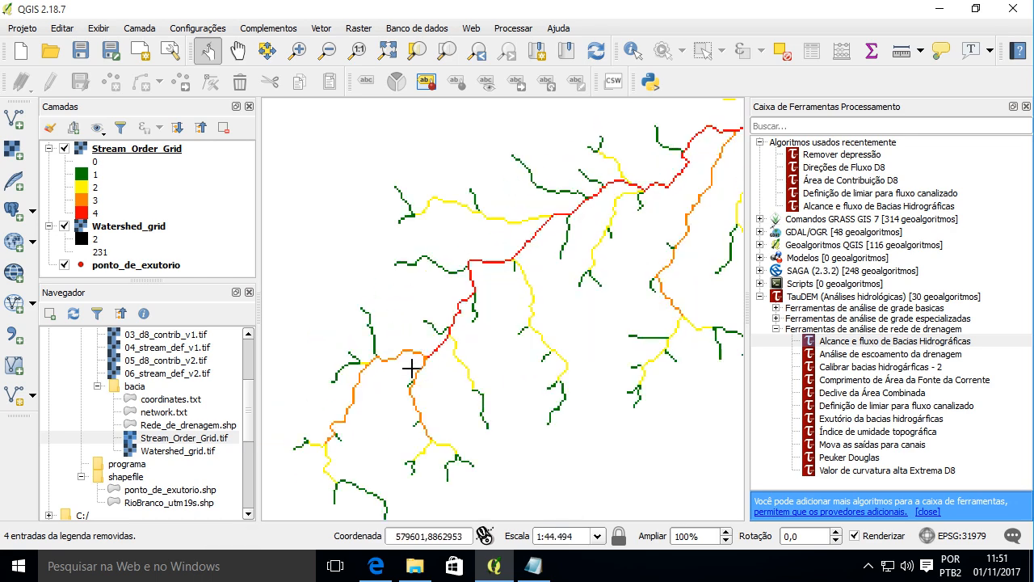
{"action": "scroll", "coordinate": [464, 261], "scroll_direction": "down", "scroll_amount": 1}
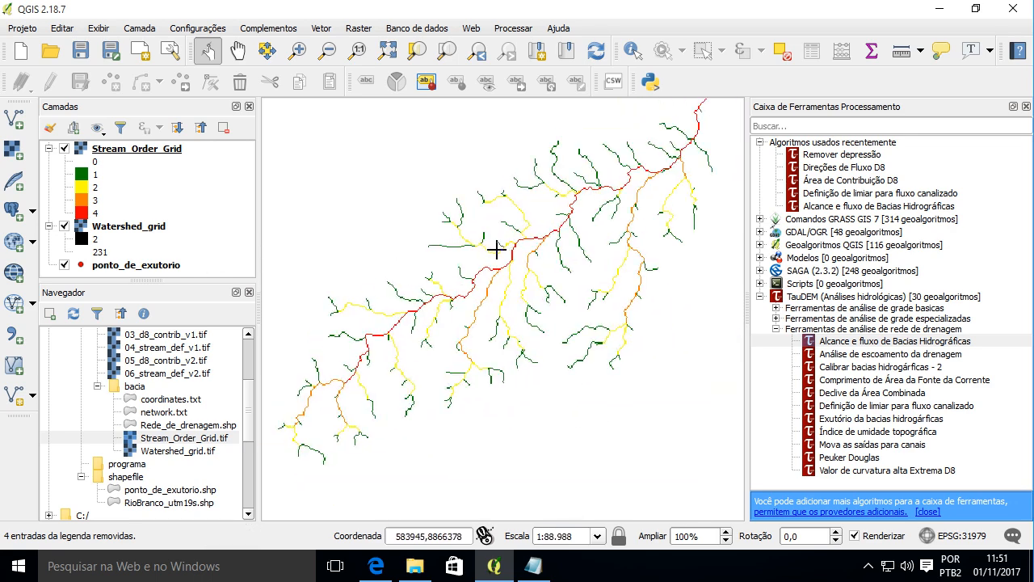
{"action": "left_click", "coordinate": [132, 151]}
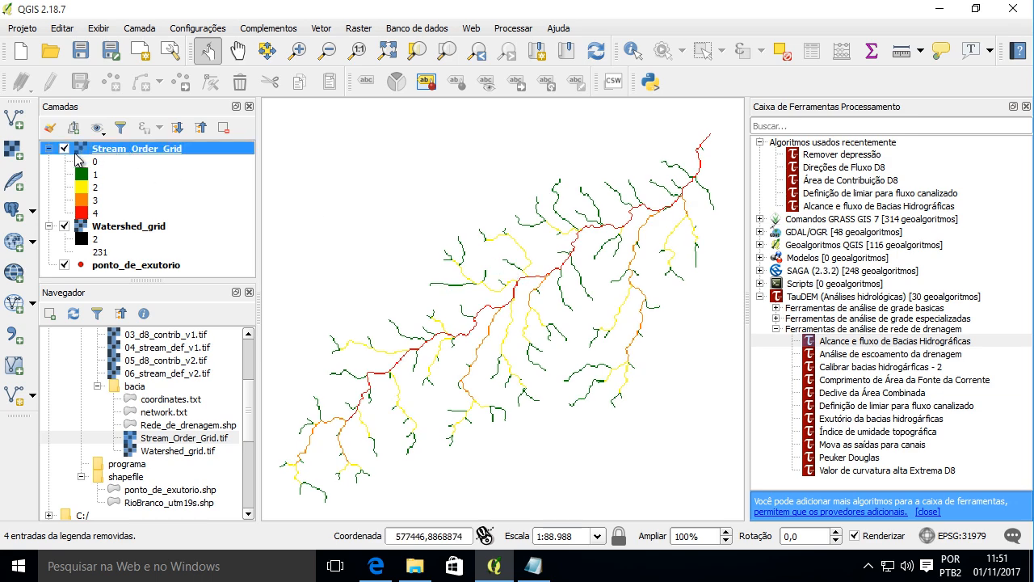
{"action": "scroll", "coordinate": [576, 270], "scroll_direction": "down", "scroll_amount": 1}
{"action": "scroll", "coordinate": [594, 263], "scroll_direction": "up", "scroll_amount": 1}
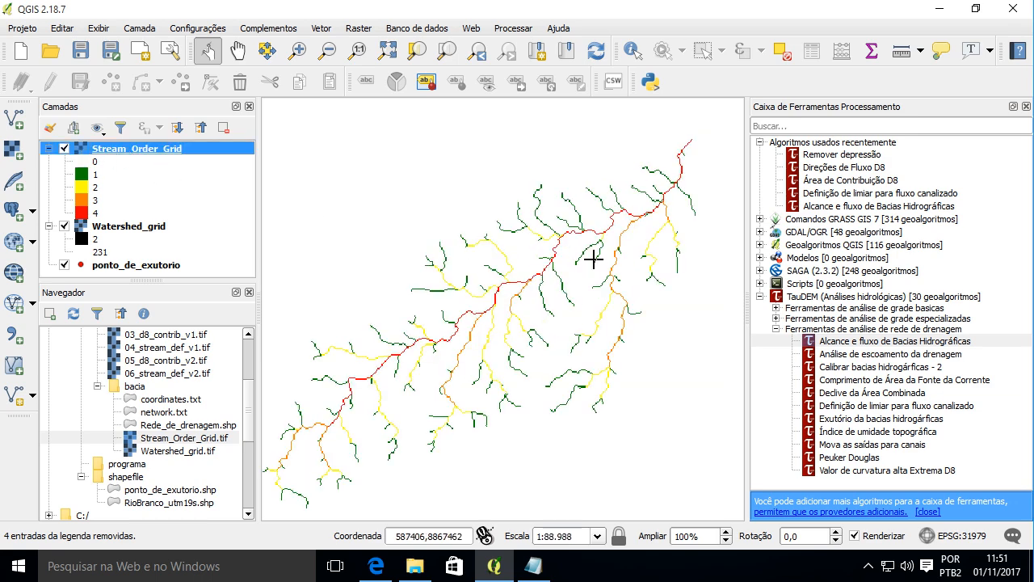
{"action": "scroll", "coordinate": [681, 155], "scroll_direction": "up", "scroll_amount": 3}
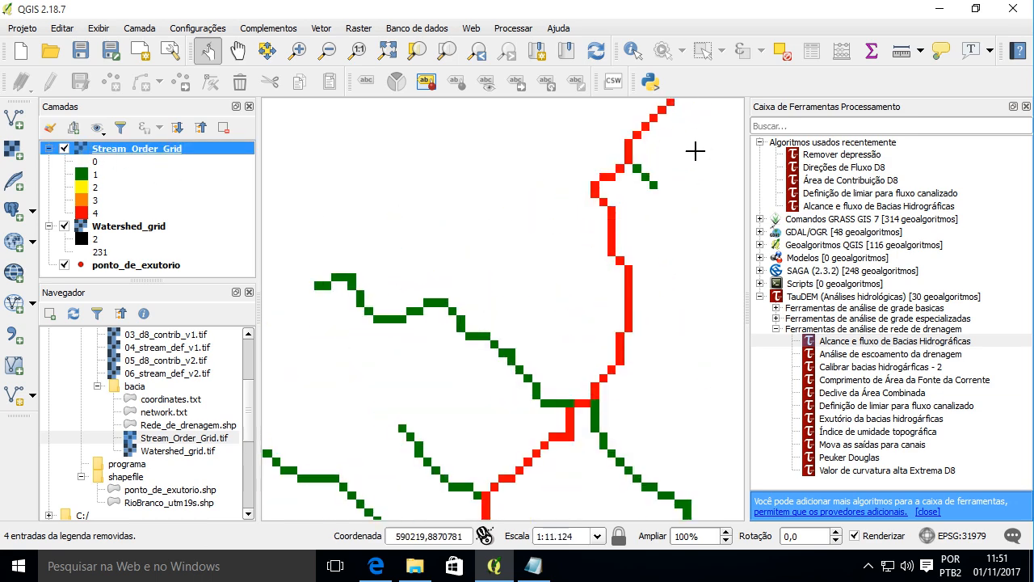
{"action": "scroll", "coordinate": [647, 233], "scroll_direction": "down", "scroll_amount": 3}
{"action": "scroll", "coordinate": [576, 279], "scroll_direction": "down", "scroll_amount": 1}
{"action": "scroll", "coordinate": [596, 264], "scroll_direction": "up", "scroll_amount": 1}
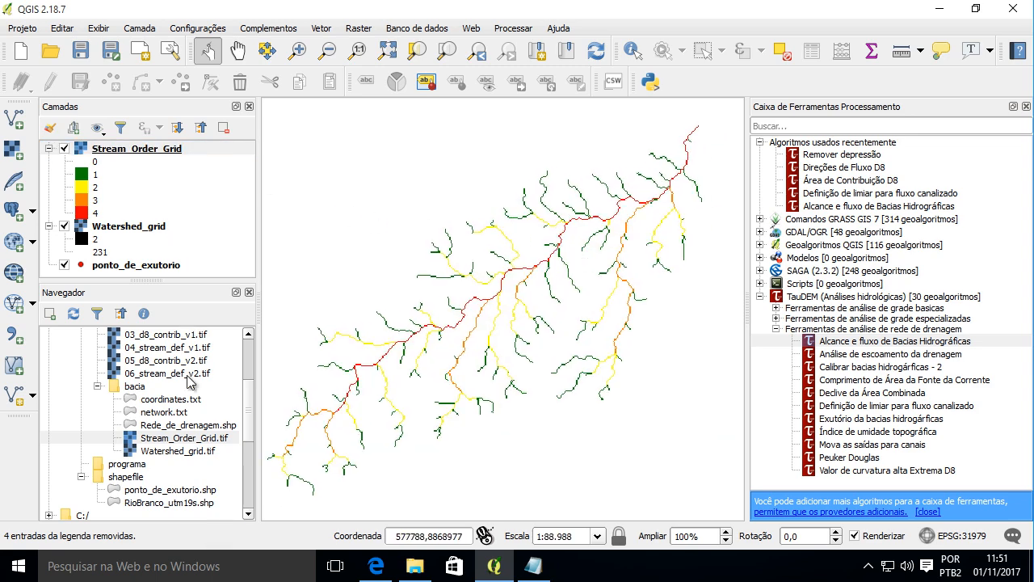
Collapse the Stream_Order_Grid legend and add Rede_de_drenagem.shp from the bacia folder to the map.
{"action": "left_click", "coordinate": [184, 426]}
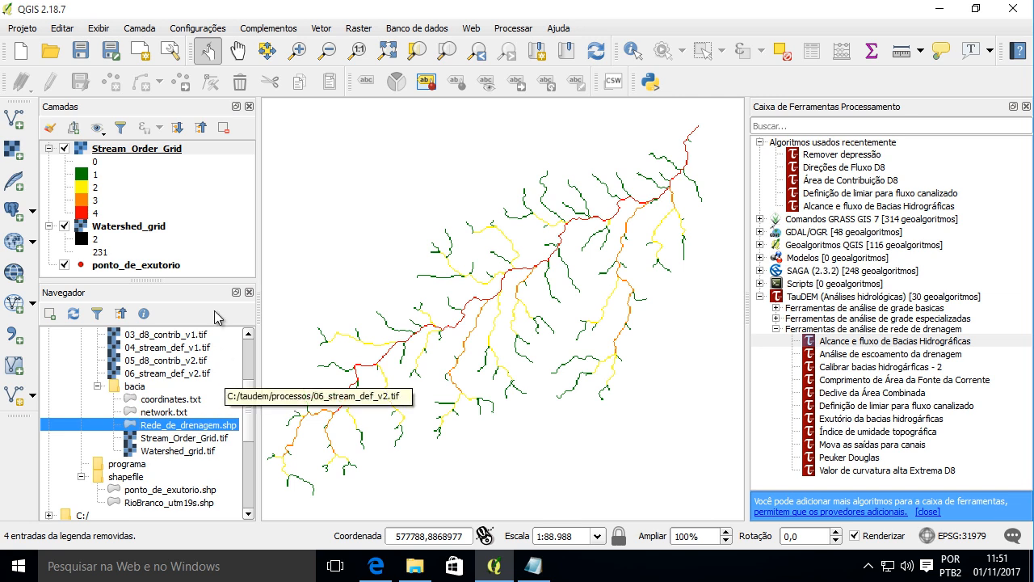
{"action": "left_click", "coordinate": [49, 148]}
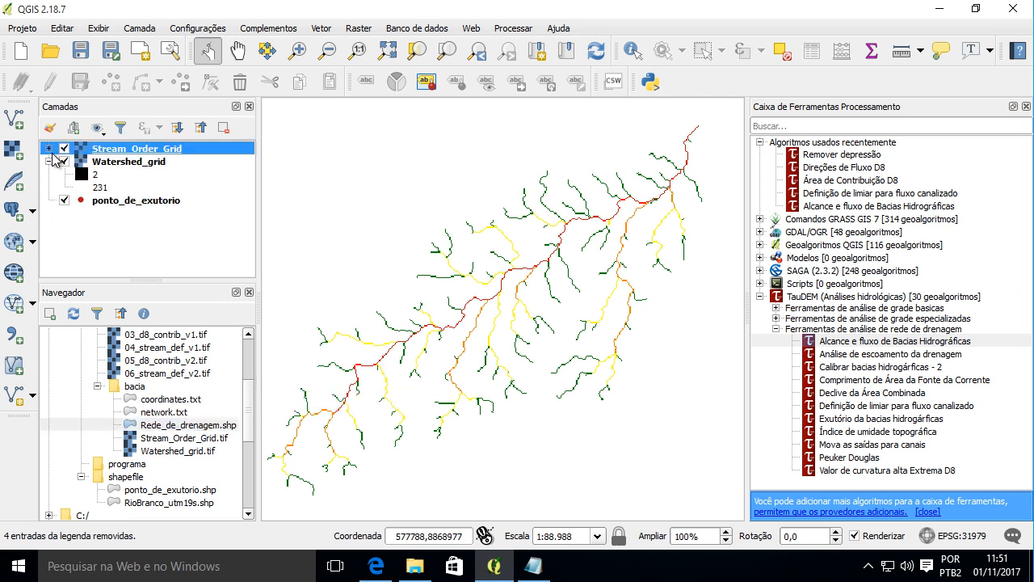
{"action": "left_click_drag", "start_coordinate": [191, 426], "coordinate": [458, 176]}
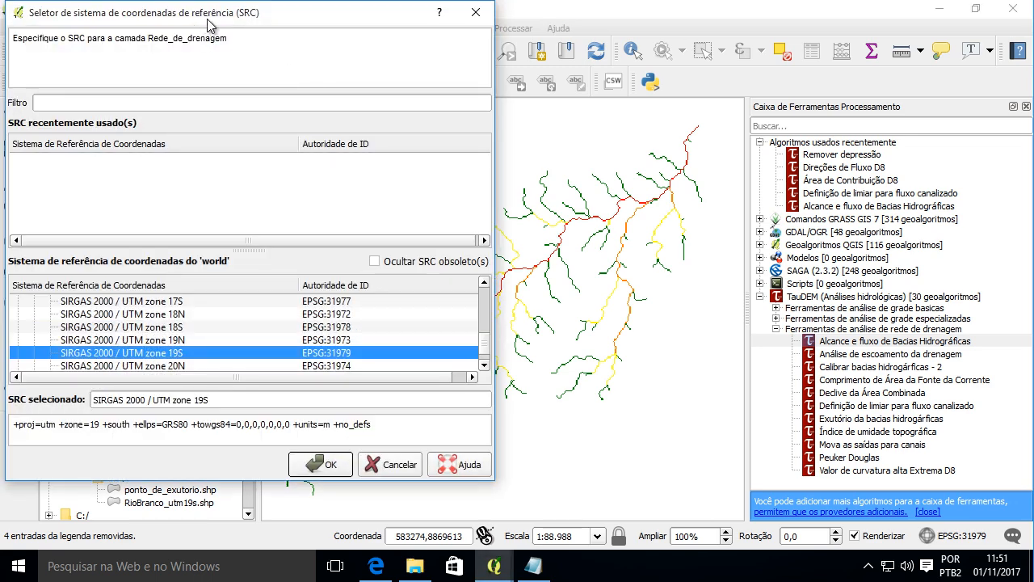
{"action": "left_click_drag", "start_coordinate": [211, 24], "coordinate": [523, 42]}
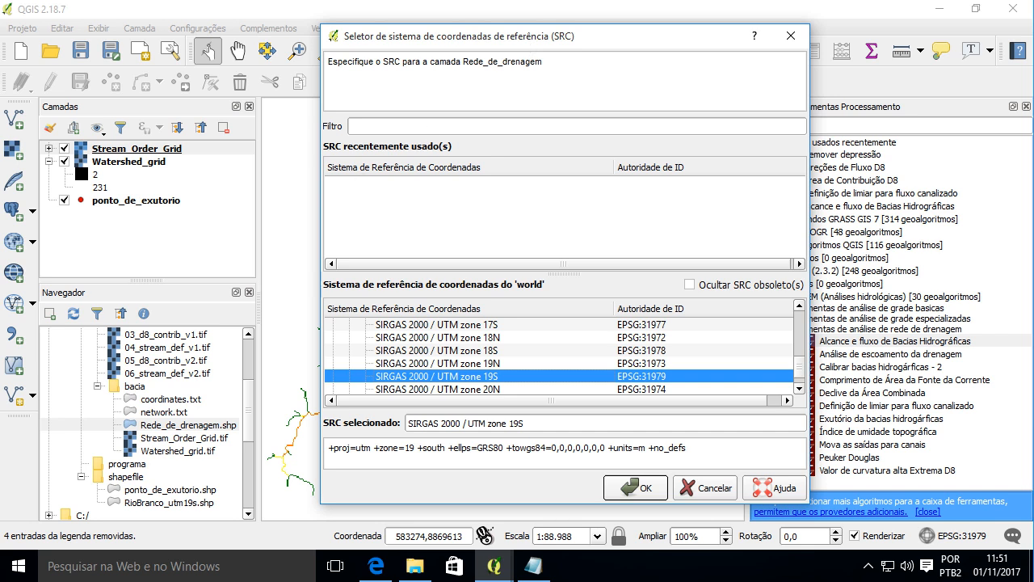
{"action": "left_click_drag", "start_coordinate": [479, 44], "coordinate": [421, 35]}
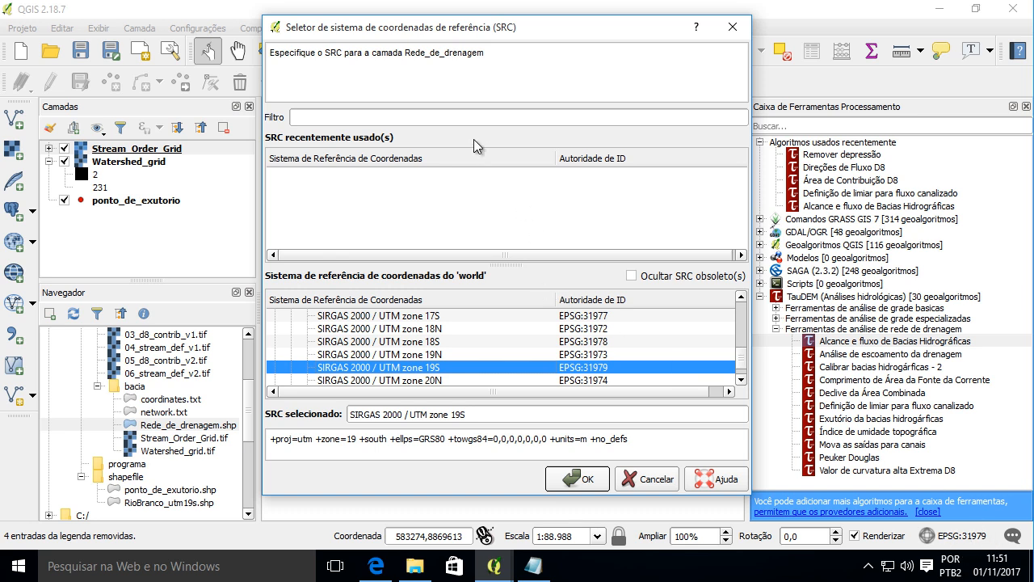
Filter the reference systems by 31979 and assign SIRGAS 2000 / UTM zone 19S to the Rede_de_drenagem layer.
{"action": "left_click", "coordinate": [402, 114]}
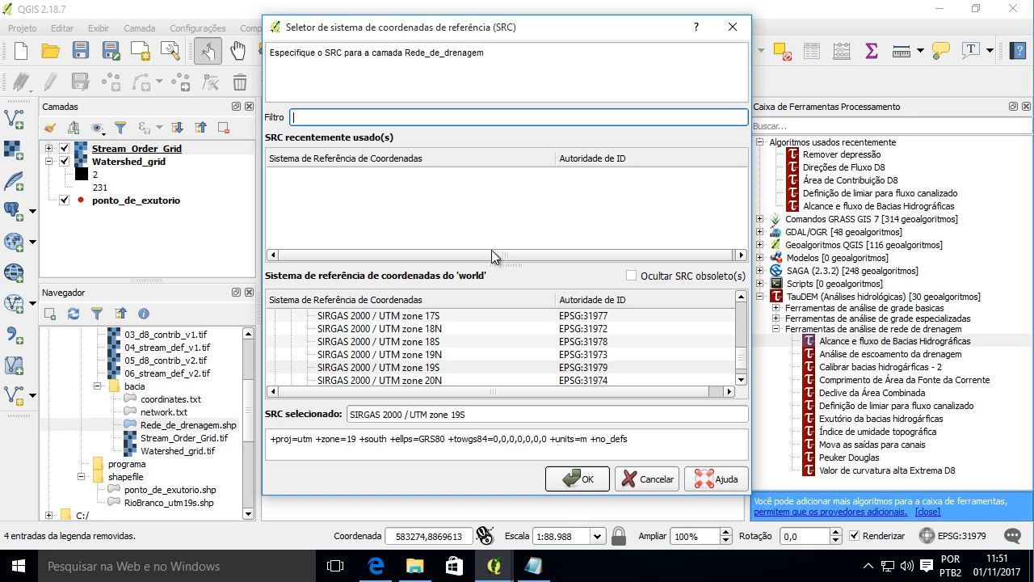
{"action": "type", "text": "3191"}
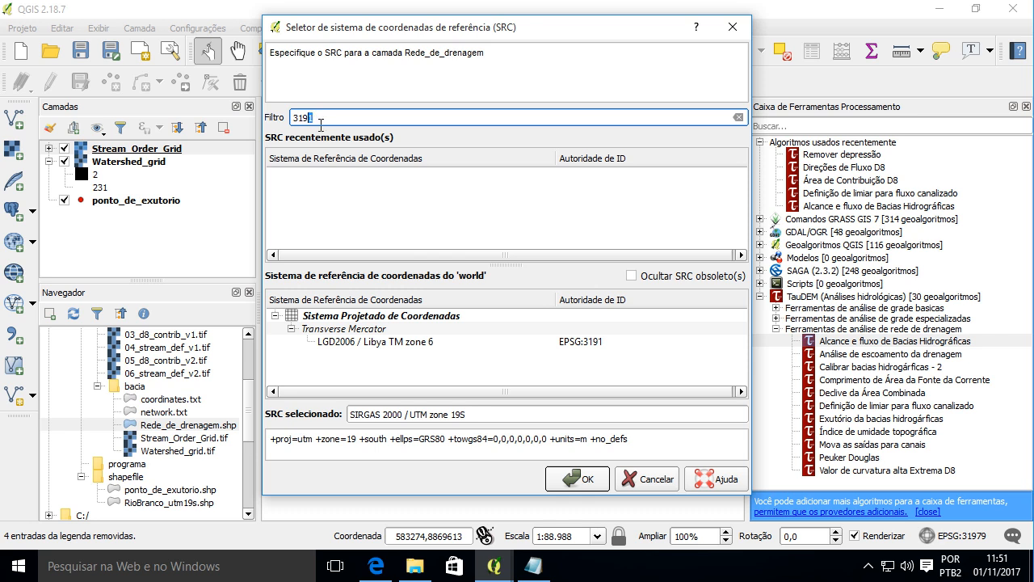
{"action": "type", "text": "9"}
{"action": "key", "text": "BackSpace"}
{"action": "type", "text": "79"}
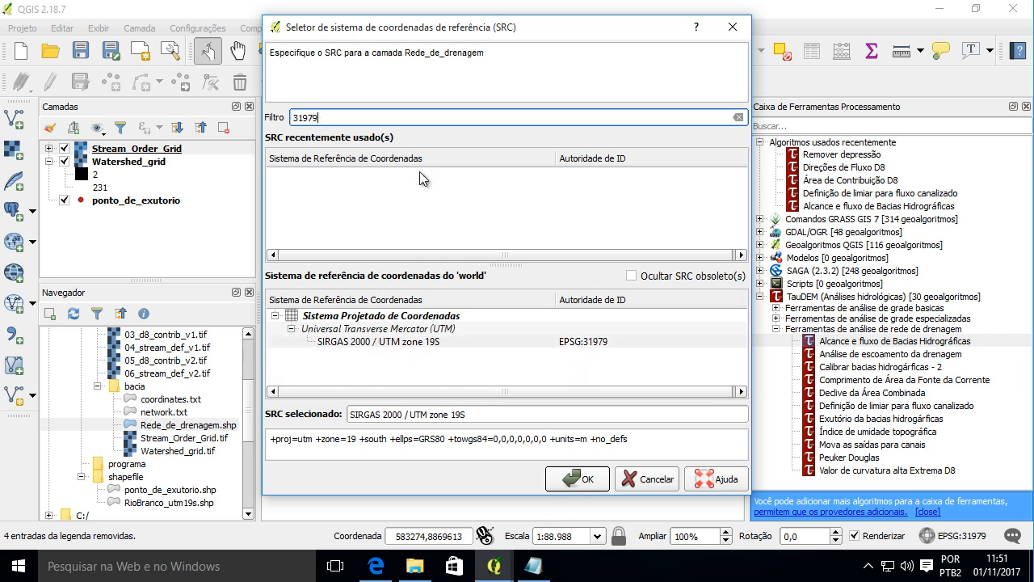
{"action": "left_click", "coordinate": [389, 343]}
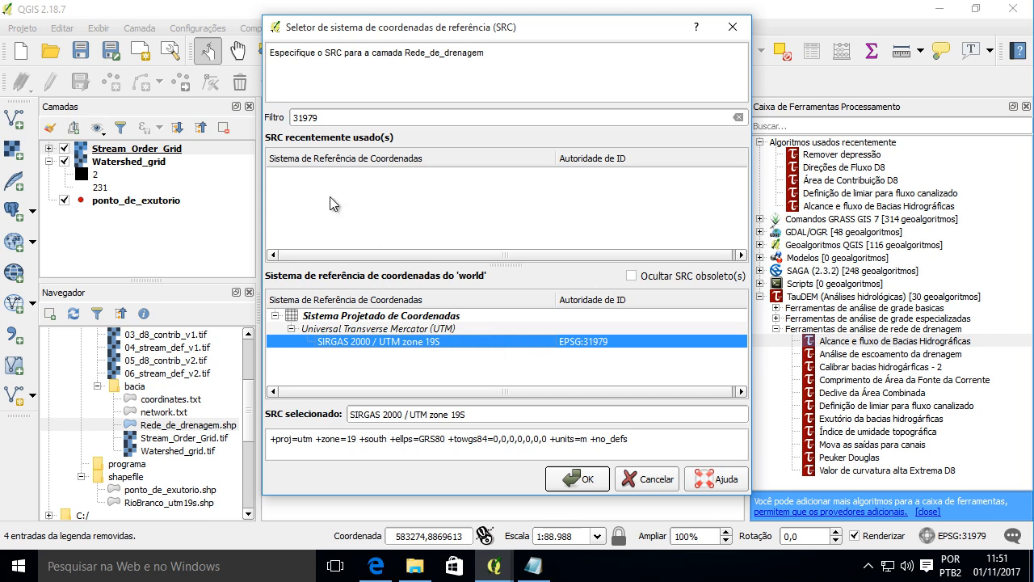
{"action": "left_click", "coordinate": [587, 478]}
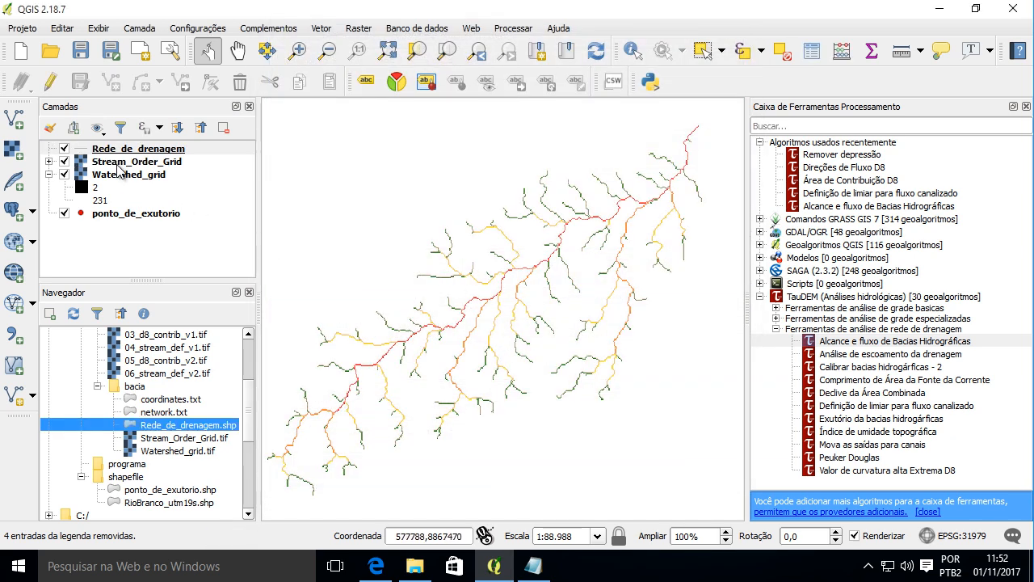
Hide the Stream_Order_Grid layer and start exporting Rede_de_drenagem as a shapefile, choosing the folder C:/taudem/processos/bacia.
{"action": "left_click", "coordinate": [63, 162]}
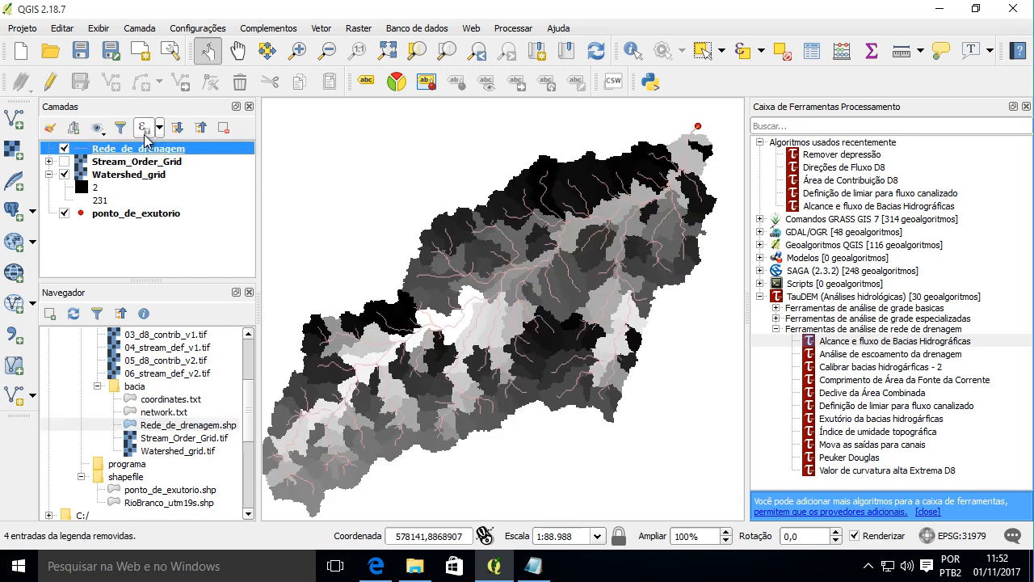
{"action": "right_click", "coordinate": [165, 152]}
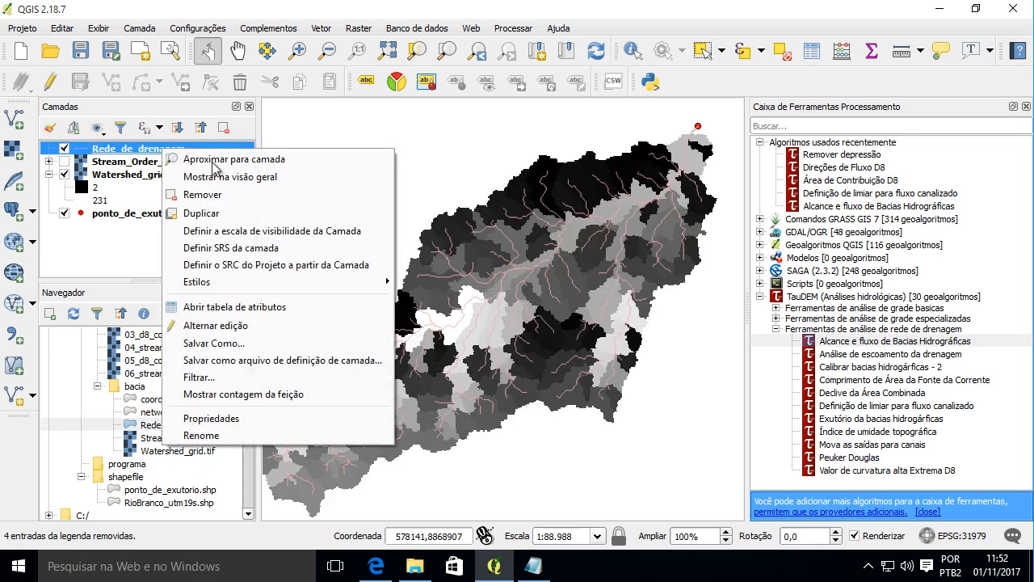
{"action": "left_click", "coordinate": [341, 350]}
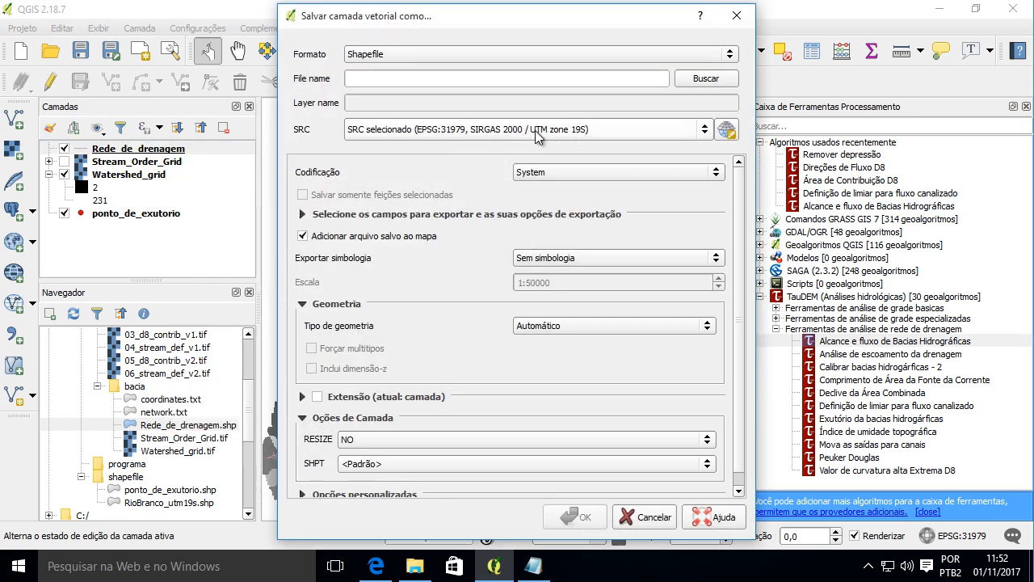
{"action": "left_click", "coordinate": [677, 81]}
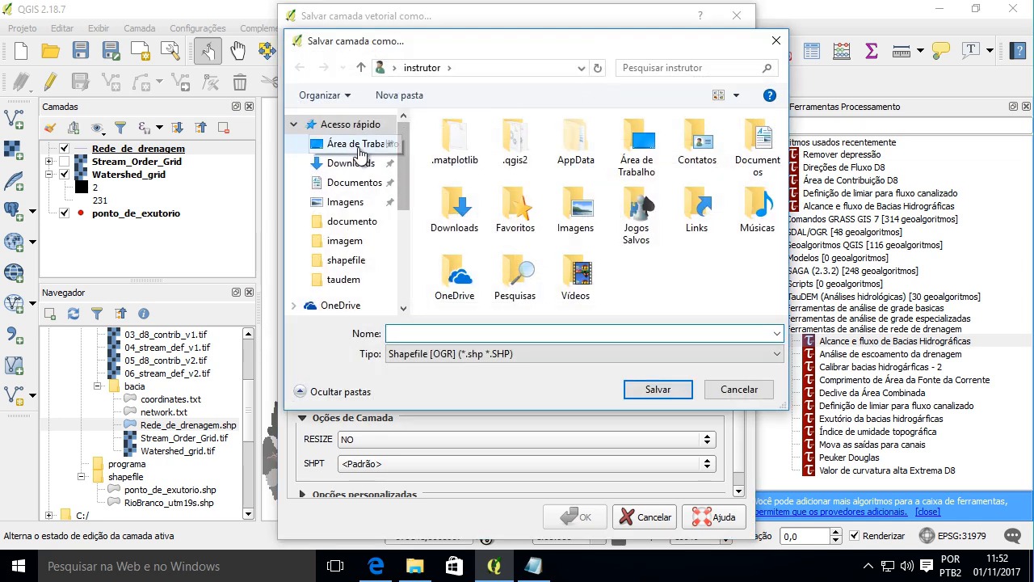
{"action": "scroll", "coordinate": [403, 211], "scroll_direction": "down", "scroll_amount": 3}
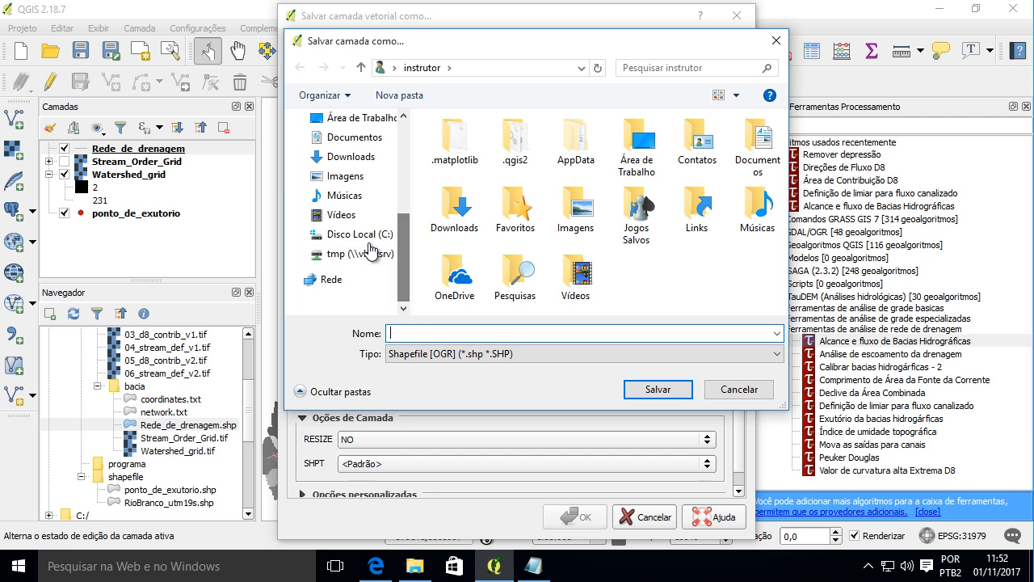
{"action": "left_click", "coordinate": [367, 240]}
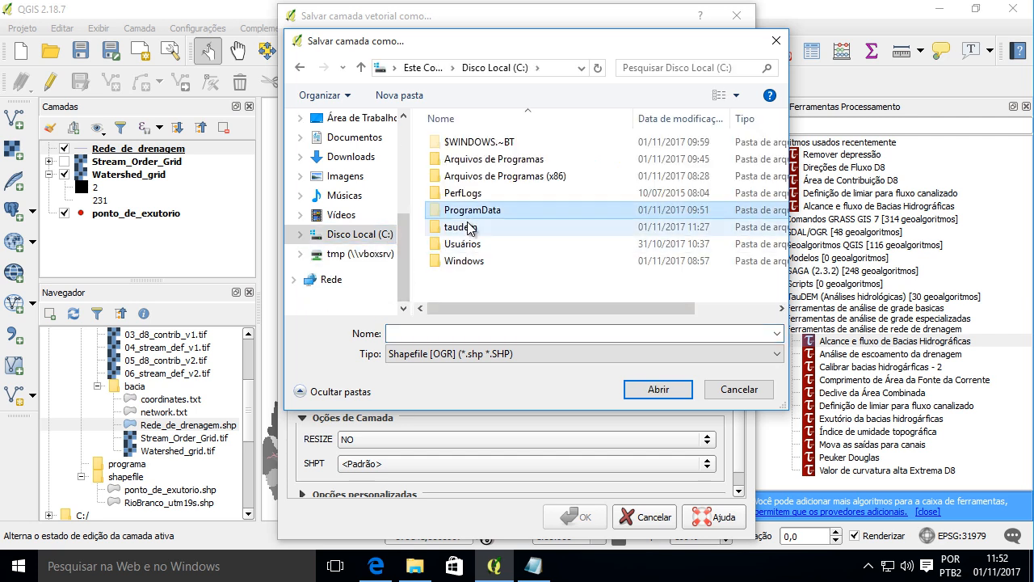
{"action": "left_click", "coordinate": [468, 228]}
{"action": "double_click", "coordinate": [468, 228]}
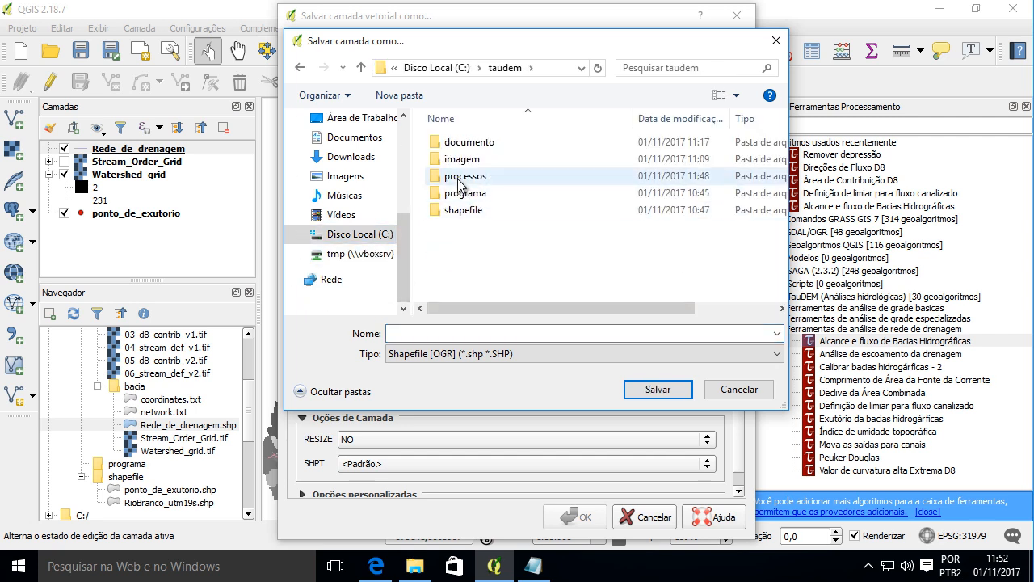
{"action": "double_click", "coordinate": [459, 179]}
{"action": "left_click", "coordinate": [465, 142]}
{"action": "double_click", "coordinate": [465, 142]}
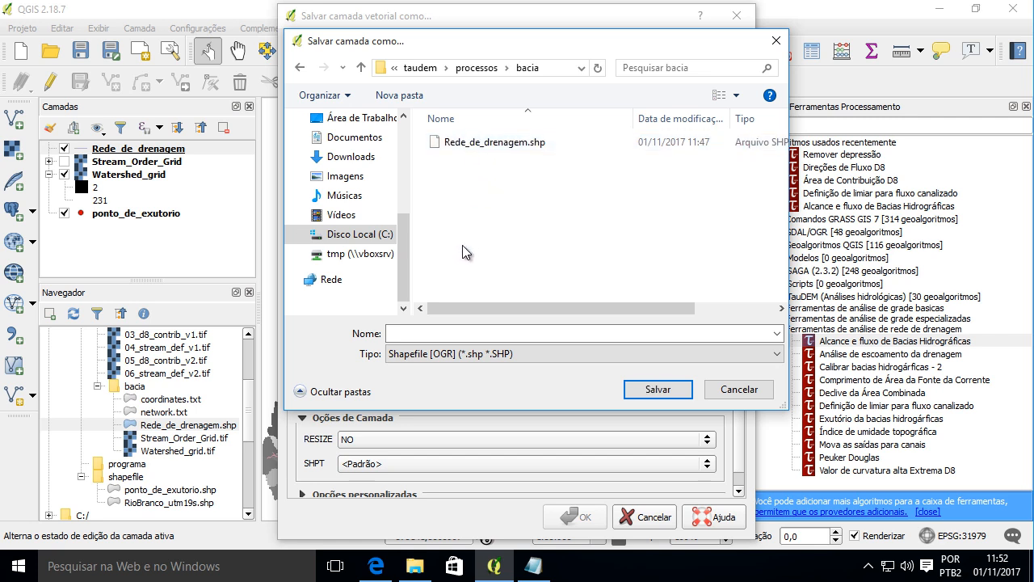
Name the exported shapefile Rede_de_drenagem_final.shp and save it in EPSG:31979, adding the saved file to the map.
{"action": "left_click", "coordinate": [483, 144]}
{"action": "left_click", "coordinate": [473, 333]}
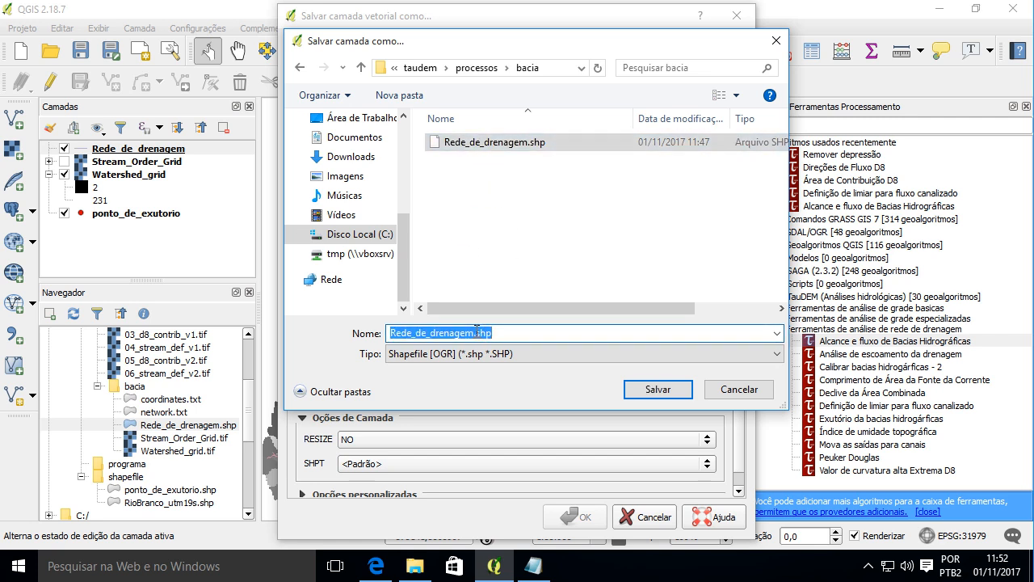
{"action": "left_click", "coordinate": [474, 333]}
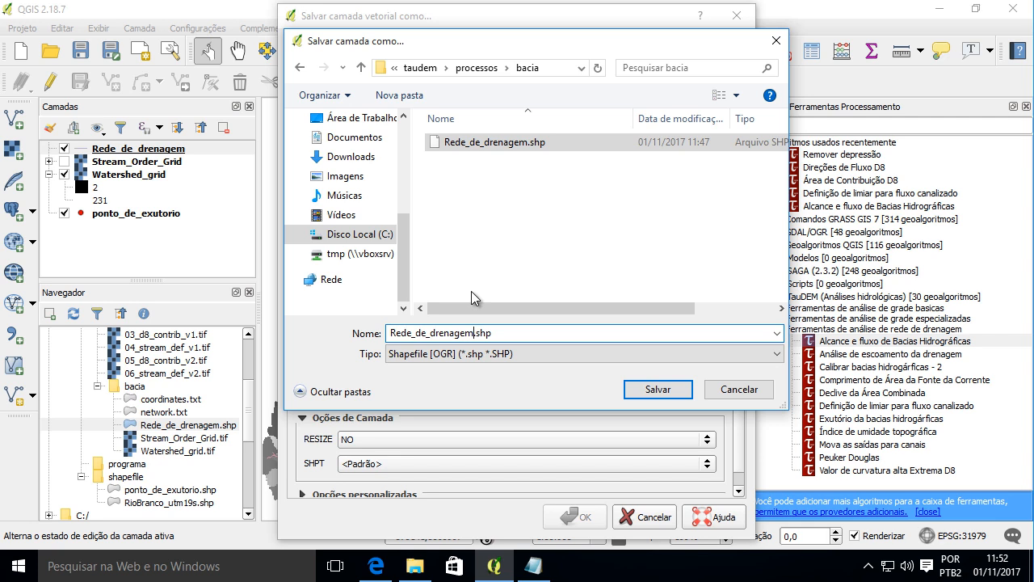
{"action": "type", "text": "_final"}
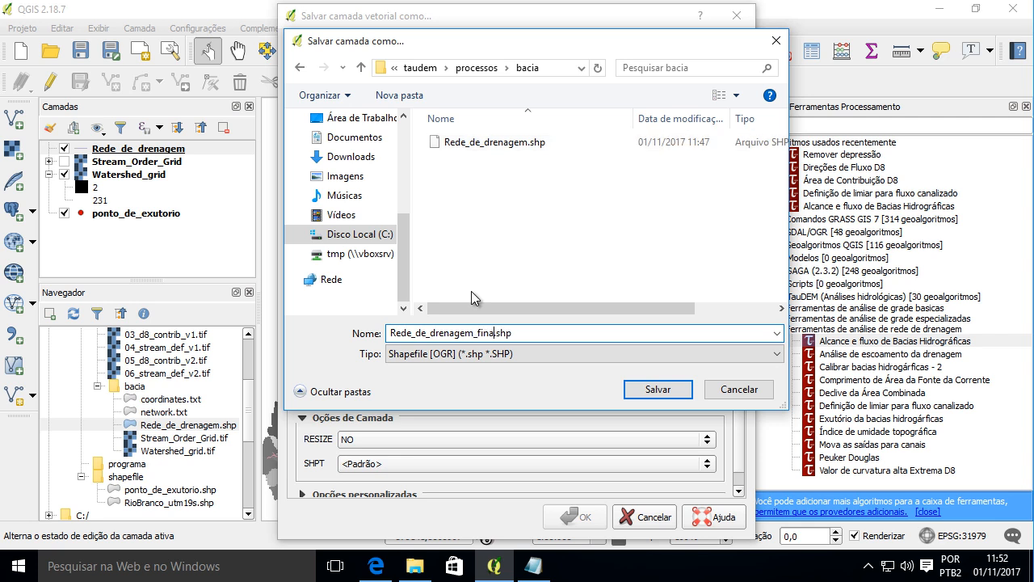
{"action": "left_click", "coordinate": [646, 389]}
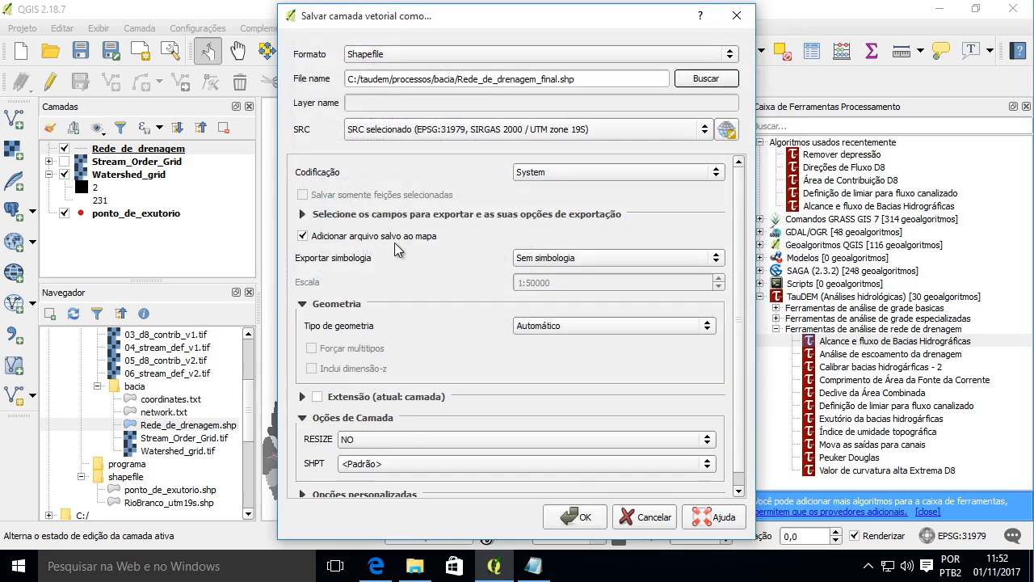
{"action": "left_click", "coordinate": [575, 517]}
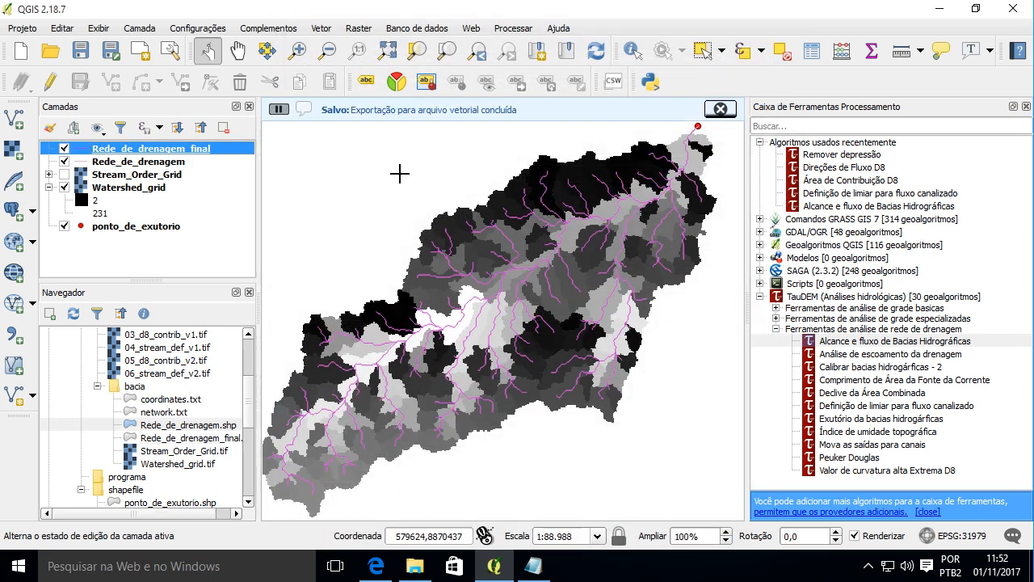
Remove the original Rede_de_drenagem layer from the project and select Rede_de_drenagem_final.
{"action": "right_click", "coordinate": [111, 162]}
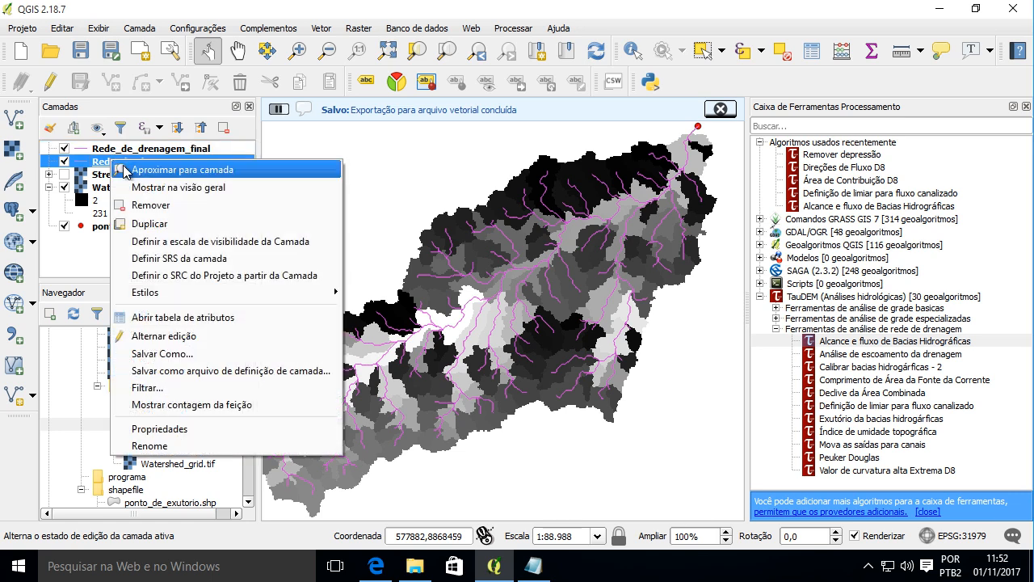
{"action": "left_click", "coordinate": [201, 205]}
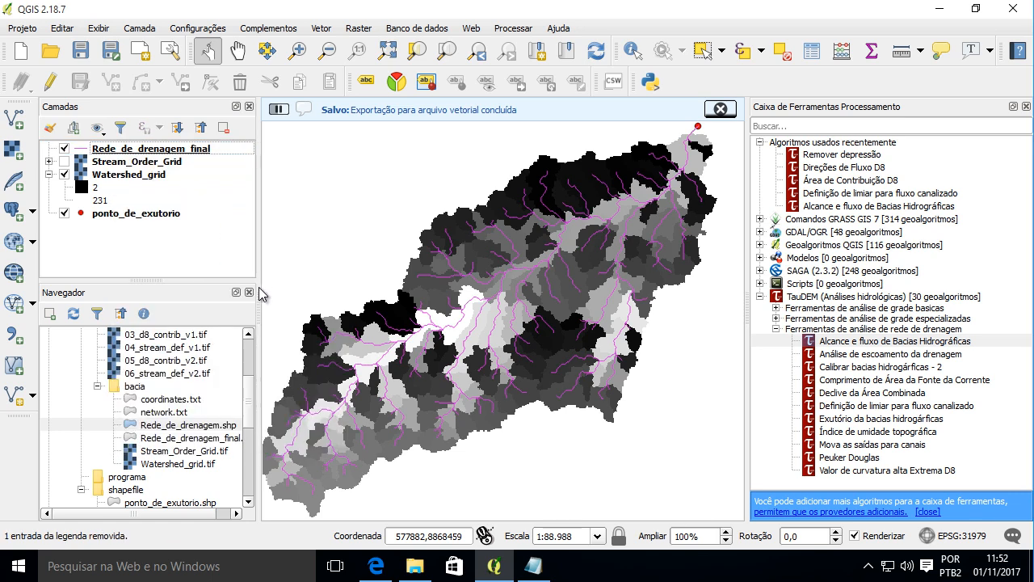
{"action": "left_click", "coordinate": [139, 150]}
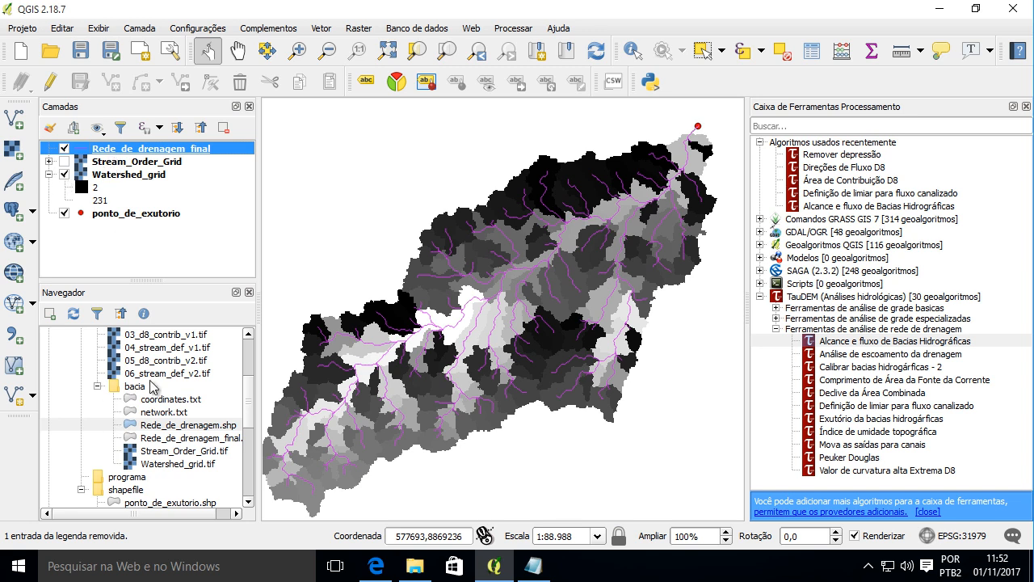
Load Mapeamento_Sub_bacia.tif from the imagem folder to examine its sub-basins and stream widths up close, and remove it again.
{"action": "left_click_drag", "start_coordinate": [249, 385], "coordinate": [248, 343]}
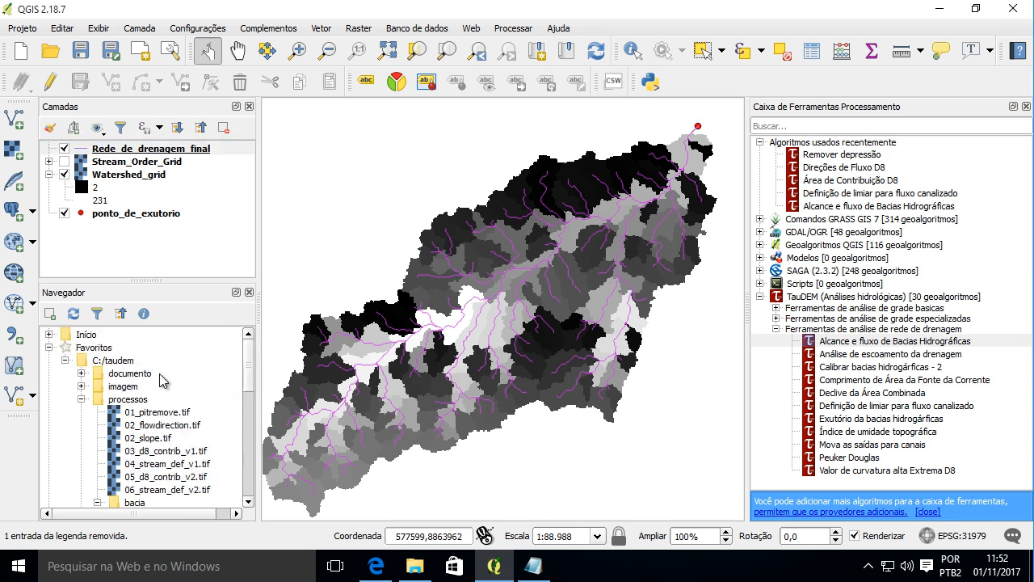
{"action": "left_click", "coordinate": [81, 386]}
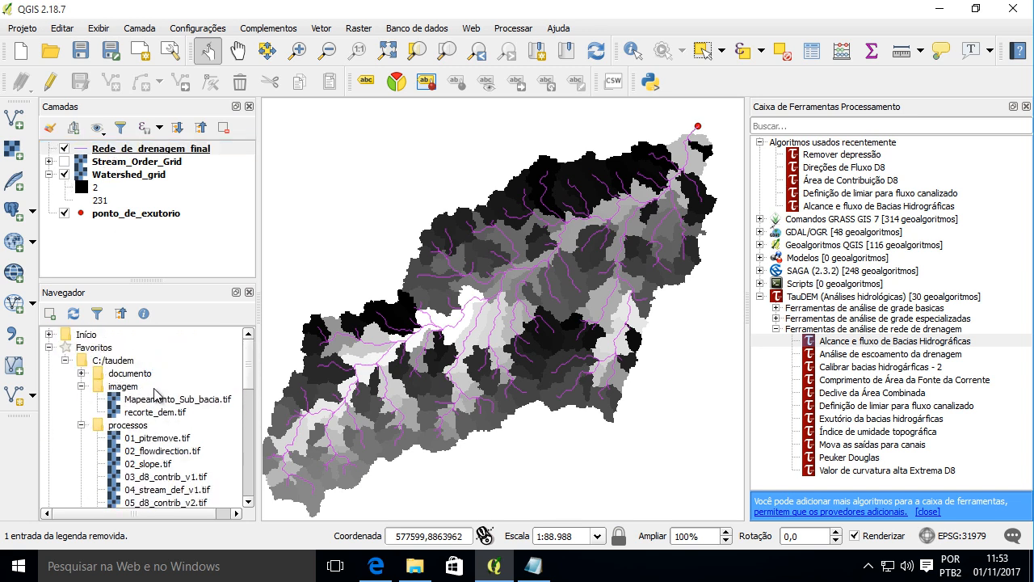
{"action": "left_click", "coordinate": [172, 399]}
{"action": "scroll", "coordinate": [506, 292], "scroll_direction": "up", "scroll_amount": 2}
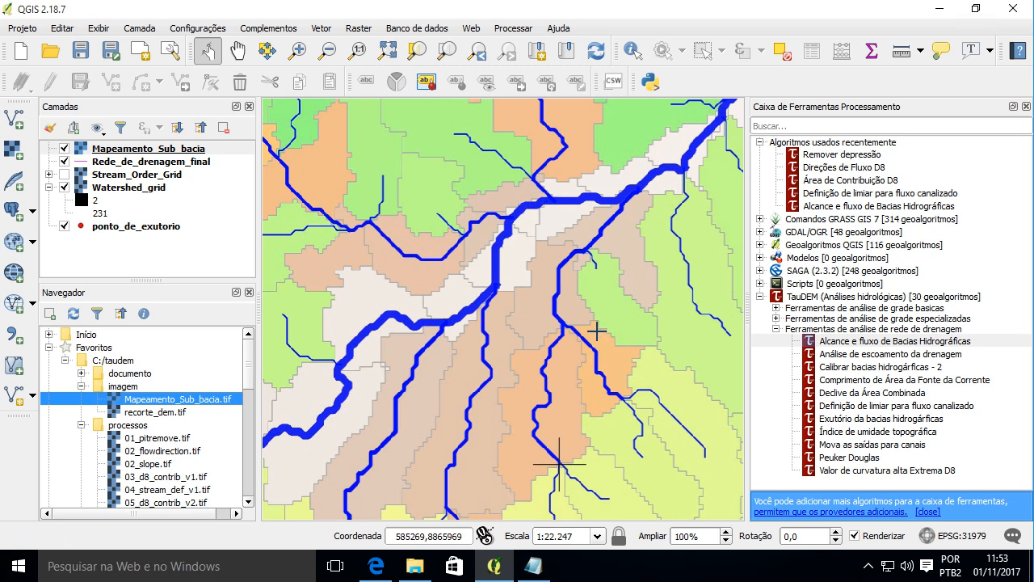
{"action": "scroll", "coordinate": [594, 327], "scroll_direction": "down", "scroll_amount": 2}
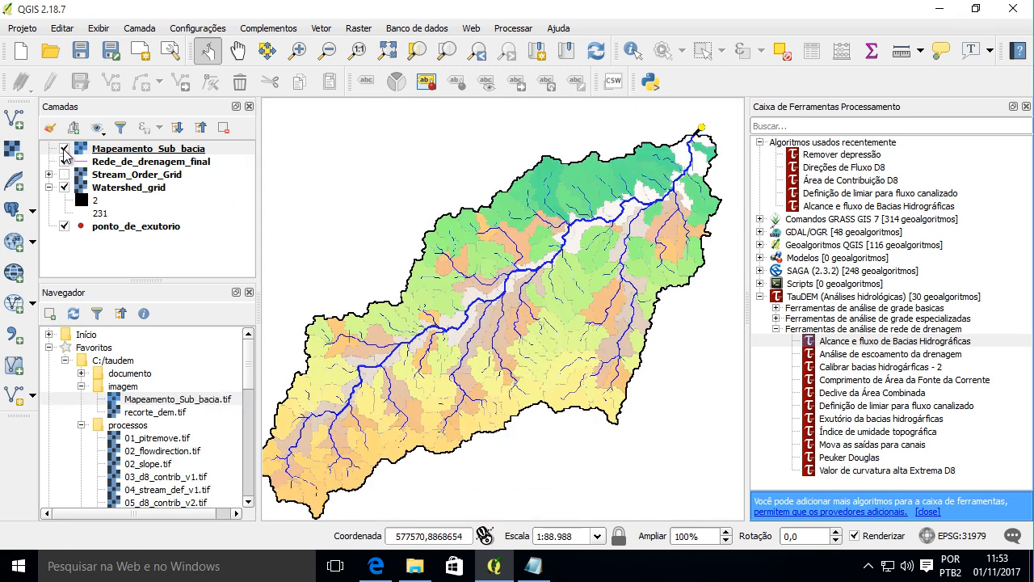
{"action": "left_click", "coordinate": [95, 149]}
{"action": "left_click", "coordinate": [222, 128]}
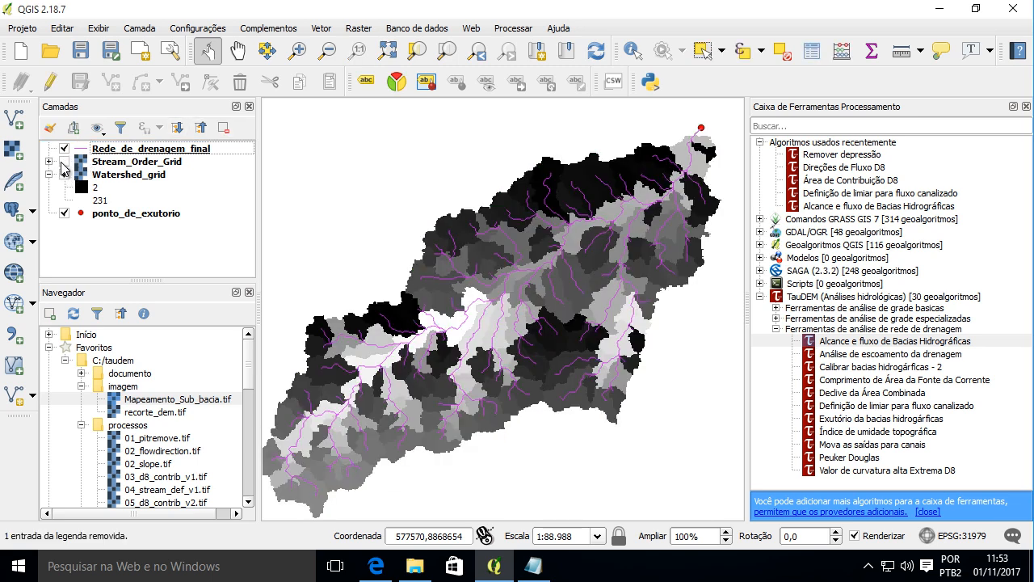
Show the Stream_Order_Grid layer to compare its stream orders with the vector drainage lines, and hide it again.
{"action": "left_click", "coordinate": [64, 162]}
{"action": "scroll", "coordinate": [517, 303], "scroll_direction": "up", "scroll_amount": 2}
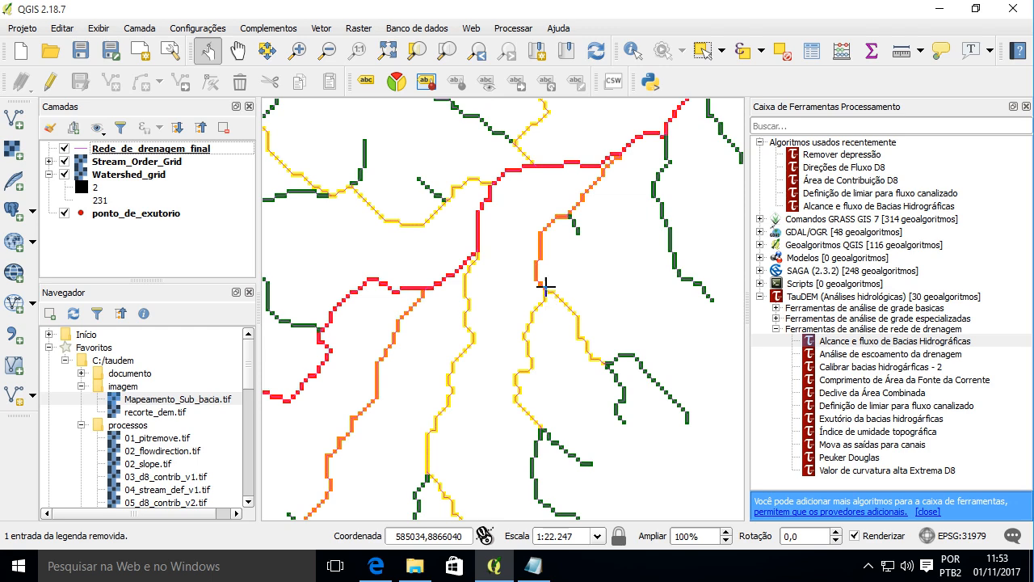
{"action": "scroll", "coordinate": [545, 287], "scroll_direction": "down", "scroll_amount": 2}
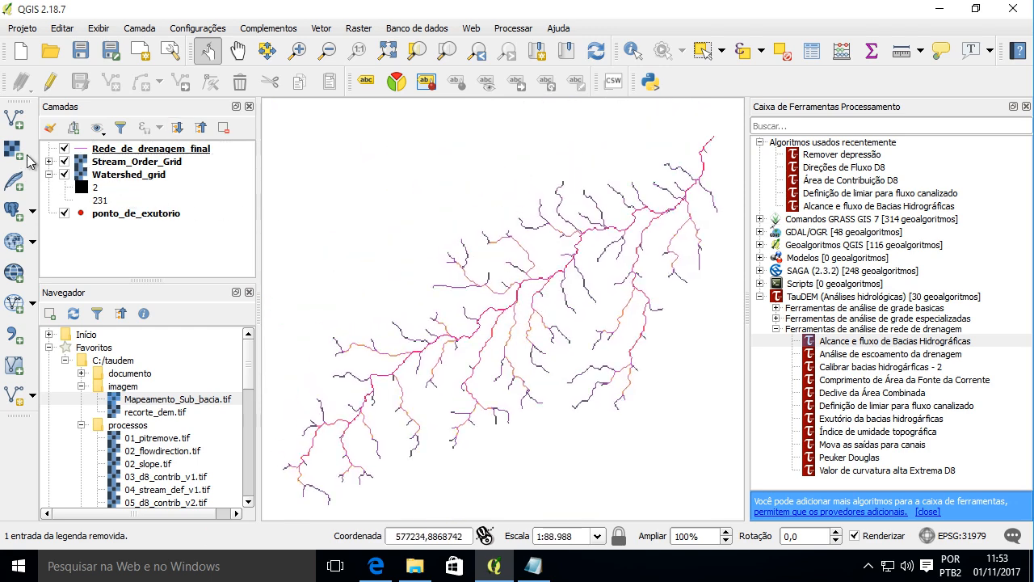
{"action": "left_click", "coordinate": [64, 161]}
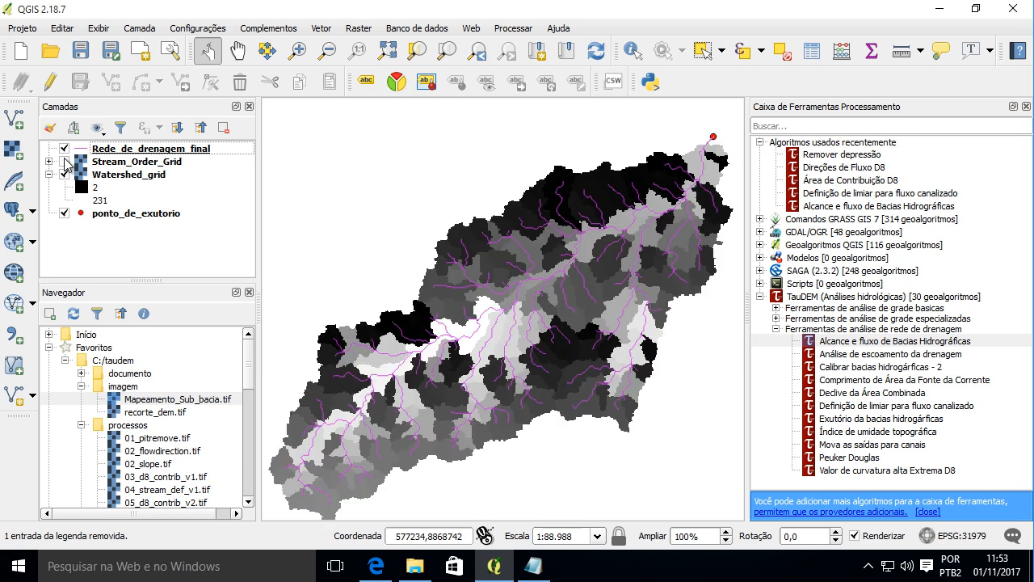
{"action": "left_click", "coordinate": [125, 151]}
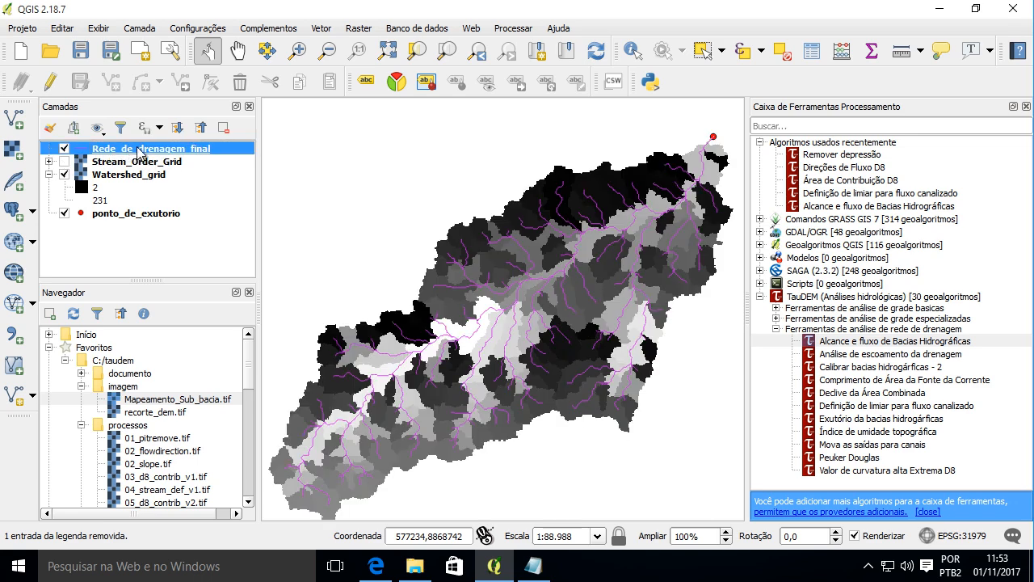
Examine the attribute table of Rede_de_drenagem_final, looking over the stream Order values across its records.
{"action": "double_click", "coordinate": [129, 152]}
{"action": "left_click", "coordinate": [862, 33]}
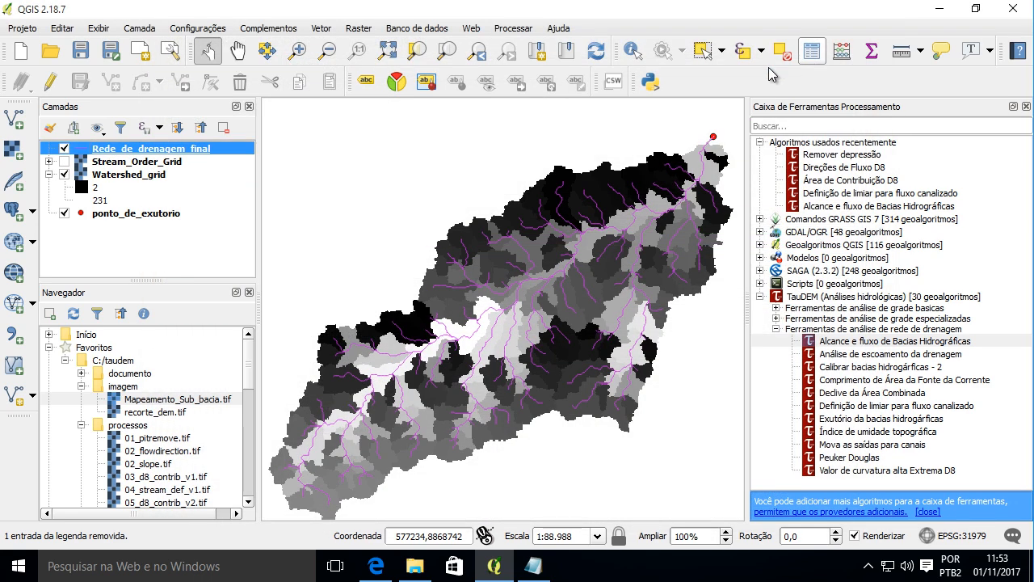
{"action": "left_click", "coordinate": [812, 51]}
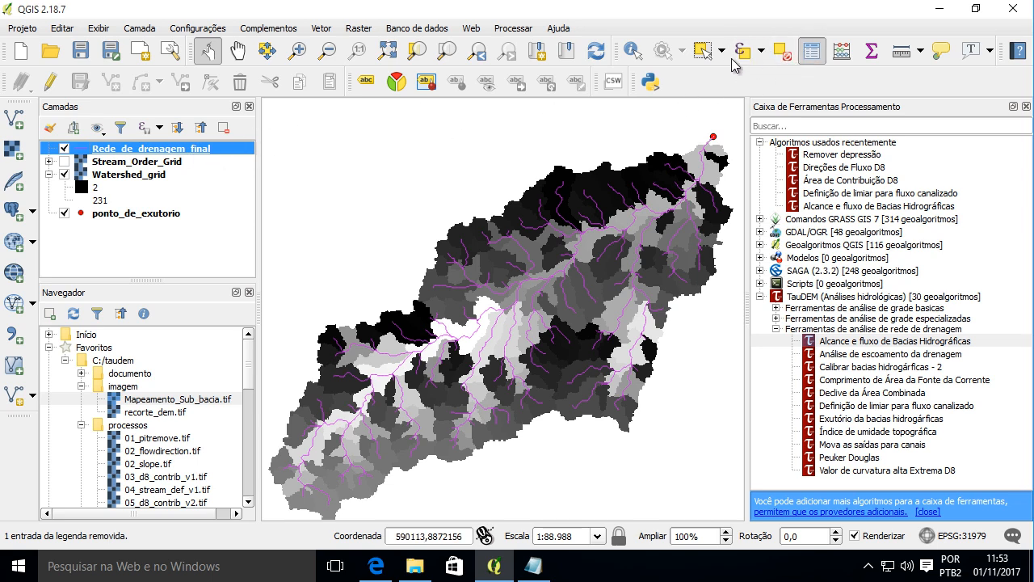
{"action": "left_click_drag", "start_coordinate": [426, 346], "coordinate": [525, 235]}
{"action": "left_click_drag", "start_coordinate": [438, 383], "coordinate": [543, 382]}
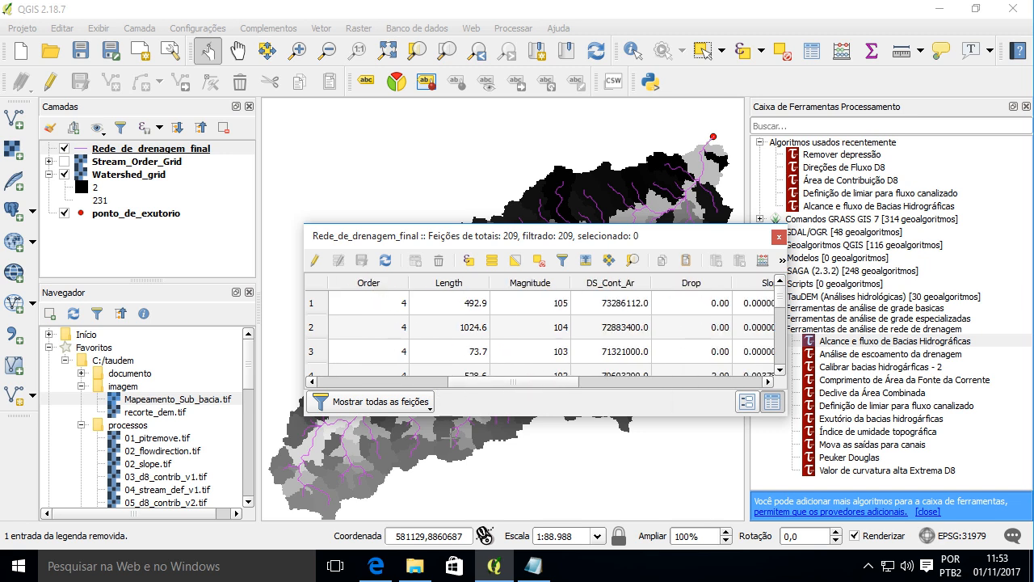
{"action": "left_click_drag", "start_coordinate": [449, 420], "coordinate": [448, 517]}
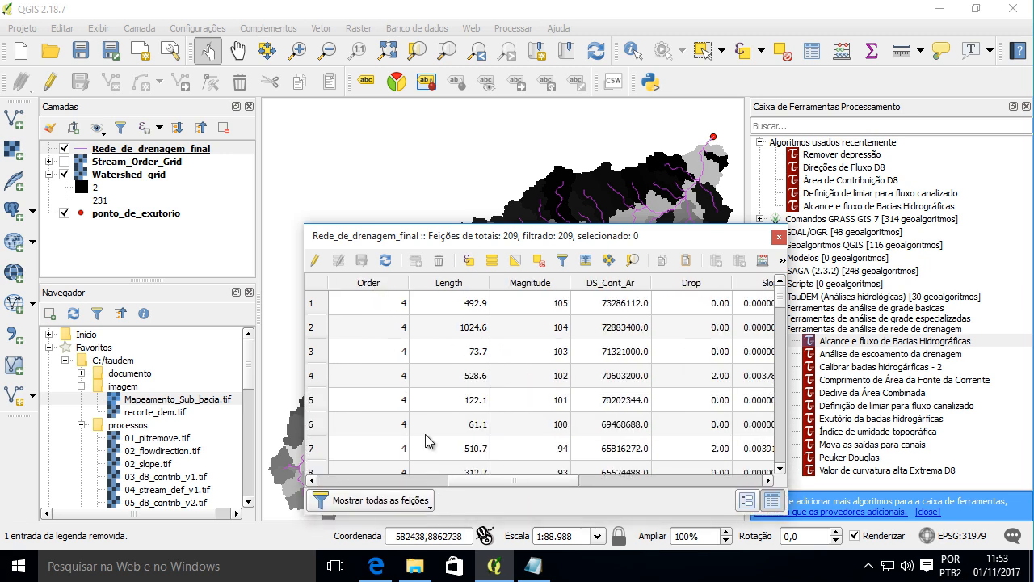
{"action": "scroll", "coordinate": [412, 339], "scroll_direction": "down", "scroll_amount": 5}
{"action": "scroll", "coordinate": [415, 346], "scroll_direction": "down", "scroll_amount": 17}
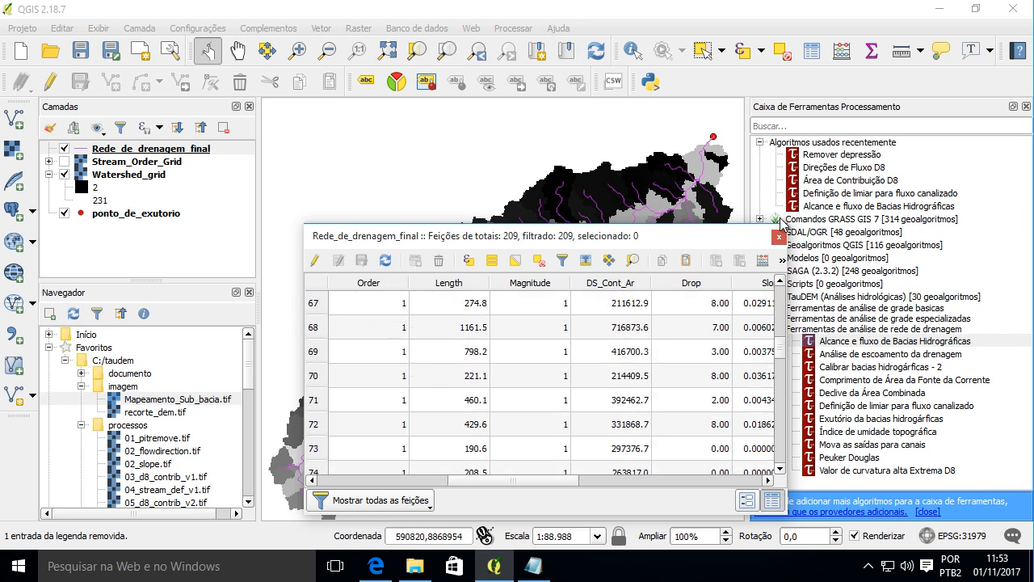
{"action": "left_click", "coordinate": [779, 236]}
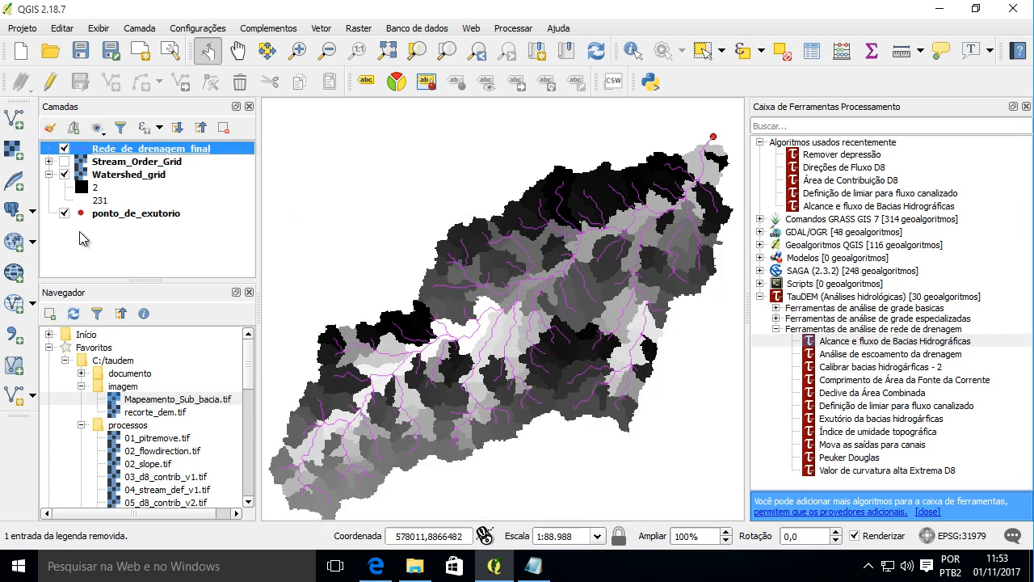
Switch the Rede_de_drenagem_final layer style to Categorizado, using the Order column.
{"action": "right_click", "coordinate": [151, 145]}
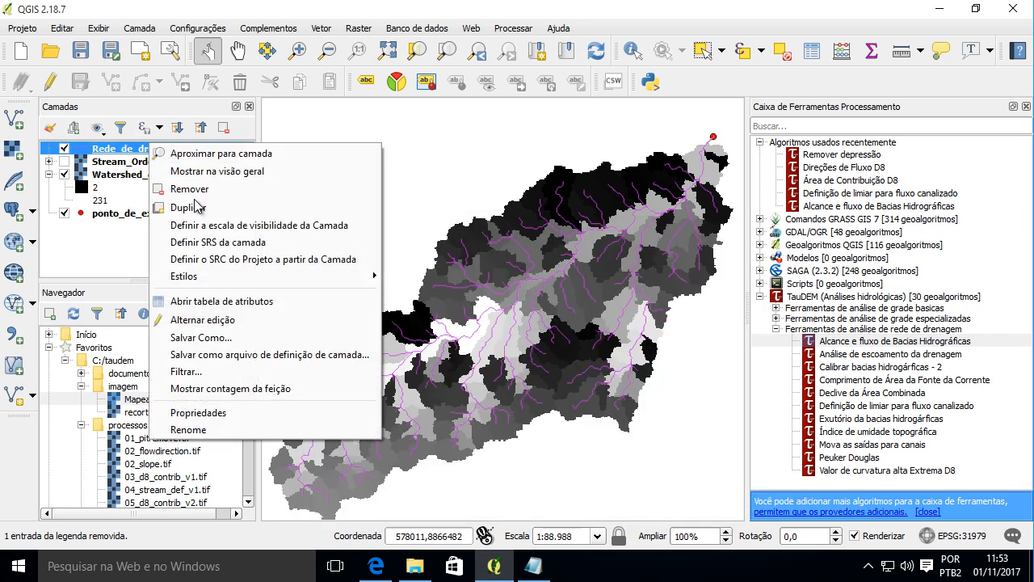
{"action": "left_click", "coordinate": [276, 411]}
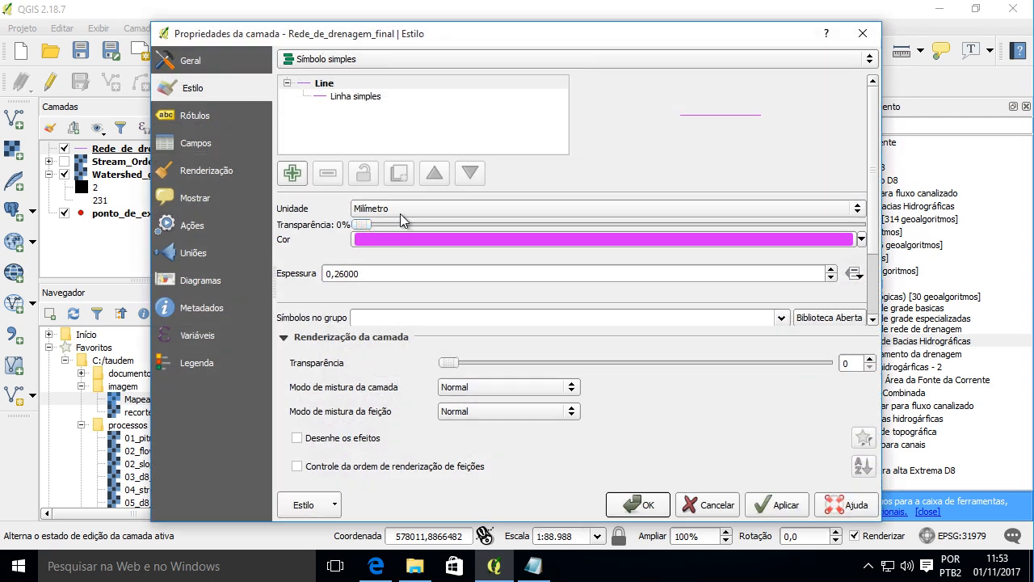
{"action": "left_click", "coordinate": [331, 61]}
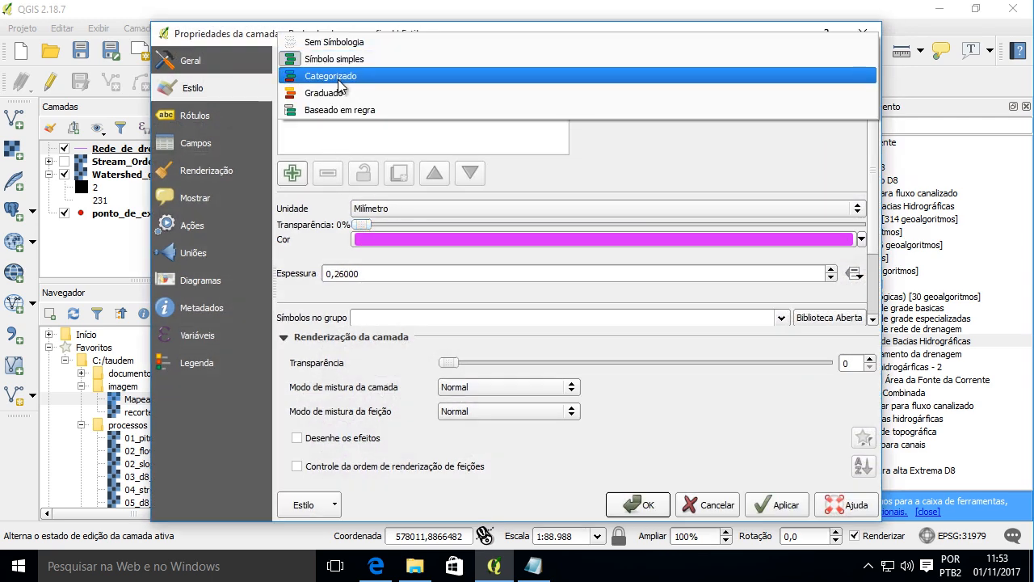
{"action": "left_click", "coordinate": [339, 82]}
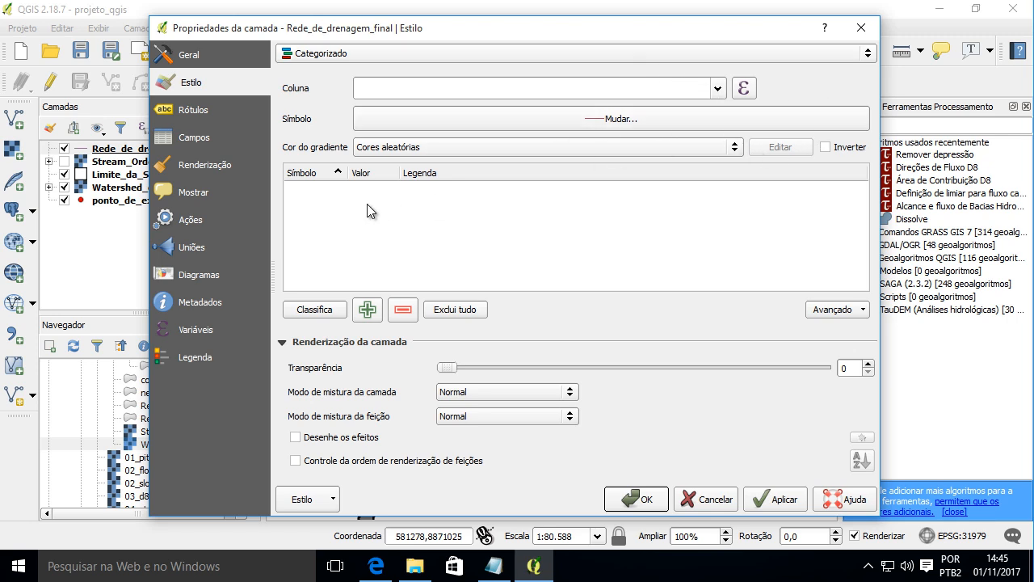
{"action": "left_click", "coordinate": [718, 89]}
{"action": "left_click_drag", "start_coordinate": [718, 143], "coordinate": [729, 201]}
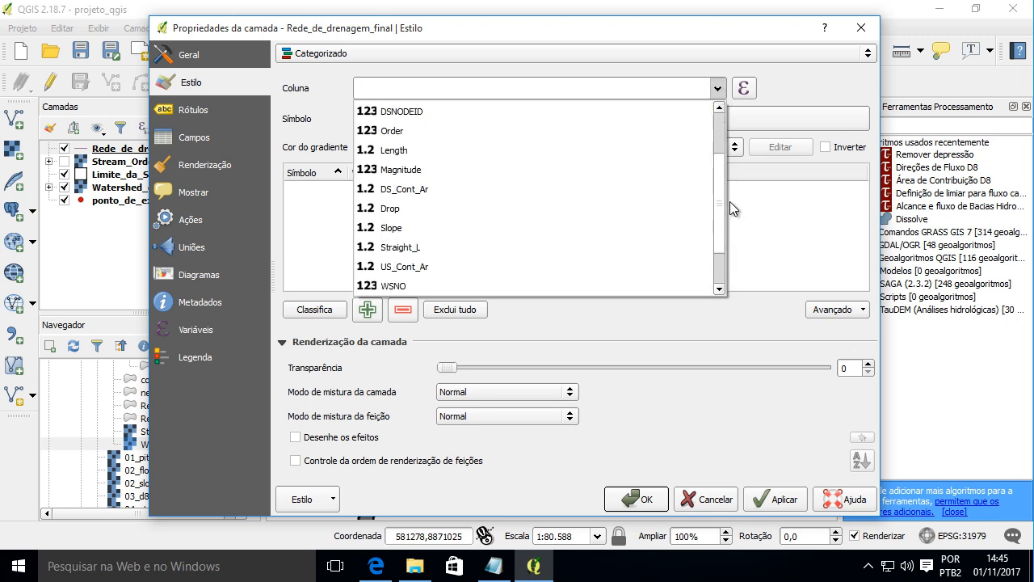
{"action": "scroll", "coordinate": [682, 206], "scroll_direction": "down", "scroll_amount": 1}
{"action": "scroll", "coordinate": [604, 180], "scroll_direction": "up", "scroll_amount": 2}
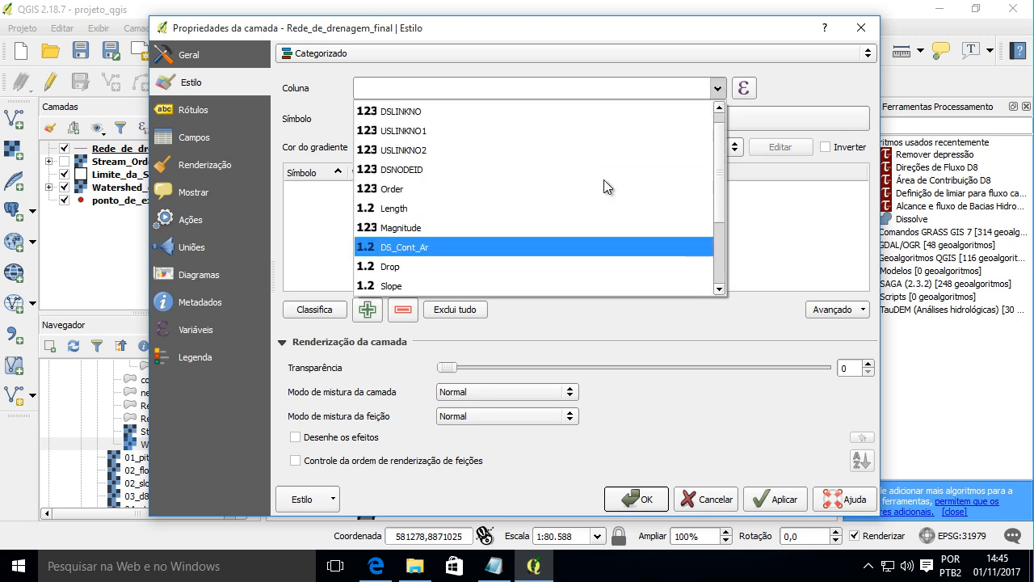
{"action": "left_click", "coordinate": [421, 192]}
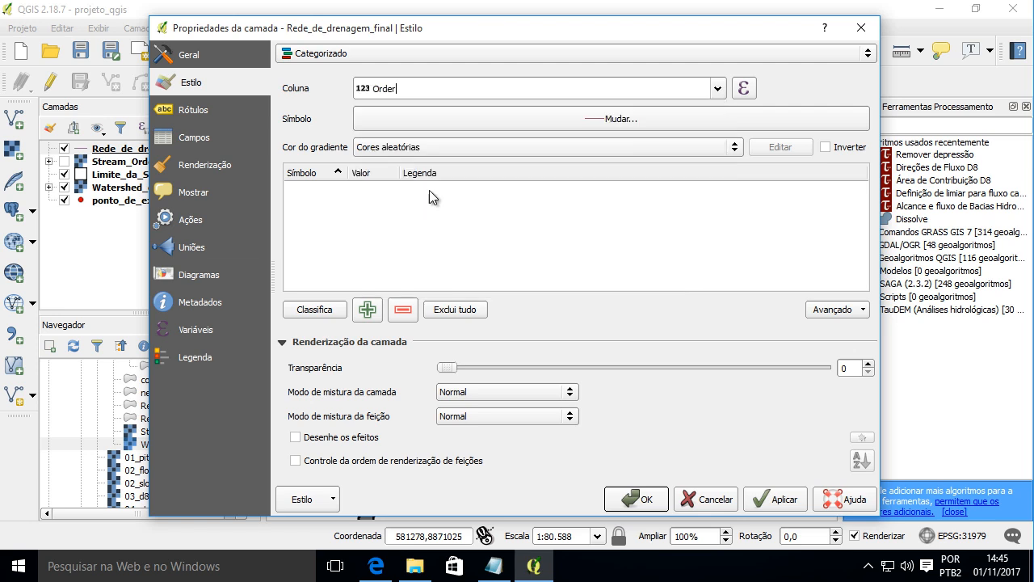
Classify the drainage lines by order, delete the empty class, and apply the style to the layer.
{"action": "left_click", "coordinate": [315, 308]}
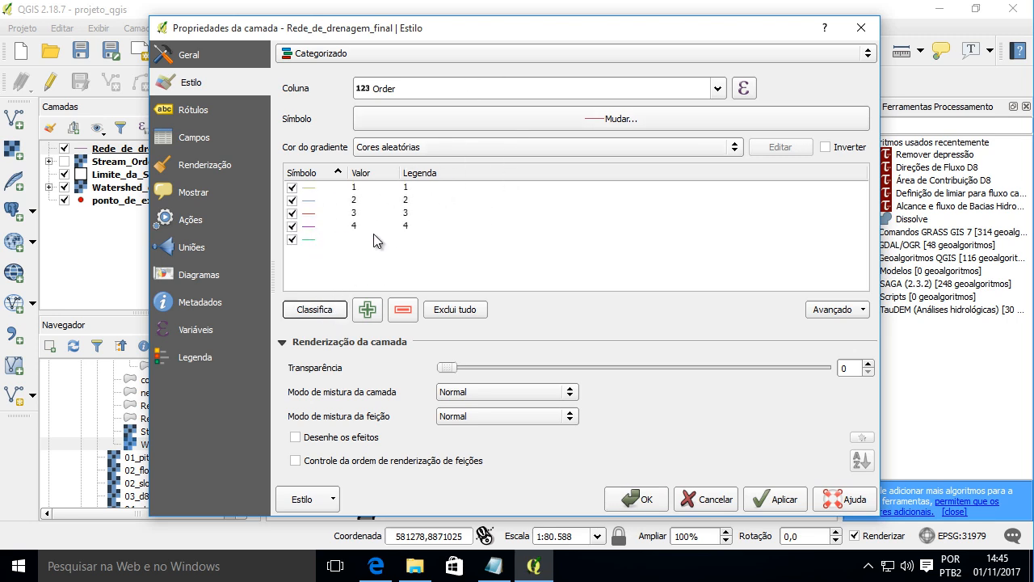
{"action": "left_click", "coordinate": [309, 241]}
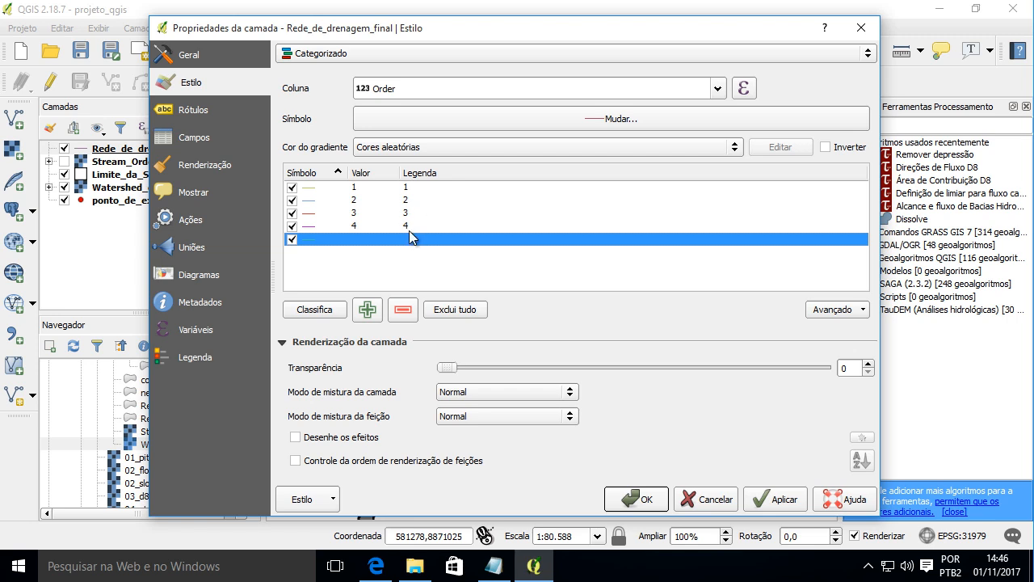
{"action": "left_click", "coordinate": [404, 311]}
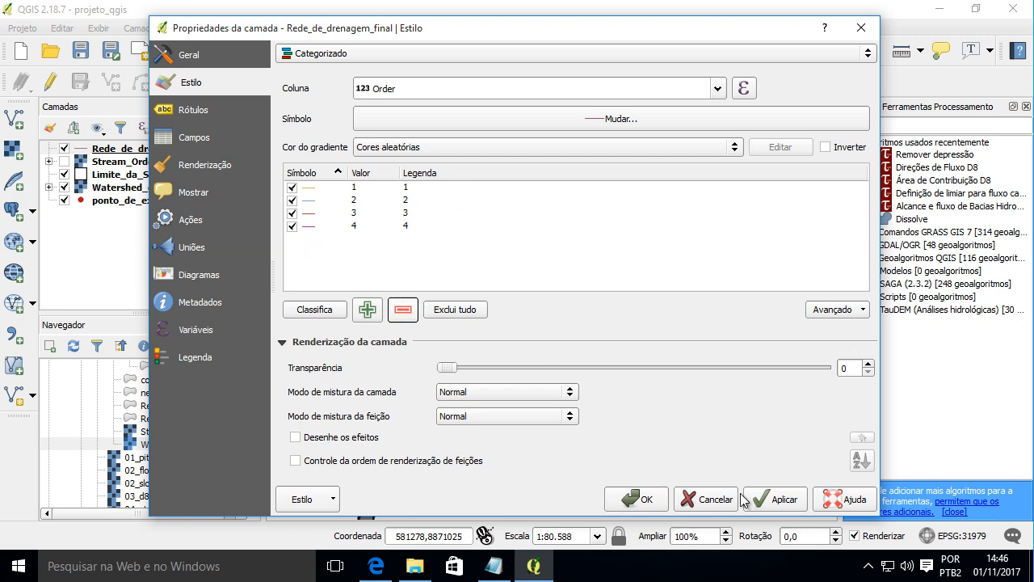
{"action": "left_click", "coordinate": [778, 498]}
{"action": "left_click", "coordinate": [630, 498]}
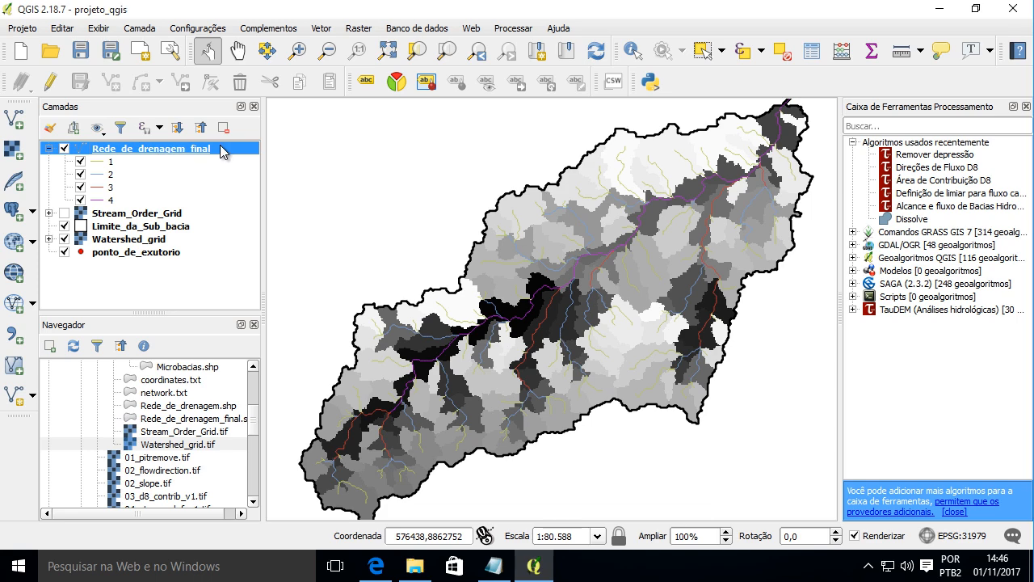
Change the legend label of the drainage class with value 4 to "Rios de 4ª Ordem" and copy that text.
{"action": "double_click", "coordinate": [214, 148]}
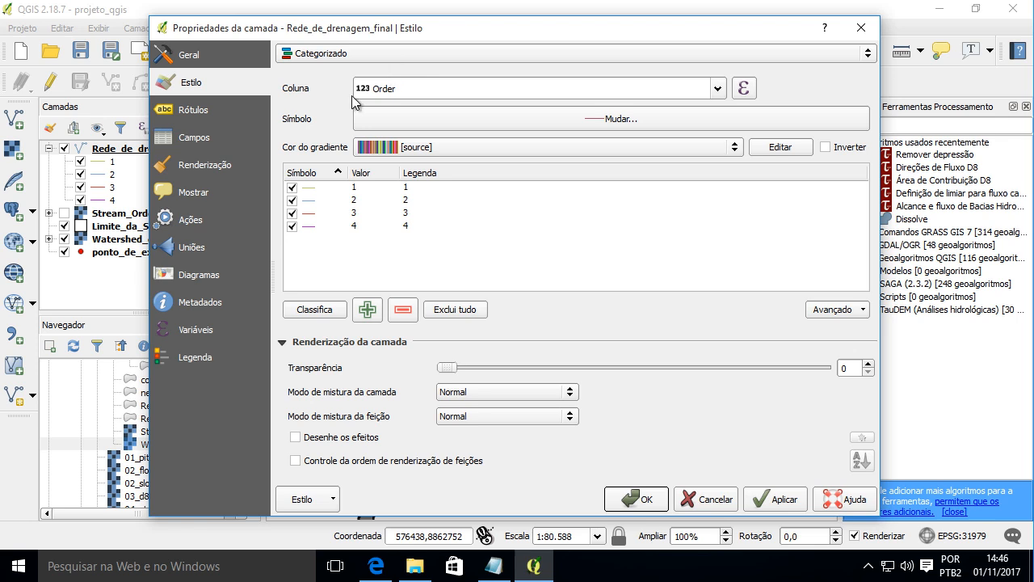
{"action": "left_click", "coordinate": [412, 228]}
{"action": "left_click", "coordinate": [415, 225]}
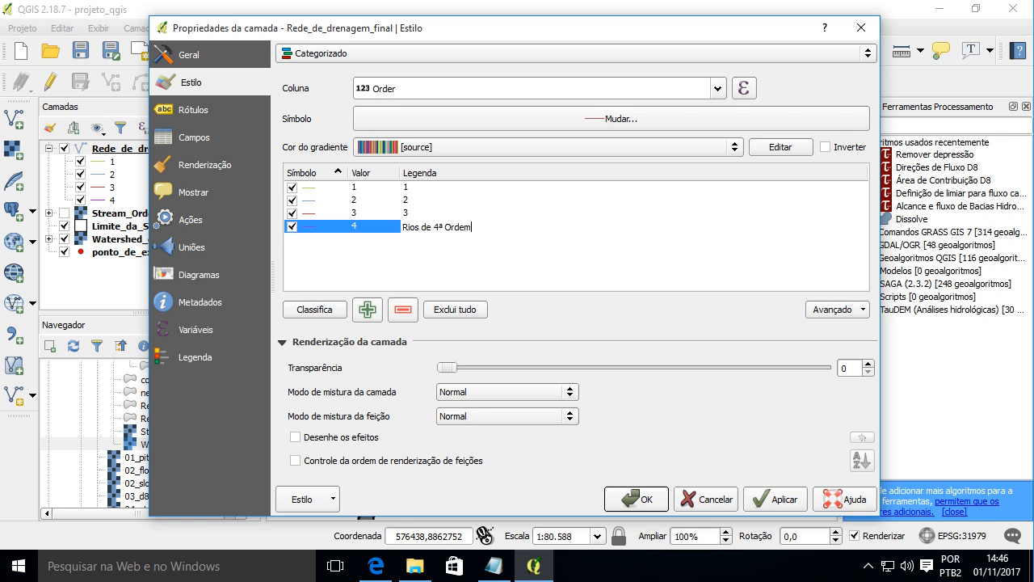
{"action": "key", "text": "shift+Home"}
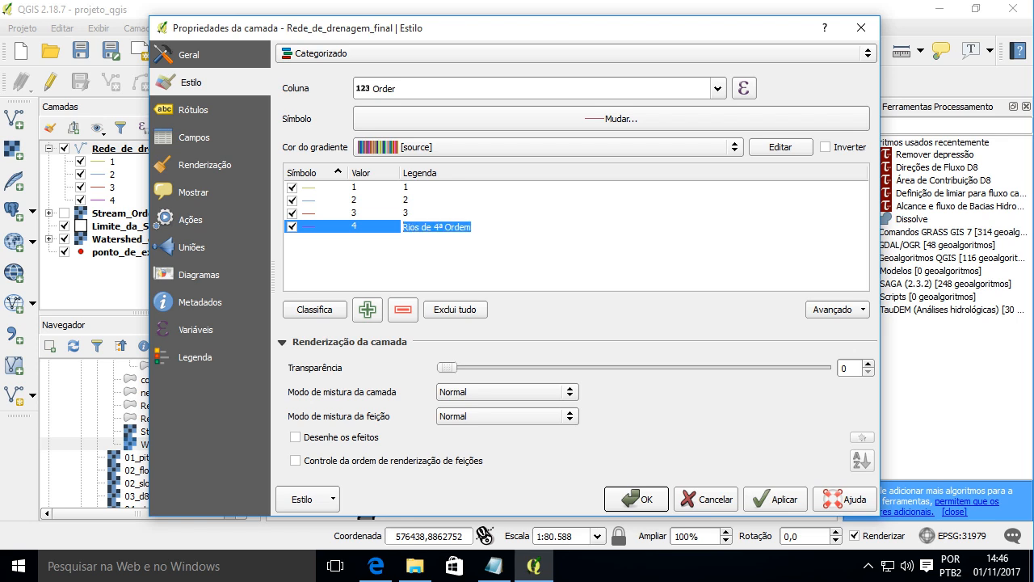
{"action": "right_click", "coordinate": [450, 233]}
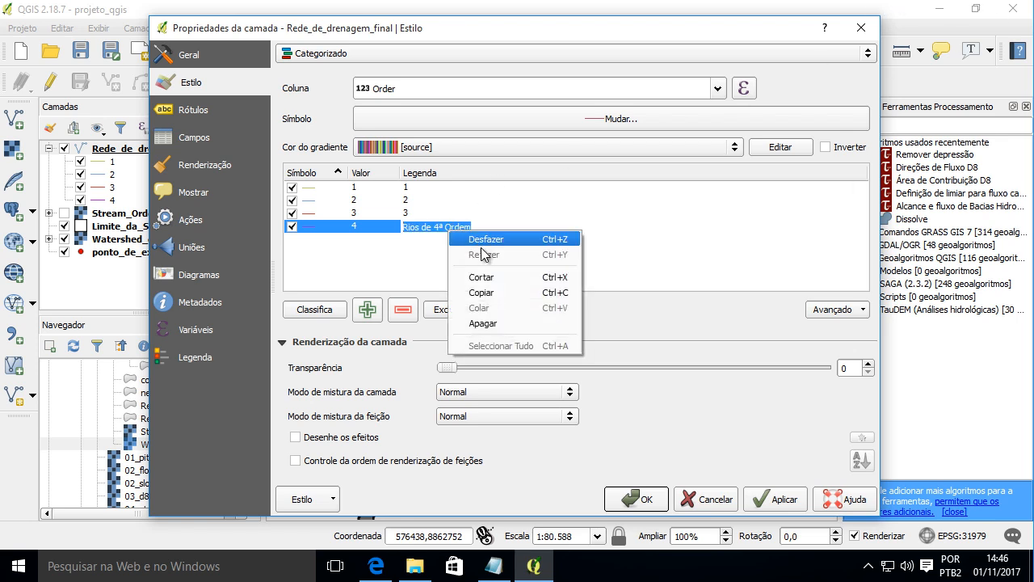
{"action": "left_click", "coordinate": [517, 291]}
Reuse the copied label for classes 3 and 2, changing them to "Rios de 3ª Ordem" and "Rios de 2ª Ordem".
{"action": "double_click", "coordinate": [412, 211]}
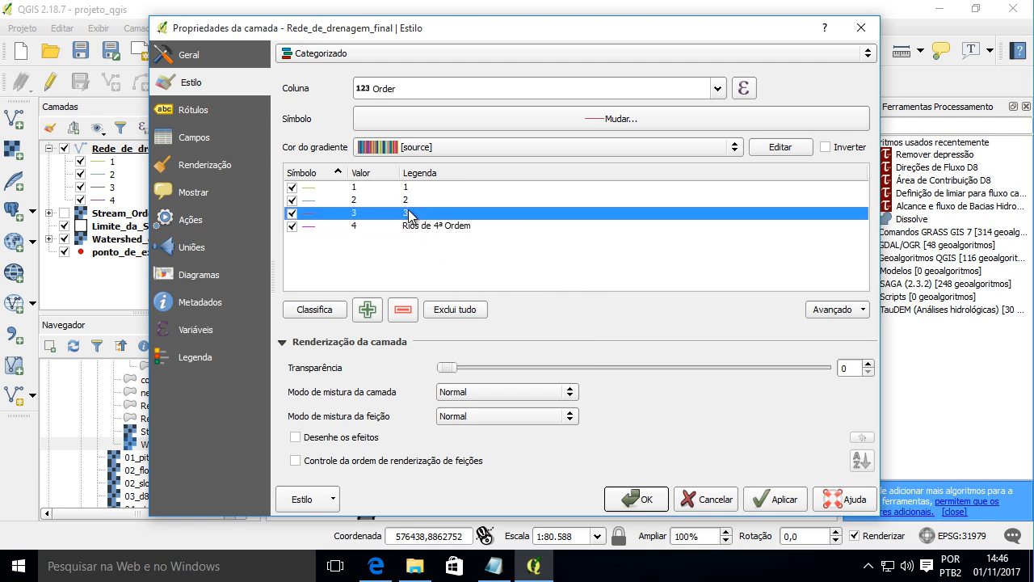
{"action": "key", "text": "ctrl+v"}
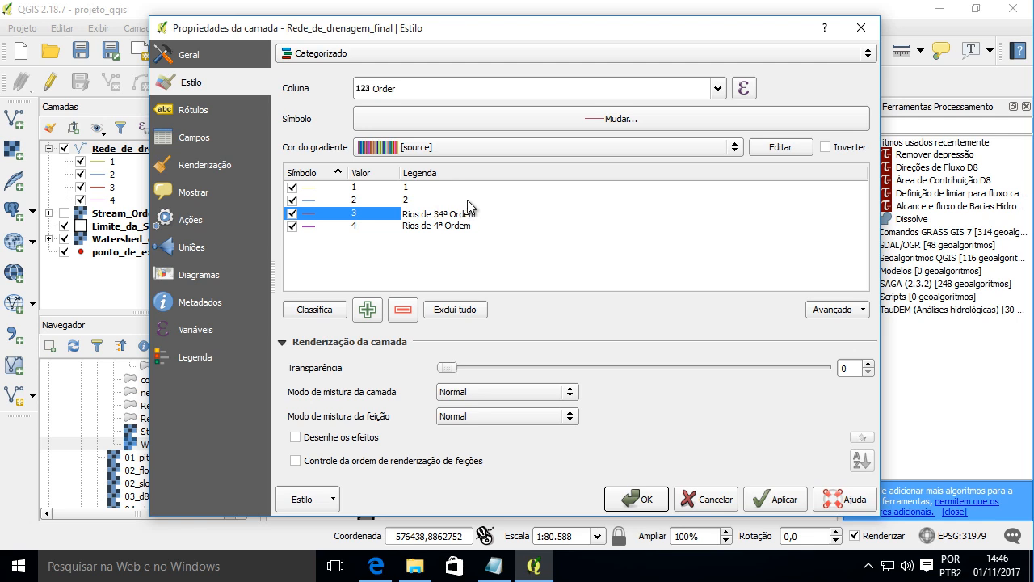
{"action": "type", "text": "3"}
{"action": "key", "text": "Delete"}
{"action": "double_click", "coordinate": [432, 201]}
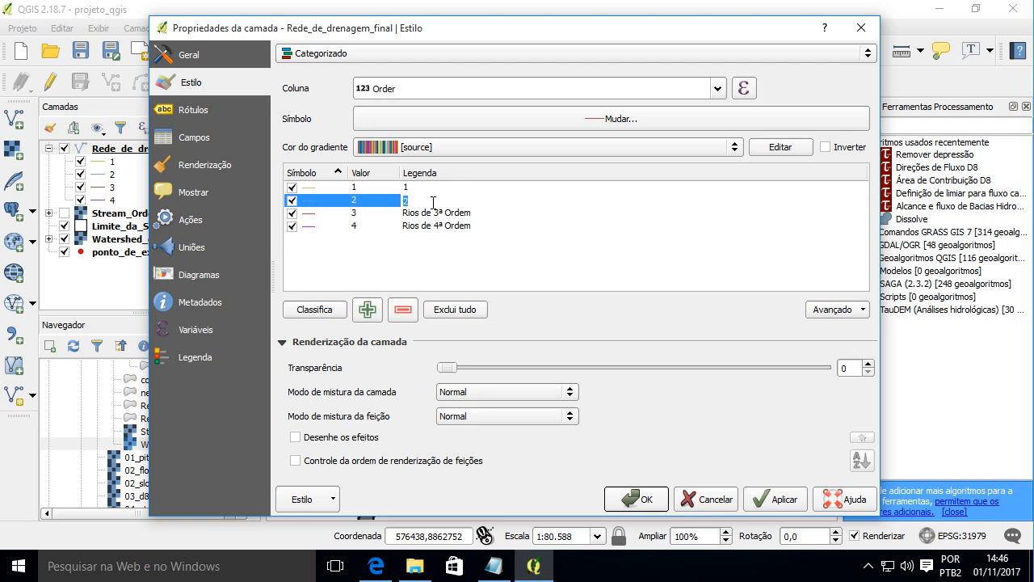
{"action": "key", "text": "ctrl+v"}
{"action": "type", "text": "2"}
Label class 1 "Rios de 1ª Ordem" from the copied text and apply the legend changes.
{"action": "key", "text": "Up"}
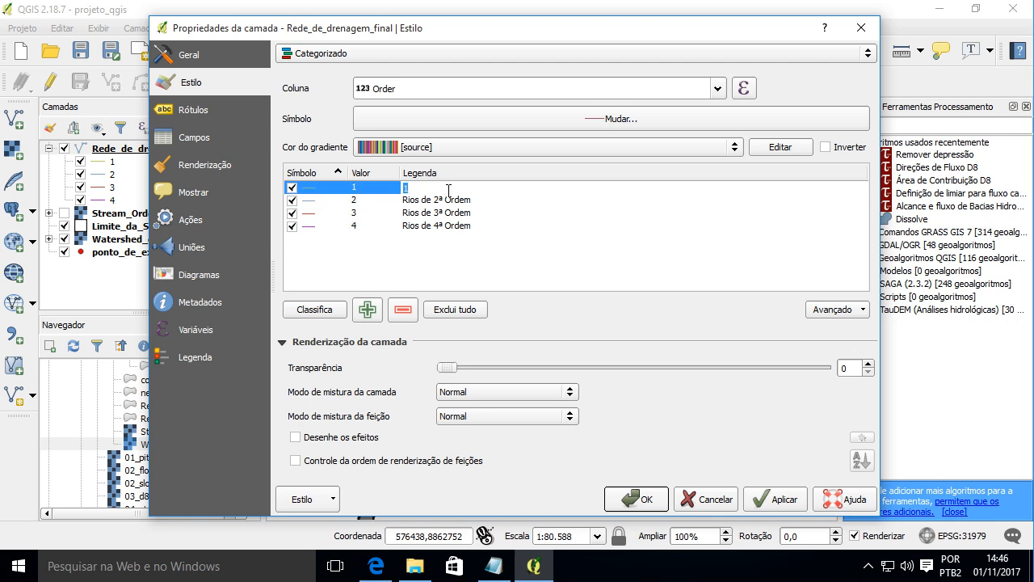
{"action": "key", "text": "ctrl+v"}
{"action": "type", "text": "1"}
{"action": "key", "text": "Return"}
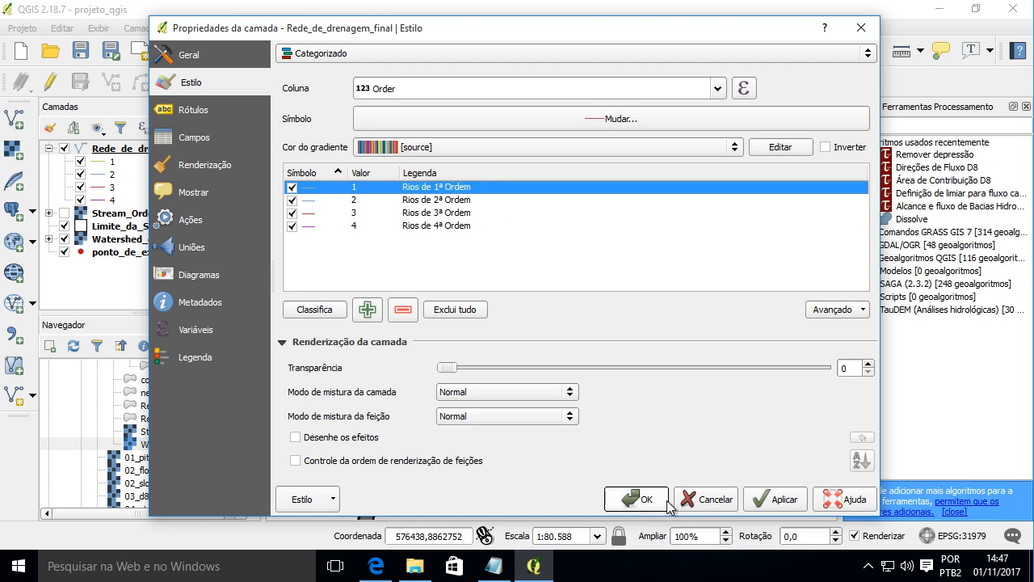
{"action": "left_click", "coordinate": [792, 502]}
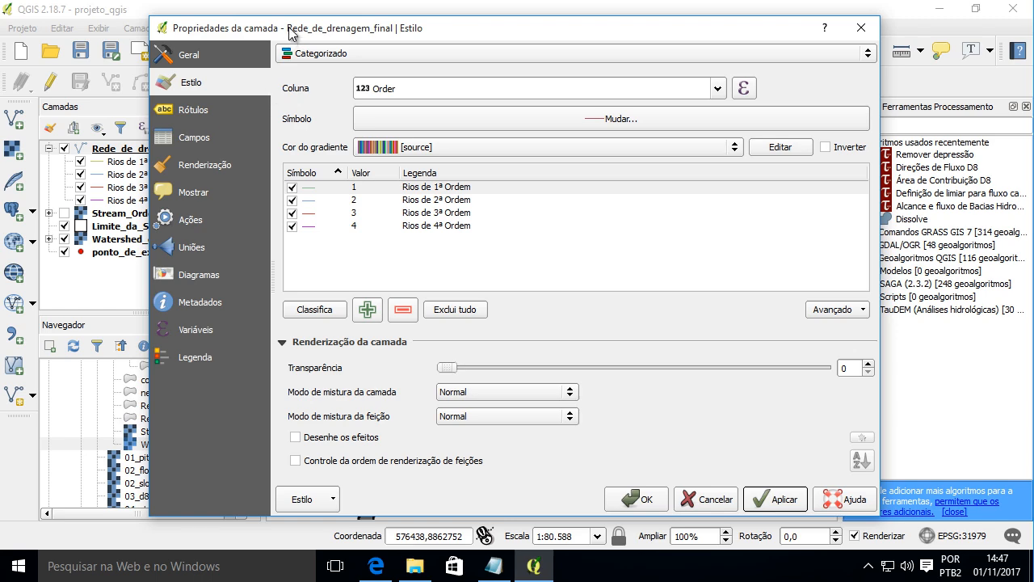
Give the Rios de 4ª Ordem line symbol a pen width of 0,86 mm and a blue colour.
{"action": "mouse_move", "coordinate": [292, 34]}
{"action": "left_mouse_down"}
{"action": "mouse_move", "coordinate": [381, 70]}
{"action": "mouse_move", "coordinate": [280, 23]}
{"action": "mouse_move", "coordinate": [293, 27]}
{"action": "left_mouse_up"}
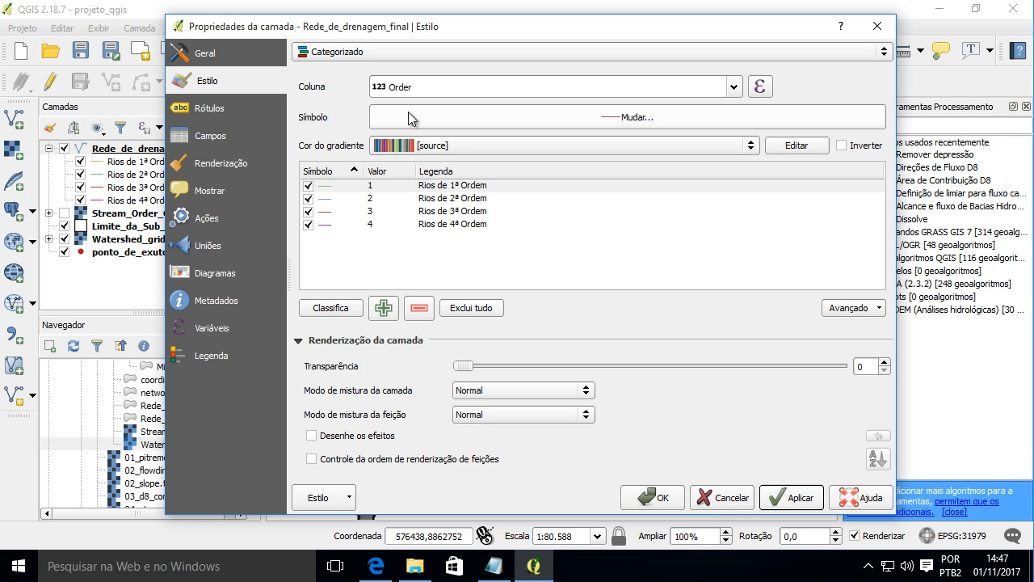
{"action": "left_click", "coordinate": [330, 225]}
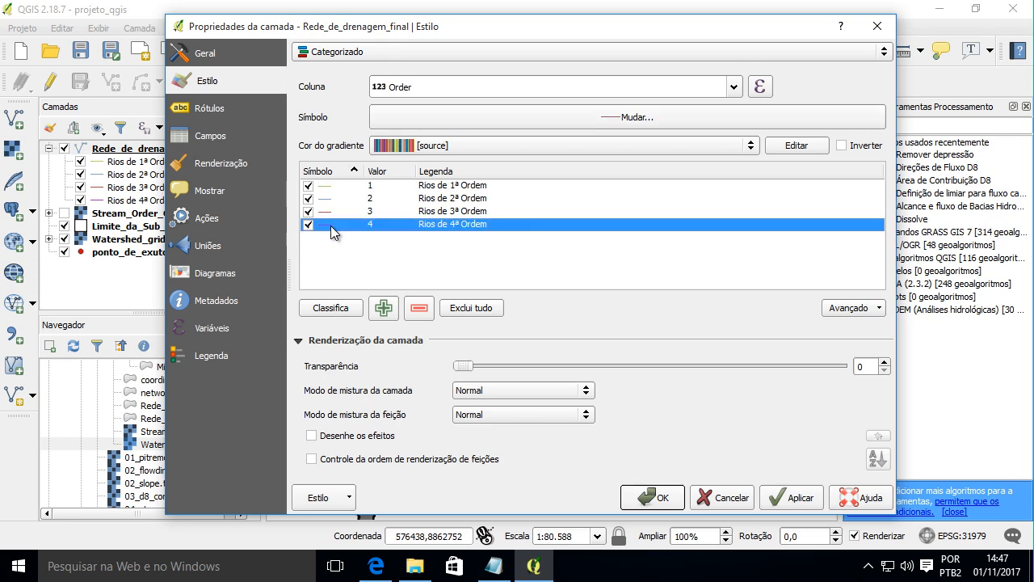
{"action": "double_click", "coordinate": [330, 227]}
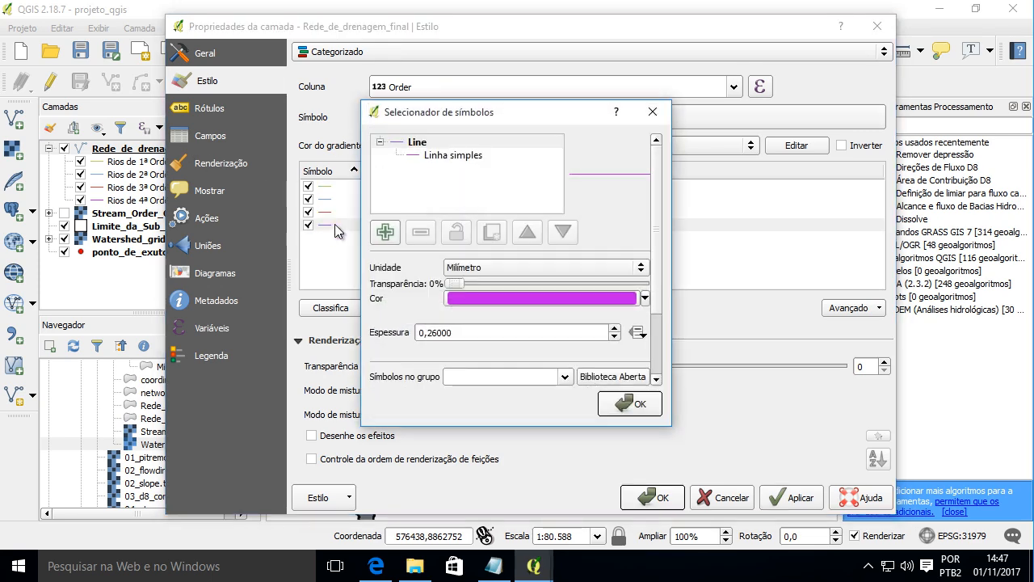
{"action": "left_click", "coordinate": [464, 157]}
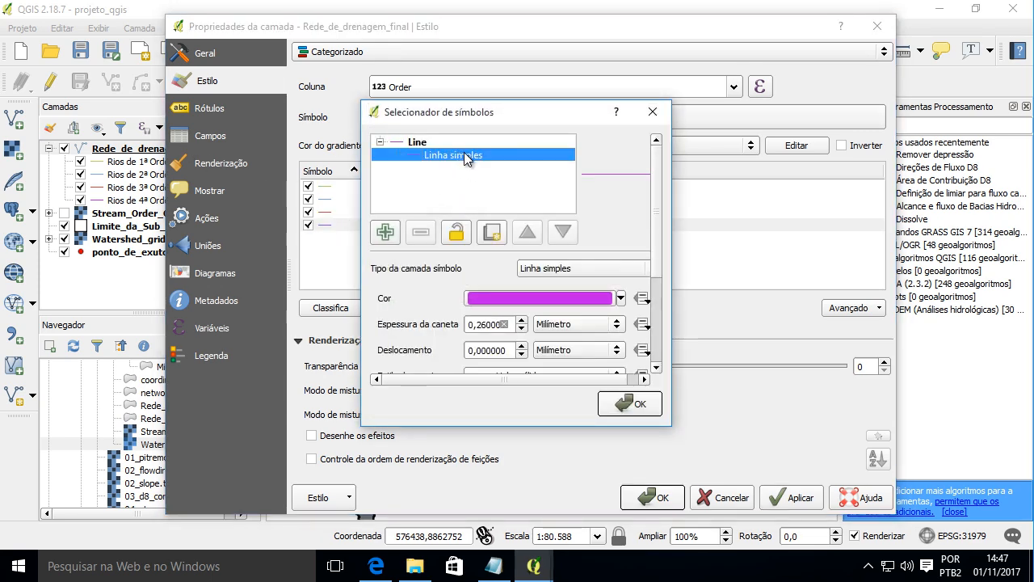
{"action": "left_click", "coordinate": [483, 325]}
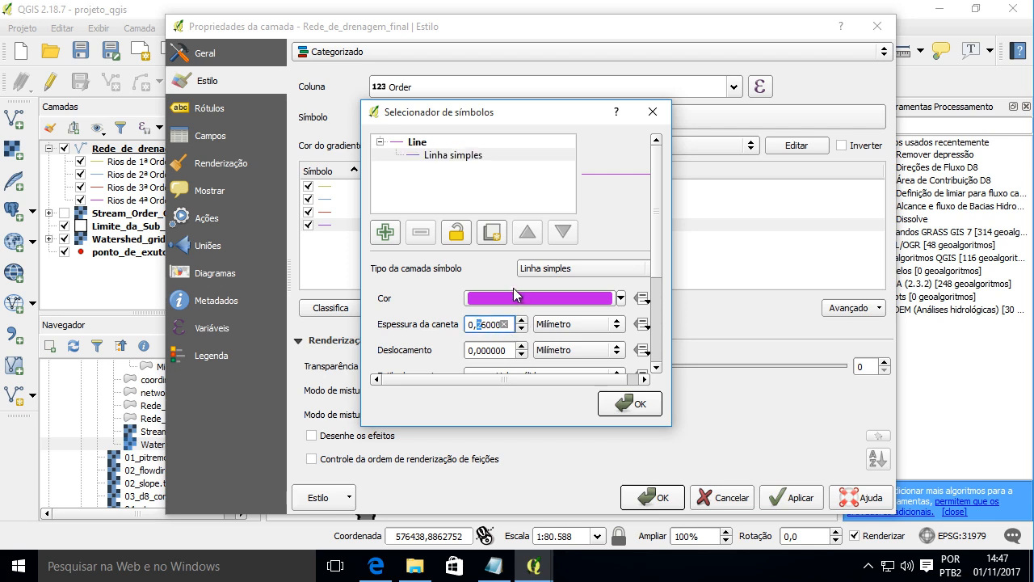
{"action": "type", "text": "8"}
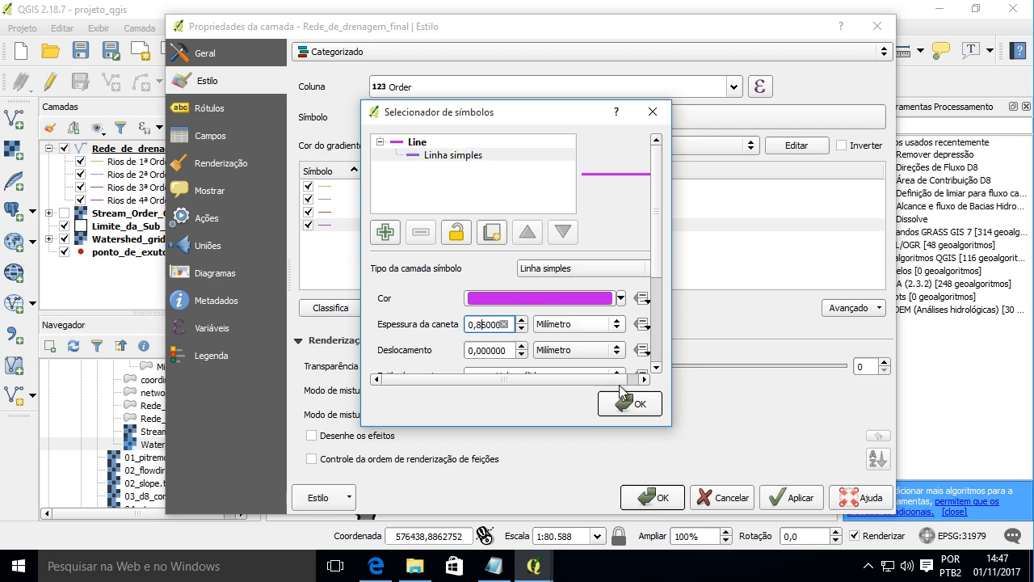
{"action": "left_click", "coordinate": [621, 299]}
{"action": "left_click", "coordinate": [494, 459]}
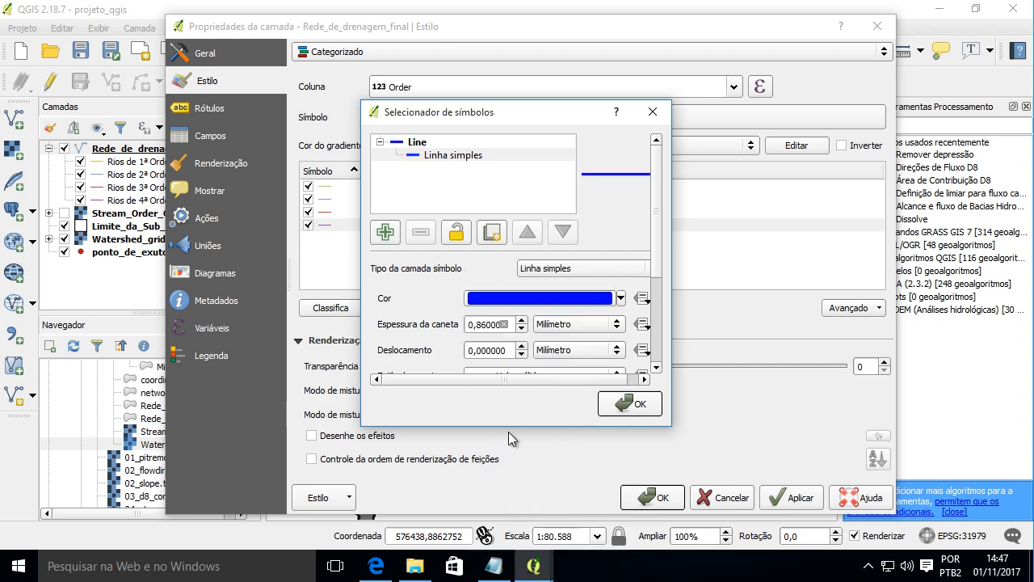
{"action": "left_click", "coordinate": [634, 404]}
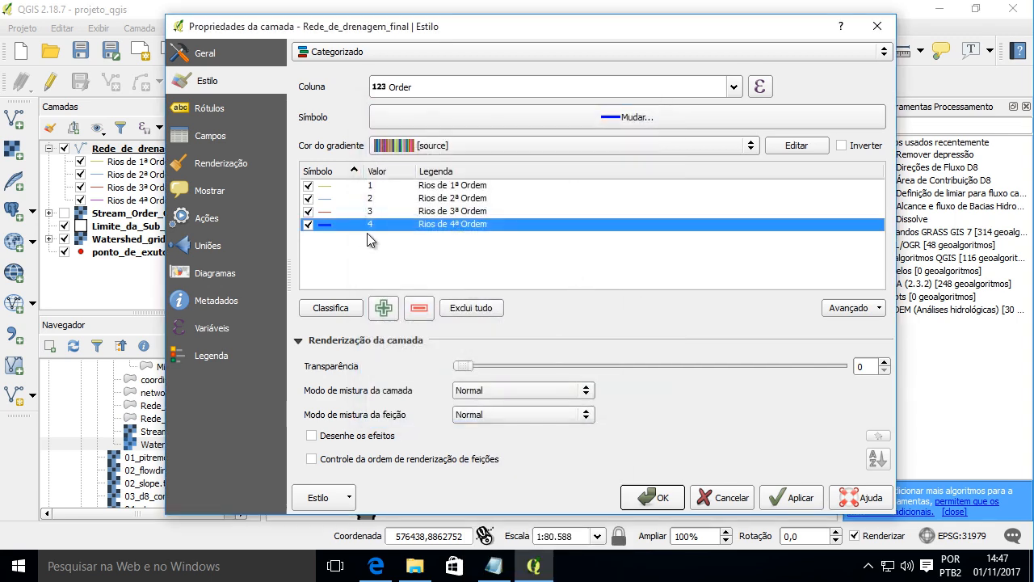
Give the Rios de 3ª Ordem line symbol a pen width of 0,66 mm and a blue colour.
{"action": "left_click", "coordinate": [326, 212]}
{"action": "double_click", "coordinate": [326, 218]}
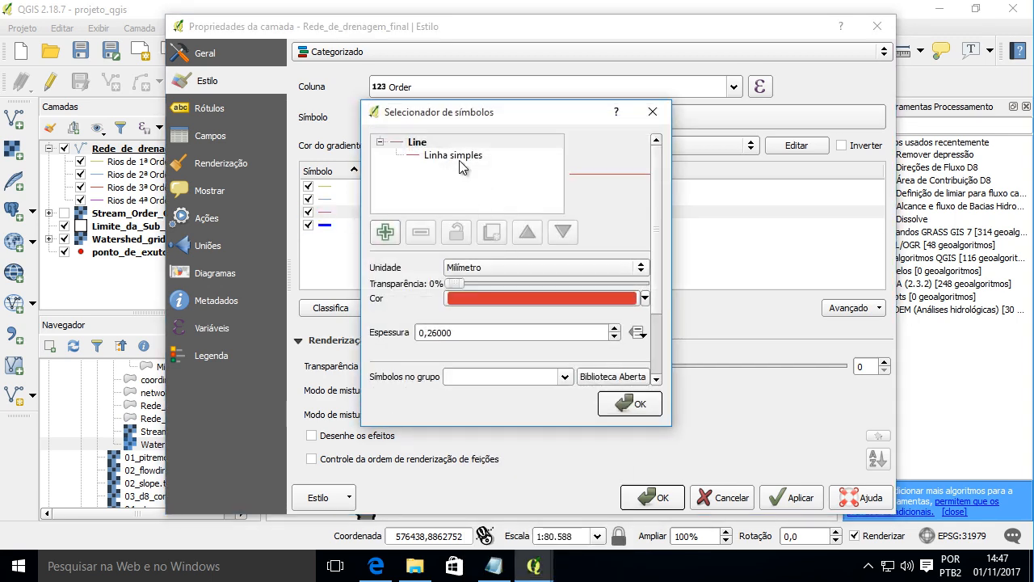
{"action": "left_click", "coordinate": [466, 158]}
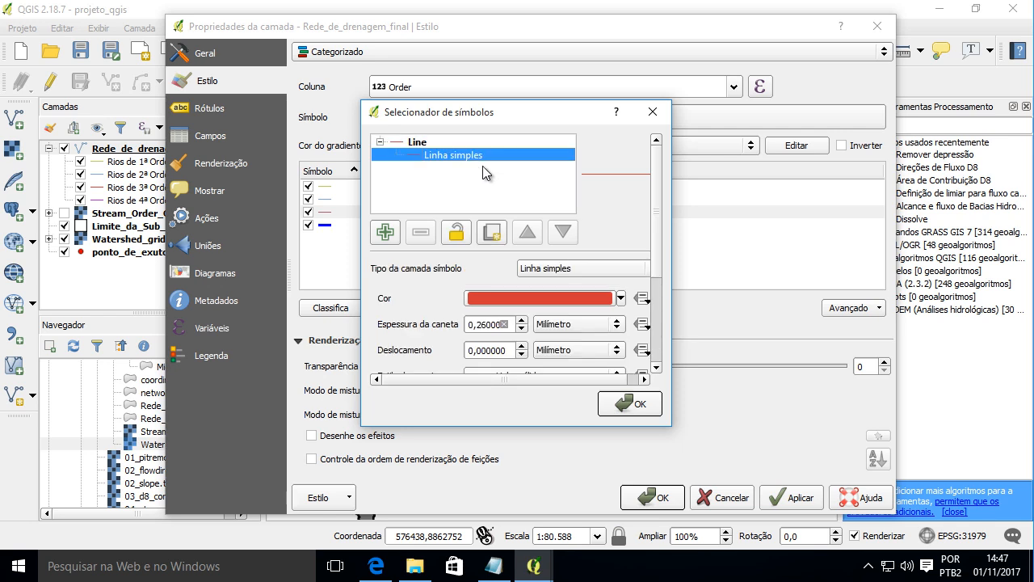
{"action": "left_click", "coordinate": [522, 320]}
{"action": "left_click", "coordinate": [522, 320]}
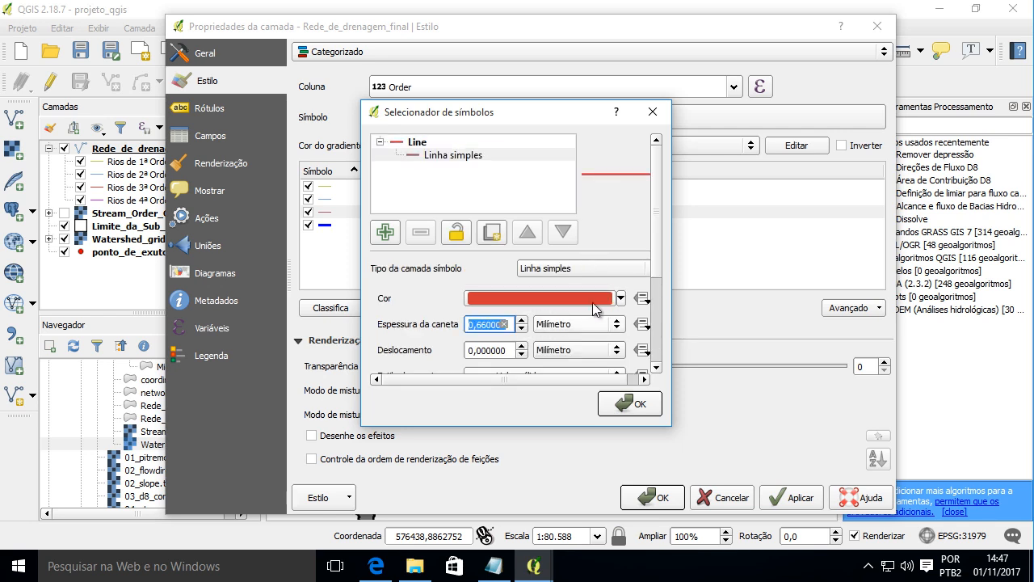
{"action": "left_click", "coordinate": [621, 298]}
{"action": "left_click", "coordinate": [485, 457]}
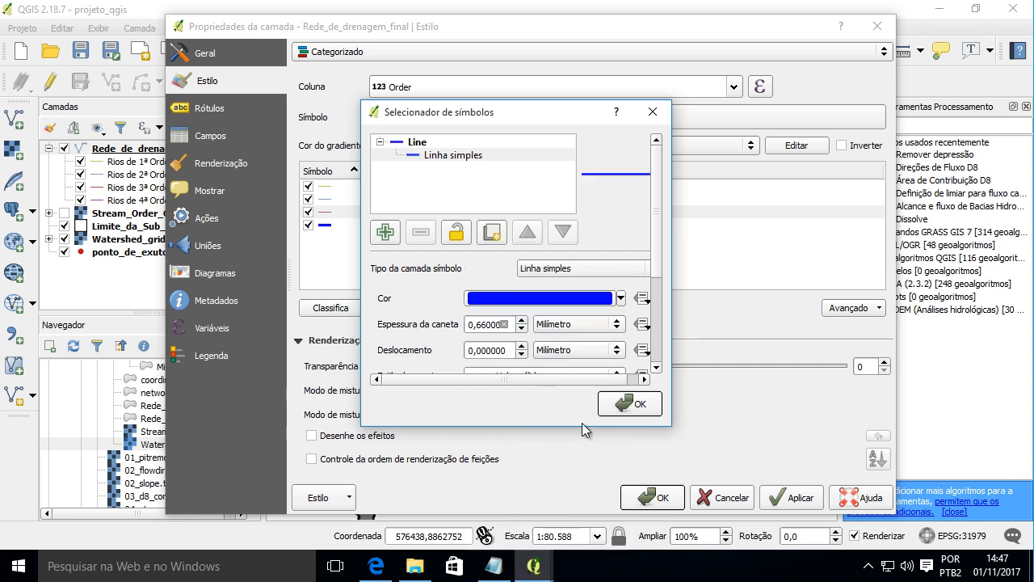
{"action": "left_click", "coordinate": [603, 398]}
Give the Rios de 2ª Ordem line symbol a pen width of 0,46 mm and a blue colour.
{"action": "double_click", "coordinate": [335, 202]}
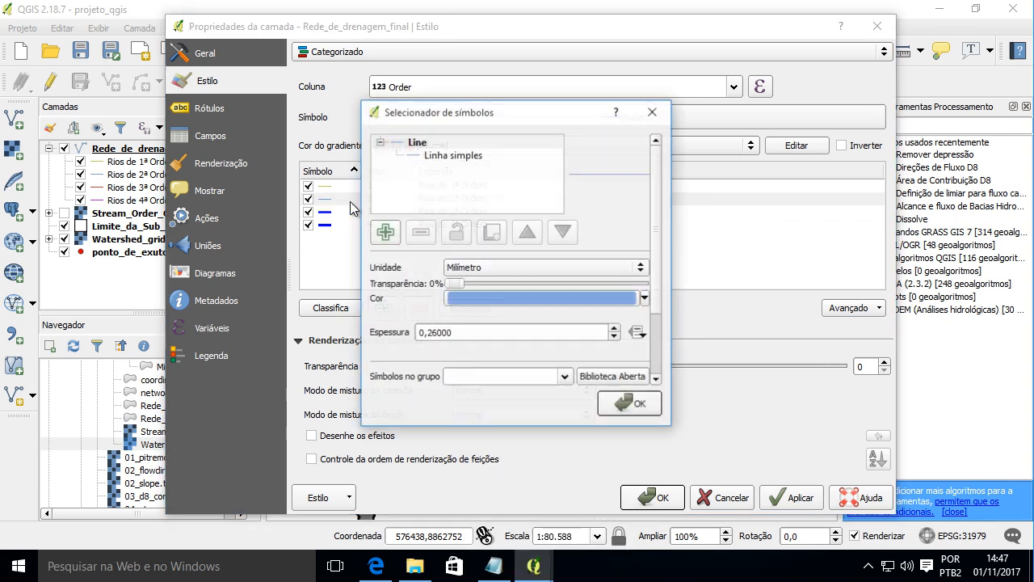
{"action": "left_click", "coordinate": [475, 156]}
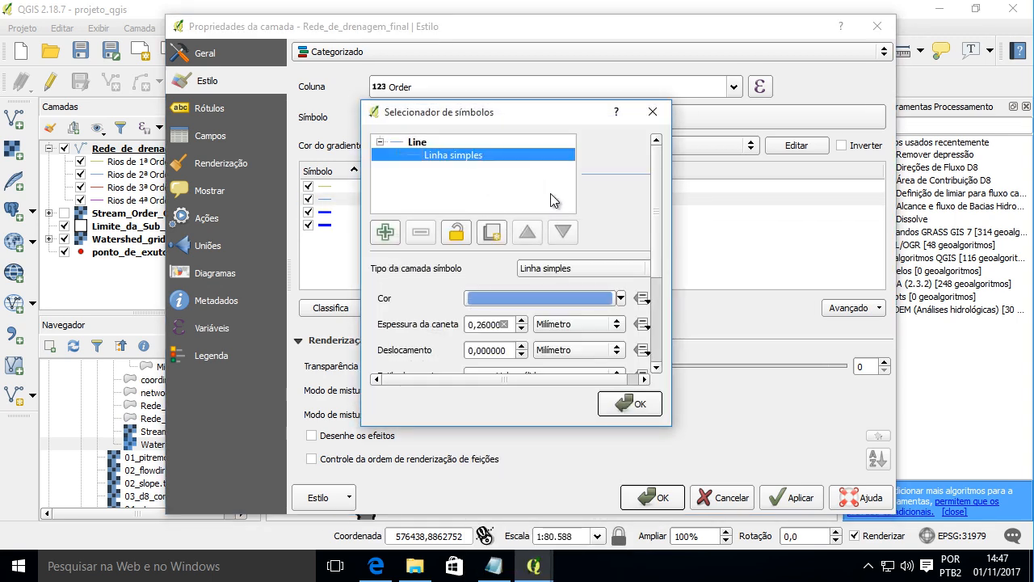
{"action": "left_click", "coordinate": [522, 320]}
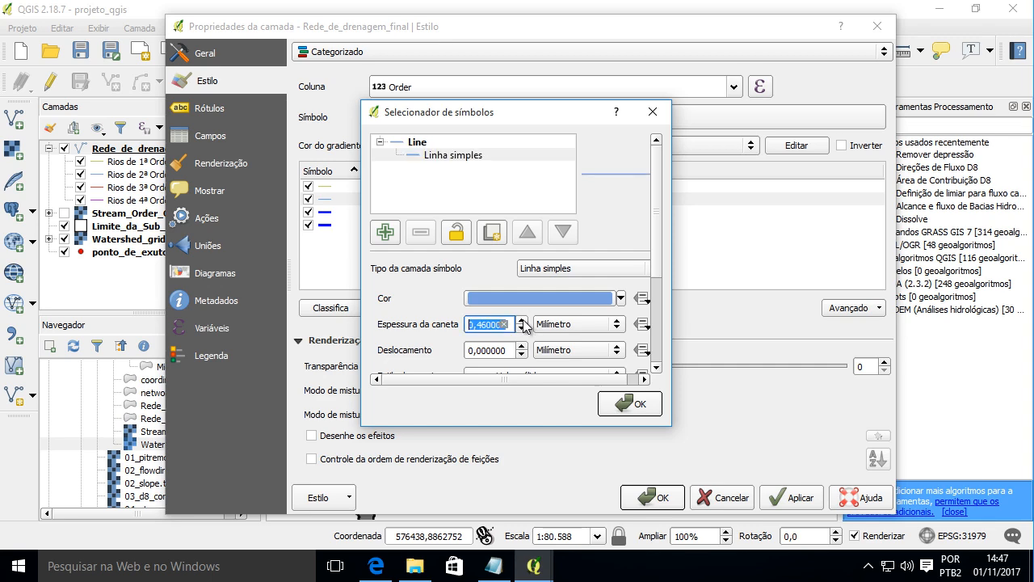
{"action": "left_click", "coordinate": [619, 300]}
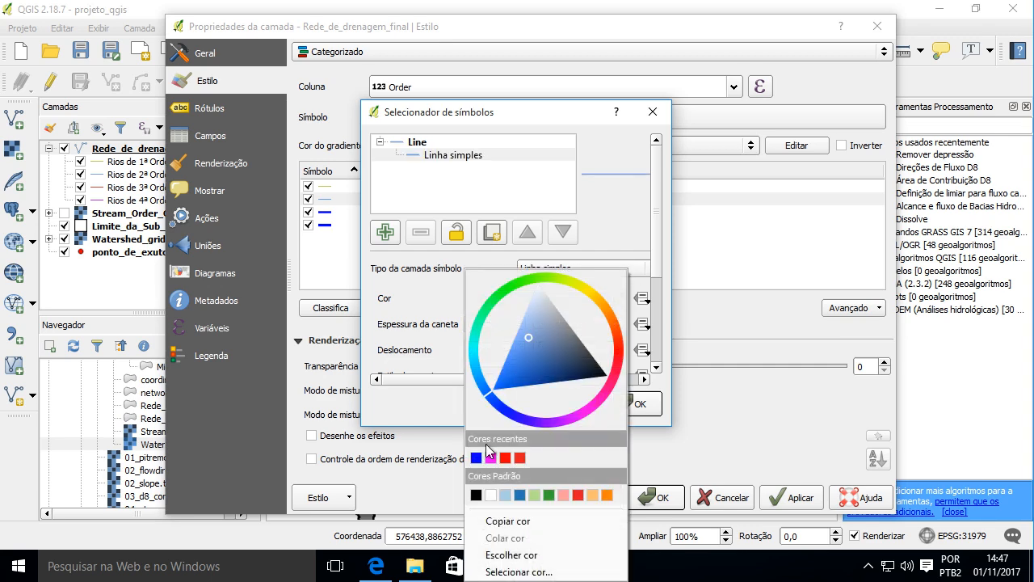
{"action": "left_click", "coordinate": [475, 458]}
{"action": "left_click", "coordinate": [630, 404]}
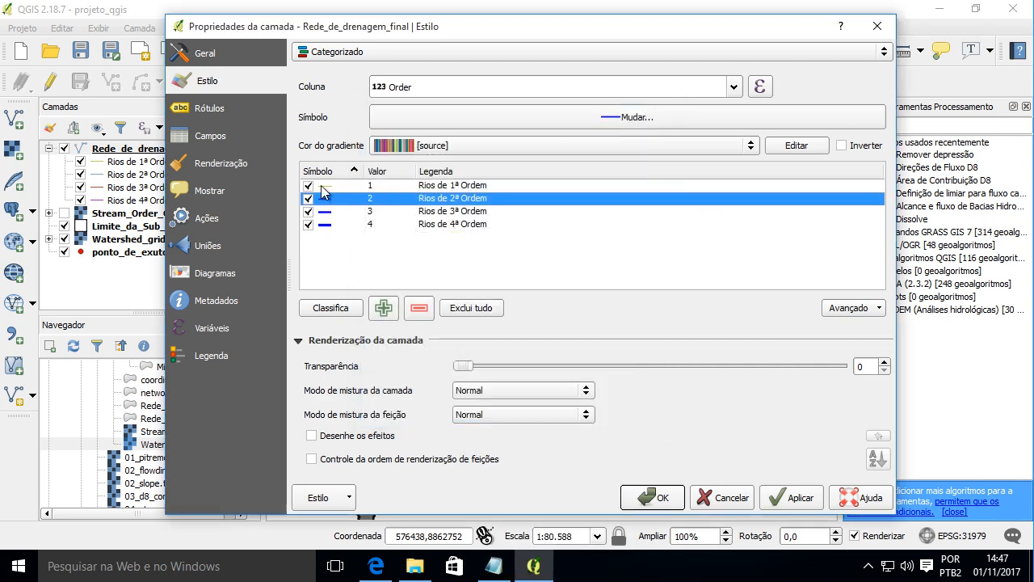
Colour the Rios de 1ª Ordem line symbol blue and apply the drainage layer's style to the map.
{"action": "double_click", "coordinate": [323, 185]}
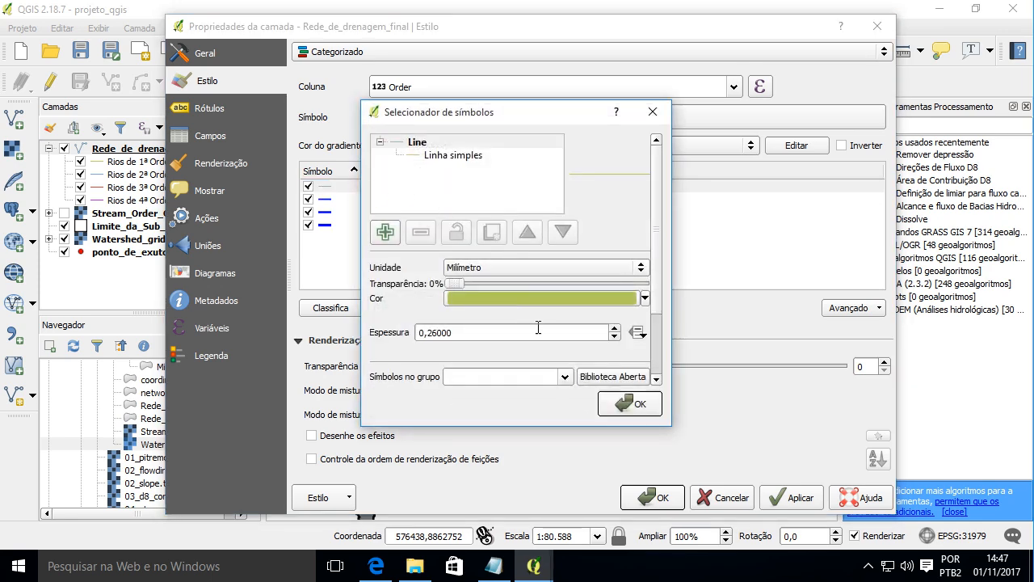
{"action": "left_click", "coordinate": [448, 155]}
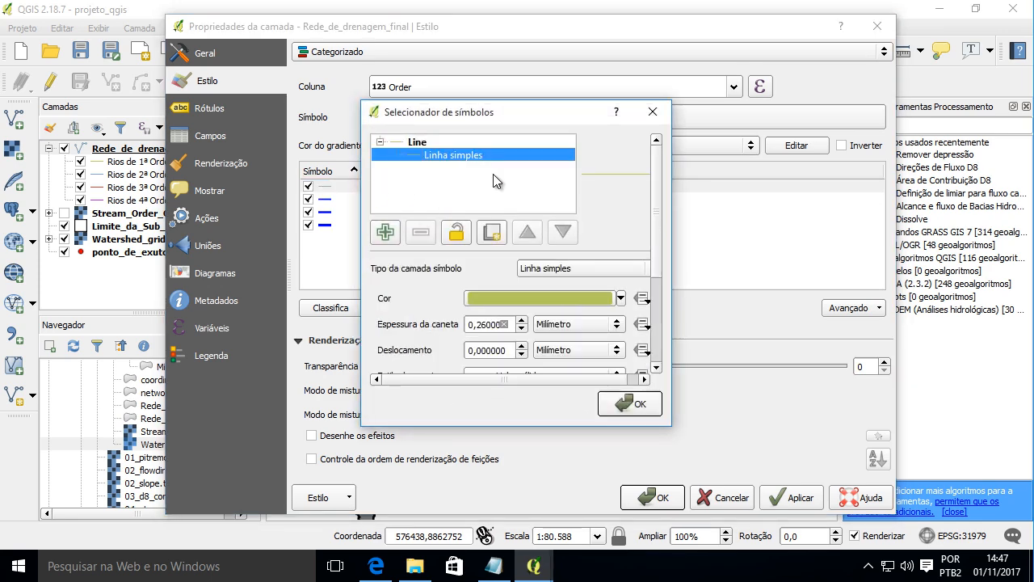
{"action": "left_click", "coordinate": [621, 300]}
{"action": "left_click", "coordinate": [476, 457]}
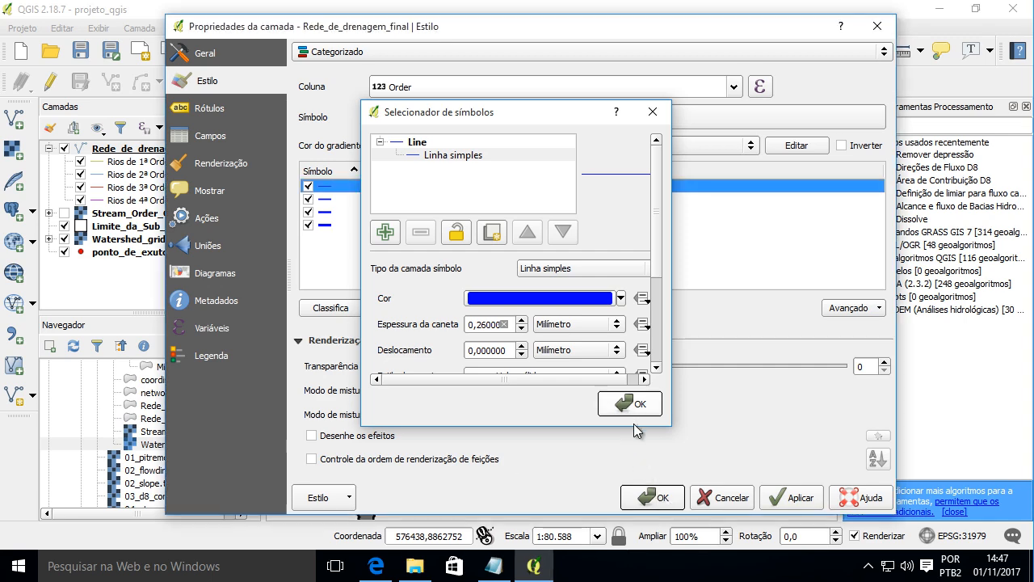
{"action": "left_click", "coordinate": [629, 403]}
{"action": "left_click", "coordinate": [667, 501]}
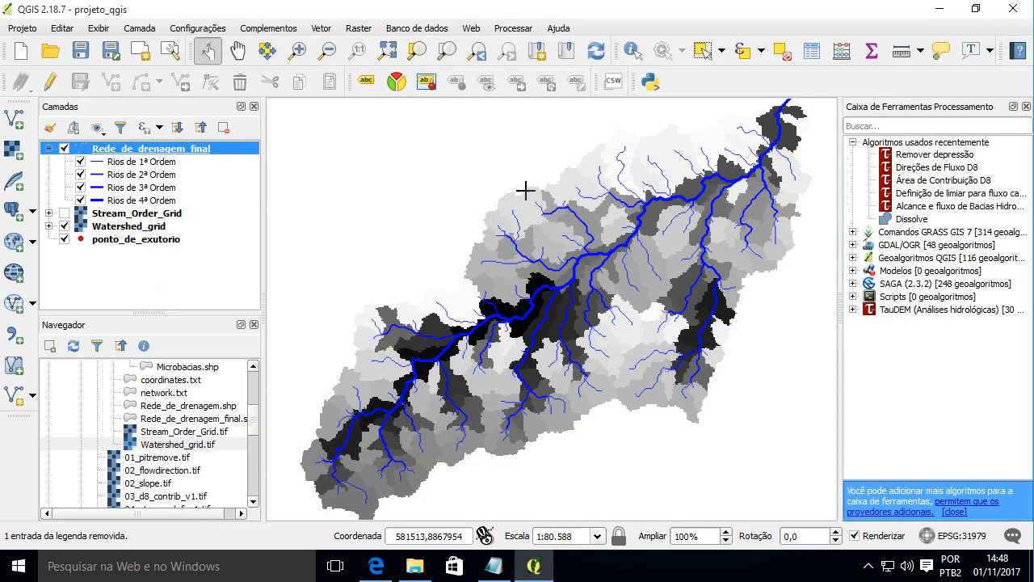
Start a raster-to-vector (polygonize) conversion with Watershed_grid as the input raster.
{"action": "left_click", "coordinate": [122, 228]}
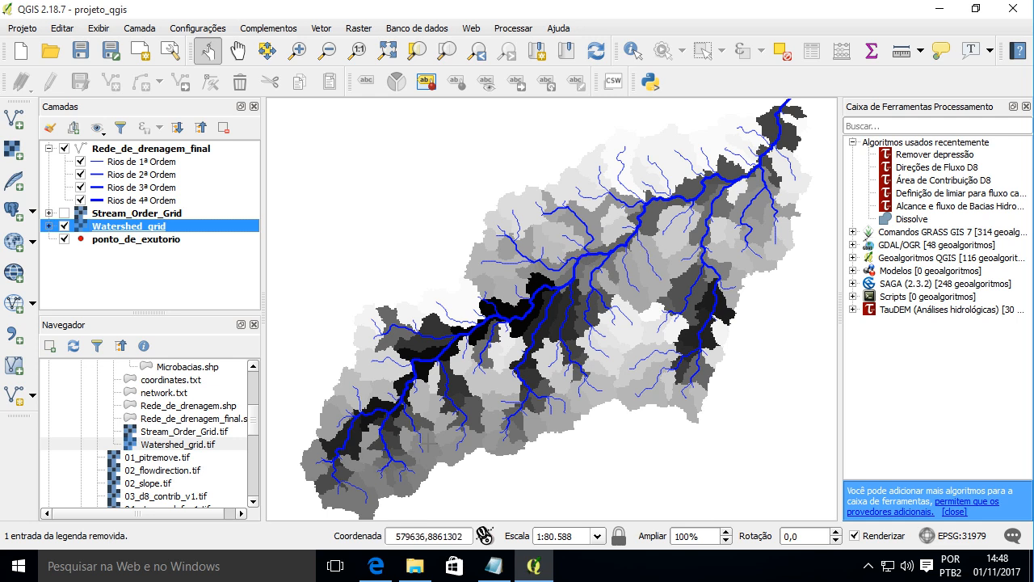
{"action": "left_click", "coordinate": [364, 29]}
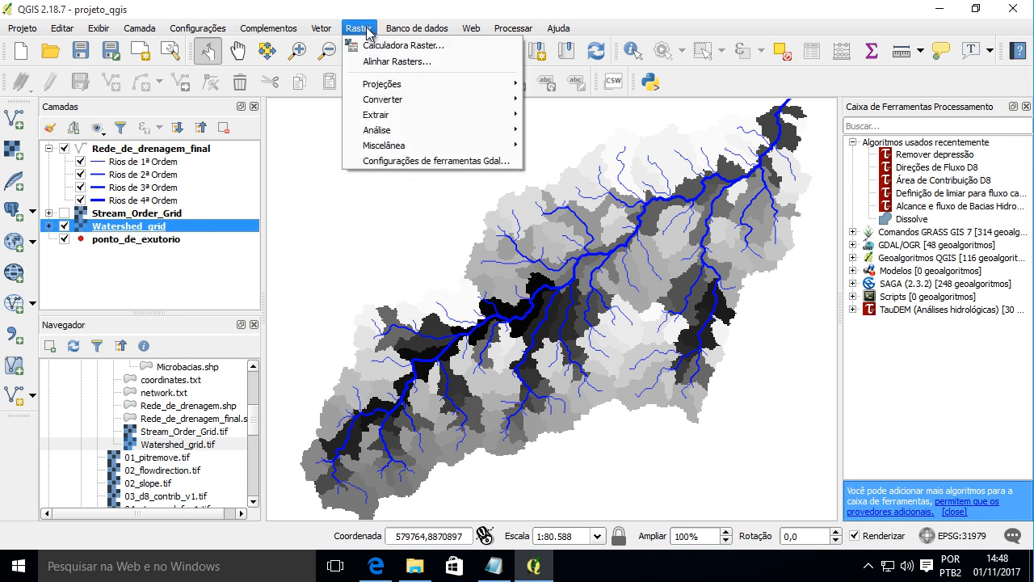
{"action": "mouse_move", "coordinate": [427, 99]}
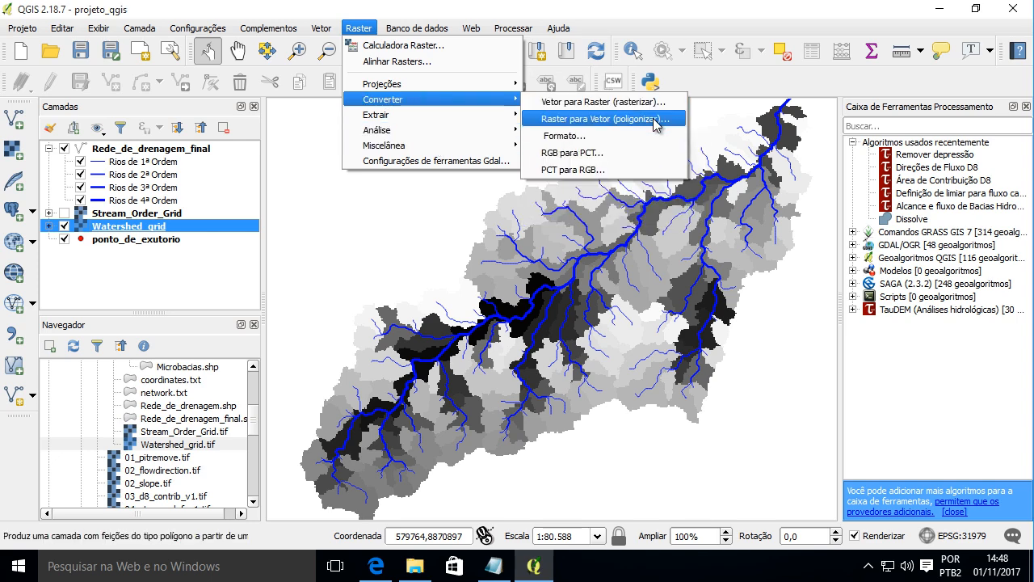
{"action": "left_click", "coordinate": [654, 121]}
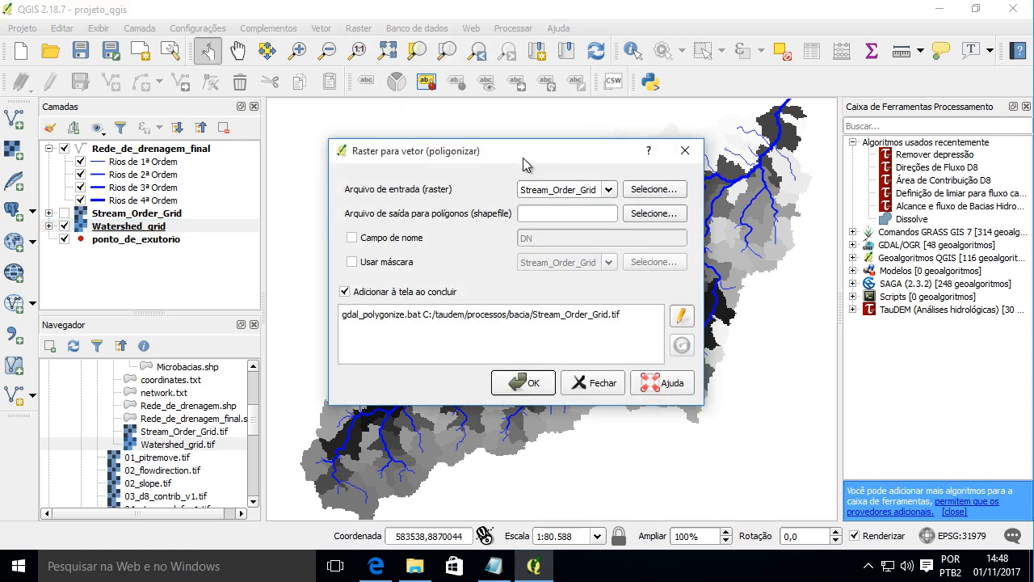
{"action": "left_click", "coordinate": [609, 190]}
{"action": "left_click", "coordinate": [581, 215]}
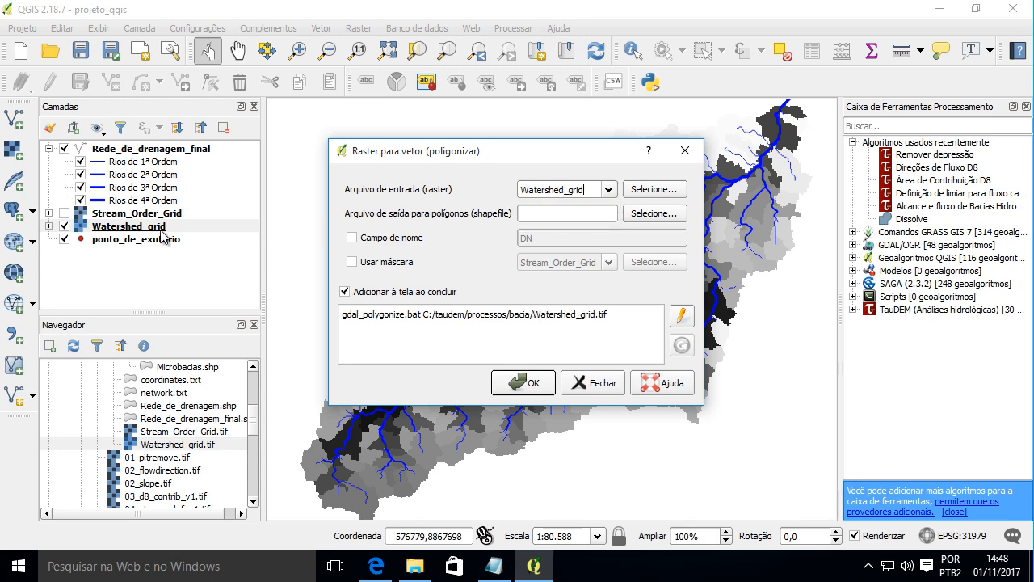
Set the polygon output file to Microbacias2 in the C:\taudem\processos\bacia folder.
{"action": "left_click", "coordinate": [646, 213]}
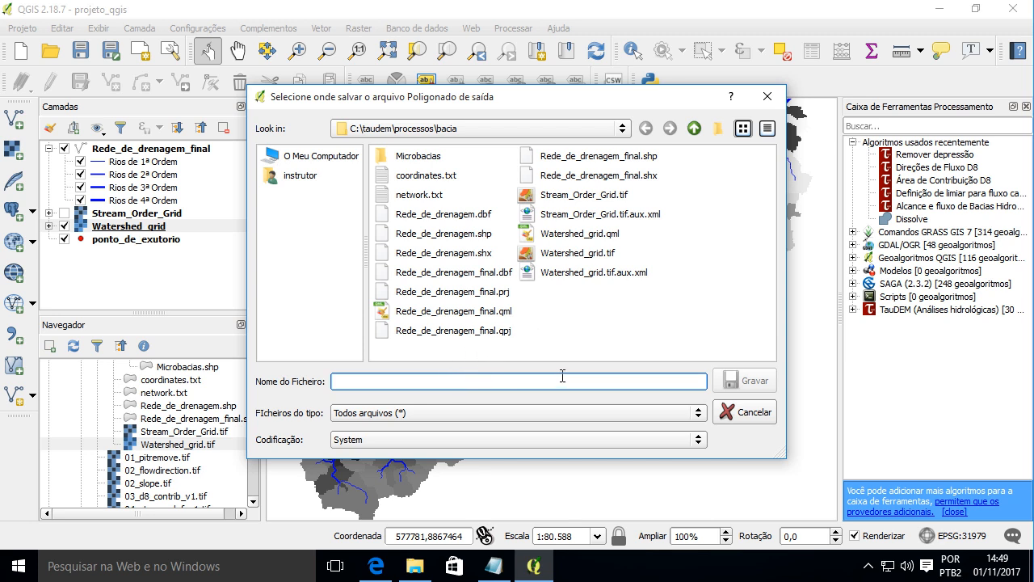
{"action": "type", "text": "Micro"}
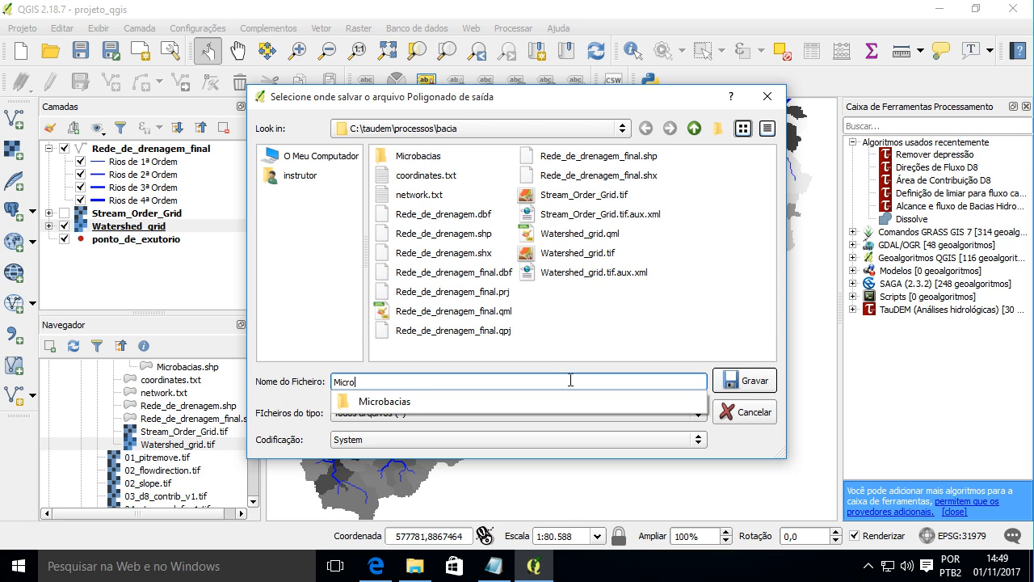
{"action": "type", "text": "bacias"}
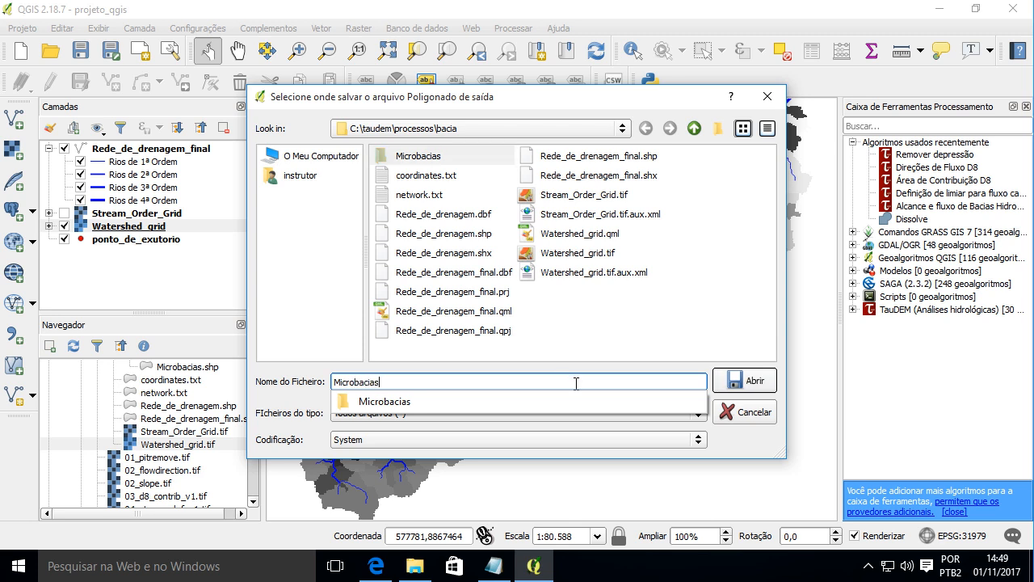
{"action": "type", "text": "2"}
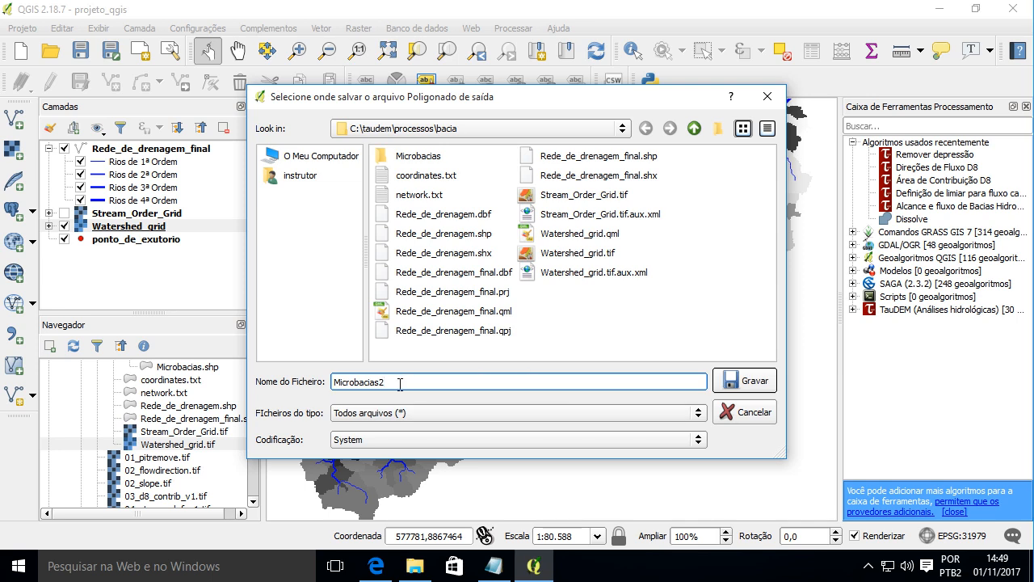
{"action": "left_click", "coordinate": [744, 383]}
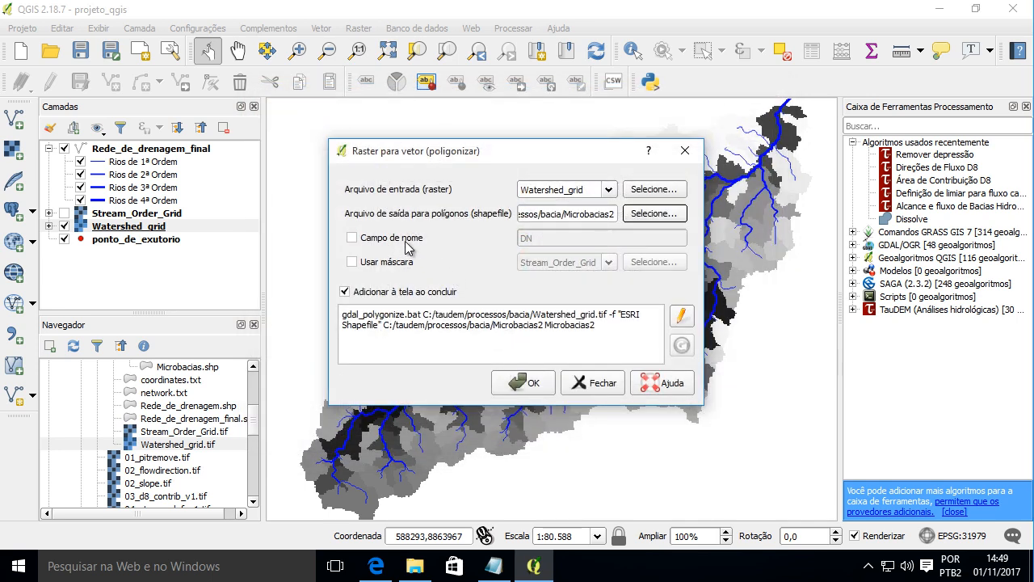
Enable the field name DN, run the polygonize conversion and close its dialogs.
{"action": "left_click", "coordinate": [404, 240]}
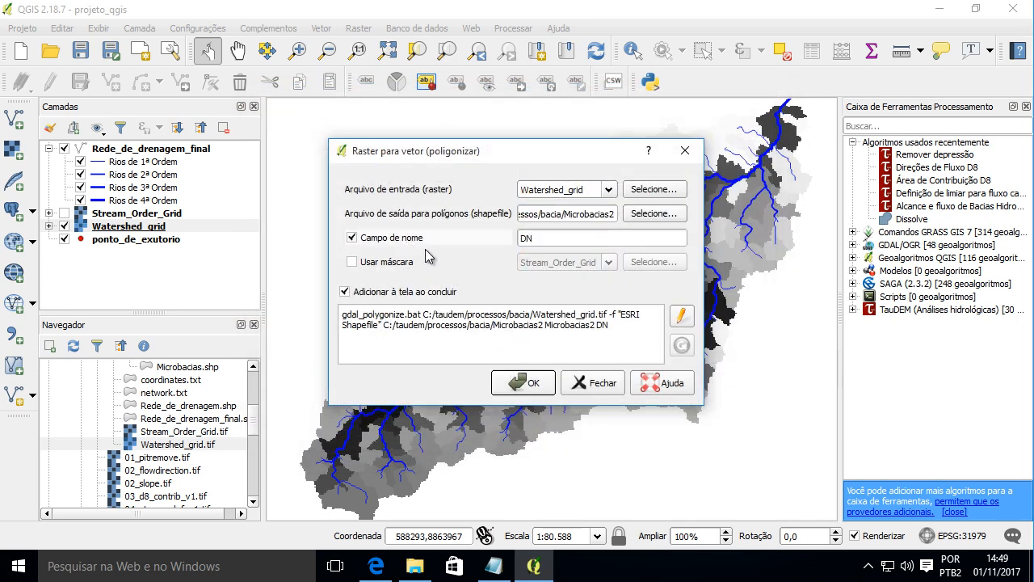
{"action": "left_click", "coordinate": [530, 384]}
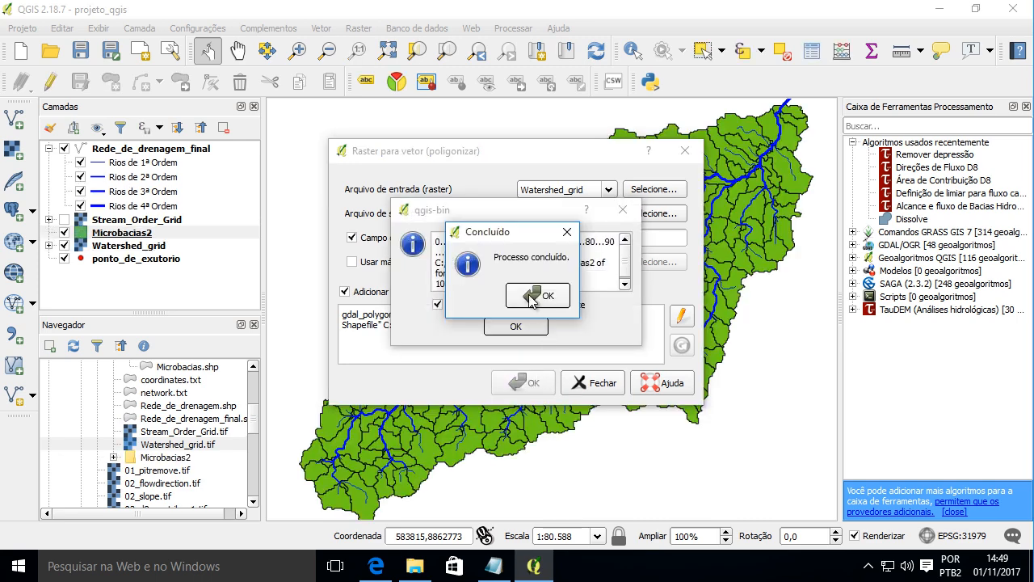
{"action": "left_click", "coordinate": [547, 297]}
{"action": "left_click", "coordinate": [516, 325]}
{"action": "left_click", "coordinate": [602, 383]}
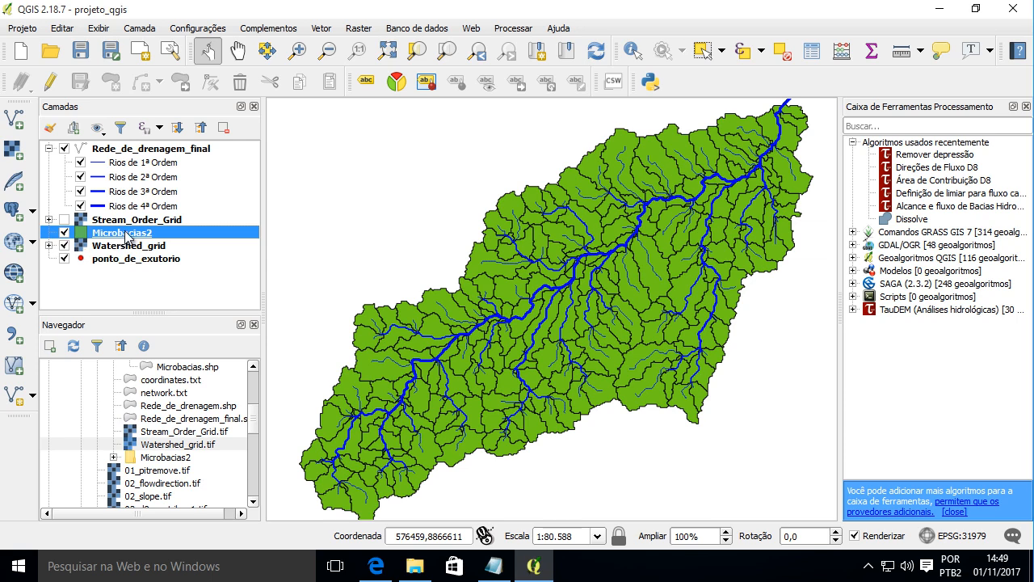
Set the fill style of the Microbacias2 layer's simple fill symbol to Sem pincel (no brush).
{"action": "double_click", "coordinate": [81, 235]}
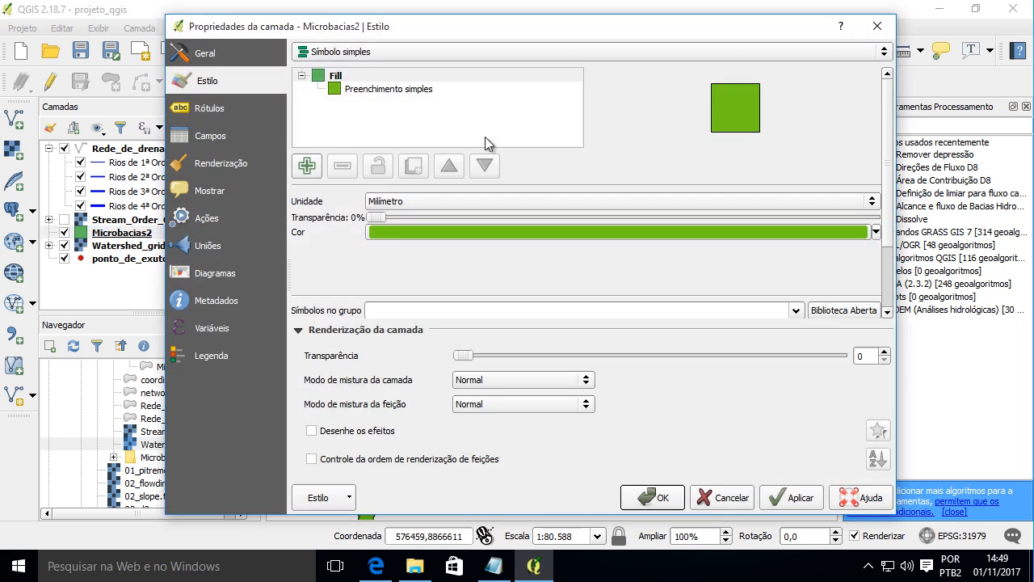
{"action": "left_click", "coordinate": [400, 90]}
{"action": "left_click", "coordinate": [331, 75]}
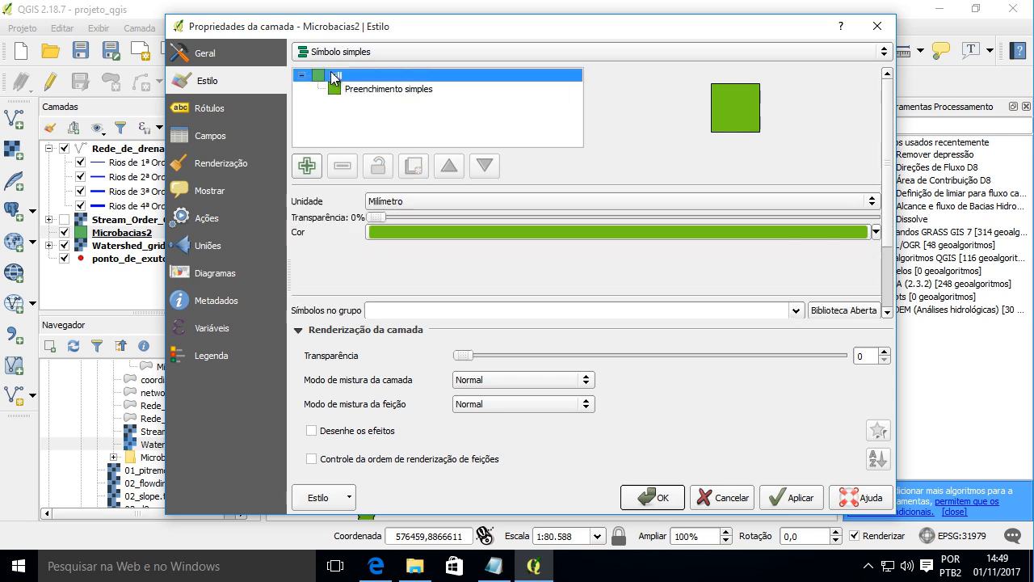
{"action": "scroll", "coordinate": [694, 210], "scroll_direction": "down", "scroll_amount": 2}
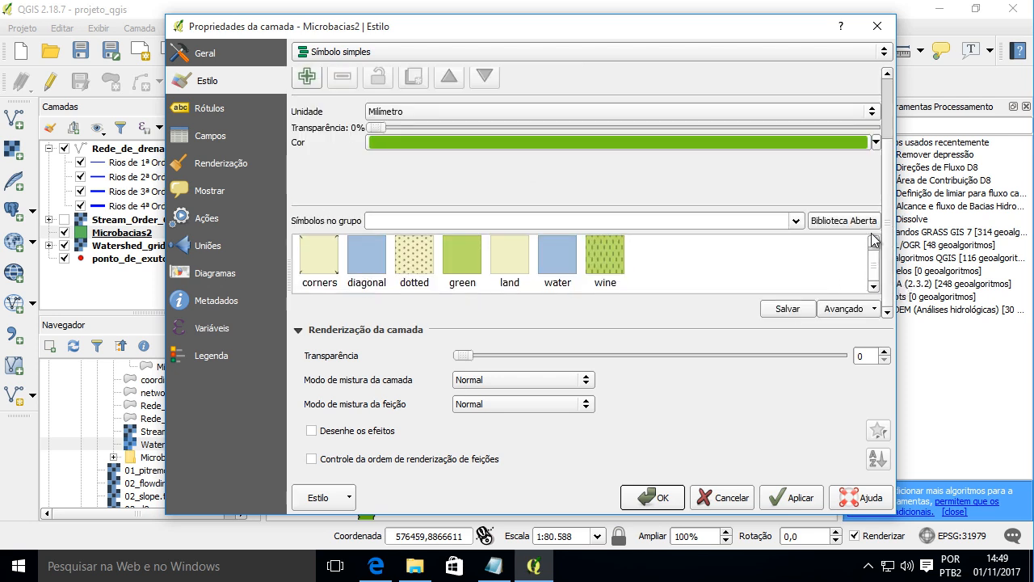
{"action": "scroll", "coordinate": [893, 237], "scroll_direction": "up", "scroll_amount": 3}
{"action": "left_click", "coordinate": [364, 90]}
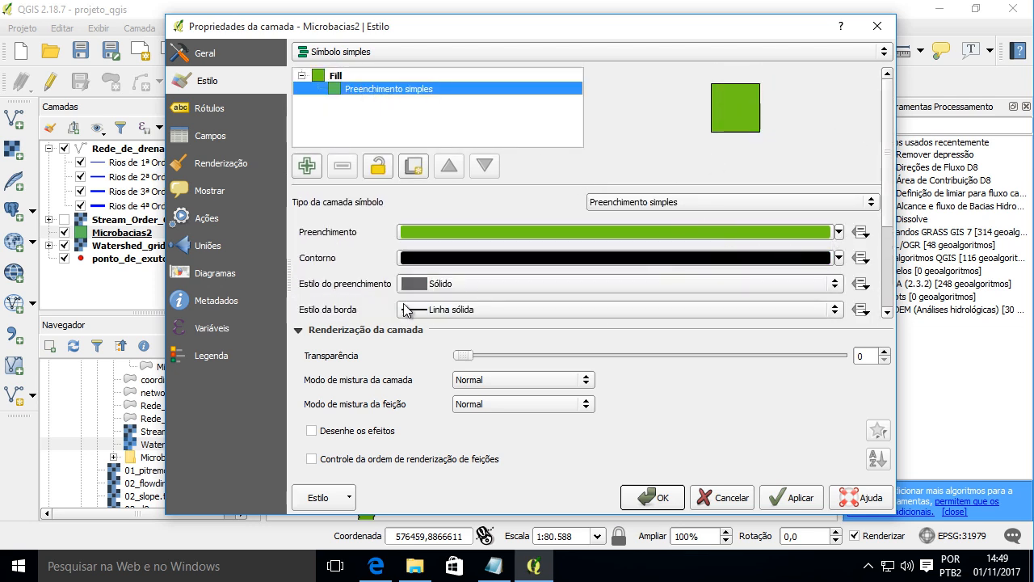
{"action": "left_click", "coordinate": [428, 289]}
{"action": "left_click", "coordinate": [465, 298]}
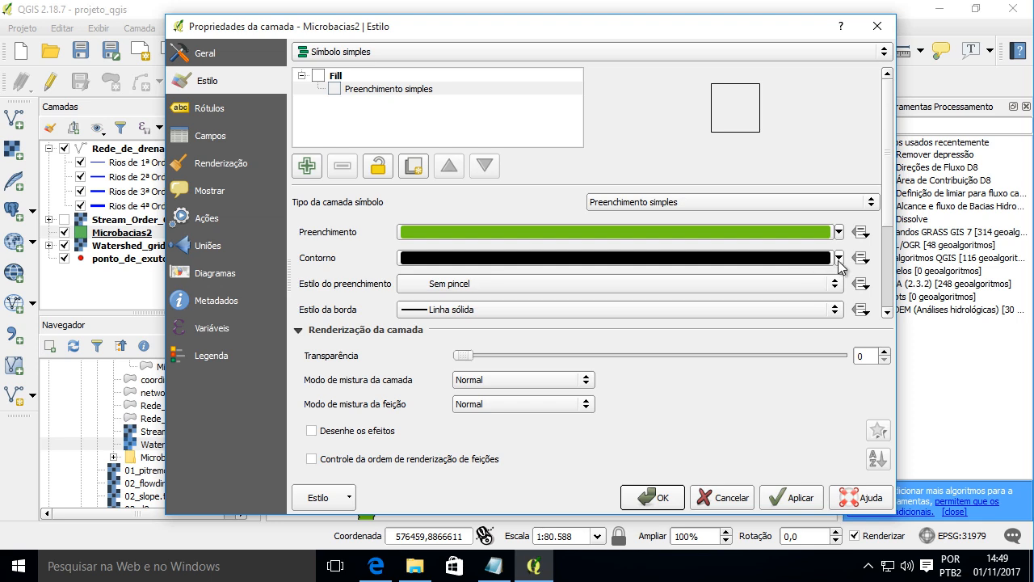
Give the Microbacias2 polygons a magenta outline, apply the style and check the boundaries on the map.
{"action": "left_click", "coordinate": [839, 258]}
{"action": "left_click", "coordinate": [423, 465]}
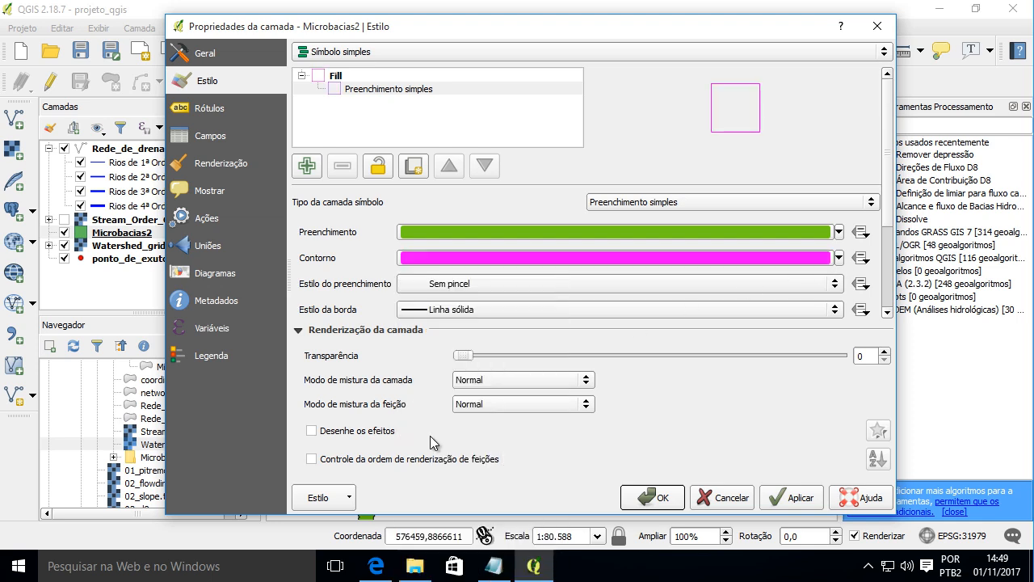
{"action": "left_click", "coordinate": [655, 498]}
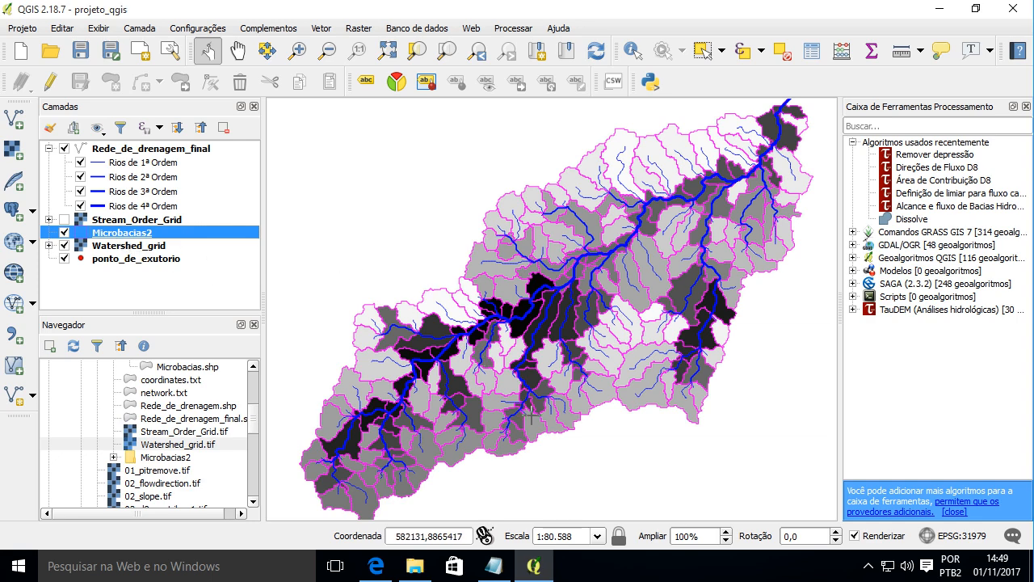
{"action": "scroll", "coordinate": [478, 411], "scroll_direction": "up", "scroll_amount": 1}
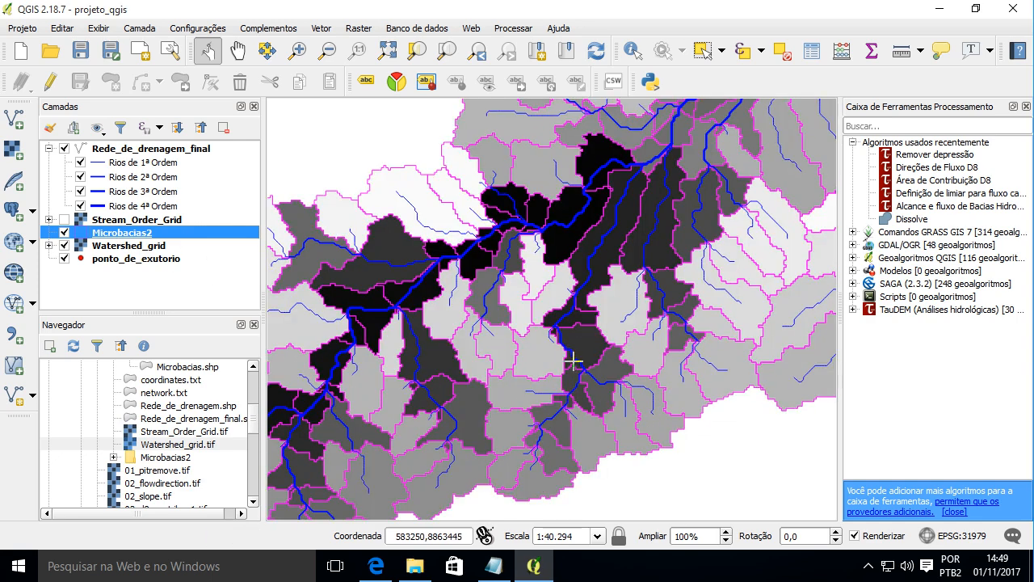
{"action": "scroll", "coordinate": [571, 362], "scroll_direction": "down", "scroll_amount": 1}
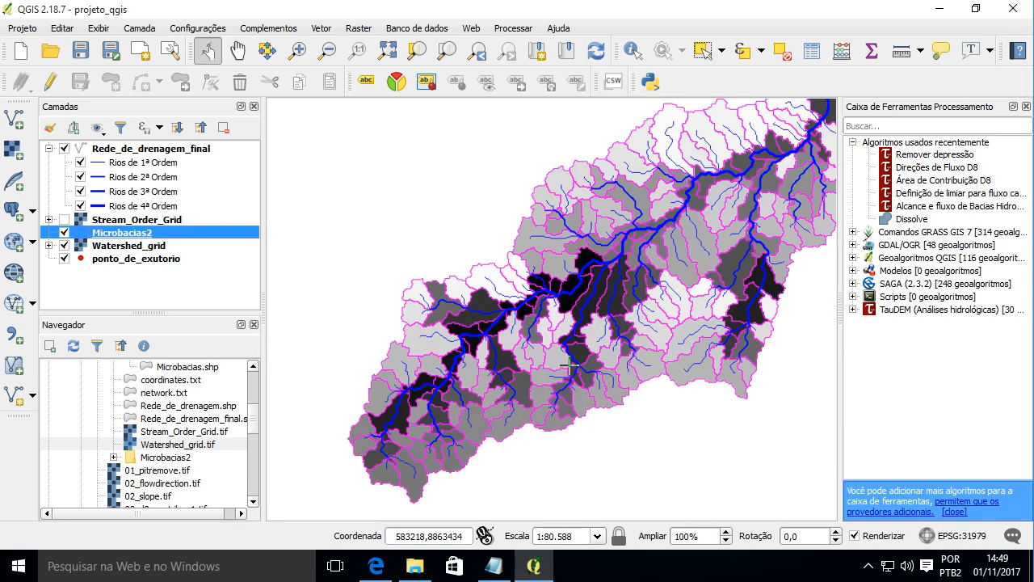
Start a new cpt-city colour gradient for the Watershed_grid layer, keeping single-band false-colour rendering of band 1 (Gray).
{"action": "left_click", "coordinate": [118, 248]}
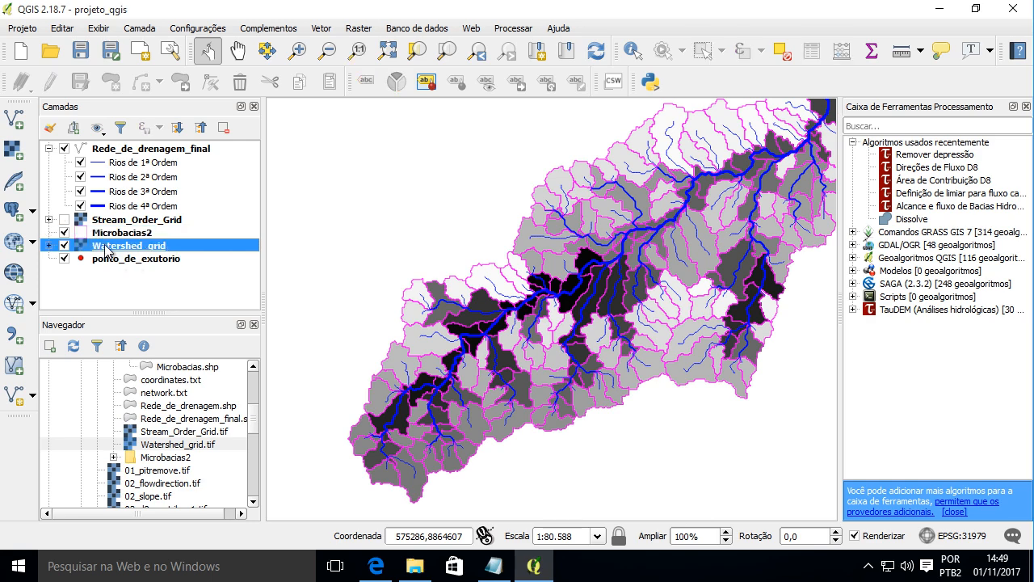
{"action": "double_click", "coordinate": [156, 250]}
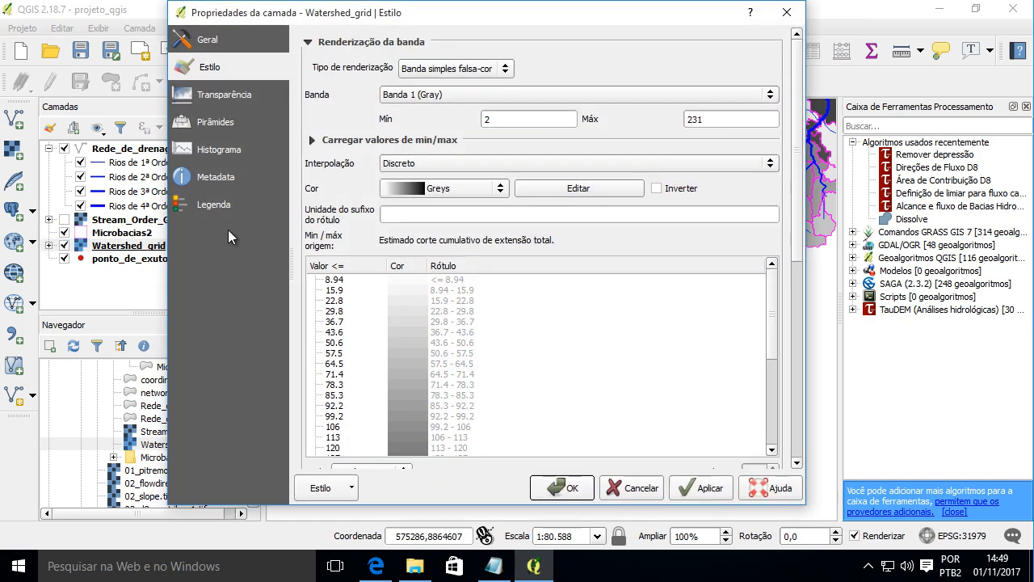
{"action": "left_click", "coordinate": [464, 73]}
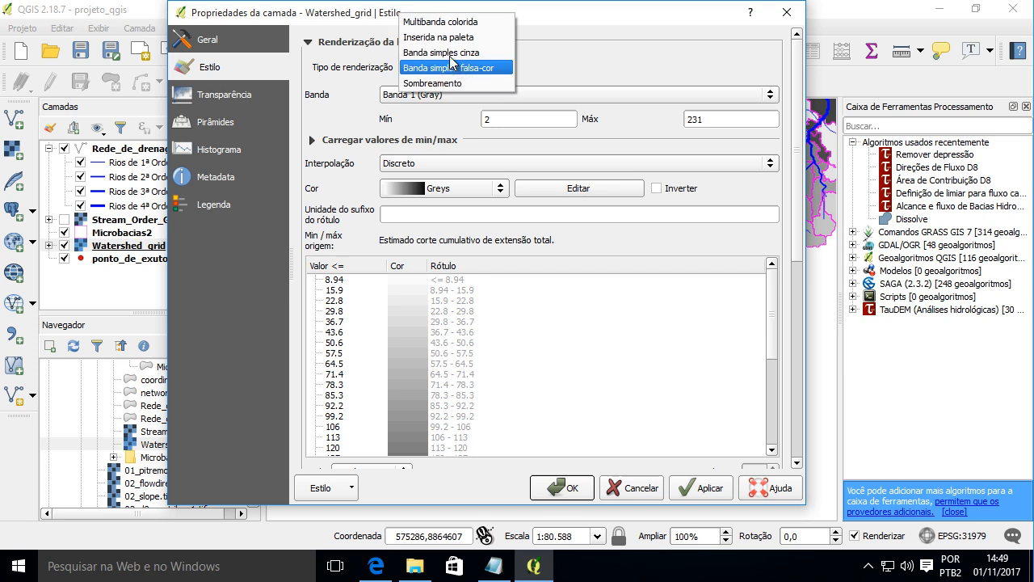
{"action": "left_click", "coordinate": [450, 68]}
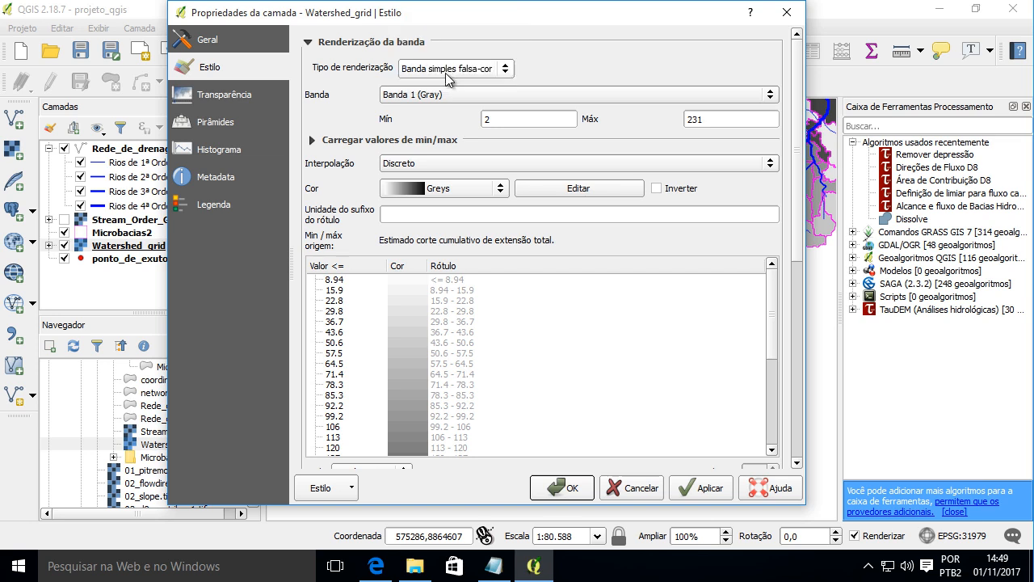
{"action": "left_click", "coordinate": [420, 105]}
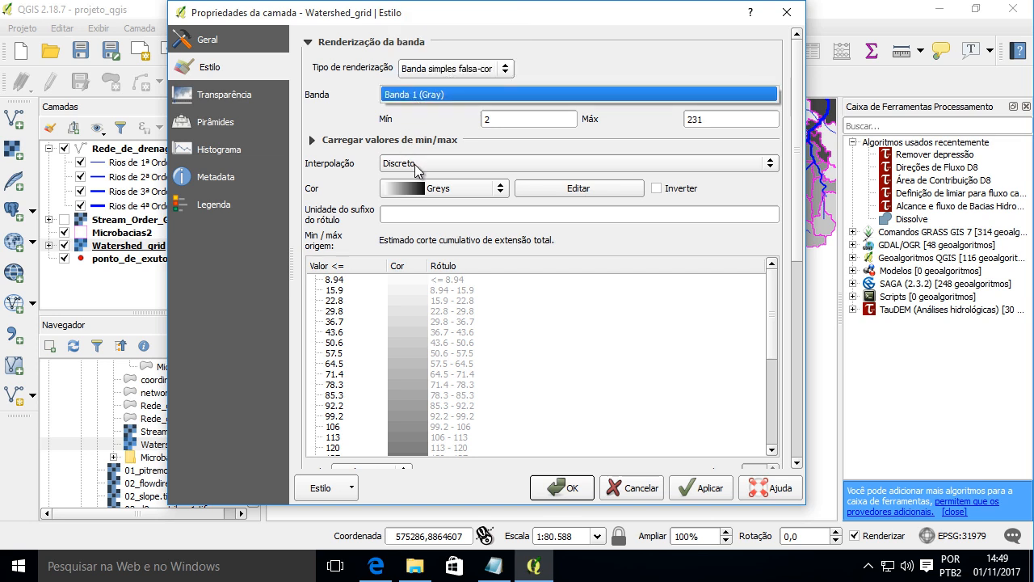
{"action": "left_click", "coordinate": [441, 188]}
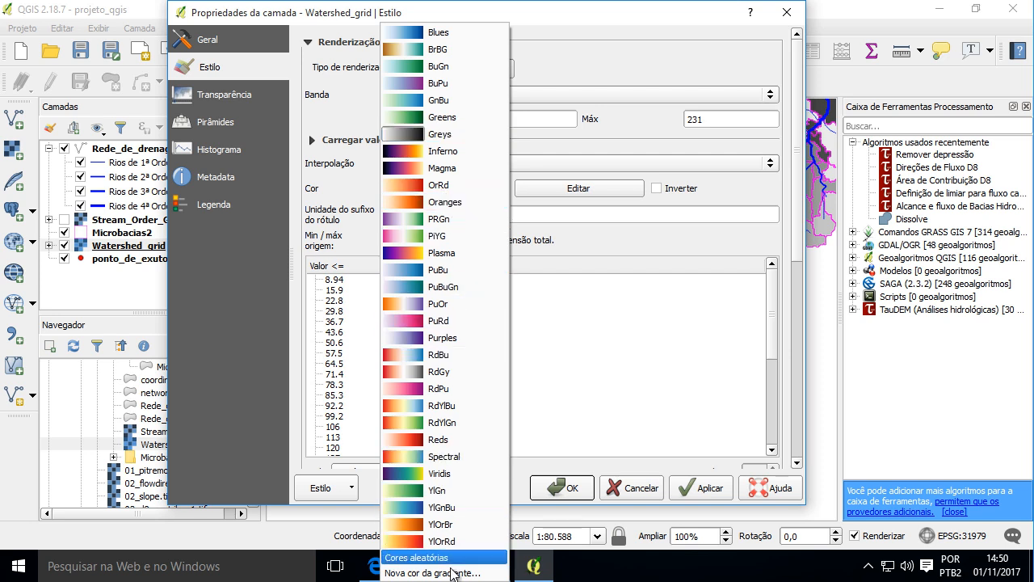
{"action": "left_click", "coordinate": [450, 574]}
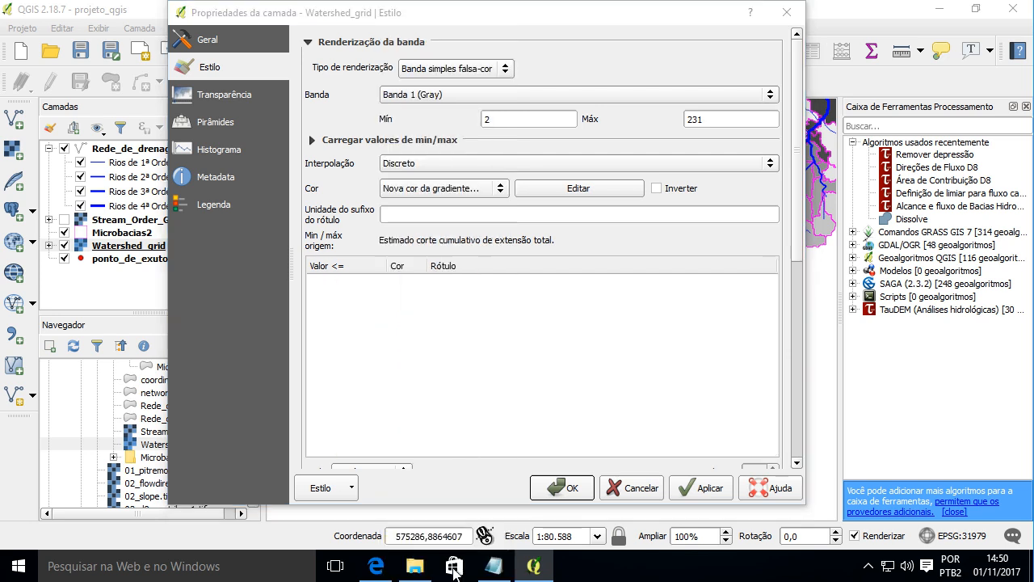
{"action": "left_click", "coordinate": [490, 259]}
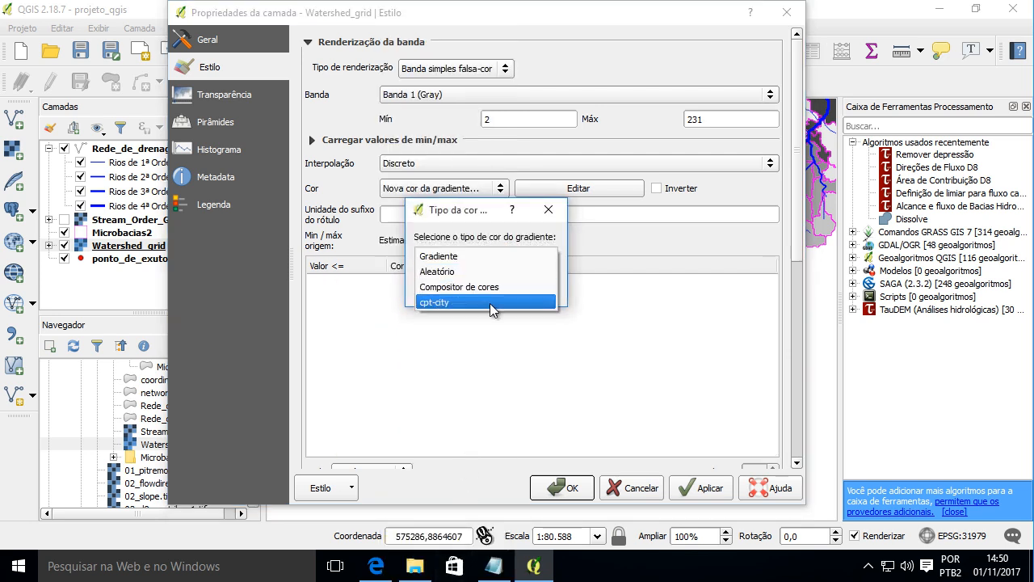
{"action": "left_click", "coordinate": [489, 300]}
{"action": "left_click", "coordinate": [467, 282]}
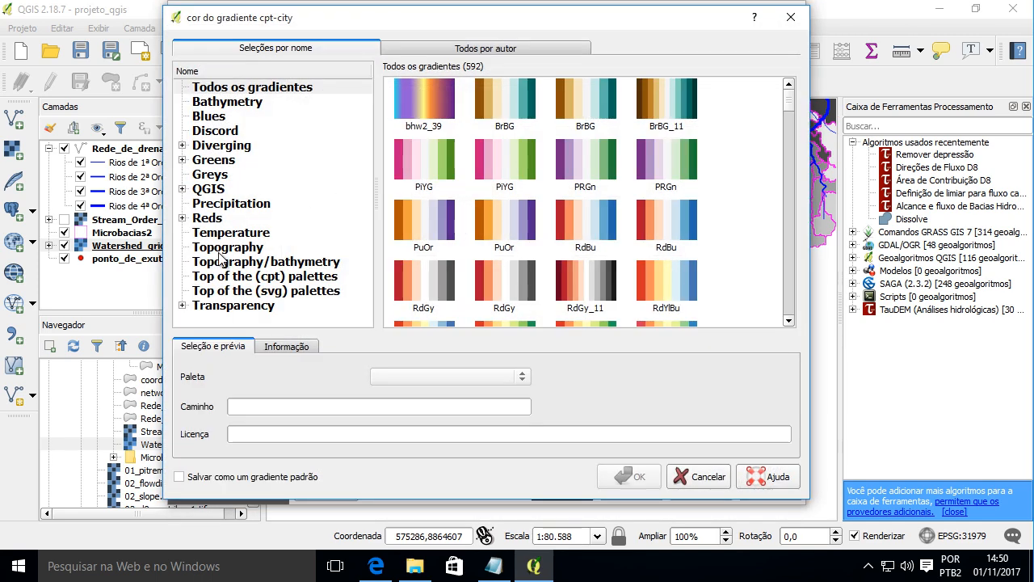
Choose the sd-a palette from the Topography gradients and accept sd-a as the new colour ramp's name.
{"action": "left_click", "coordinate": [221, 248]}
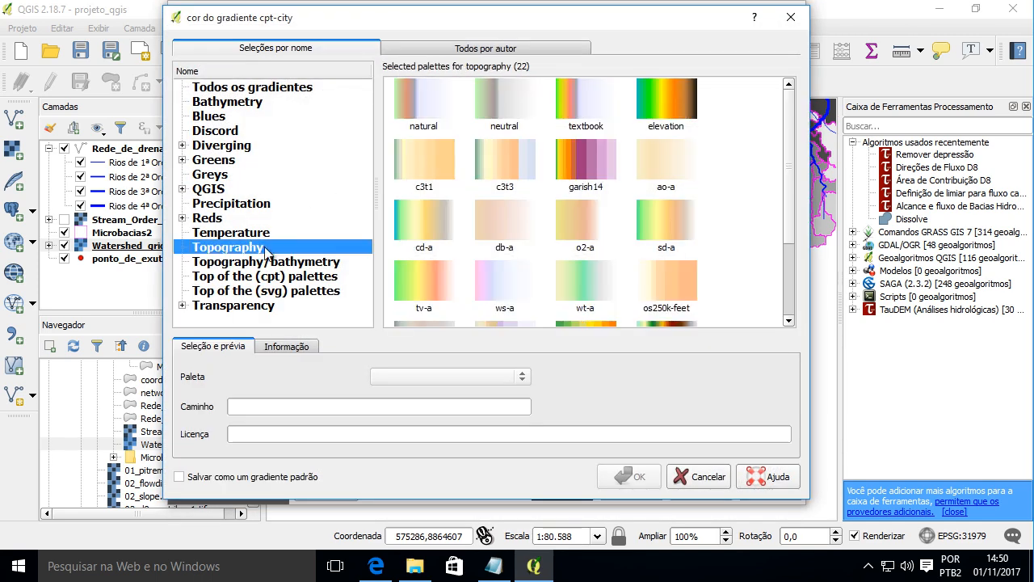
{"action": "left_click", "coordinate": [654, 228]}
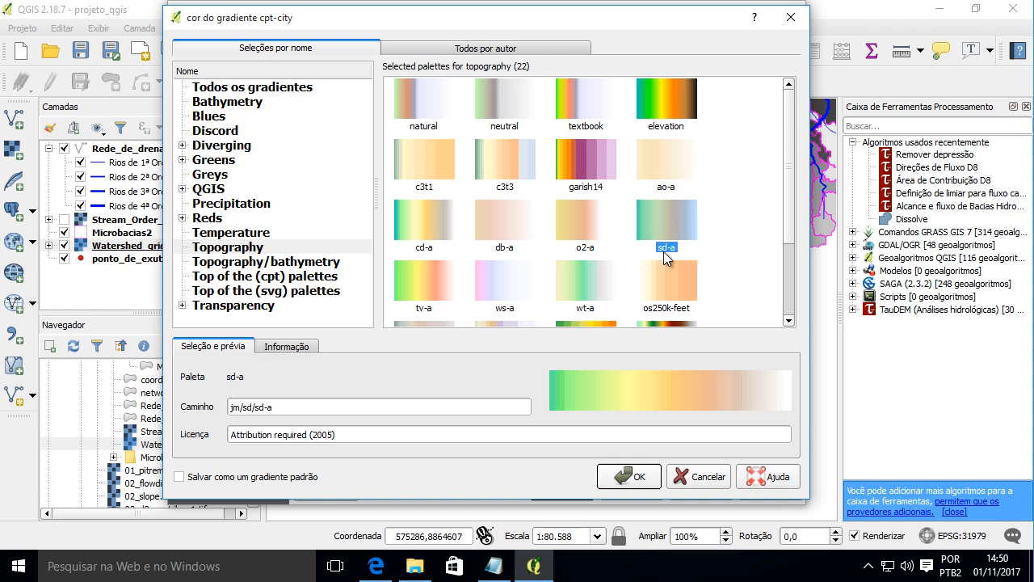
{"action": "left_click", "coordinate": [638, 477]}
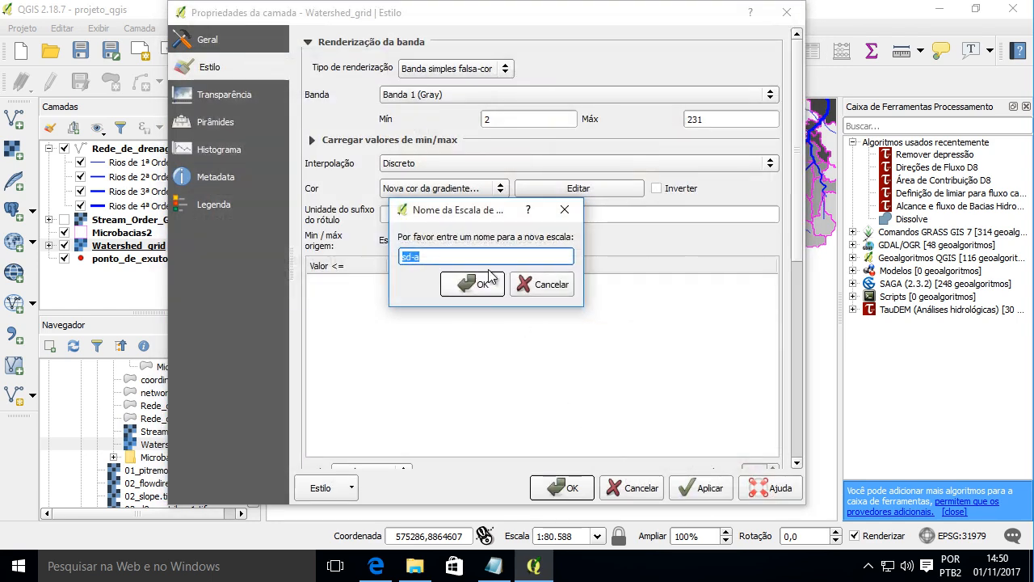
{"action": "left_click", "coordinate": [480, 285]}
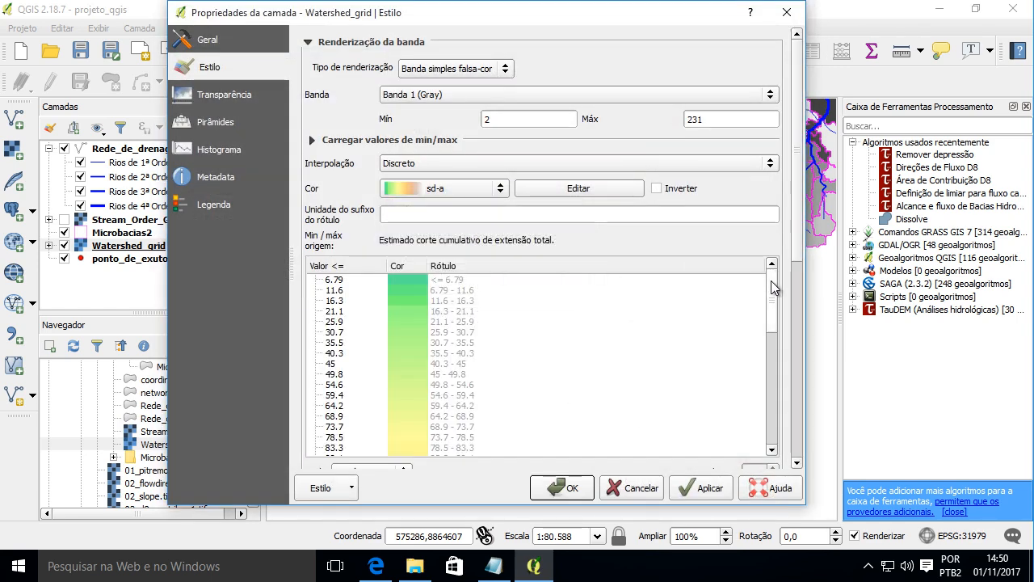
Review the colour classes, apply the style to Watershed_grid and check the coloured sub-basins on the map.
{"action": "left_click_drag", "start_coordinate": [773, 307], "coordinate": [776, 414]}
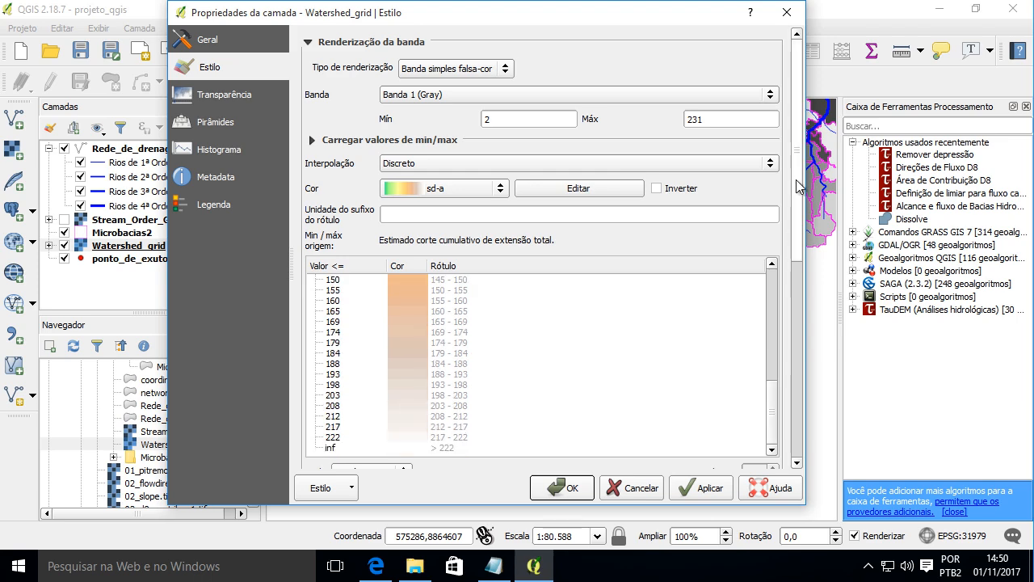
{"action": "left_click_drag", "start_coordinate": [796, 200], "coordinate": [789, 369]}
{"action": "left_click", "coordinate": [710, 478]}
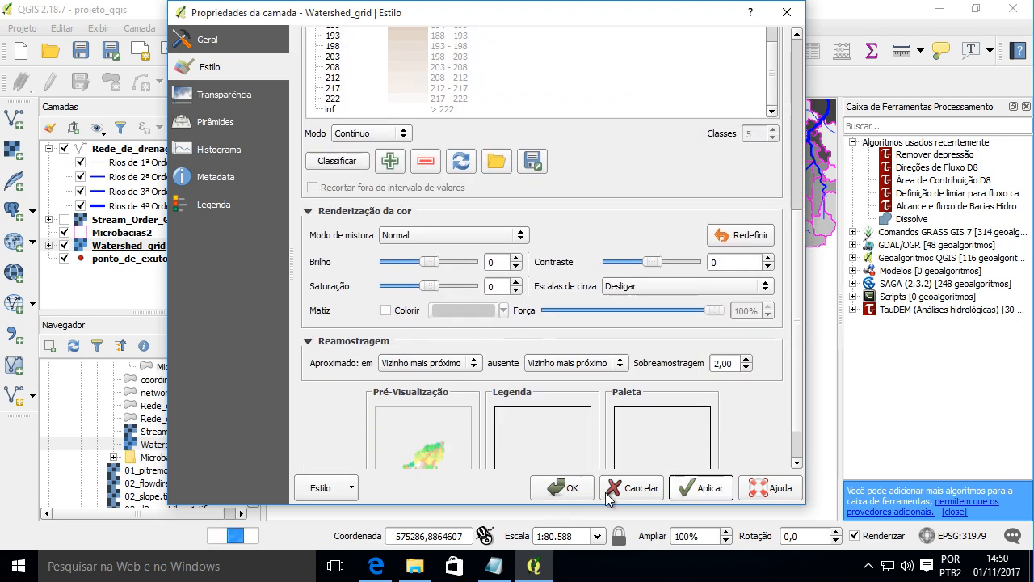
{"action": "left_click", "coordinate": [562, 487]}
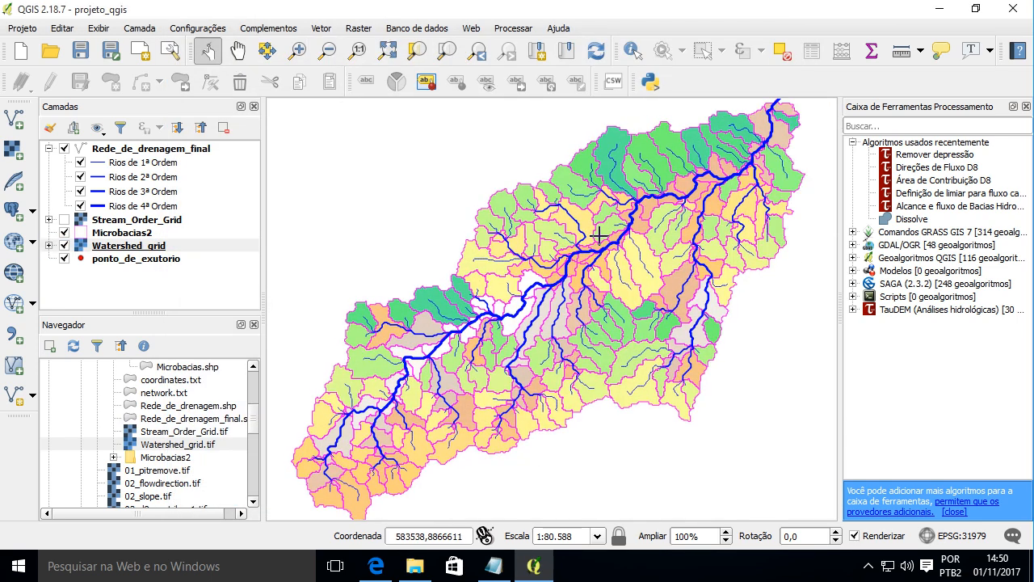
{"action": "scroll", "coordinate": [627, 233], "scroll_direction": "down", "scroll_amount": 1}
{"action": "scroll", "coordinate": [627, 234], "scroll_direction": "up", "scroll_amount": 1}
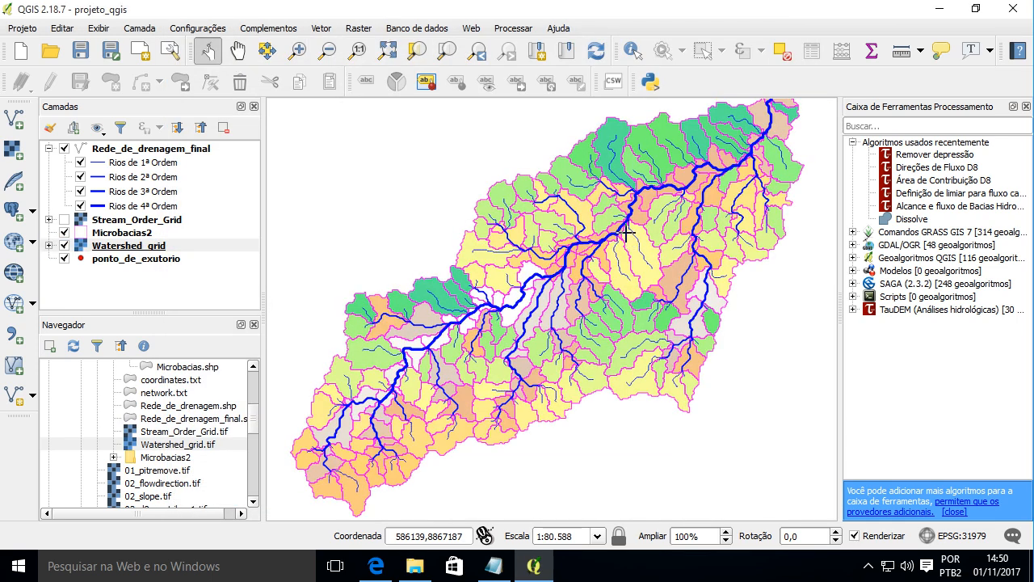
{"action": "left_click_drag", "start_coordinate": [599, 241], "coordinate": [595, 275]}
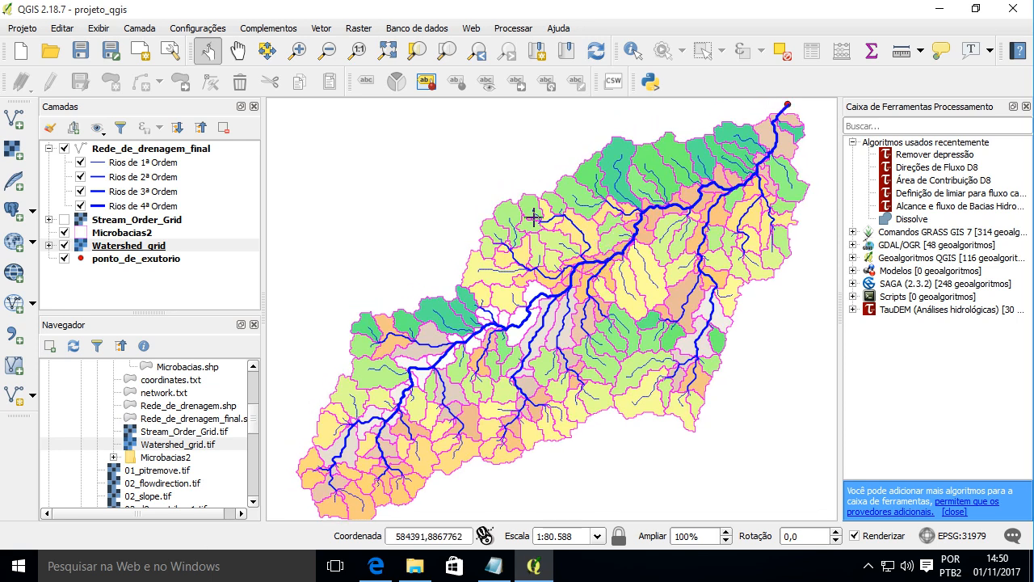
{"action": "left_click_drag", "start_coordinate": [544, 296], "coordinate": [564, 289]}
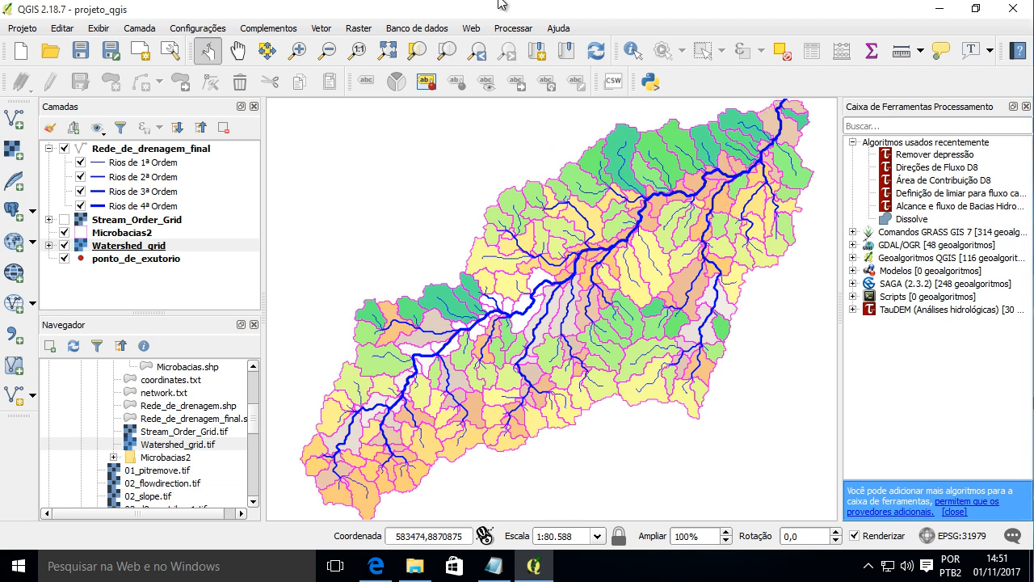
{"action": "left_click", "coordinate": [319, 30]}
{"action": "mouse_move", "coordinate": [356, 76]}
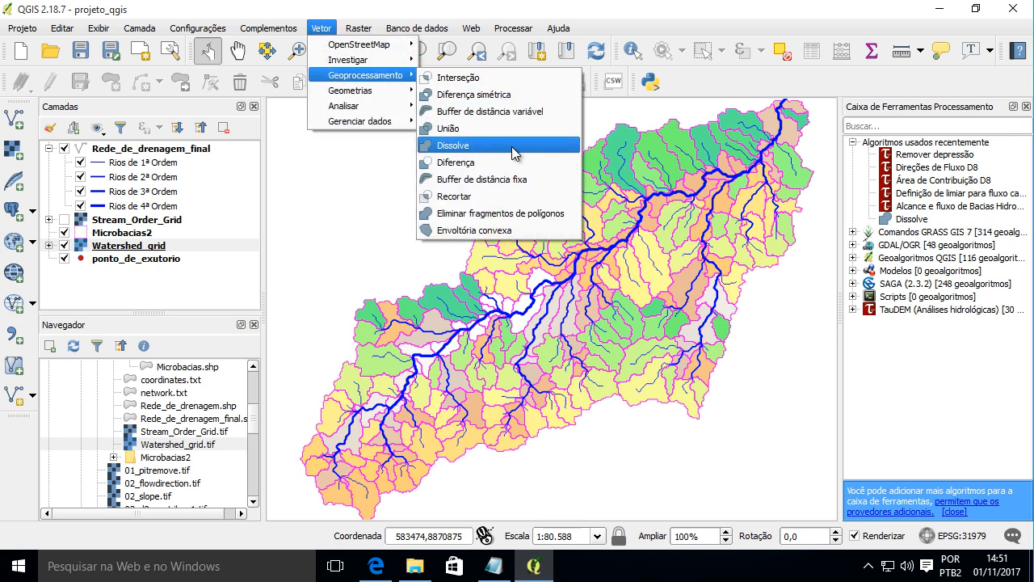
{"action": "left_click", "coordinate": [917, 122]}
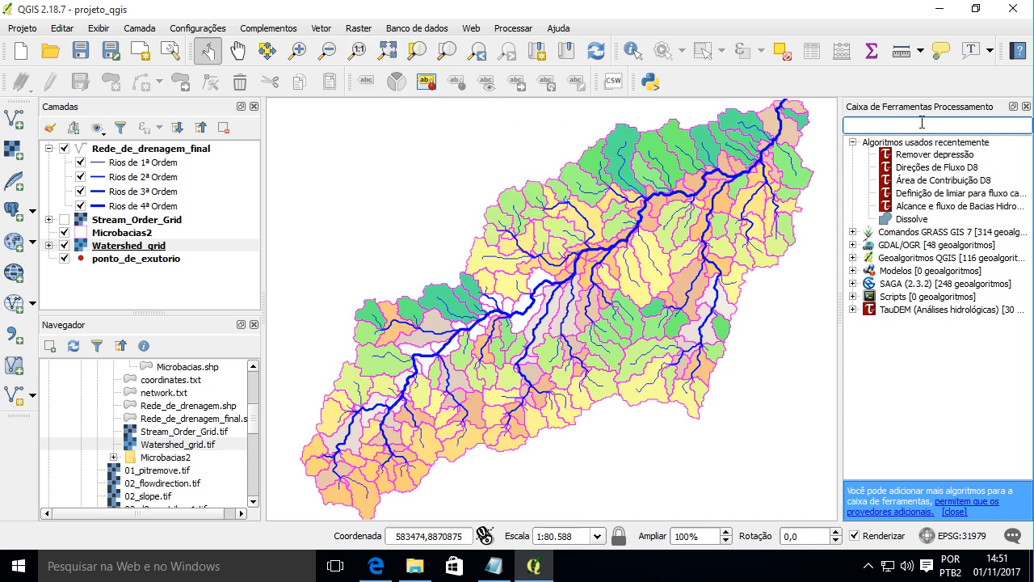
{"action": "type", "text": "dissolve"}
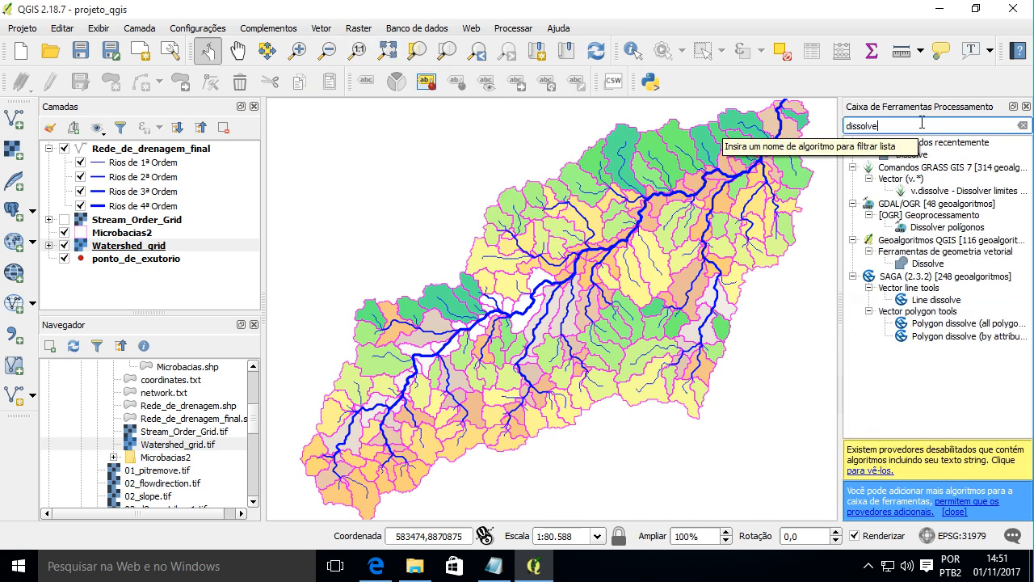
{"action": "left_click", "coordinate": [920, 263]}
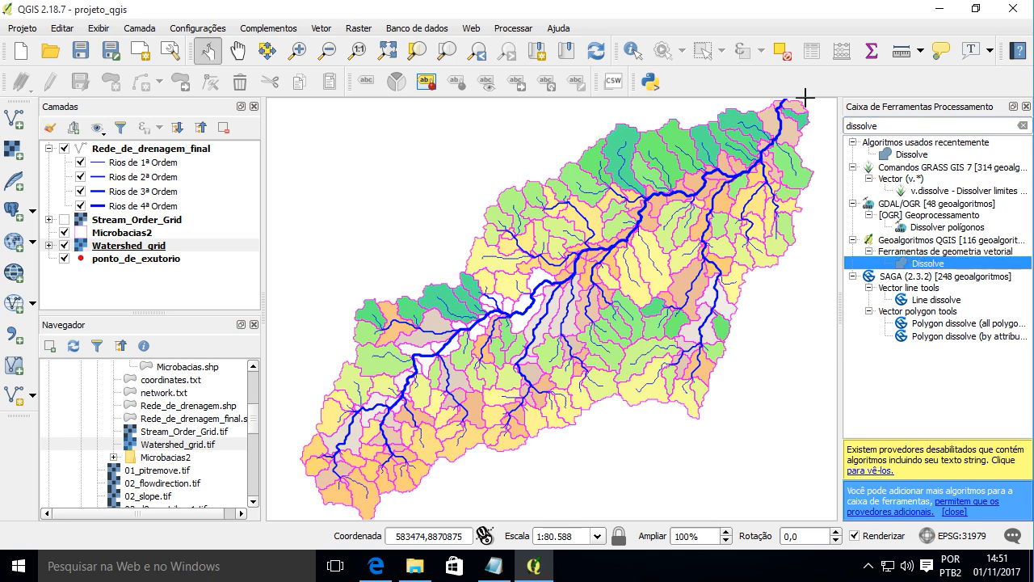
{"action": "double_click", "coordinate": [929, 267]}
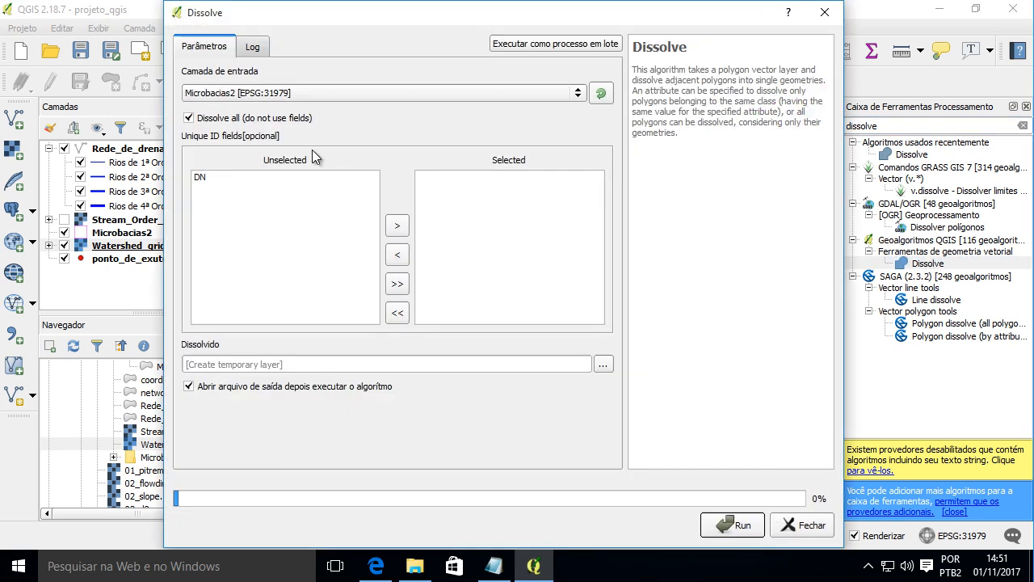
{"action": "left_click", "coordinate": [297, 97]}
{"action": "left_click", "coordinate": [297, 96]}
{"action": "left_click", "coordinate": [213, 119]}
{"action": "double_click", "coordinate": [200, 178]}
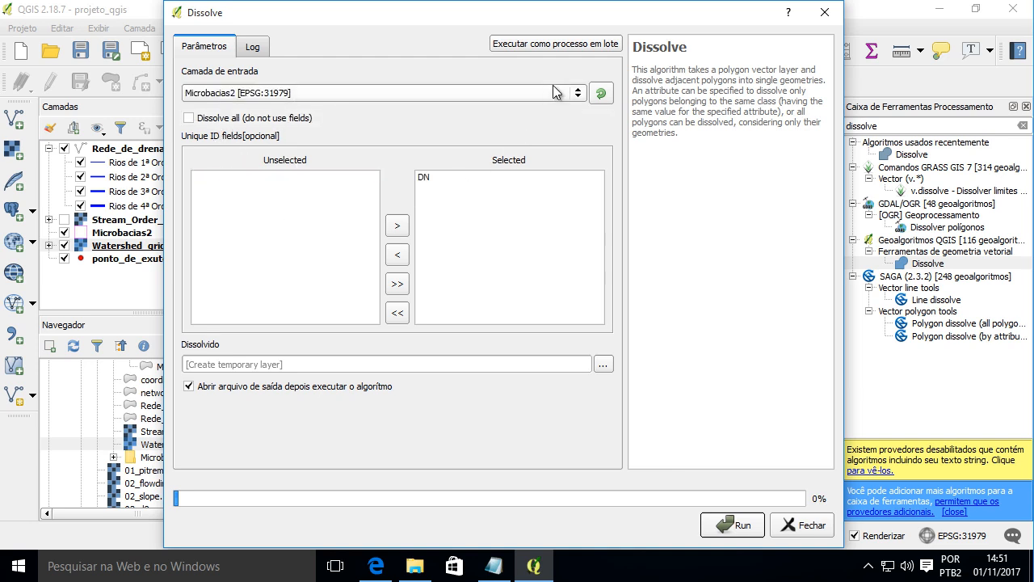
{"action": "left_click", "coordinate": [824, 13]}
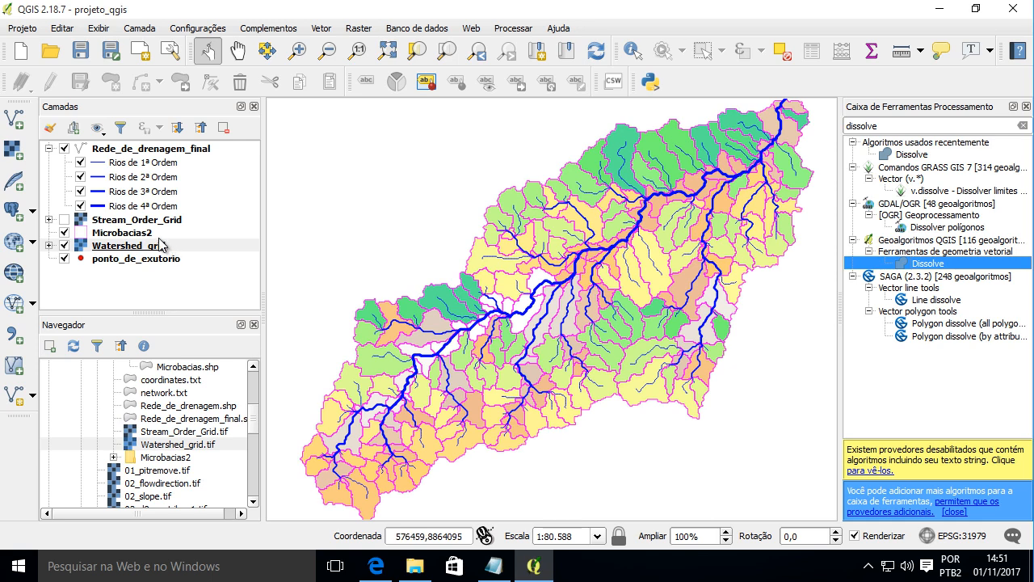
Open the attribute table of the Microbacias2 layer, enlarge its window and review the DN values.
{"action": "left_click", "coordinate": [148, 233]}
{"action": "right_click", "coordinate": [148, 234]}
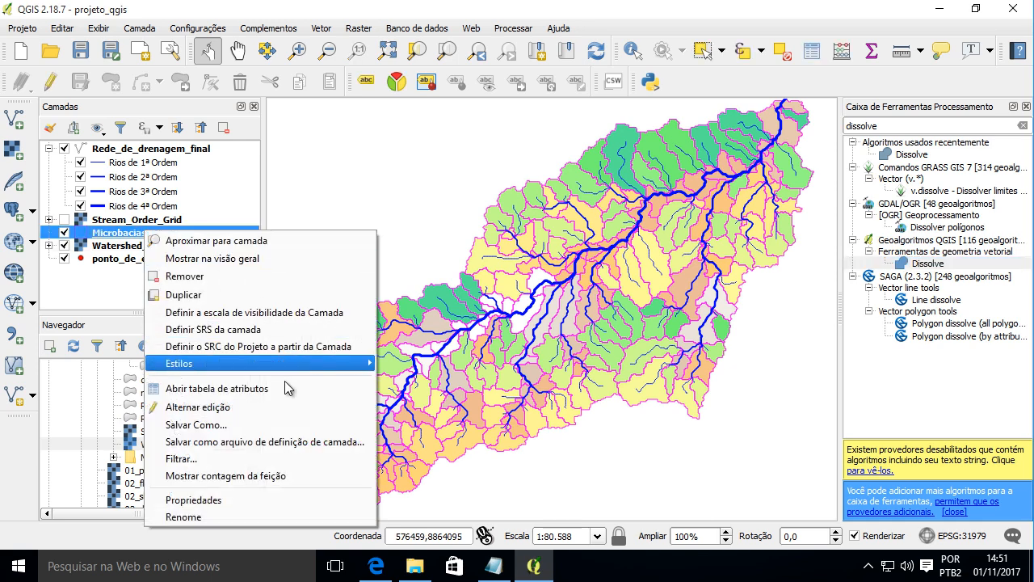
{"action": "left_click", "coordinate": [194, 389]}
{"action": "left_click_drag", "start_coordinate": [423, 342], "coordinate": [431, 247]}
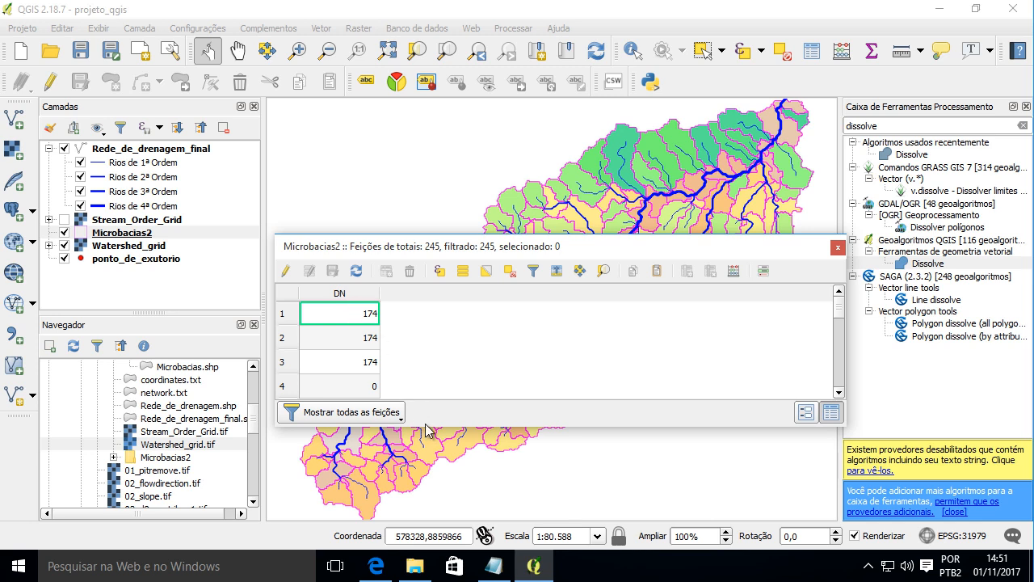
{"action": "left_click_drag", "start_coordinate": [428, 429], "coordinate": [427, 502]}
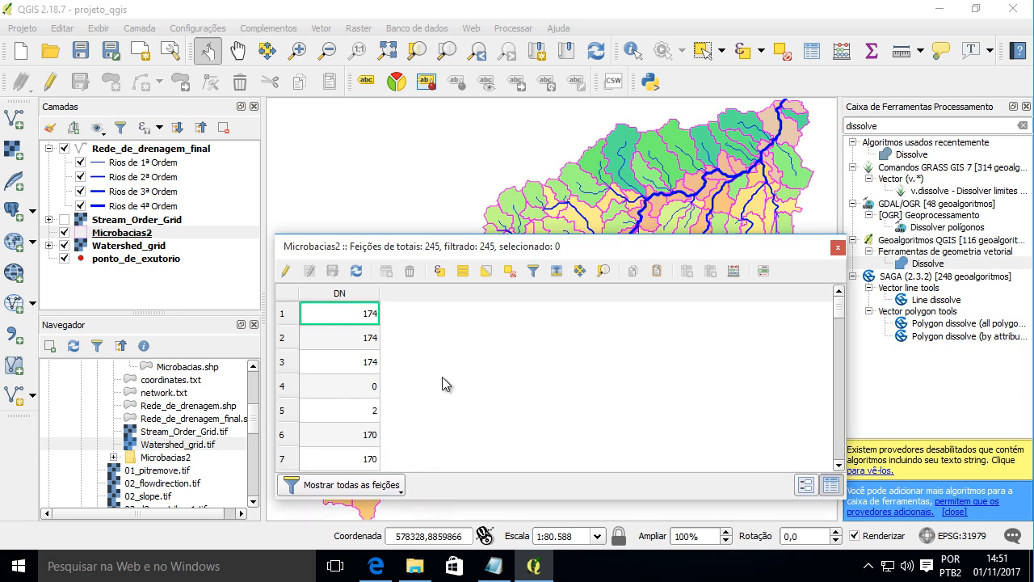
{"action": "scroll", "coordinate": [441, 362], "scroll_direction": "down", "scroll_amount": 2}
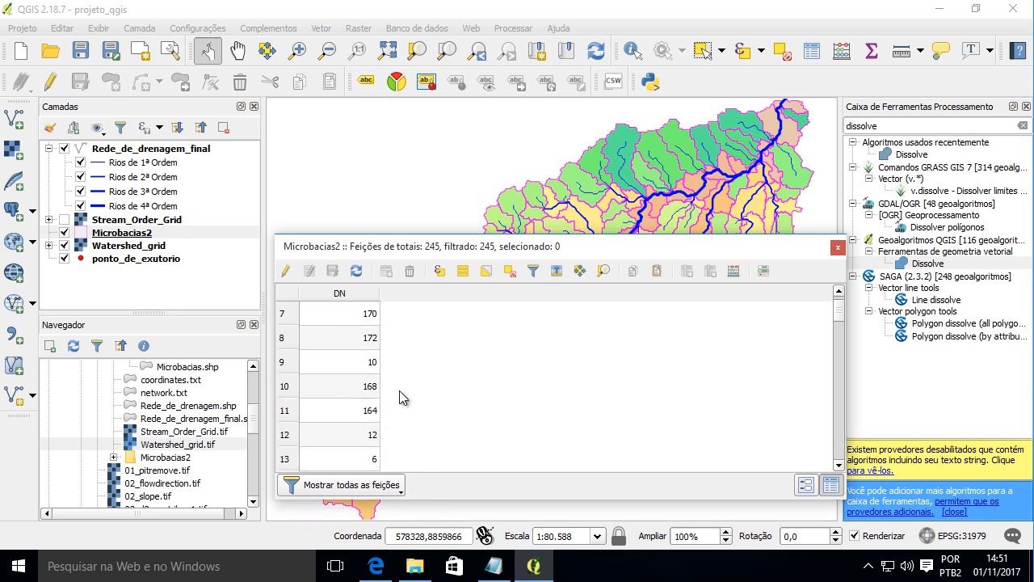
Enable editing on Microbacias2 and define a new text field named micro, length 20, in the field calculator.
{"action": "left_click", "coordinate": [284, 273]}
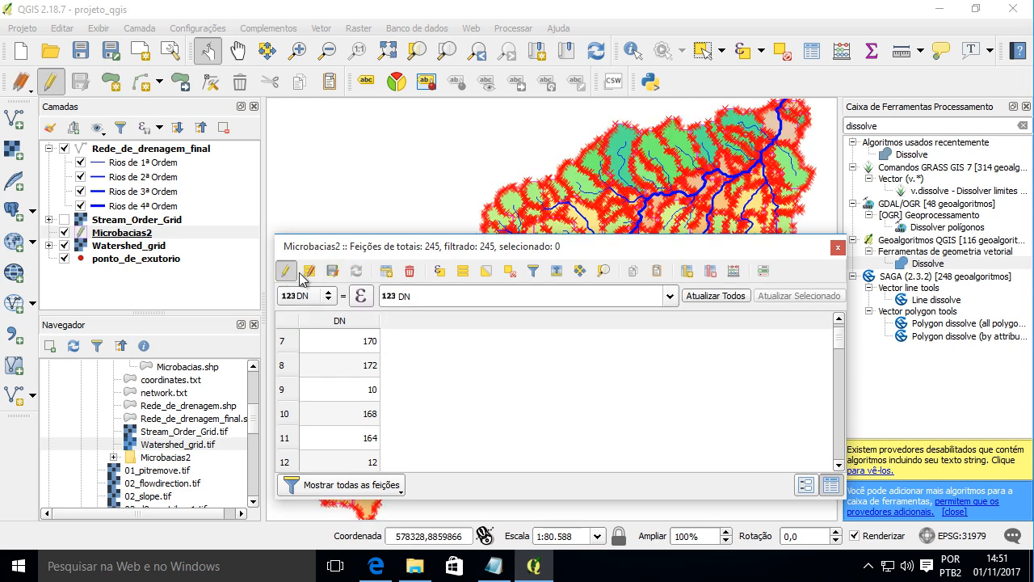
{"action": "left_click", "coordinate": [733, 273]}
{"action": "left_click", "coordinate": [480, 104]}
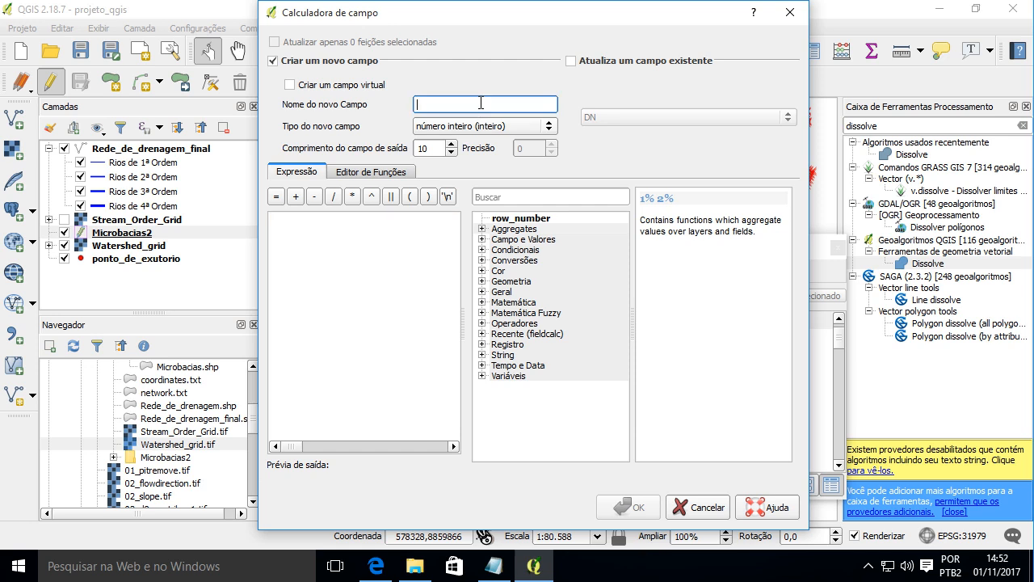
{"action": "left_click", "coordinate": [510, 127]}
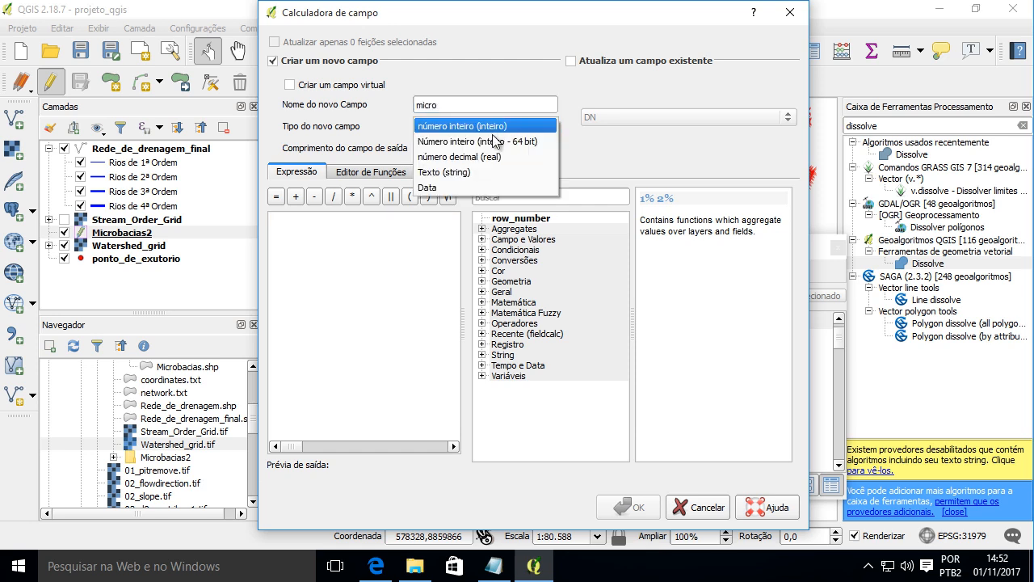
{"action": "left_click", "coordinate": [461, 170]}
{"action": "key", "text": "Tab"}
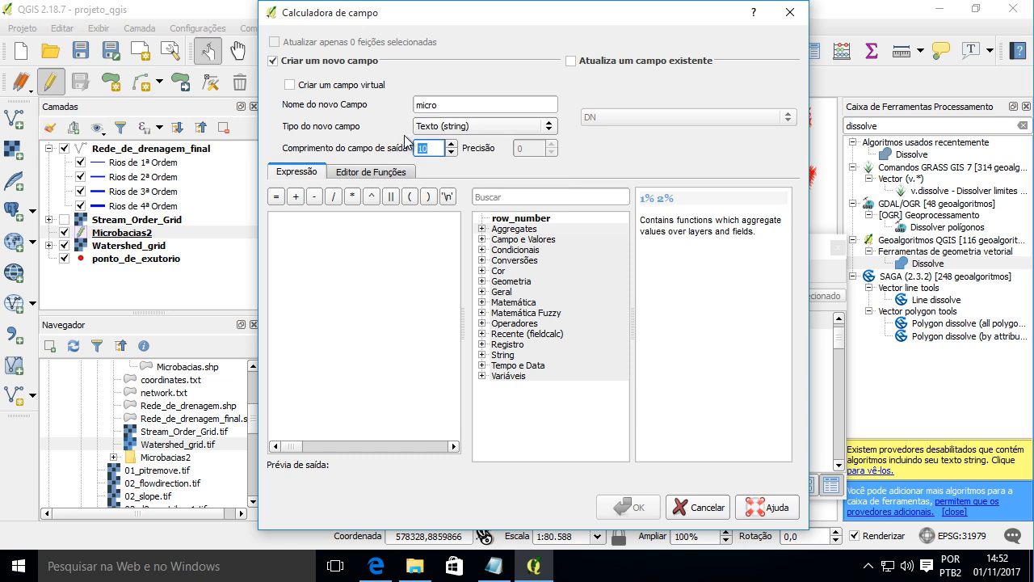
{"action": "type", "text": "20"}
Fill the micro field with the expression 'Microbacias', stop editing the layer and close its attribute table.
{"action": "left_click", "coordinate": [375, 226]}
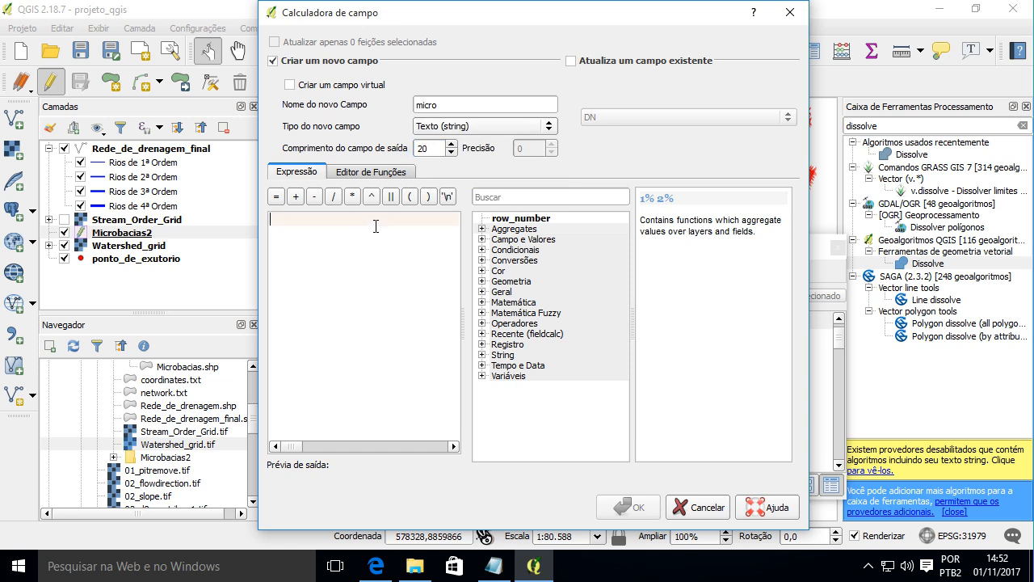
{"action": "type", "text": "'Microbacias"}
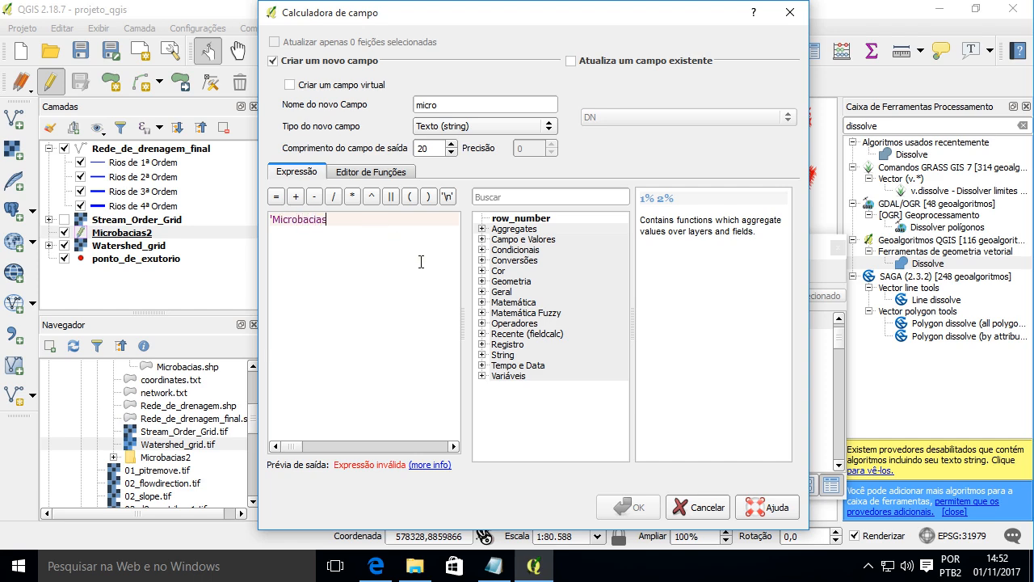
{"action": "type", "text": "'"}
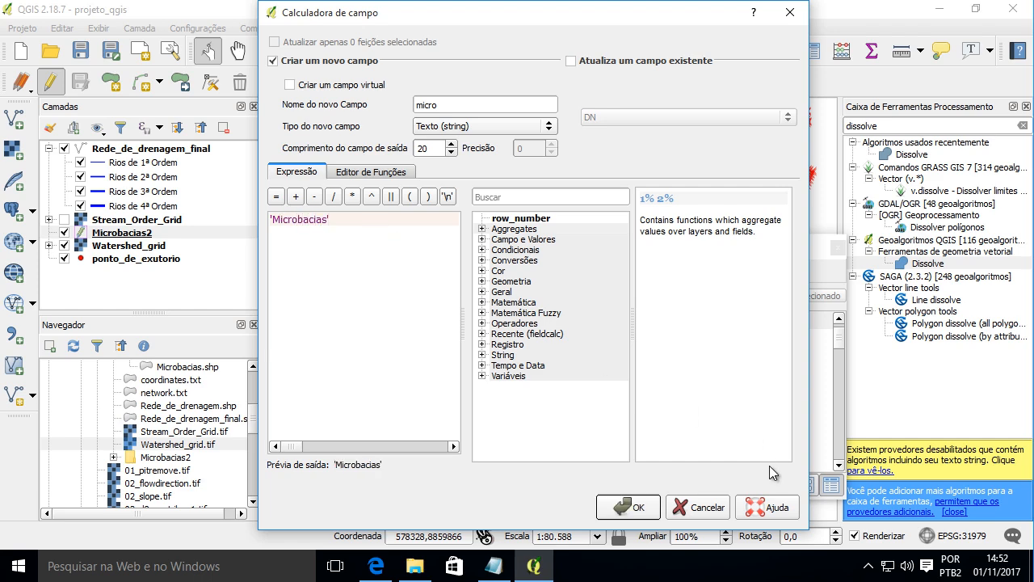
{"action": "left_click", "coordinate": [640, 508]}
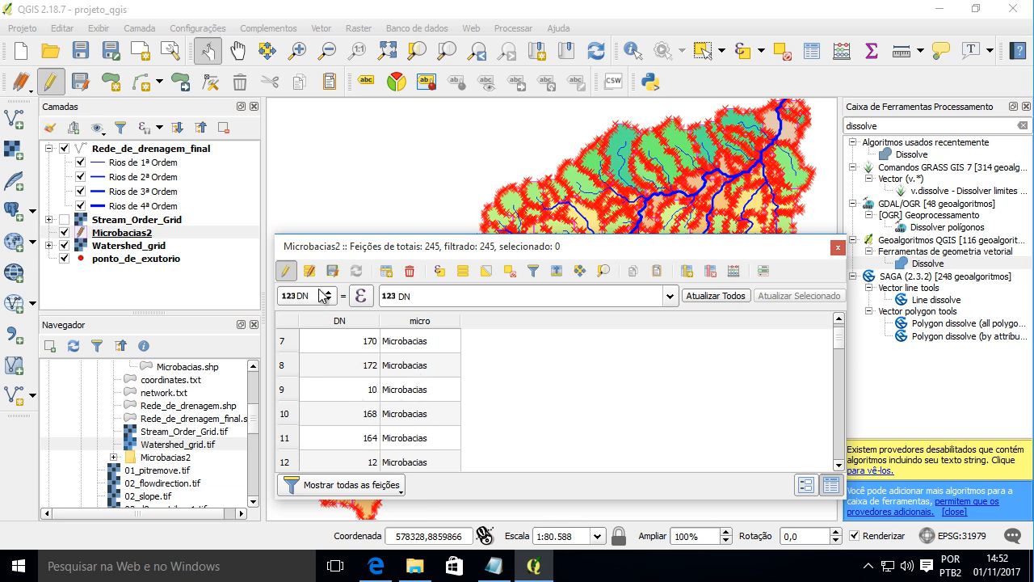
{"action": "left_click", "coordinate": [286, 271]}
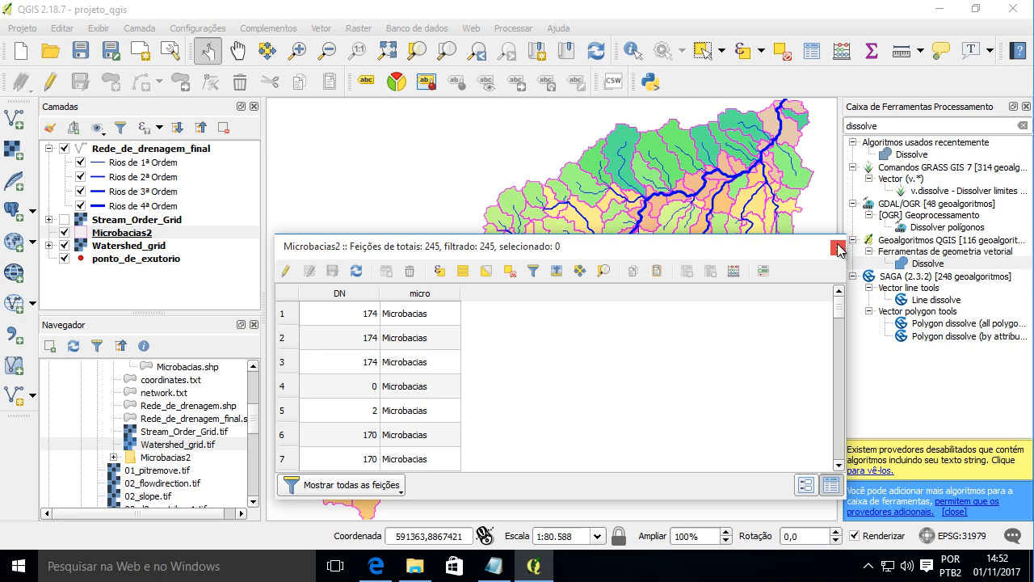
{"action": "left_click", "coordinate": [837, 249]}
Set up the QGIS Dissolve algorithm on Microbacias2 using only the micro field, without dissolving all or opening the output after running.
{"action": "left_click", "coordinate": [926, 265]}
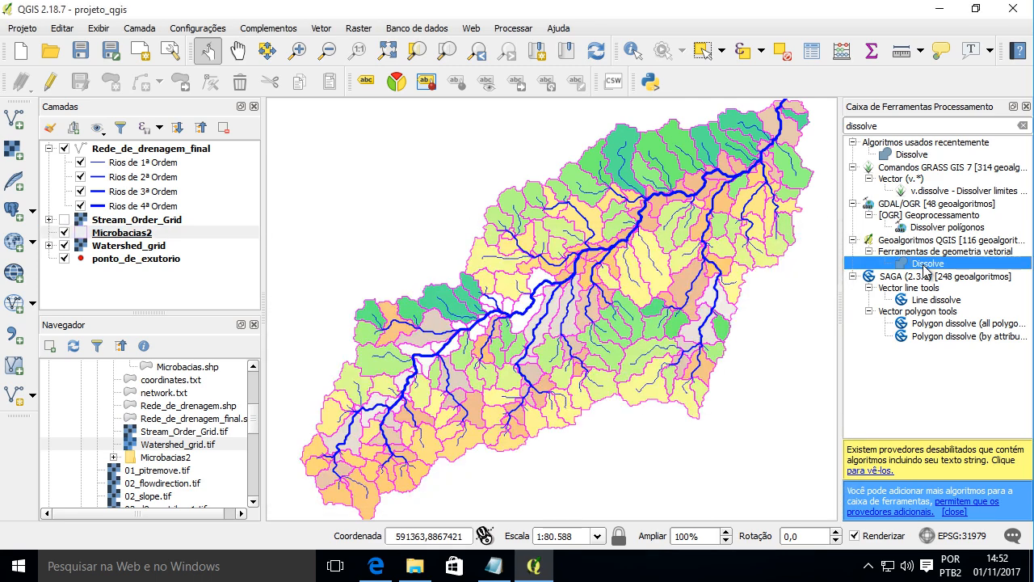
{"action": "double_click", "coordinate": [926, 265]}
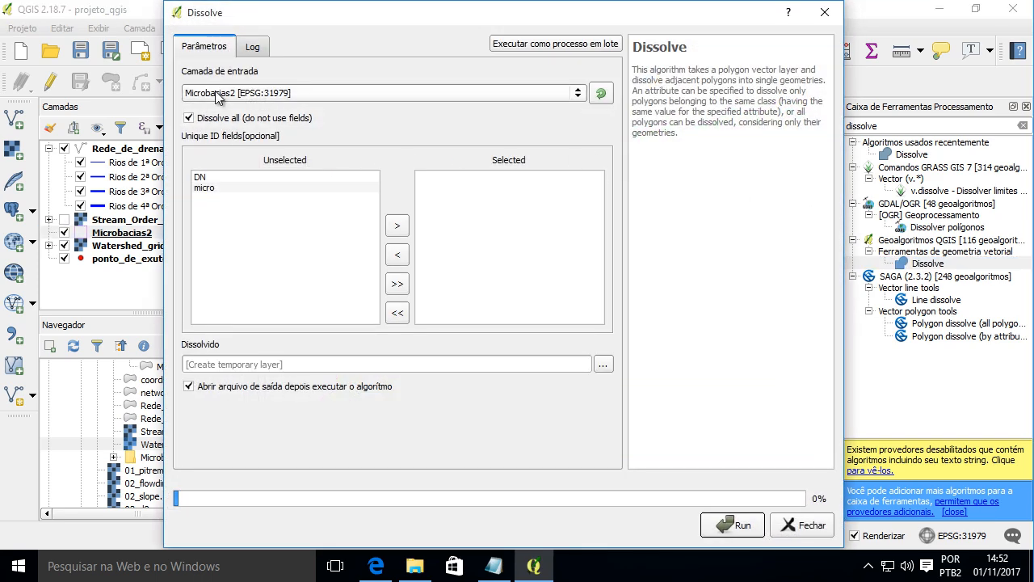
{"action": "left_click", "coordinate": [216, 96]}
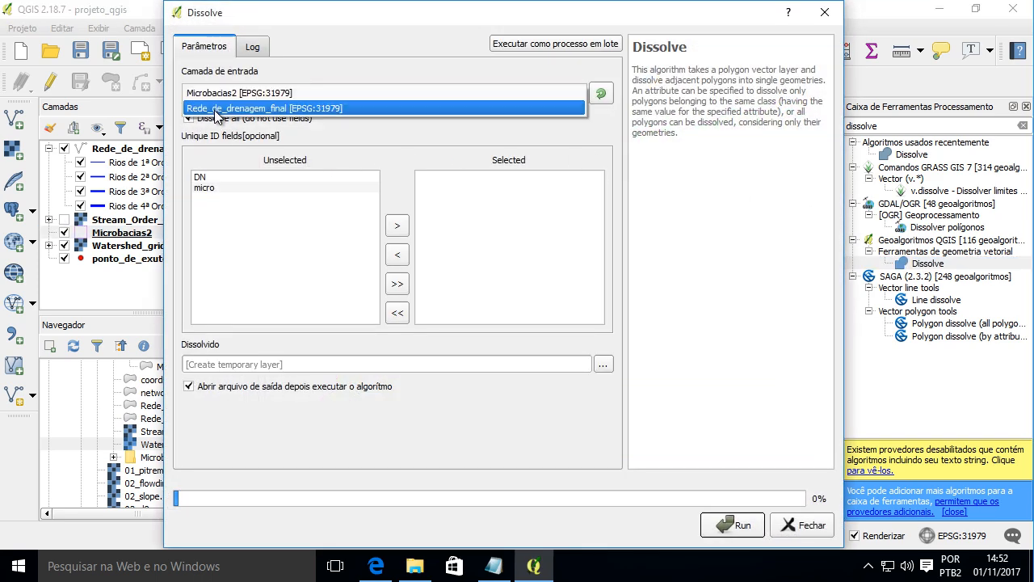
{"action": "left_click", "coordinate": [215, 117]}
{"action": "left_click", "coordinate": [210, 118]}
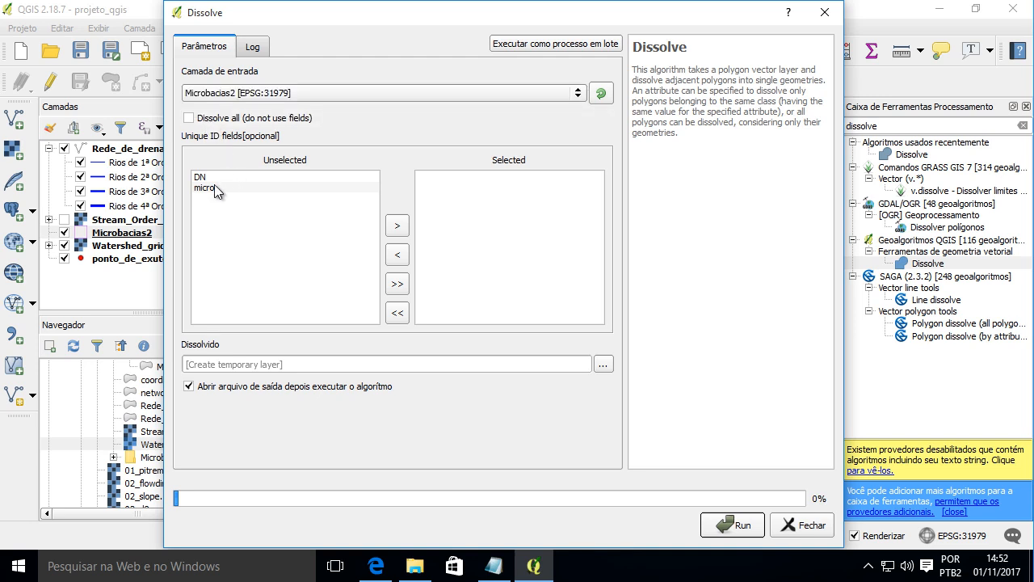
{"action": "double_click", "coordinate": [214, 186]}
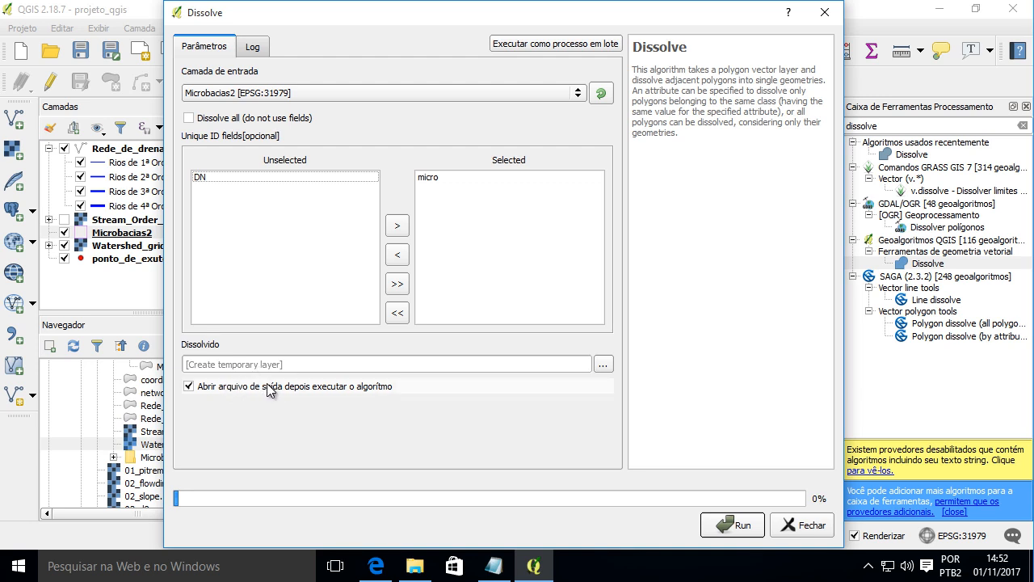
{"action": "left_click", "coordinate": [331, 387]}
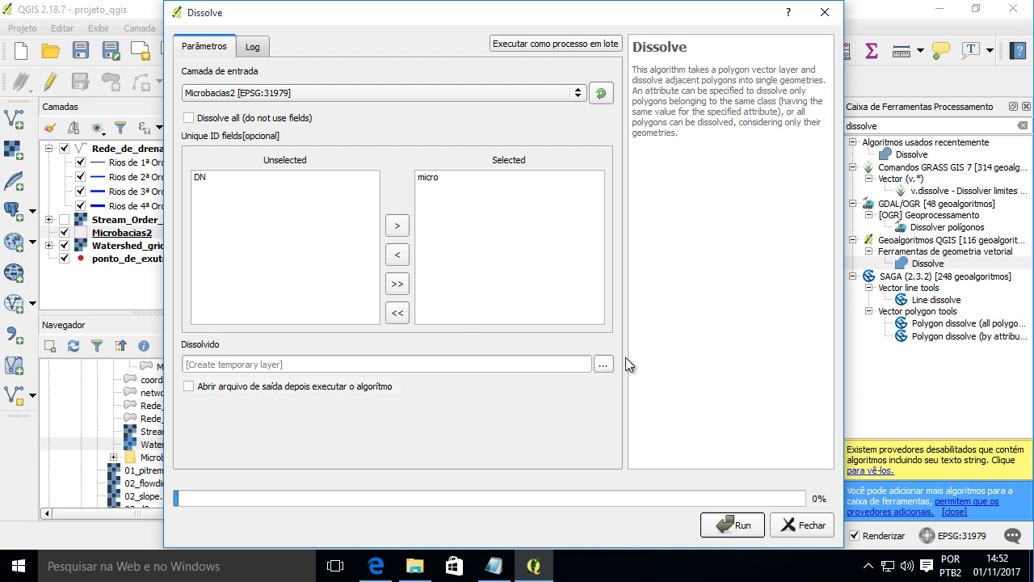
Set the dissolved output to Limite_da_Bacia.shp in the bacia/Microbacias folder and run the Dissolve.
{"action": "left_click", "coordinate": [604, 364]}
{"action": "left_click", "coordinate": [631, 395]}
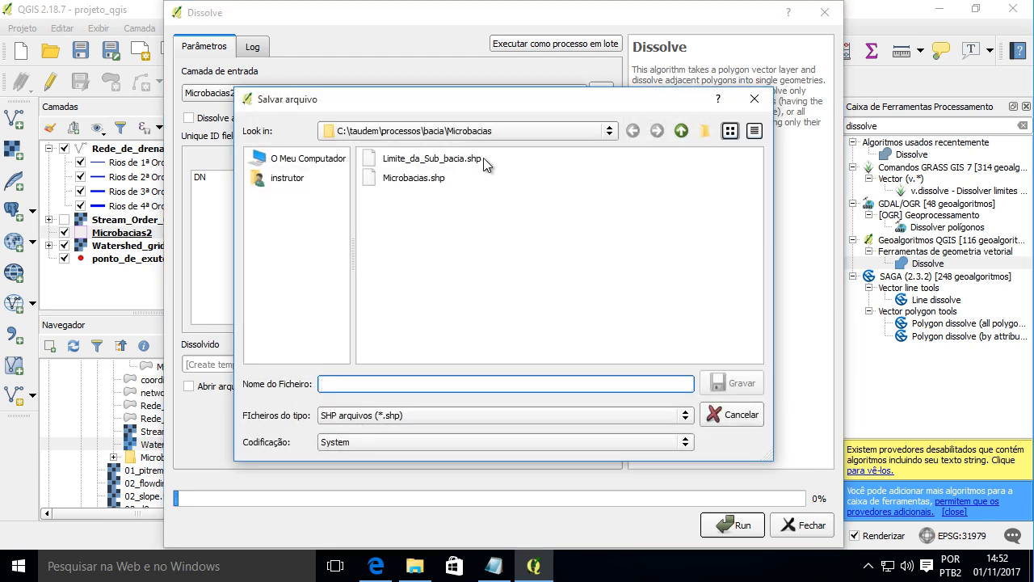
{"action": "left_click", "coordinate": [433, 178]}
{"action": "left_click", "coordinate": [367, 386]}
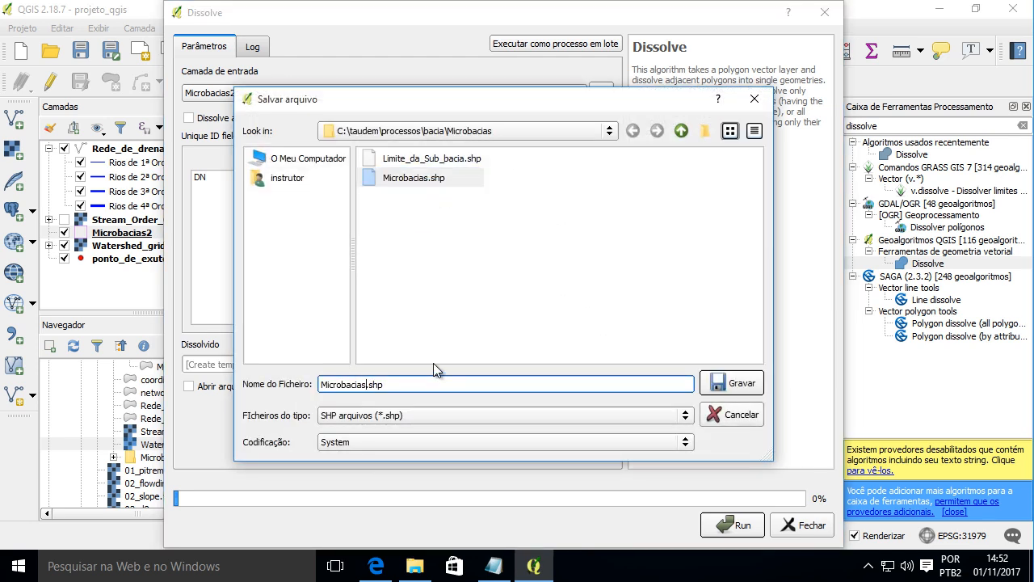
{"action": "left_click", "coordinate": [381, 159]}
{"action": "left_click", "coordinate": [381, 383]}
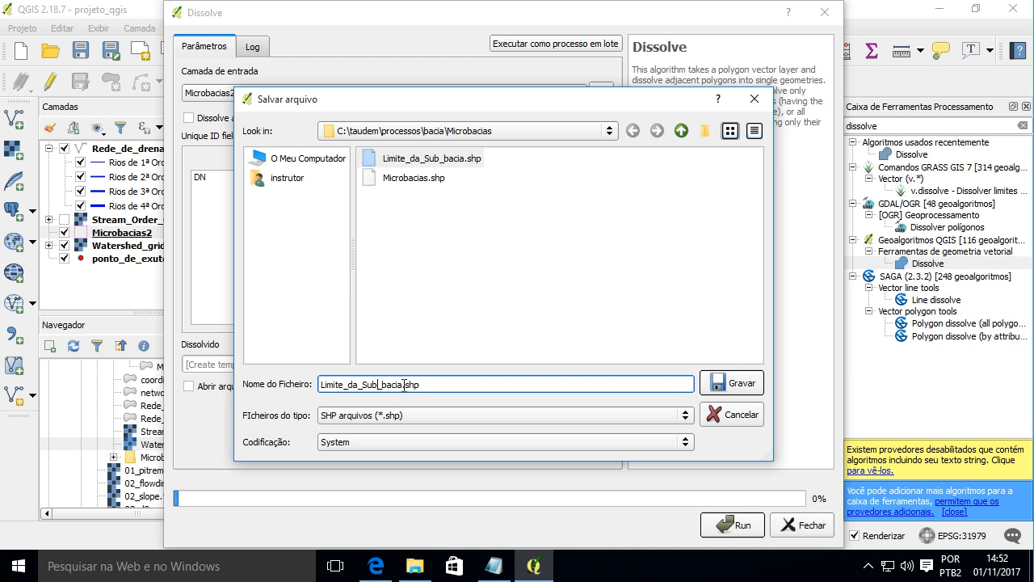
{"action": "type", "text": "2"}
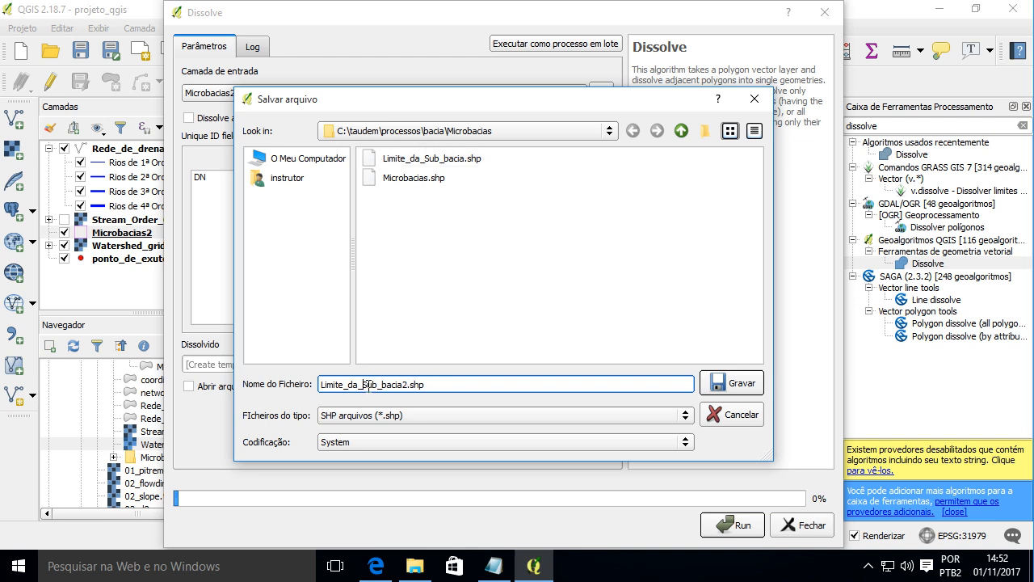
{"action": "left_click_drag", "start_coordinate": [363, 385], "coordinate": [407, 384]}
{"action": "type", "text": "B"}
{"action": "left_click", "coordinate": [730, 384]}
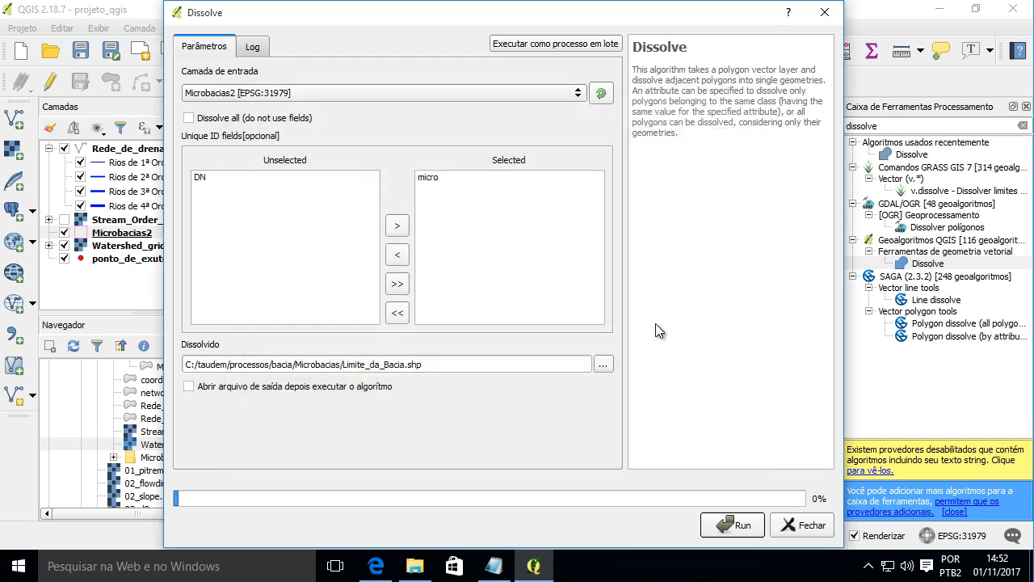
{"action": "left_click", "coordinate": [734, 517]}
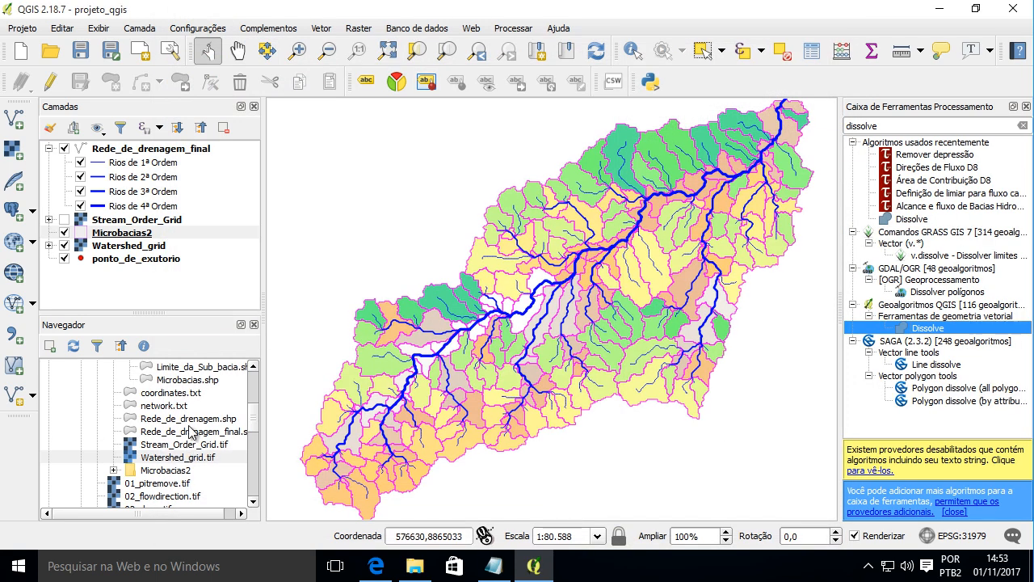
Load Limite_da_Bacia.shp from the Microbacias folder into the map.
{"action": "scroll", "coordinate": [208, 410], "scroll_direction": "up", "scroll_amount": 2}
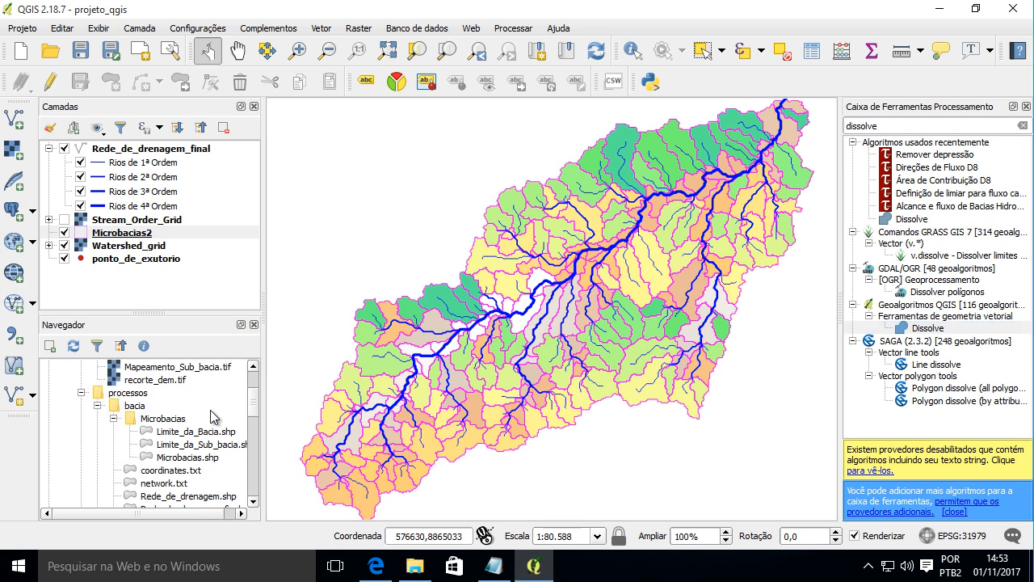
{"action": "scroll", "coordinate": [209, 411], "scroll_direction": "down", "scroll_amount": 1}
{"action": "double_click", "coordinate": [196, 393]}
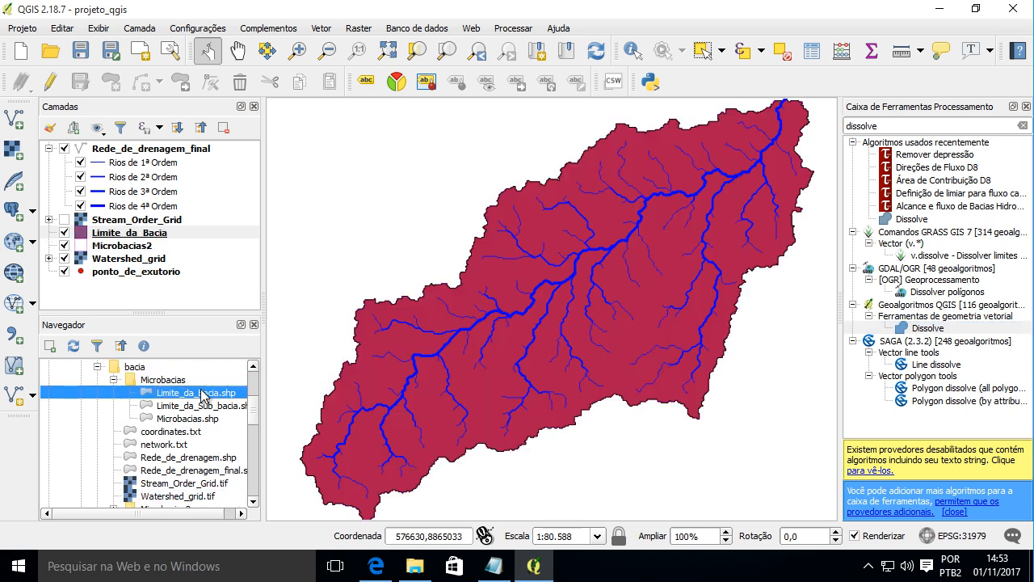
Style Limite_da_Bacia as an outline with a 0.66 mm border and the fill style Sem pincel.
{"action": "left_click", "coordinate": [84, 236]}
{"action": "double_click", "coordinate": [83, 234]}
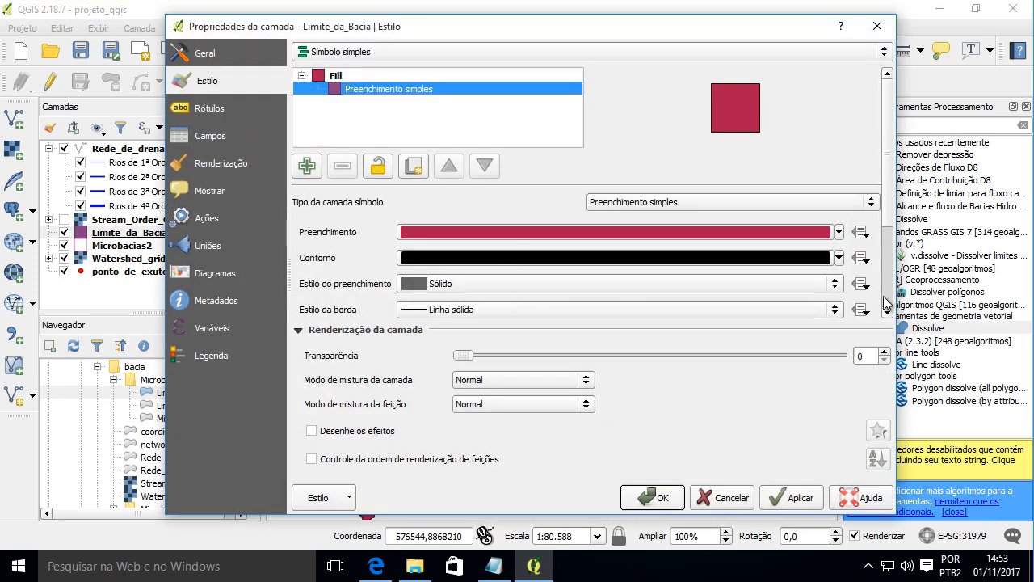
{"action": "scroll", "coordinate": [888, 230], "scroll_direction": "down", "scroll_amount": 3}
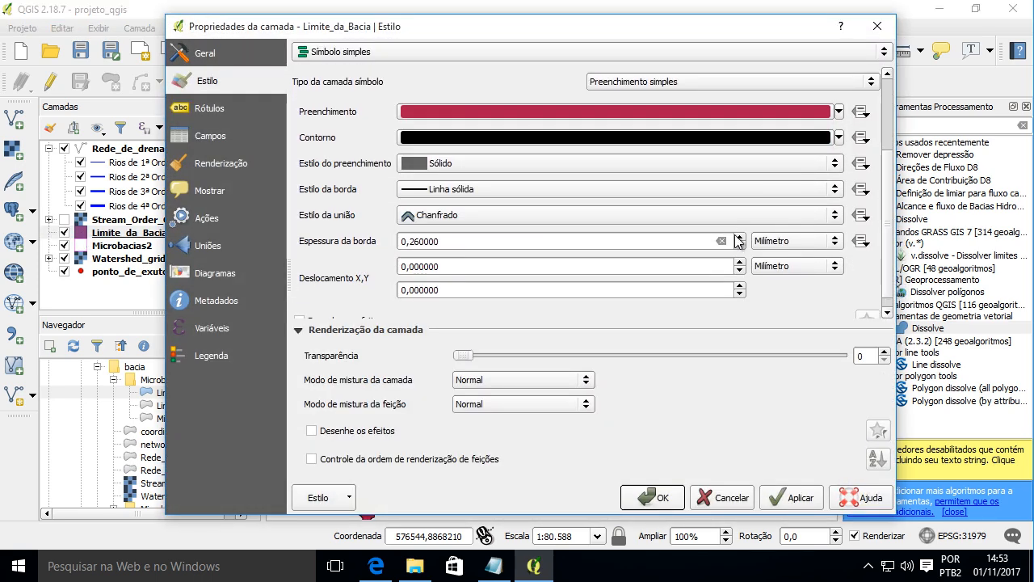
{"action": "left_click", "coordinate": [739, 237]}
{"action": "left_click", "coordinate": [739, 236]}
{"action": "left_click", "coordinate": [480, 162]}
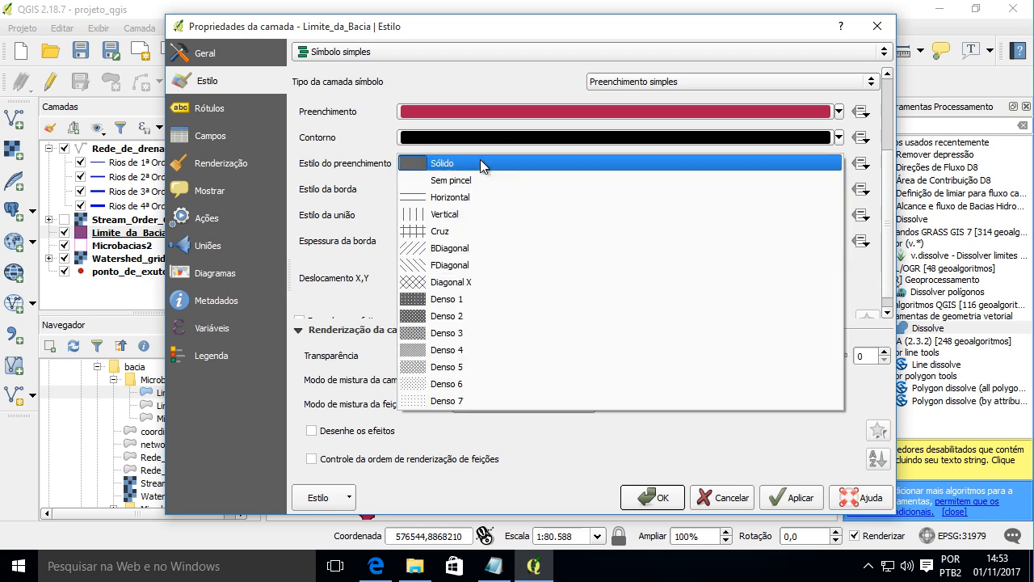
{"action": "left_click", "coordinate": [494, 179]}
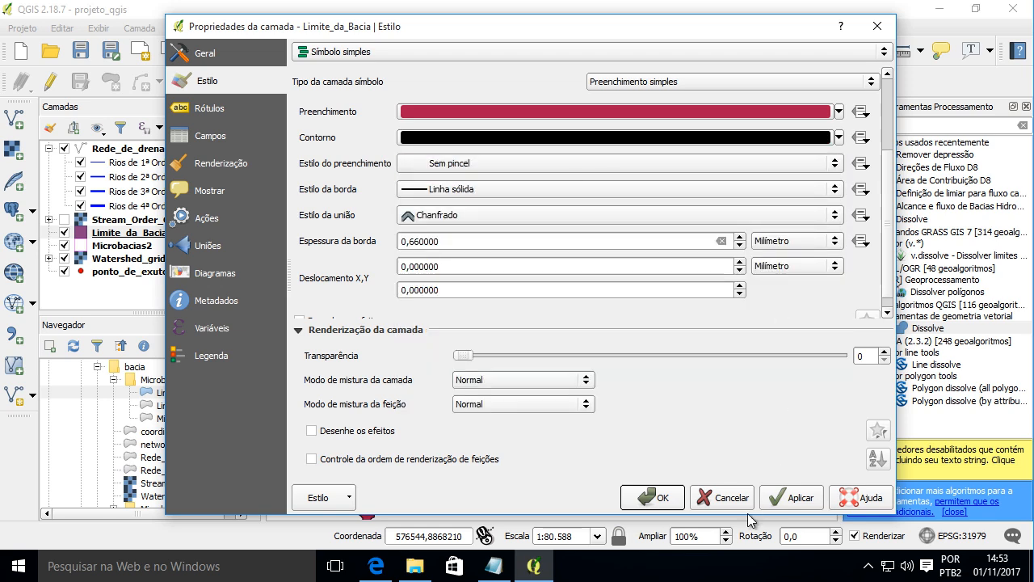
{"action": "left_click", "coordinate": [656, 497]}
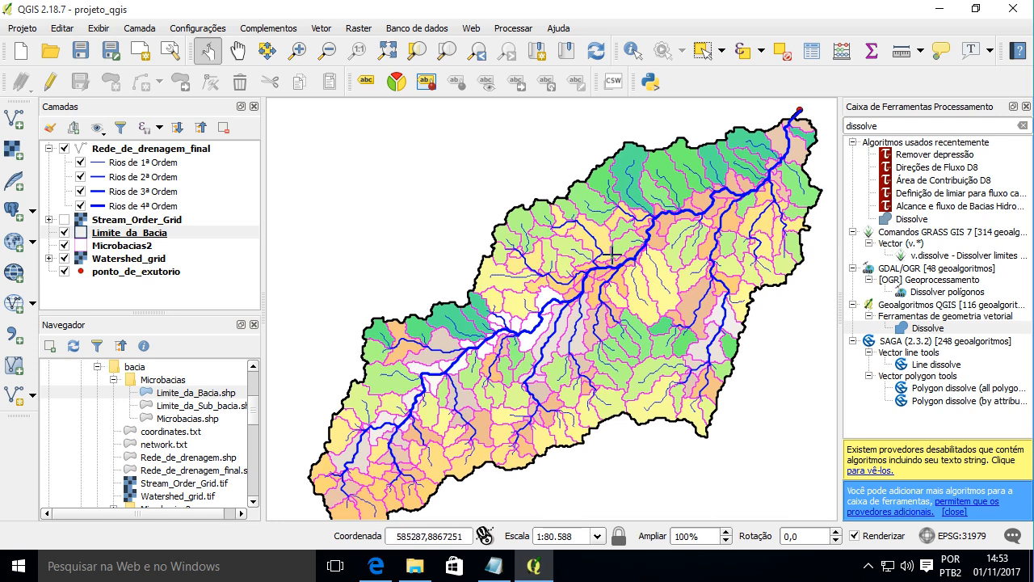
Move the ponto_de_exutorio layer above Rede_de_drenagem_final in the layer order and check the map.
{"action": "left_click_drag", "start_coordinate": [113, 272], "coordinate": [194, 142]}
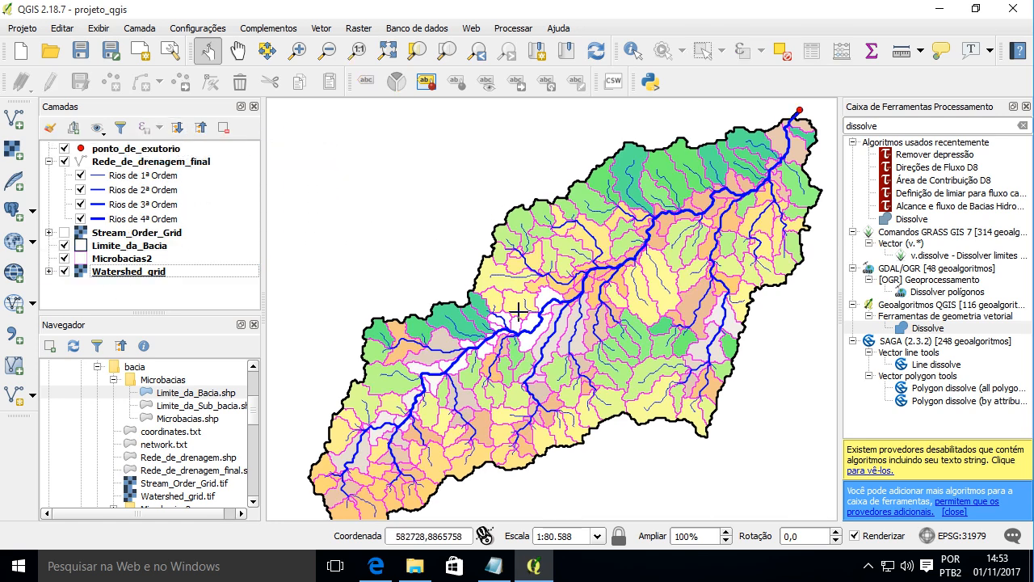
{"action": "scroll", "coordinate": [533, 315], "scroll_direction": "down", "scroll_amount": 1}
{"action": "scroll", "coordinate": [535, 316], "scroll_direction": "up", "scroll_amount": 1}
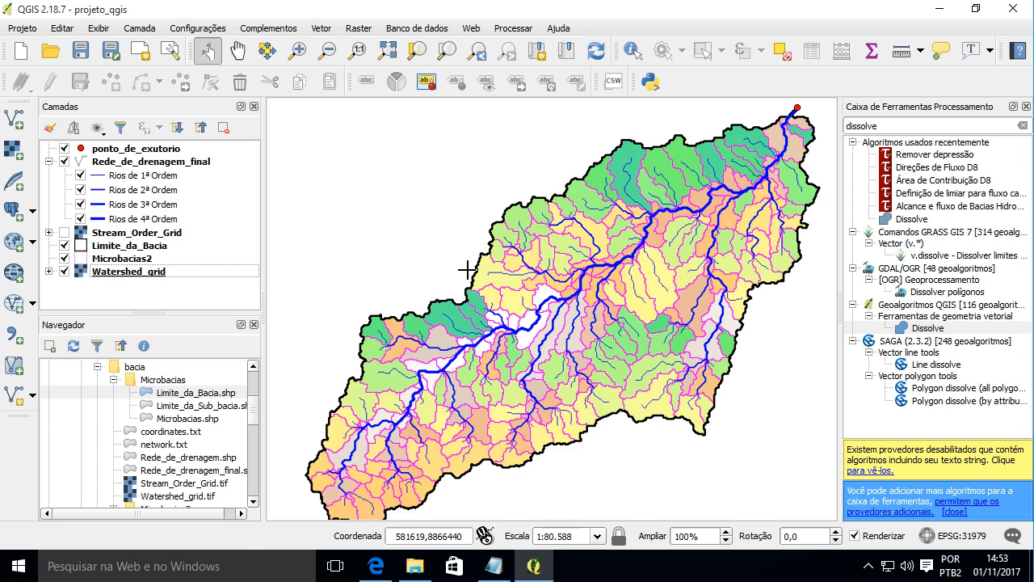